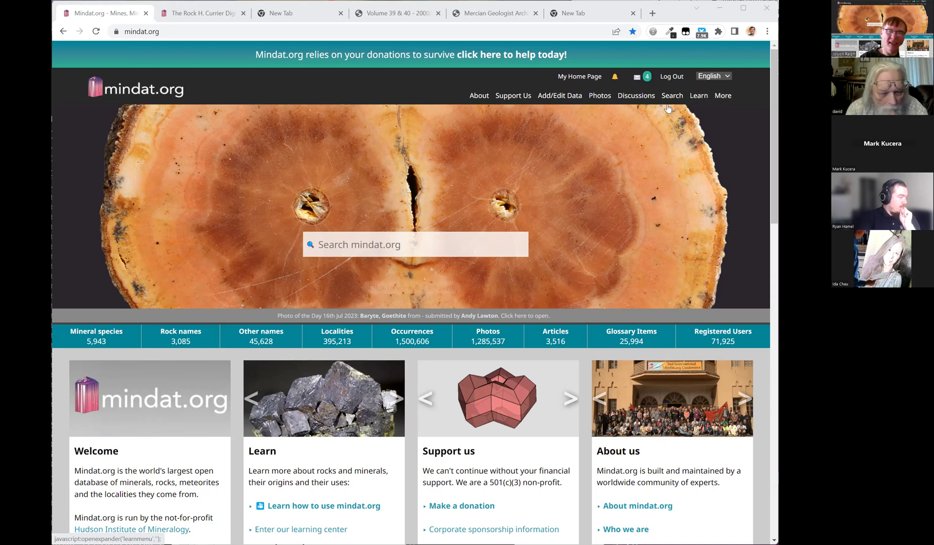
# Step: Open the Rock H. Currier Digital Library and look over its latest downloads
pyautogui.click(699, 96)
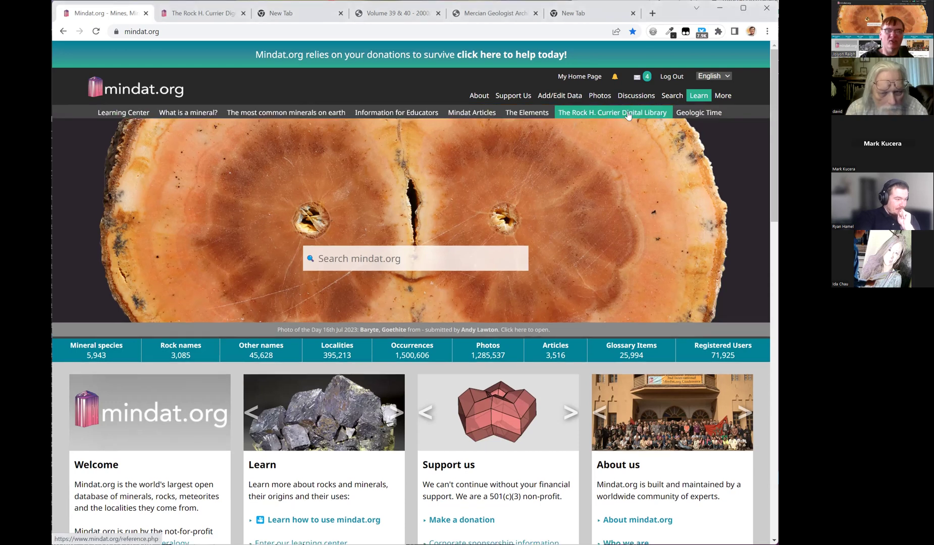
pyautogui.click(621, 115)
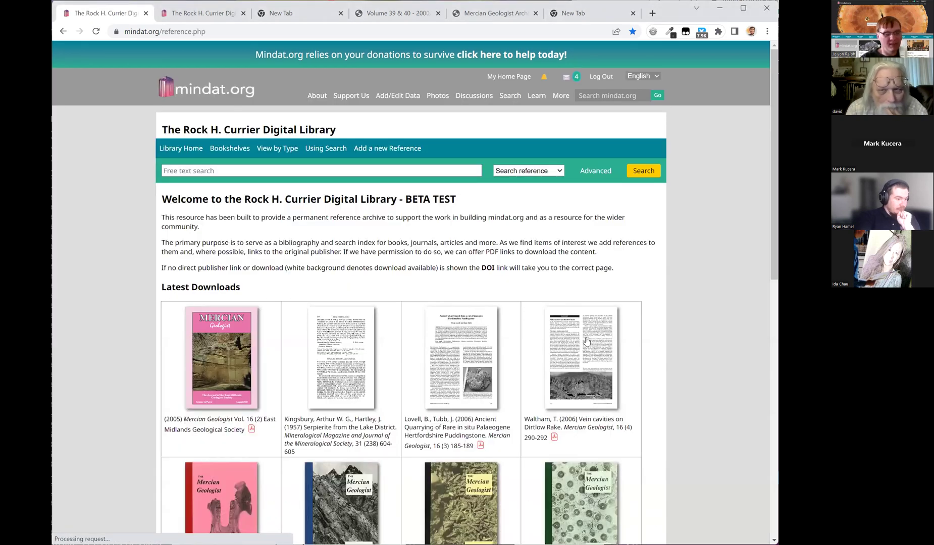
pyautogui.scroll(-1, 547, 294)
pyautogui.scroll(1, 547, 293)
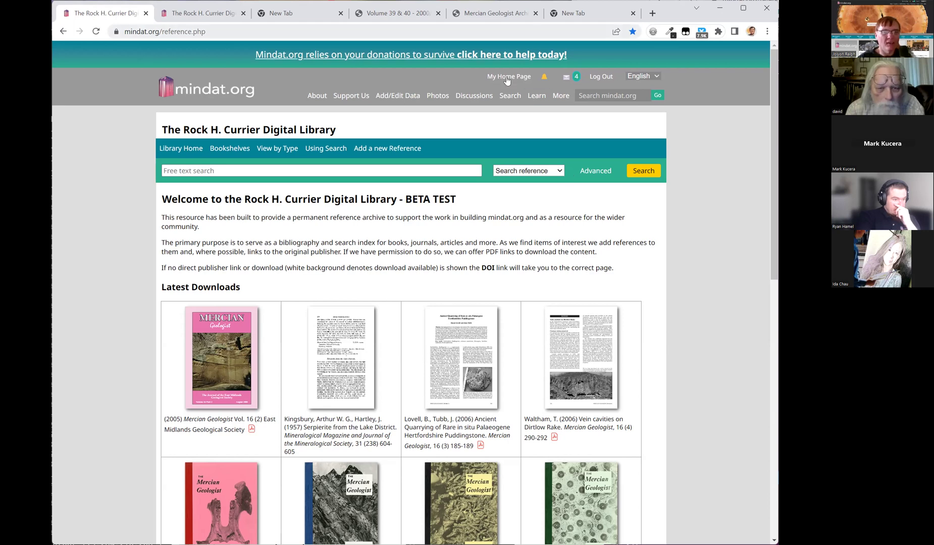
pyautogui.scroll(-2, 480, 222)
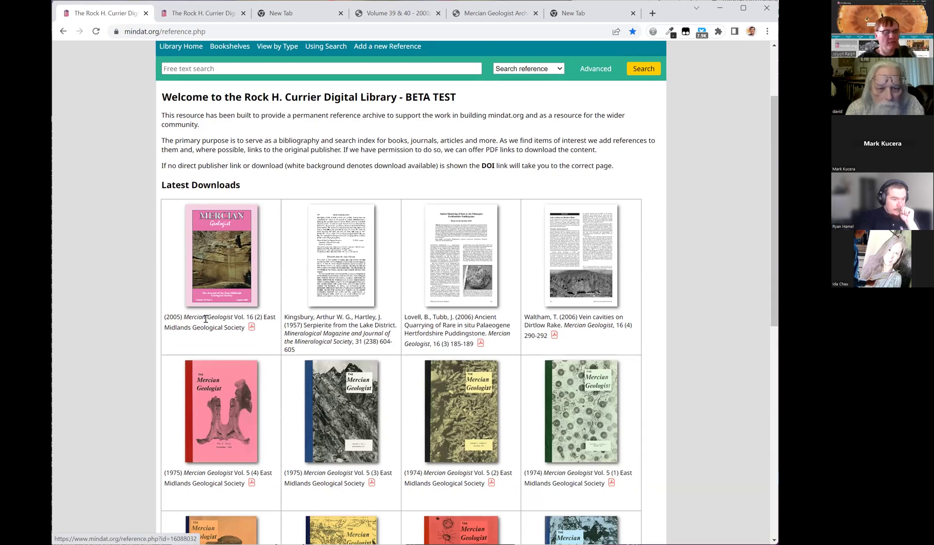
# Step: Open the 2005 Mercian Geologist Vol. 16 (2) record, view its PDF and set the zoom to 100%
pyautogui.click(228, 273)
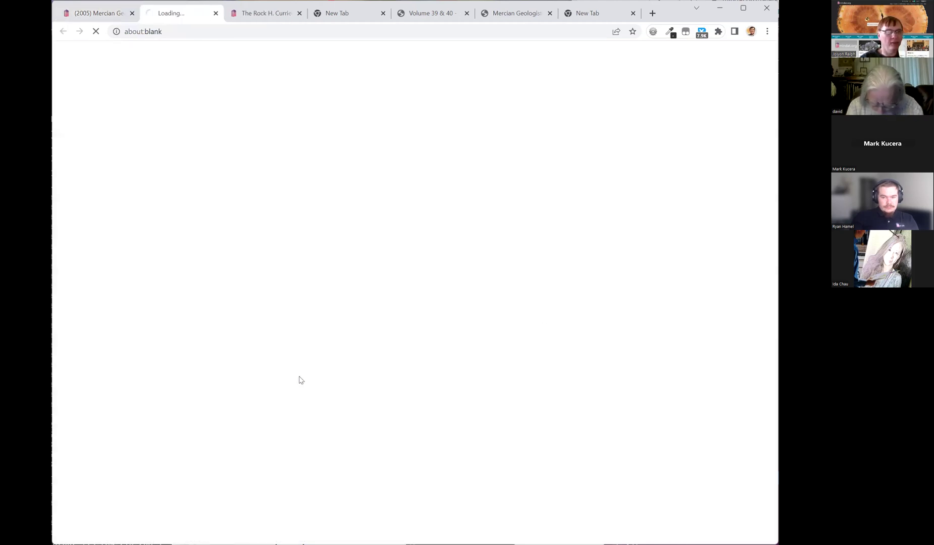
pyautogui.click(225, 381)
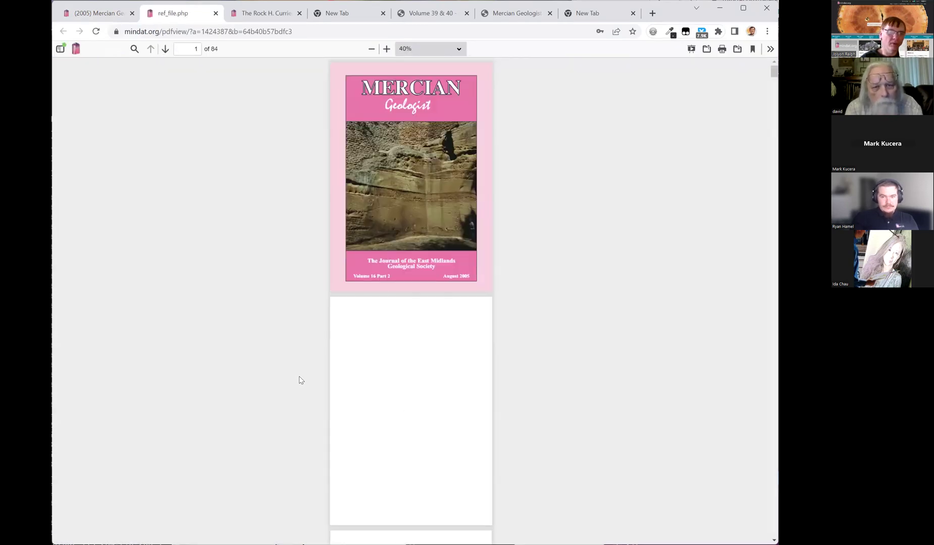
pyautogui.click(458, 50)
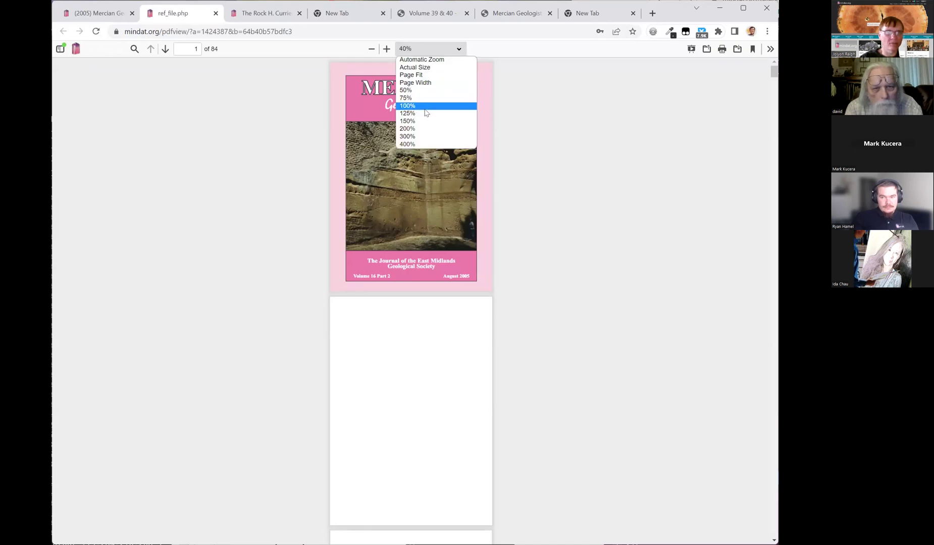
pyautogui.press('Return')
# Step: Sample the PDF's first pages, return to the cover and look through the page thumbnails before hiding them
pyautogui.moveTo(774, 72); pyautogui.dragTo(768, 107)
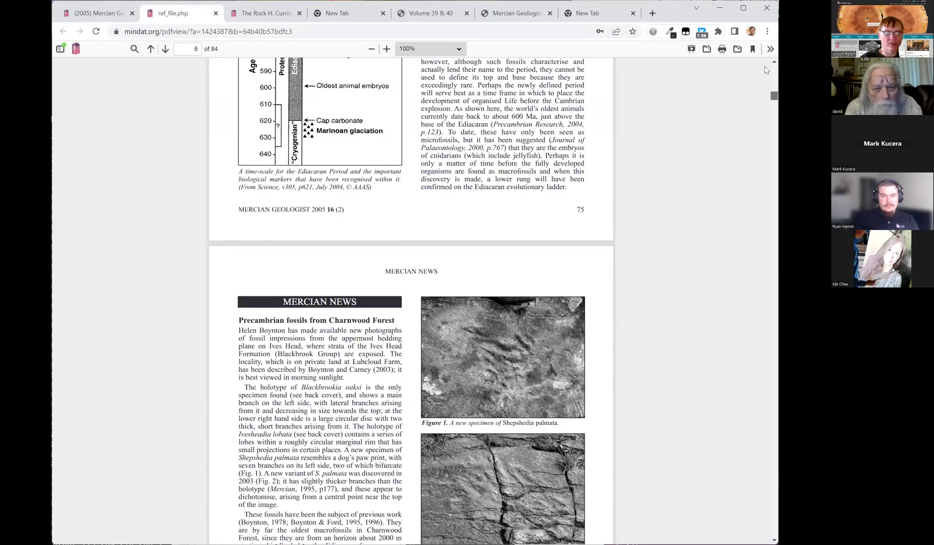
pyautogui.press('Home')
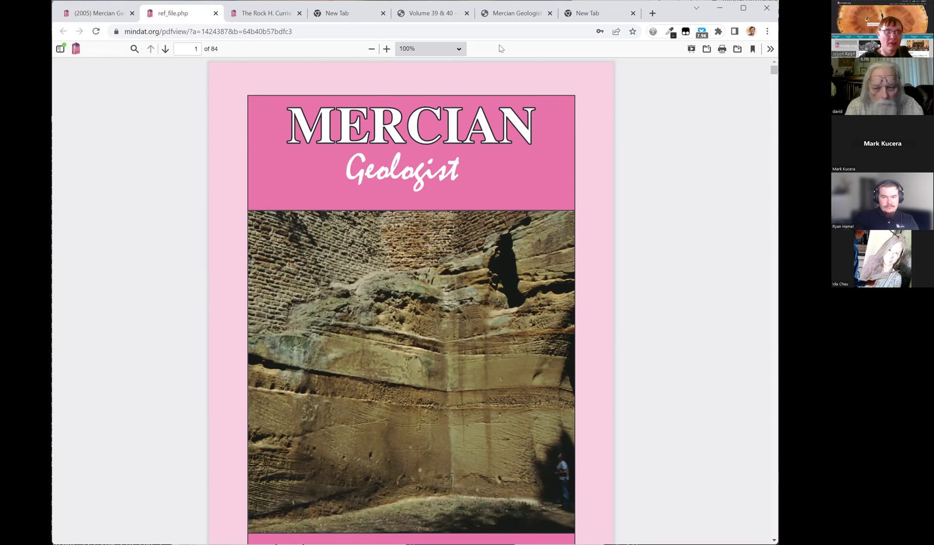
pyautogui.click(60, 49)
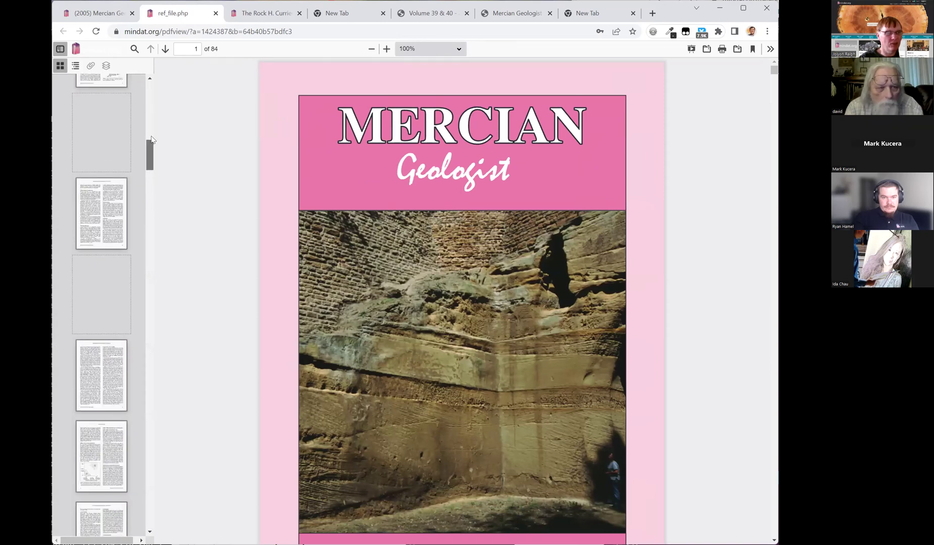
pyautogui.click(60, 49)
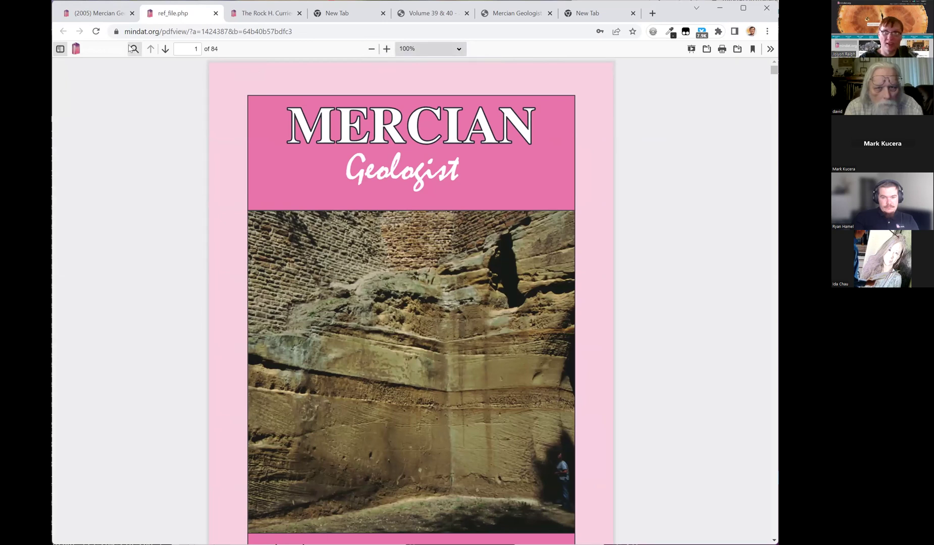
# Step: Lay out the PDF in even spreads and set the zoom to Page Fit
pyautogui.click(770, 50)
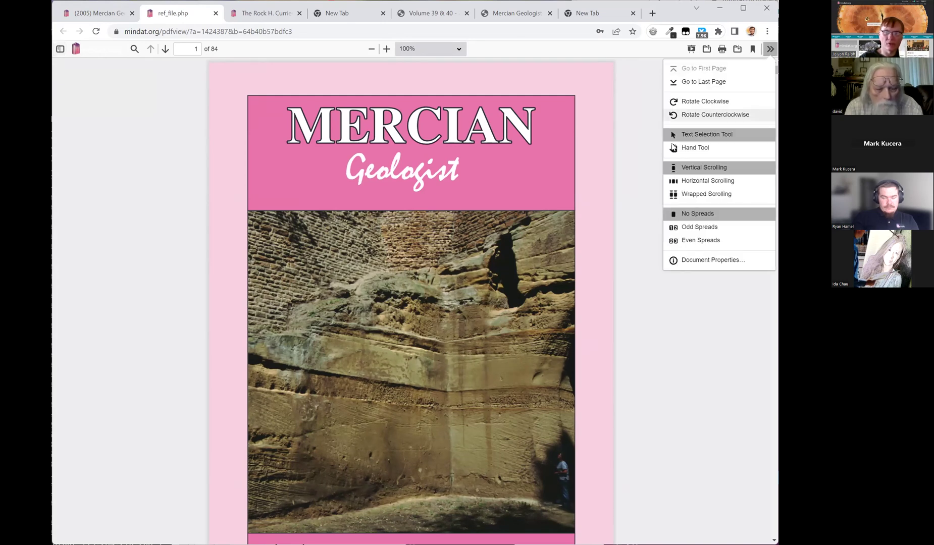
pyautogui.click(705, 239)
pyautogui.scroll(-8, 674, 201)
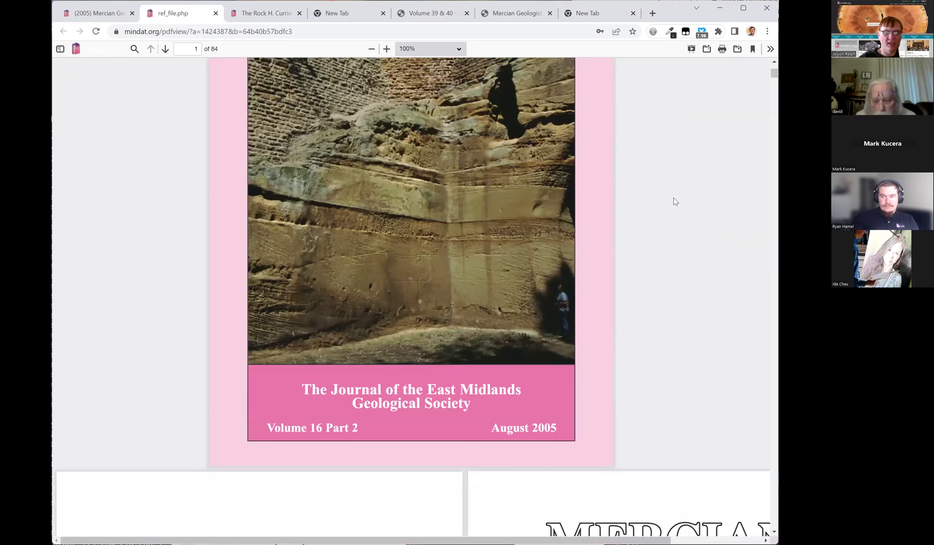
pyautogui.scroll(-8, 674, 201)
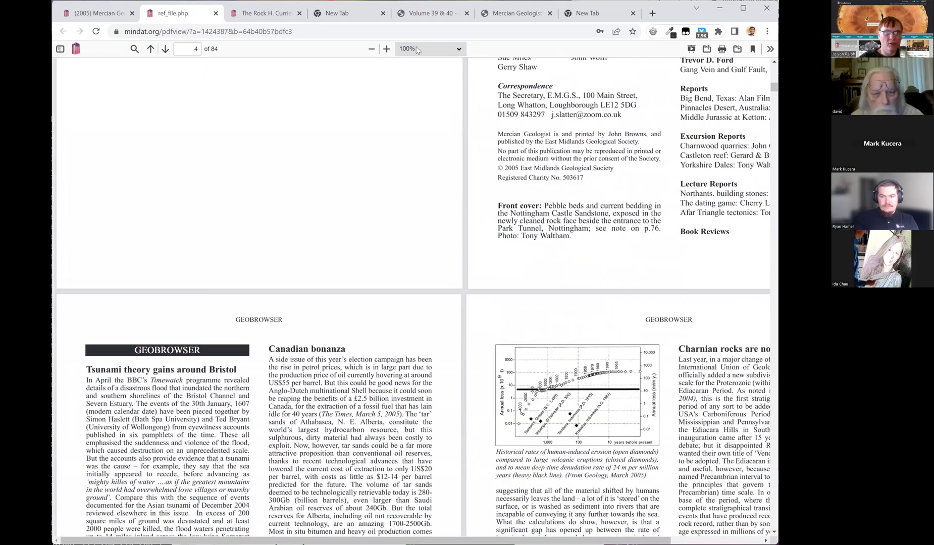
pyautogui.click(417, 48)
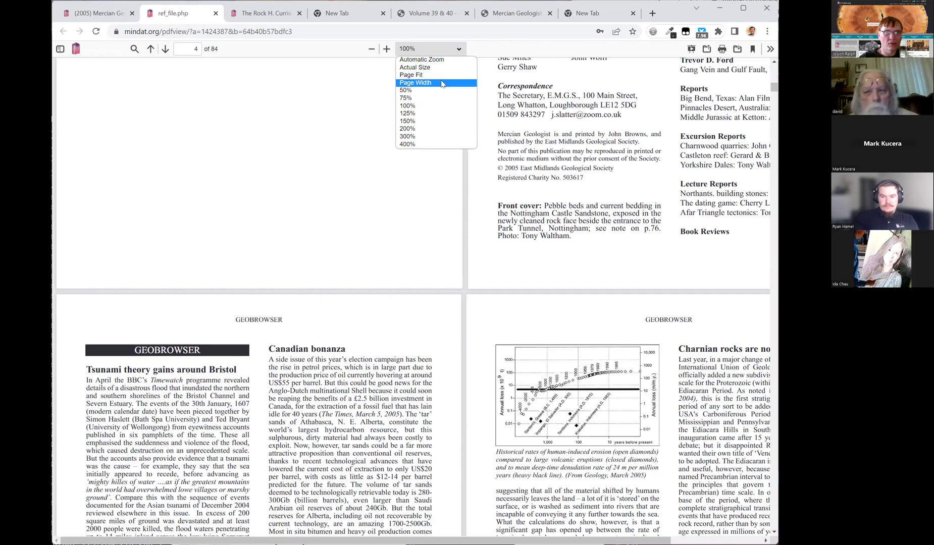
pyautogui.click(441, 80)
# Step: Select a text passage in the Derbyshire Neck and Iodine Deficiency article on journal page 81, then clear the selection
pyautogui.scroll(-10, 497, 137)
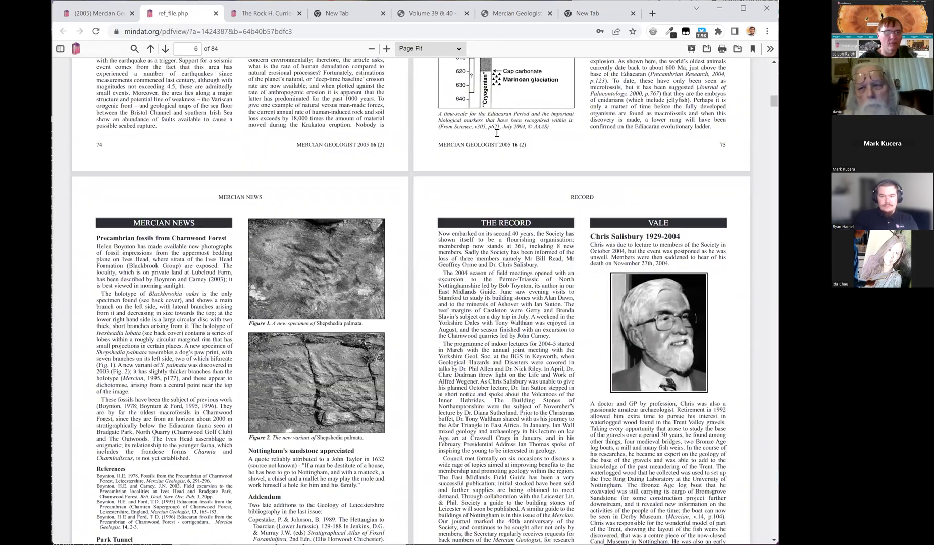
pyautogui.scroll(-10, 497, 133)
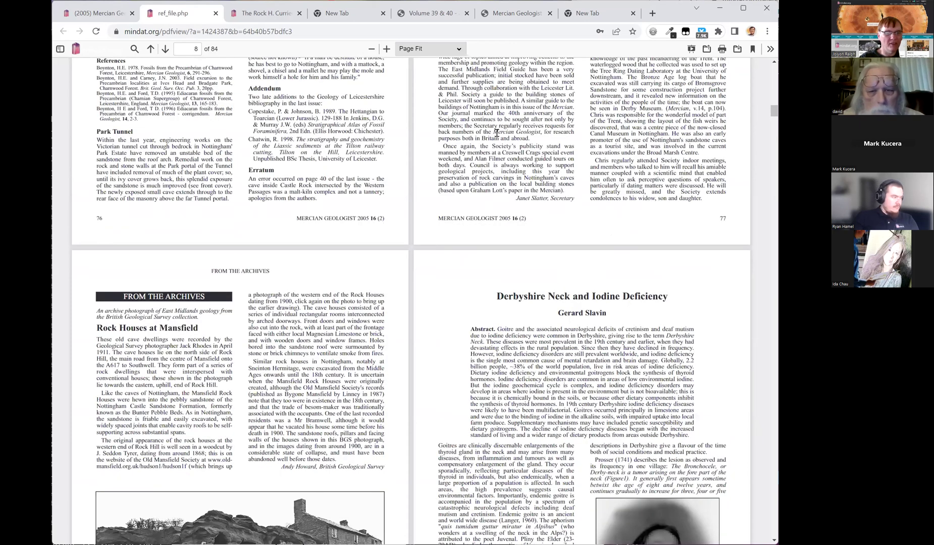
pyautogui.scroll(-5, 497, 133)
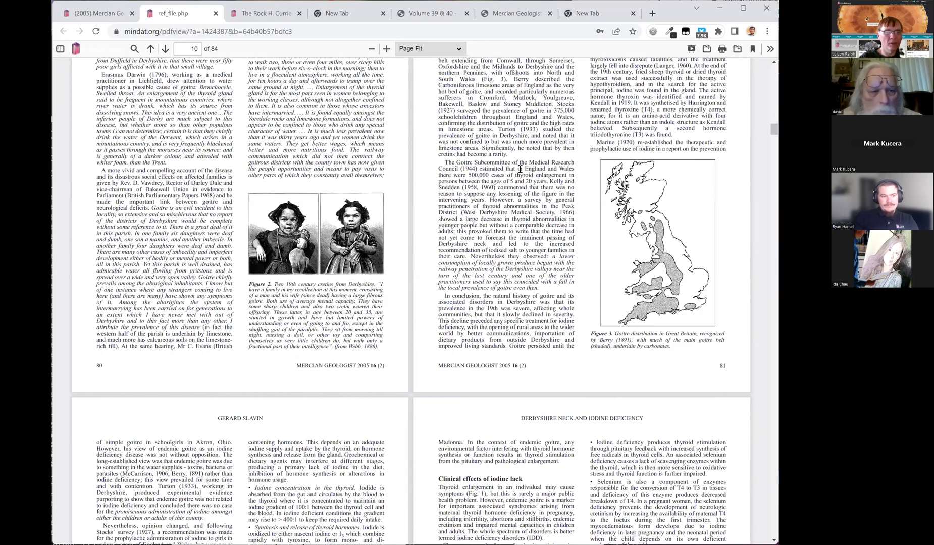
pyautogui.scroll(-3, 502, 209)
pyautogui.scroll(1, 539, 295)
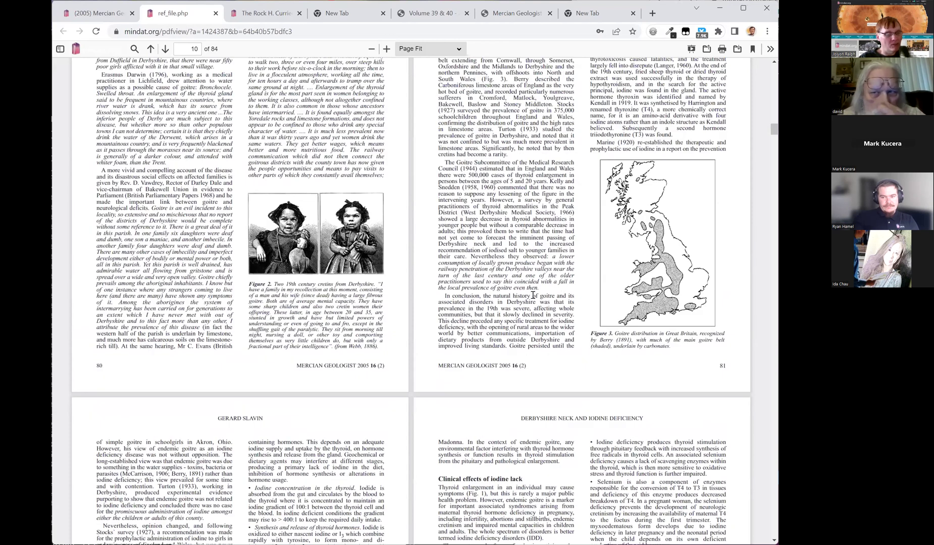
pyautogui.moveTo(543, 290); pyautogui.dragTo(523, 242)
pyautogui.click(491, 195)
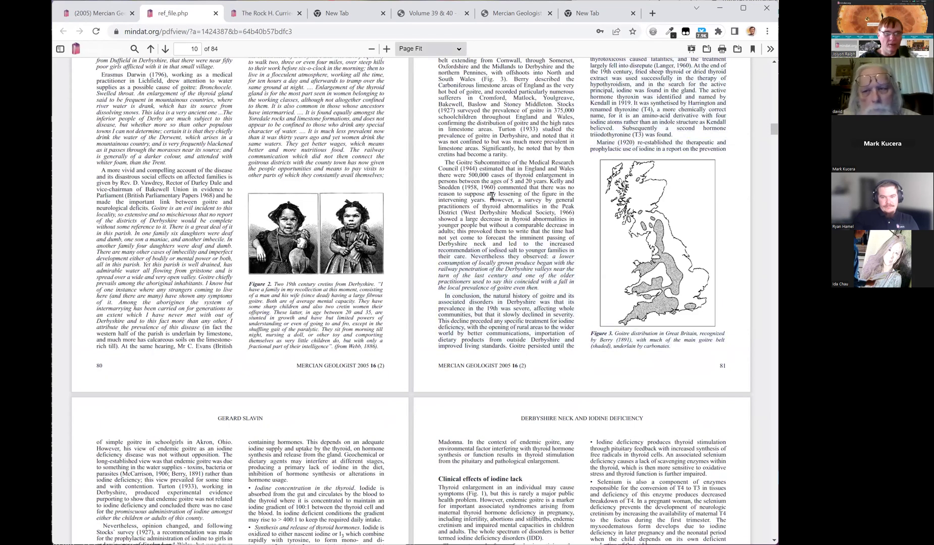
pyautogui.moveTo(445, 166); pyautogui.dragTo(468, 178)
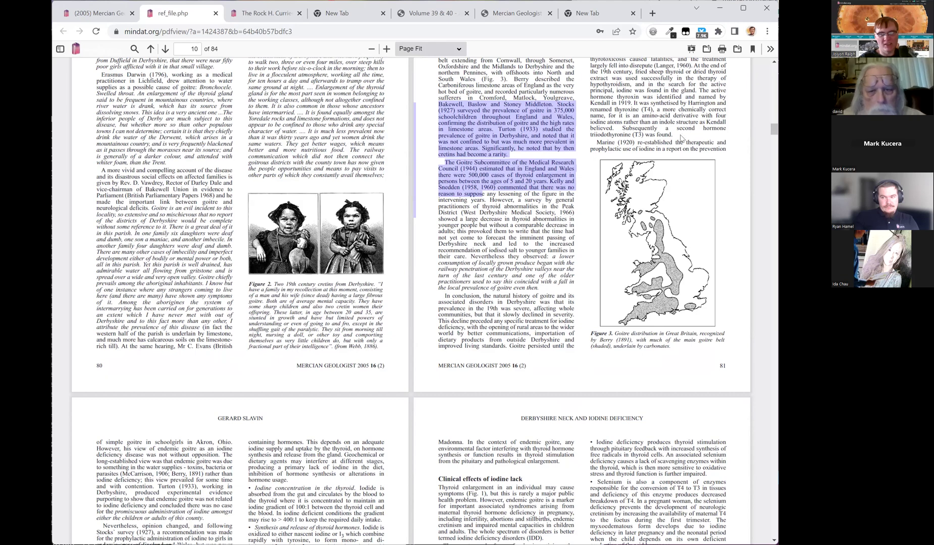
pyautogui.click(562, 225)
# Step: Skim through the rest of the issue up to the colour photographs in the Building Stones of Nottingham article
pyautogui.scroll(-4, 775, 152)
pyautogui.scroll(-20, 774, 177)
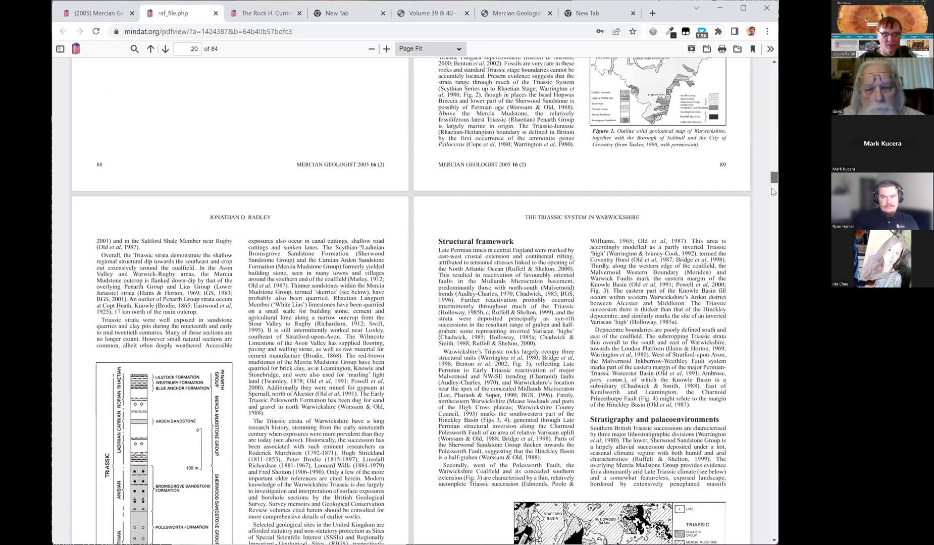
pyautogui.scroll(-20, 750, 287)
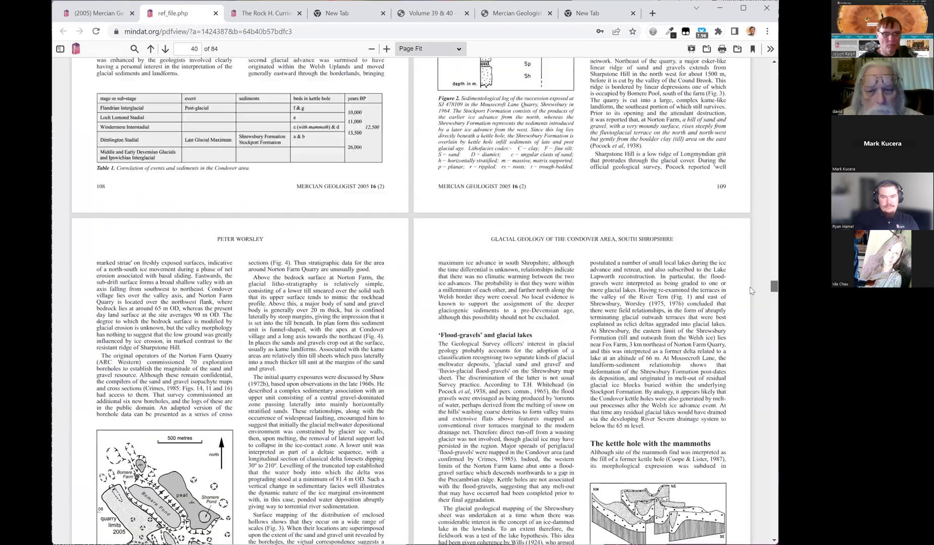
pyautogui.scroll(-1, 750, 286)
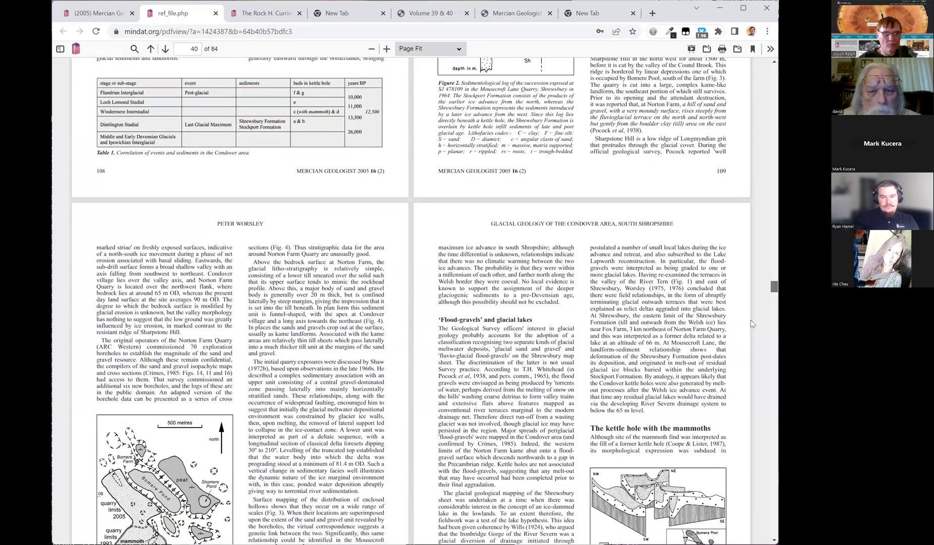
pyautogui.scroll(-12, 748, 326)
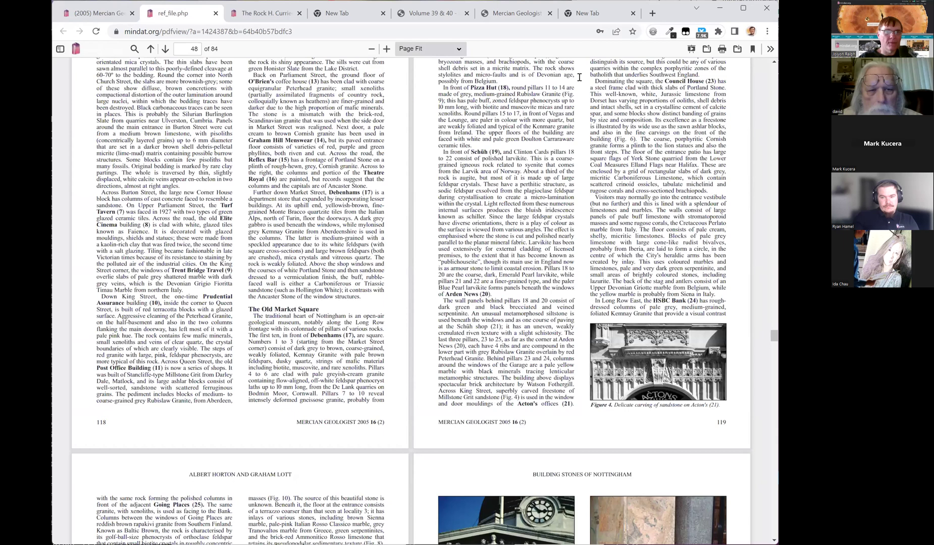
pyautogui.scroll(-10, 538, 171)
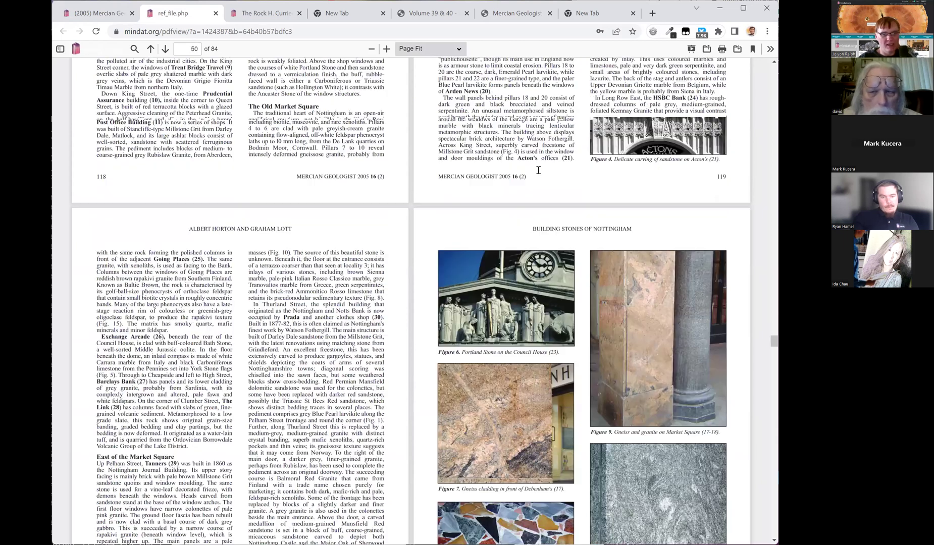
pyautogui.scroll(-1, 195, 106)
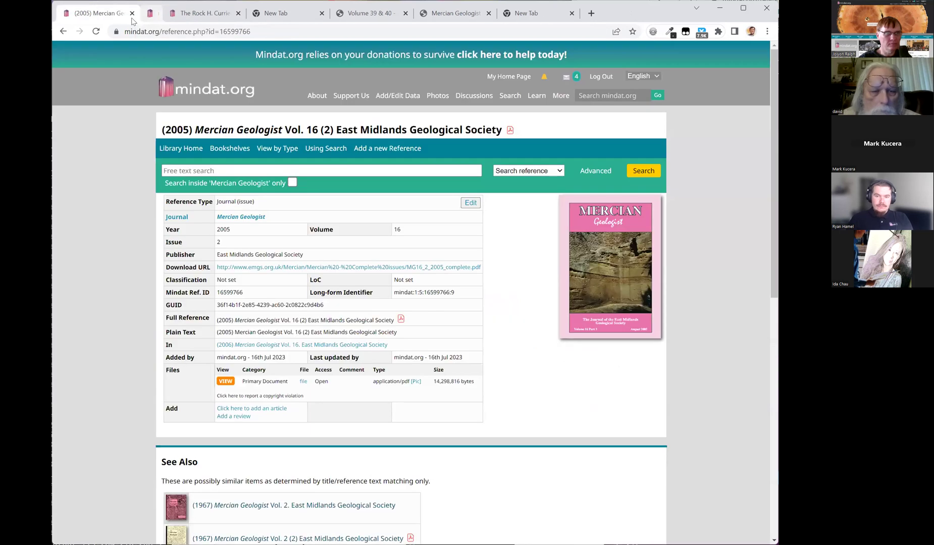
# Step: Close the PDF, open the Mercian Geologist entire-run record and review its contained volumes and similar items
pyautogui.click(216, 13)
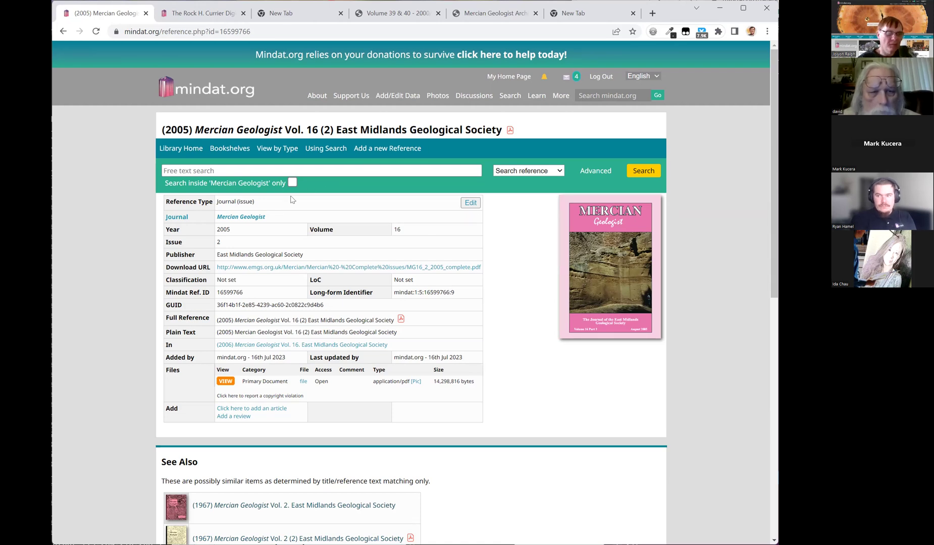
pyautogui.click(251, 217)
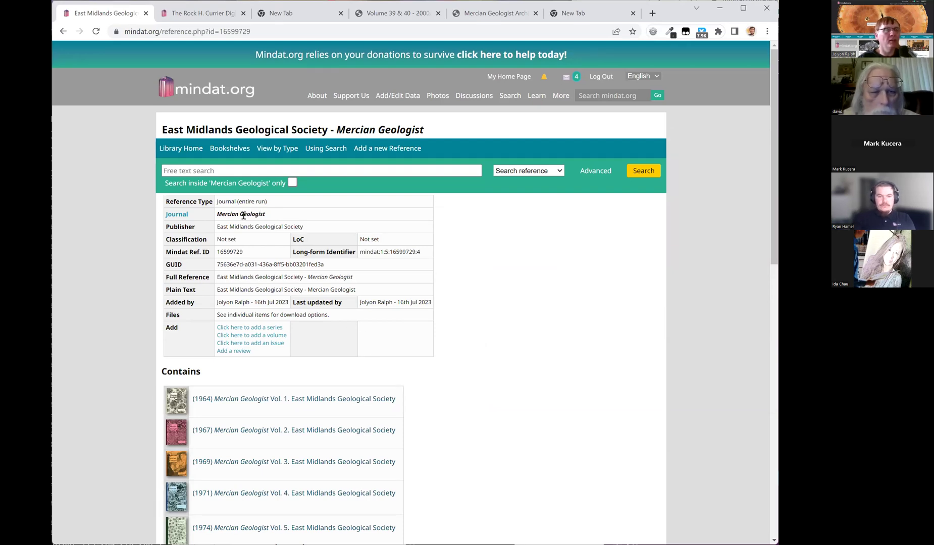
pyautogui.scroll(-3, 460, 334)
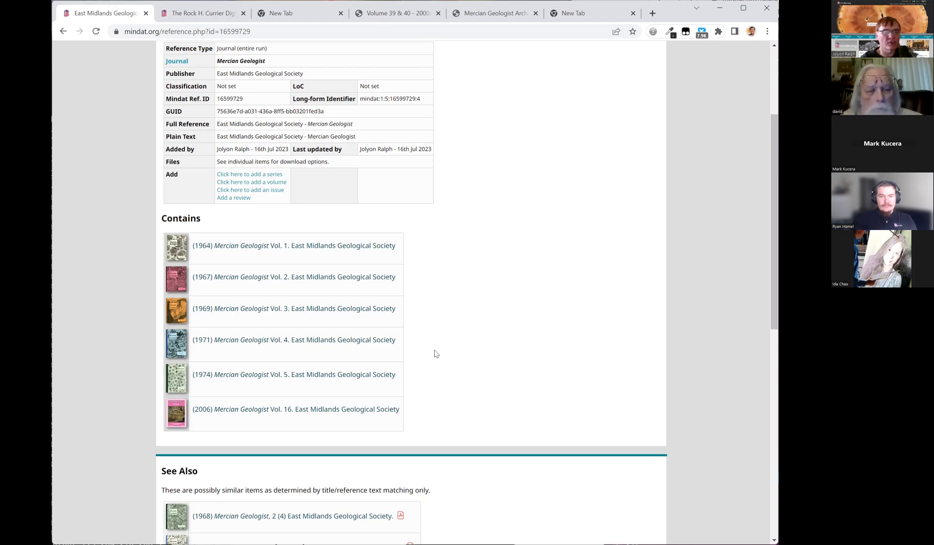
pyautogui.scroll(-3, 430, 336)
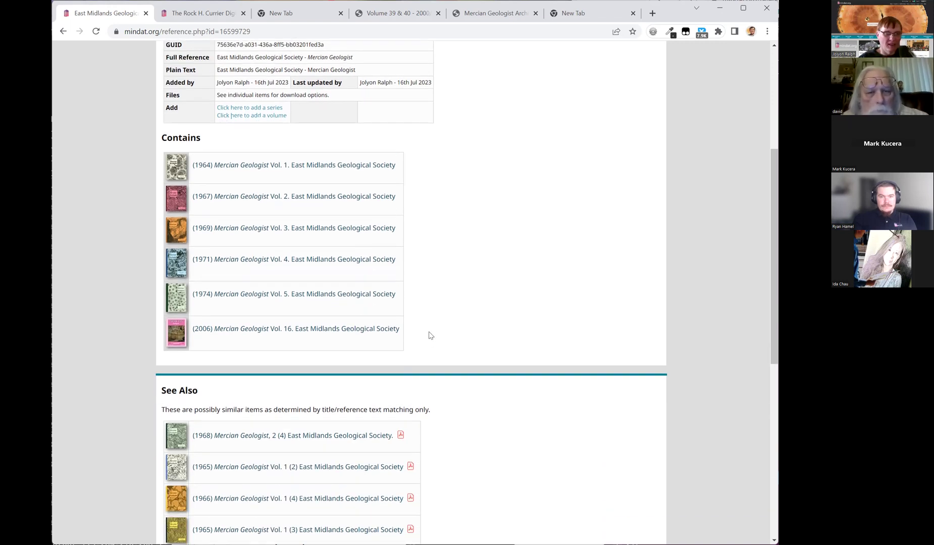
pyautogui.scroll(-1, 429, 332)
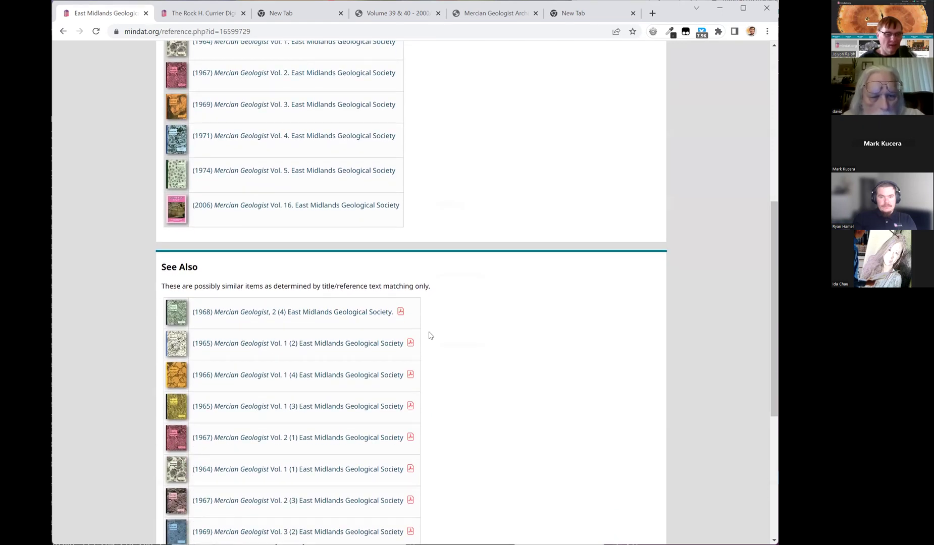
pyautogui.scroll(3, 429, 315)
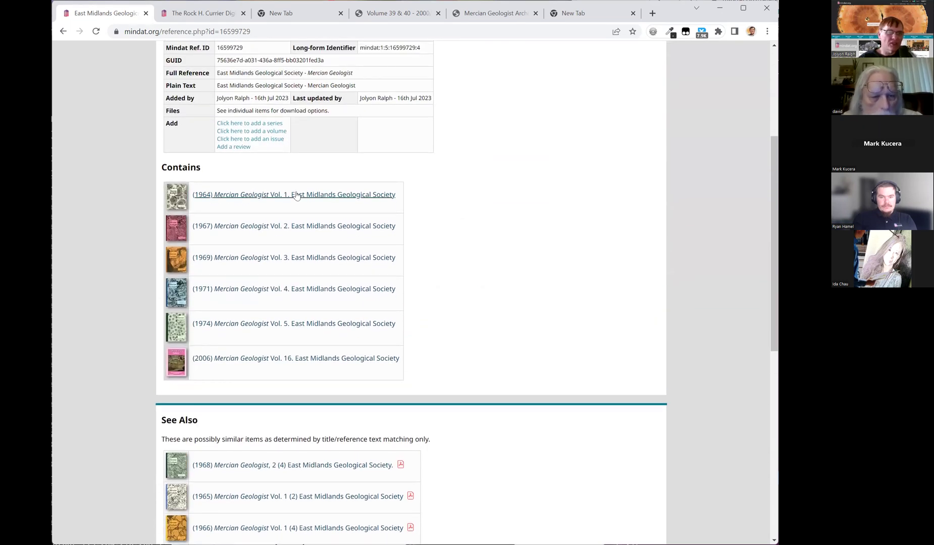
# Step: Open Mercian Geologist Vol. 3 (1969) to review its issues, then return to the entire-run record's list of volumes
pyautogui.click(315, 259)
pyautogui.scroll(-3, 440, 334)
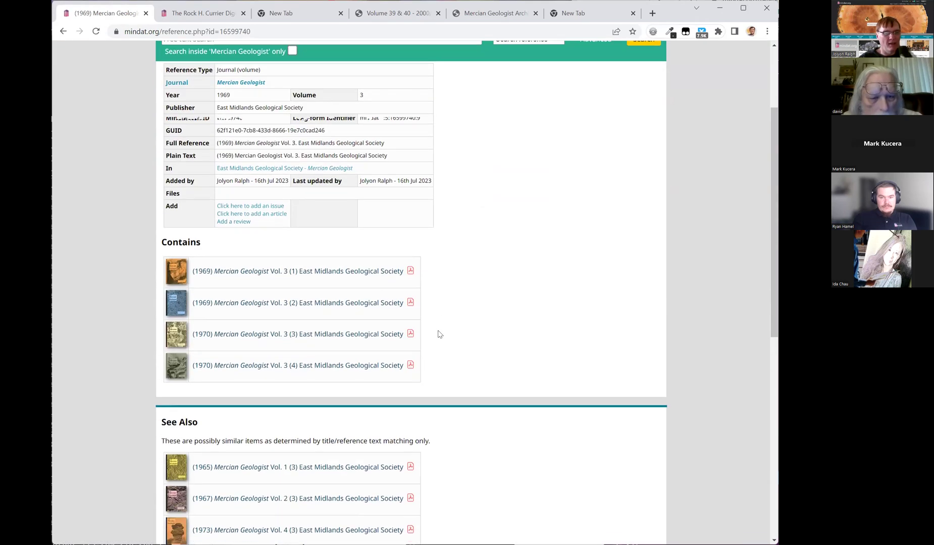
pyautogui.scroll(5, 438, 333)
pyautogui.click(242, 214)
pyautogui.scroll(-3, 404, 394)
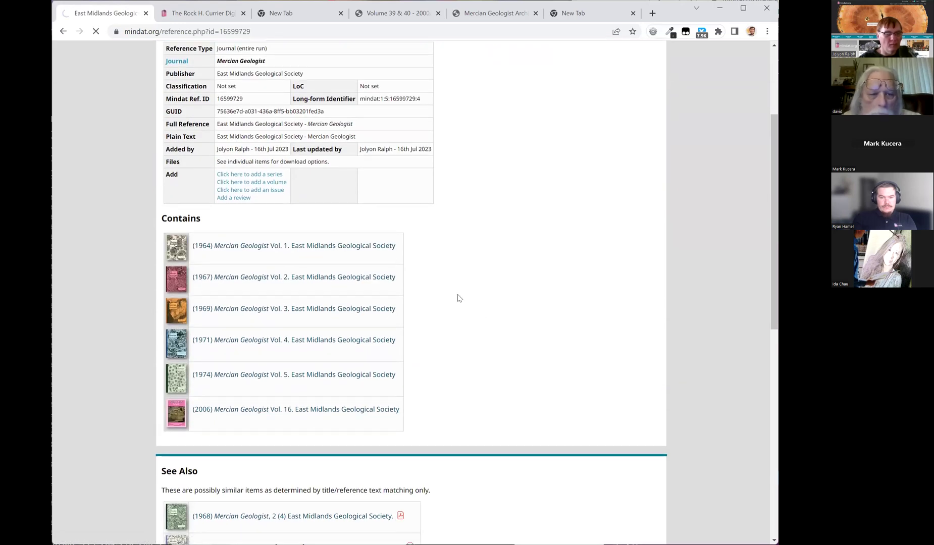
# Step: From Mercian Geologist Vol. 16, open issue 3 (2006) and its article Ancient Quarrying of Rare in situ Palaeogene Hertfordshire Puddingstone
pyautogui.scroll(-3, 457, 298)
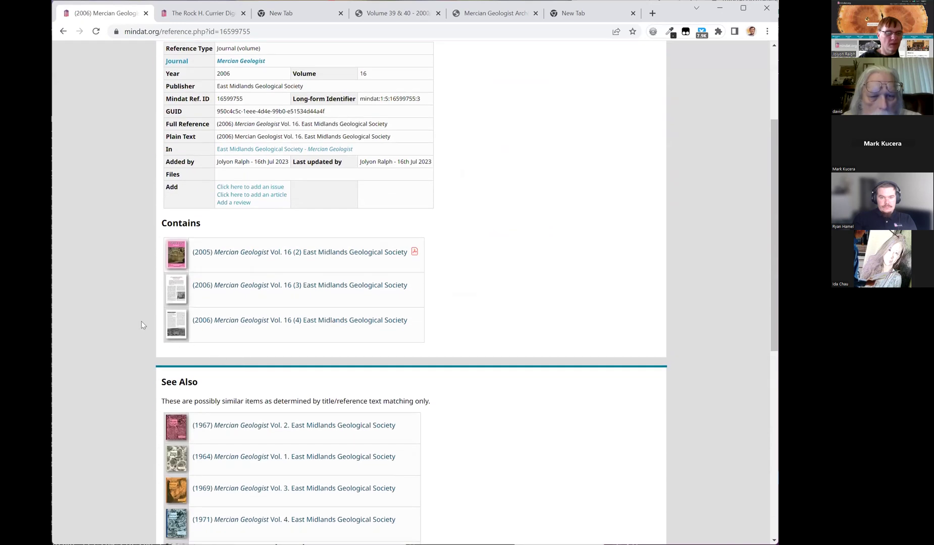
pyautogui.click(355, 287)
pyautogui.scroll(-1, 500, 281)
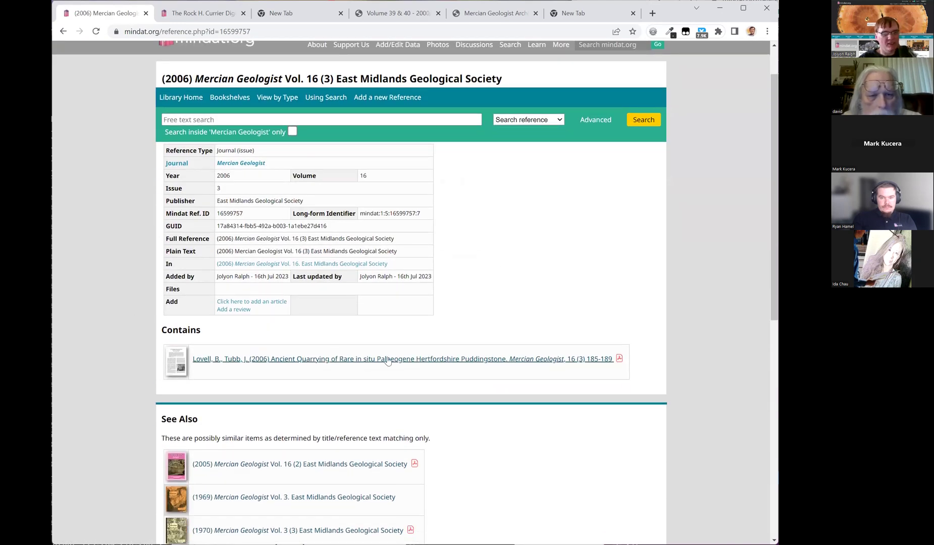
pyautogui.click(460, 368)
# Step: Review the article record from its bibliographic details down to the locality pages, mineral occurrences and similar items
pyautogui.scroll(-3, 404, 328)
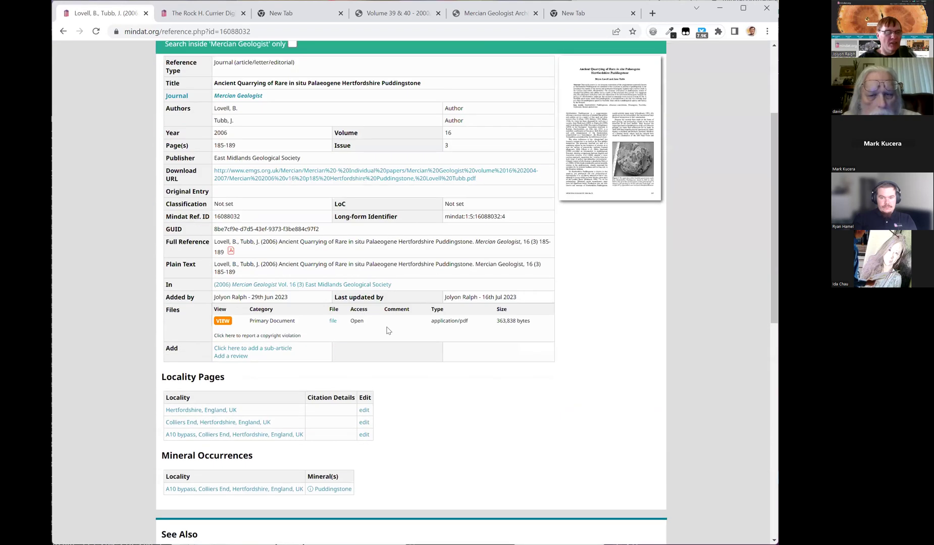
pyautogui.scroll(3, 391, 318)
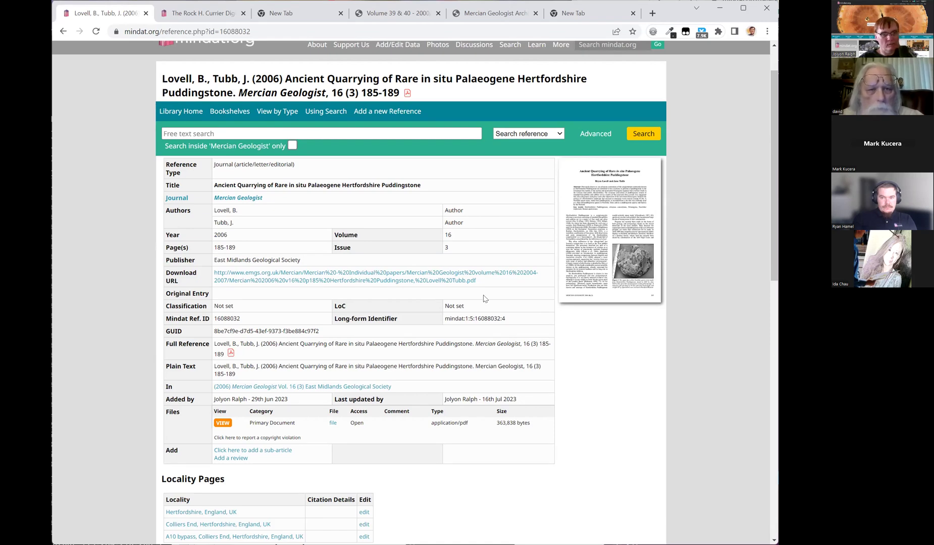
pyautogui.scroll(-5, 484, 301)
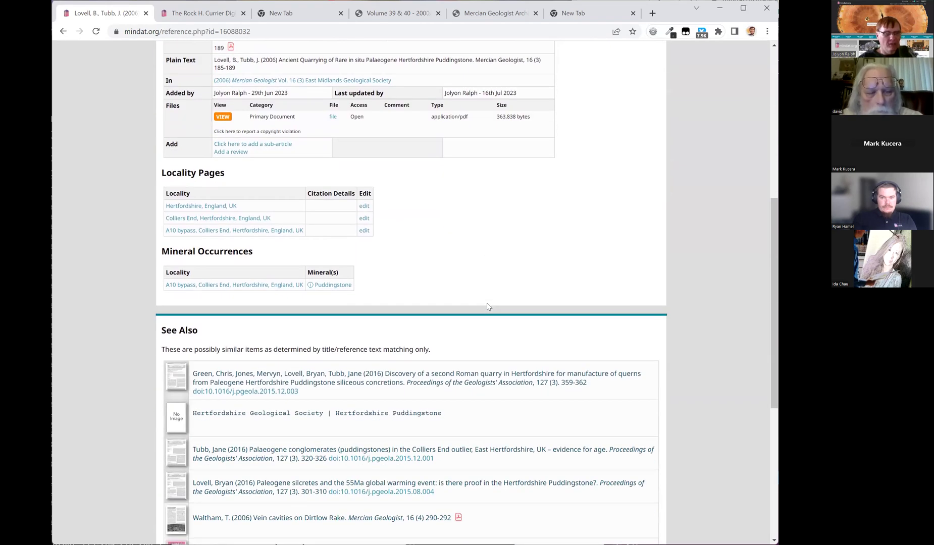
pyautogui.scroll(5, 488, 307)
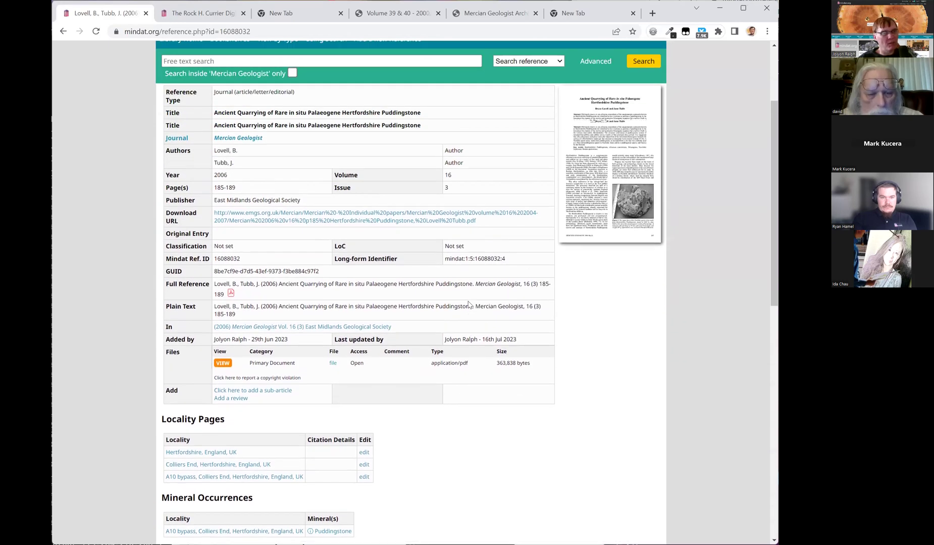
pyautogui.scroll(2, 469, 305)
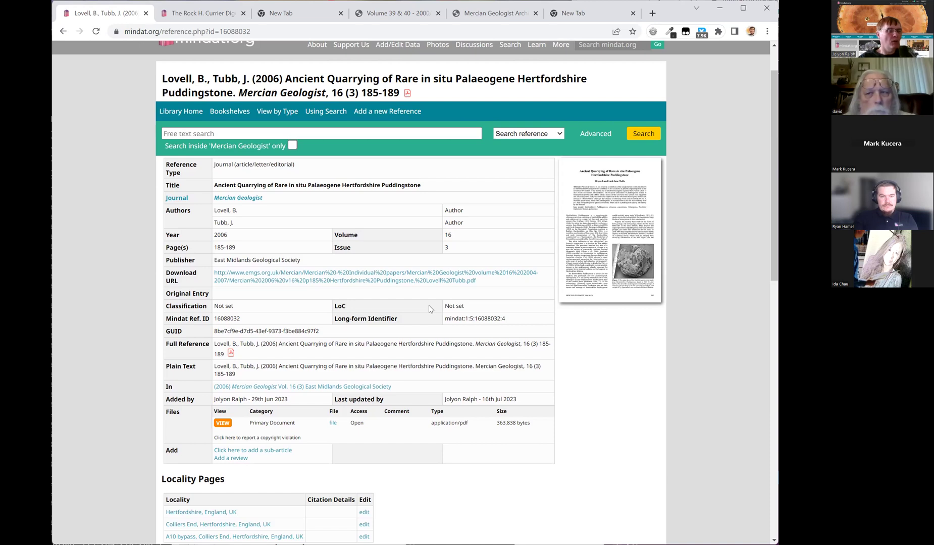
pyautogui.scroll(-4, 413, 300)
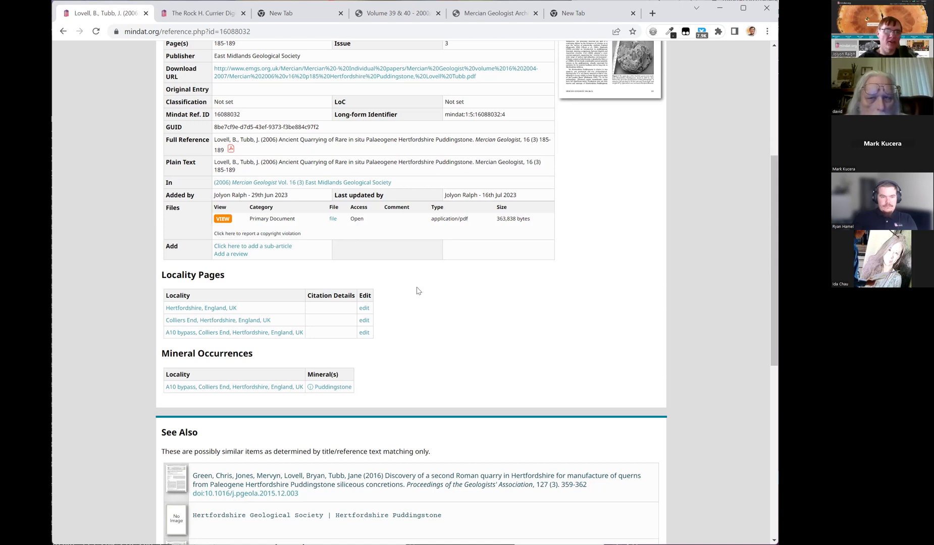
pyautogui.scroll(4, 417, 291)
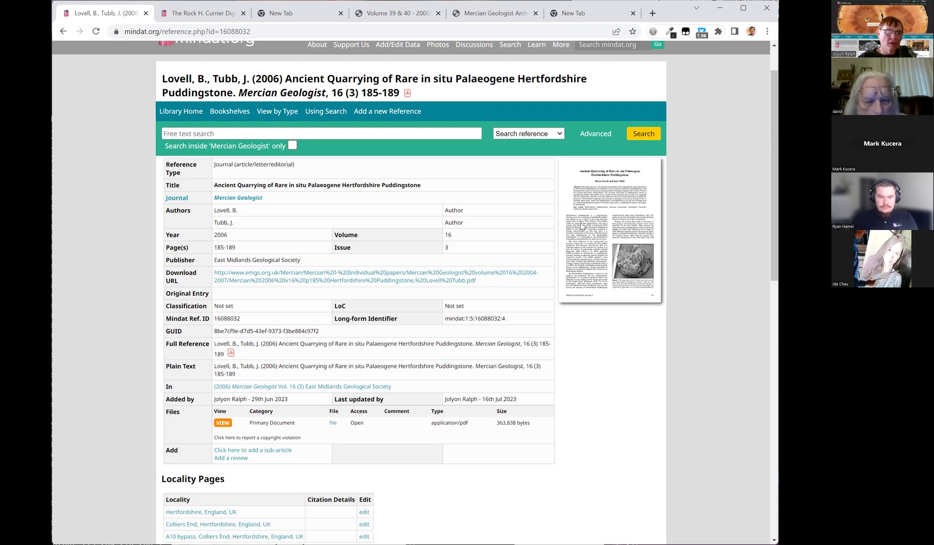
# Step: Examine the Puddingstone article's download URL, identifiers and files alongside its linked locality and mineral tables
pyautogui.scroll(-2, 581, 228)
pyautogui.scroll(1, 260, 167)
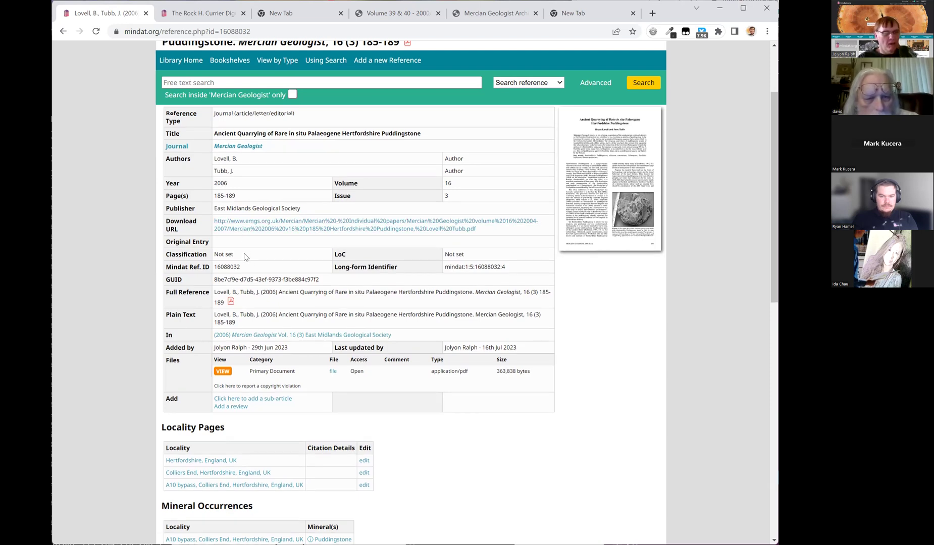
pyautogui.scroll(-3, 245, 257)
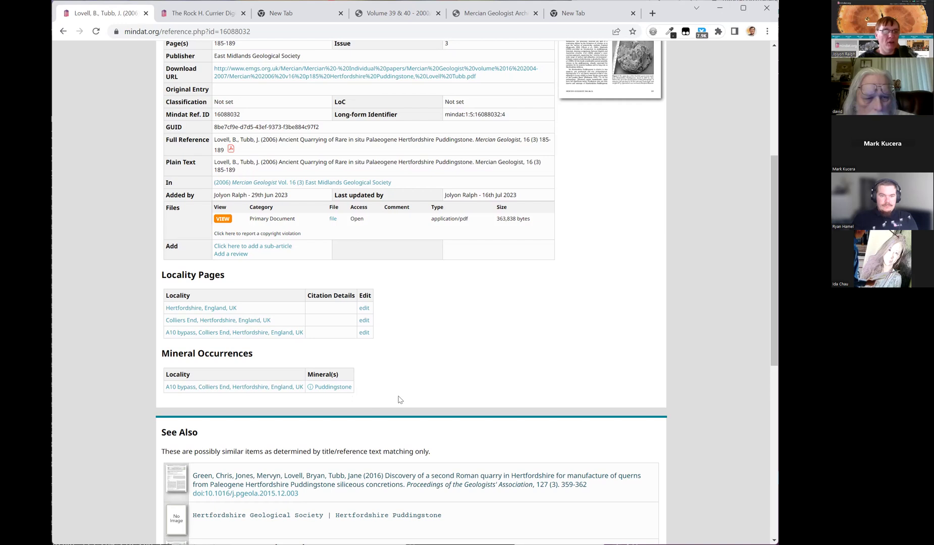
pyautogui.scroll(2, 395, 404)
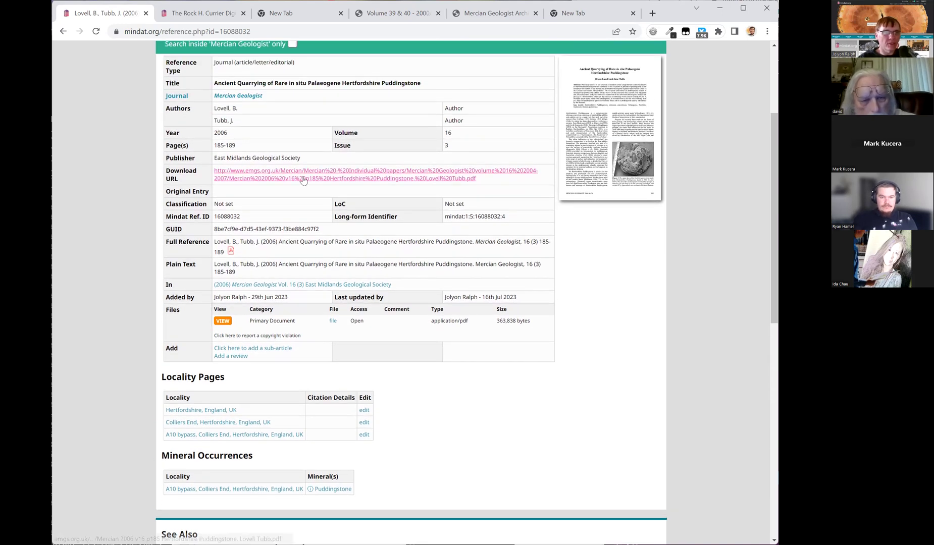
pyautogui.scroll(-1, 356, 355)
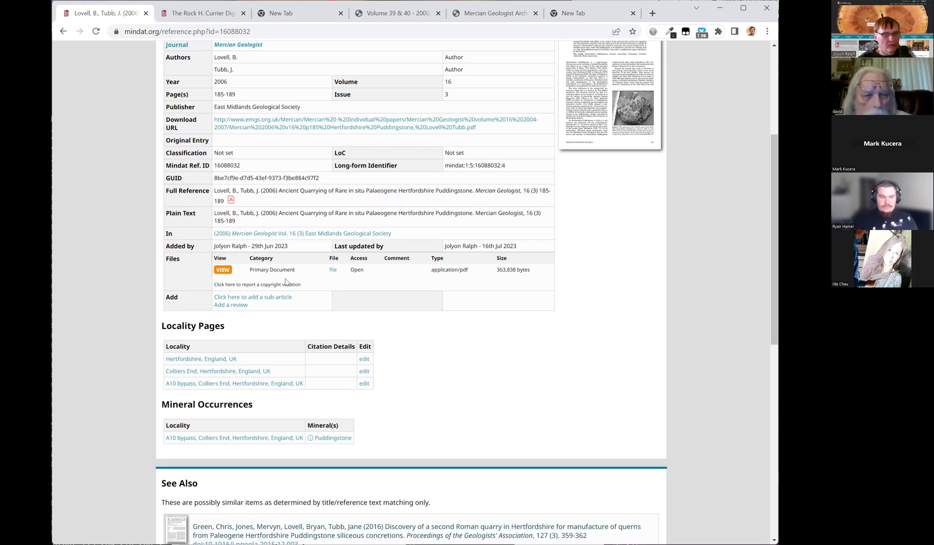
pyautogui.scroll(1, 338, 346)
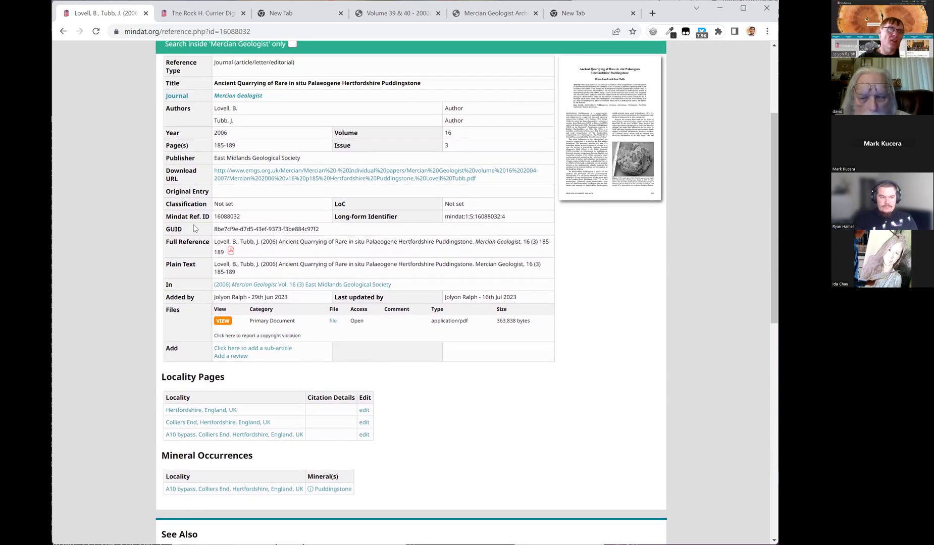
pyautogui.scroll(-1, 257, 362)
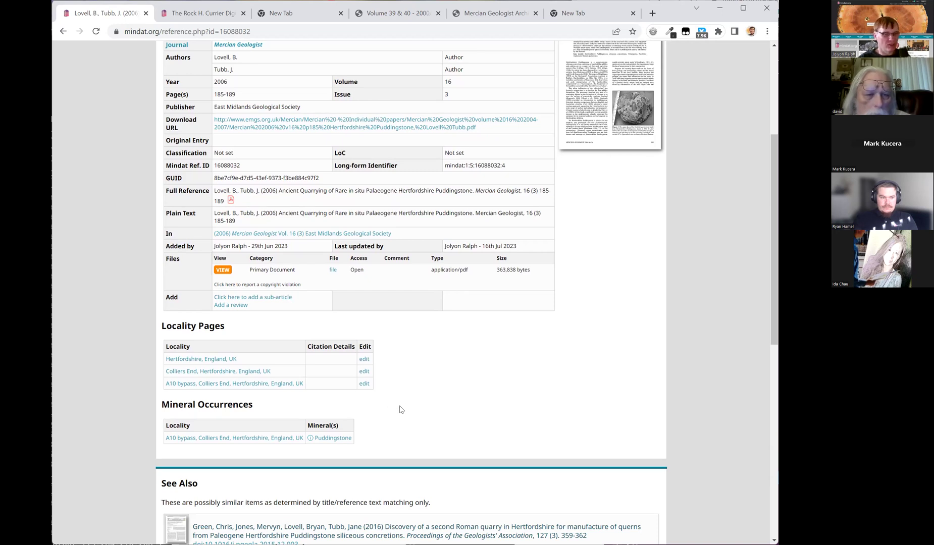
pyautogui.scroll(1, 401, 409)
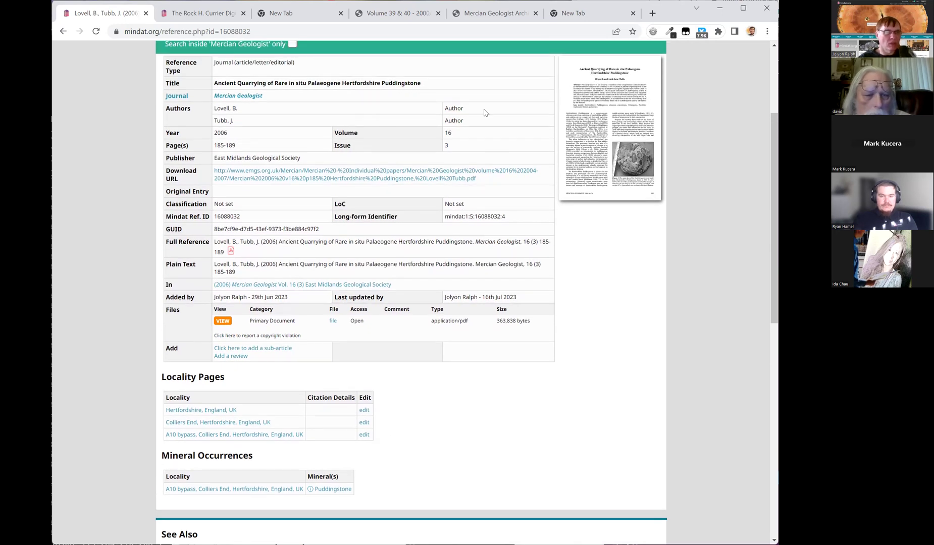
pyautogui.scroll(-1, 472, 286)
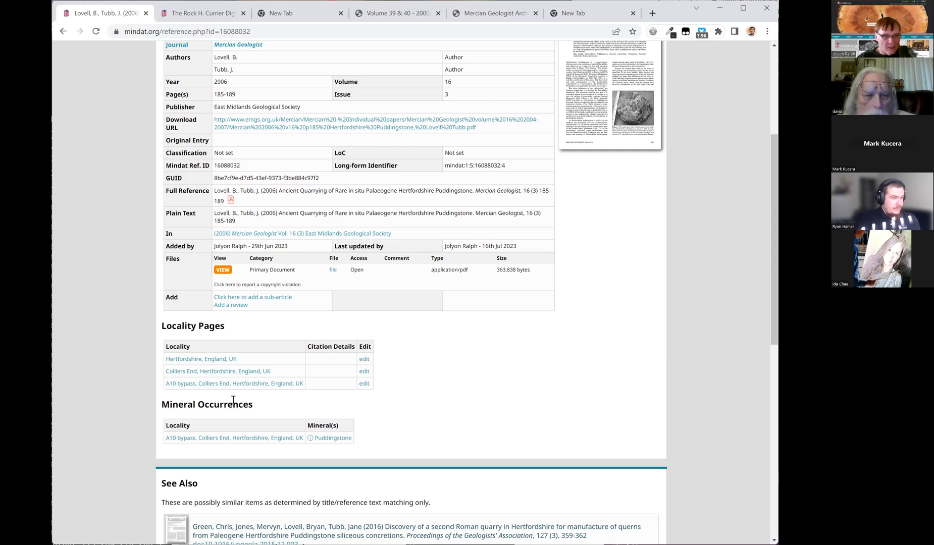
# Step: Open the Puddingstone mineral page from the article's mineral occurrences, then return to the beginning of the article record
pyautogui.click(321, 441)
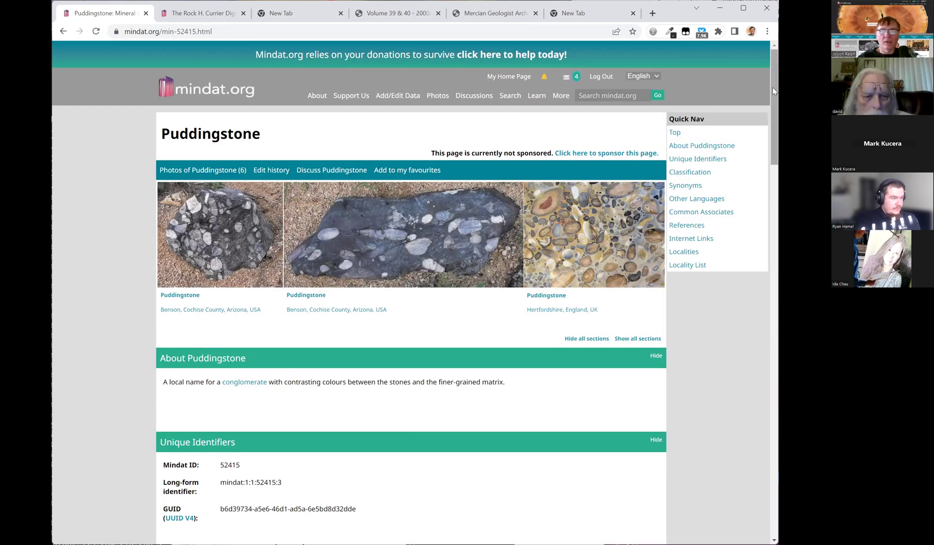
pyautogui.moveTo(773, 80); pyautogui.dragTo(748, 60)
pyautogui.click(63, 32)
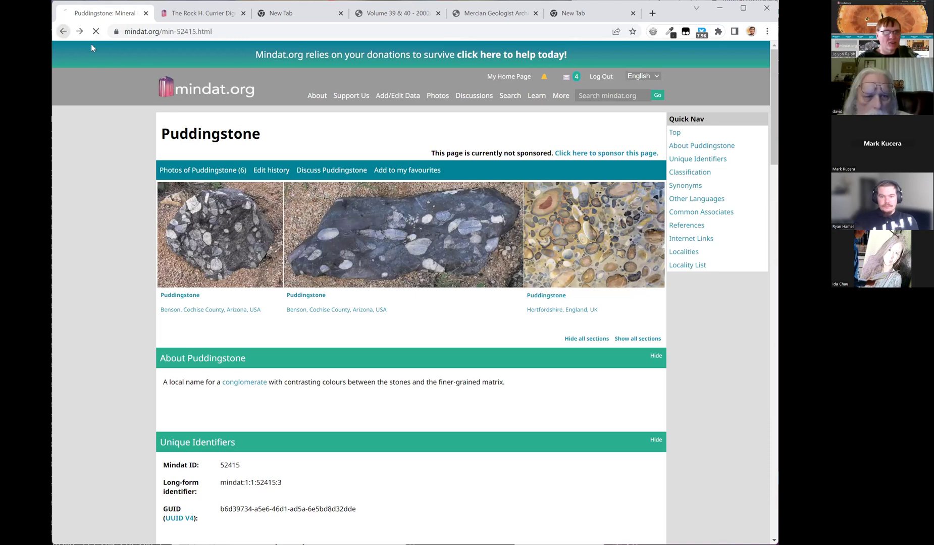
pyautogui.scroll(4, 424, 180)
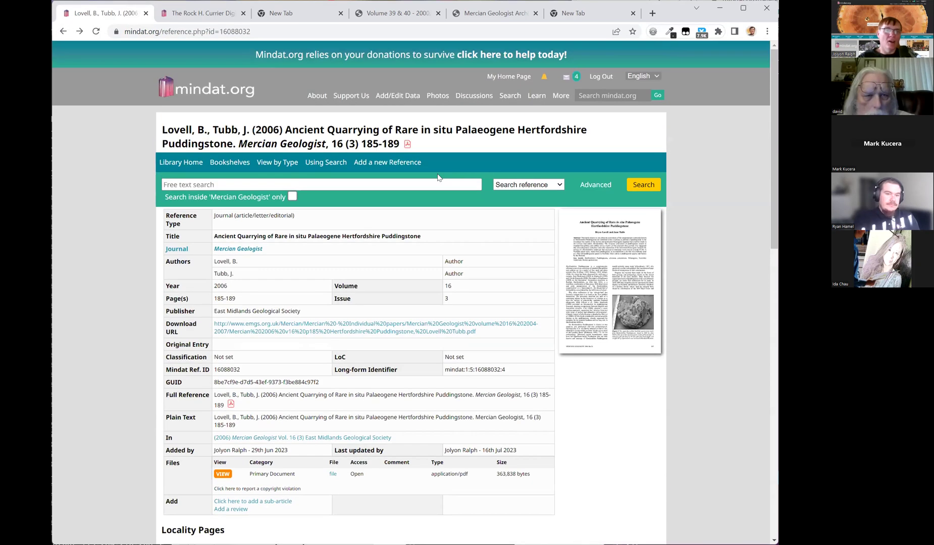
# Step: Search the whole Mindat site for "wheal gorland"
pyautogui.click(586, 96)
pyautogui.write('whe')
pyautogui.press('BackSpace')
pyautogui.press('BackSpace')
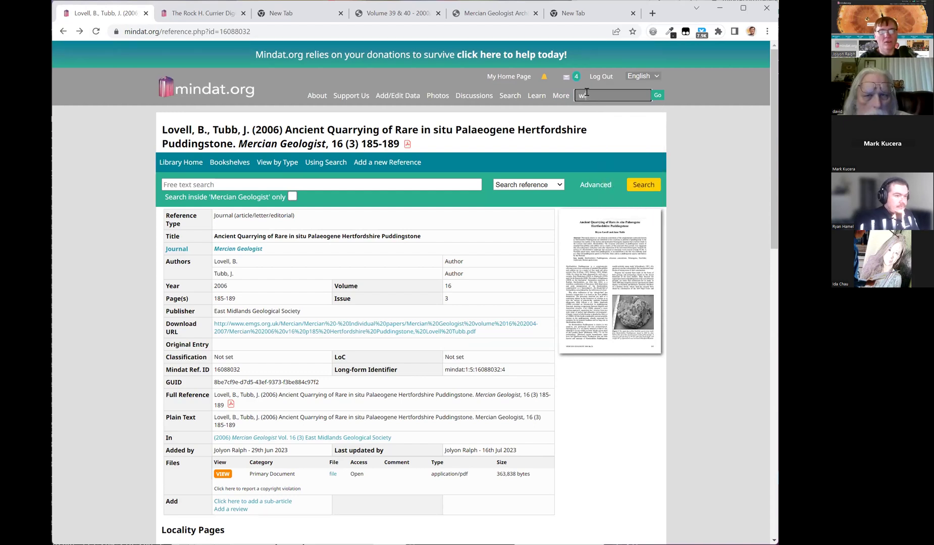
pyautogui.write('heal gorland')
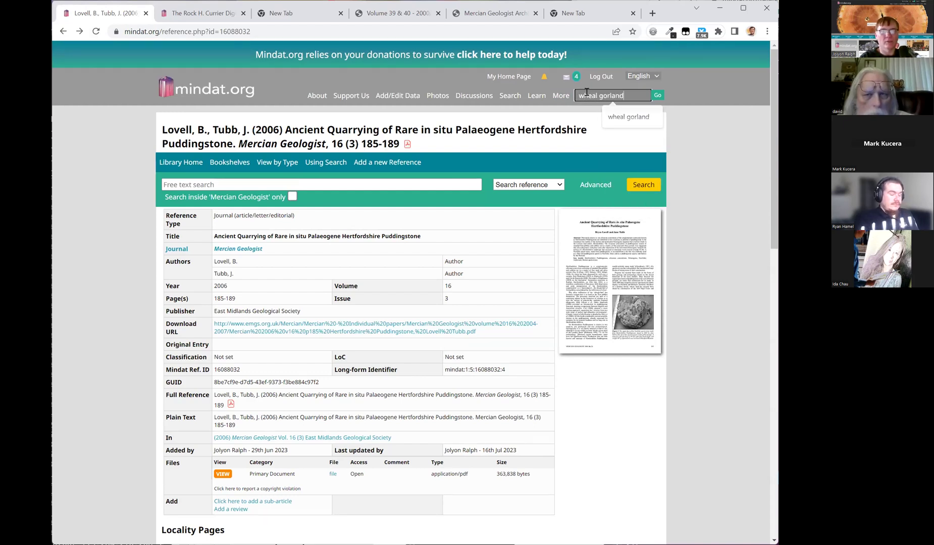
pyautogui.press('Return')
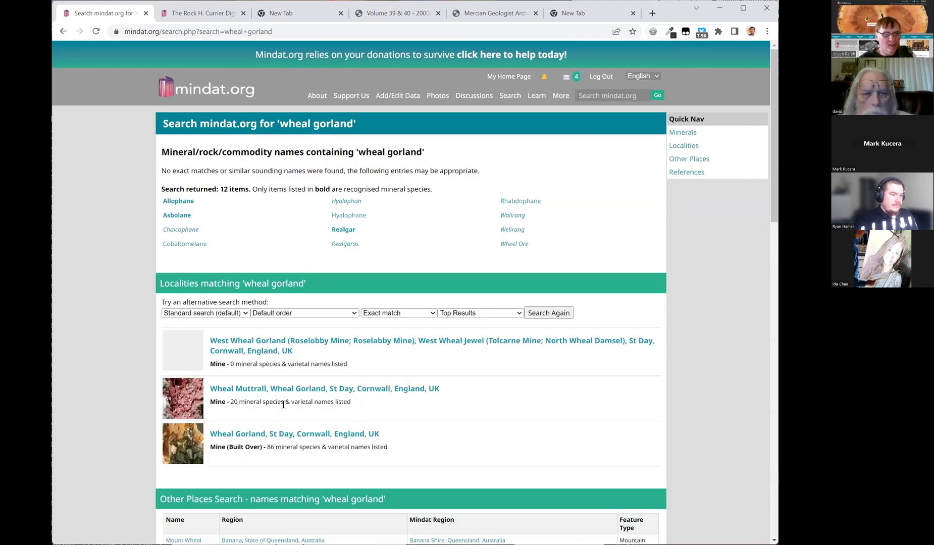
# Step: Open the locality page for Wheal Gorland, St Day, Cornwall, and review its references list
pyautogui.click(311, 437)
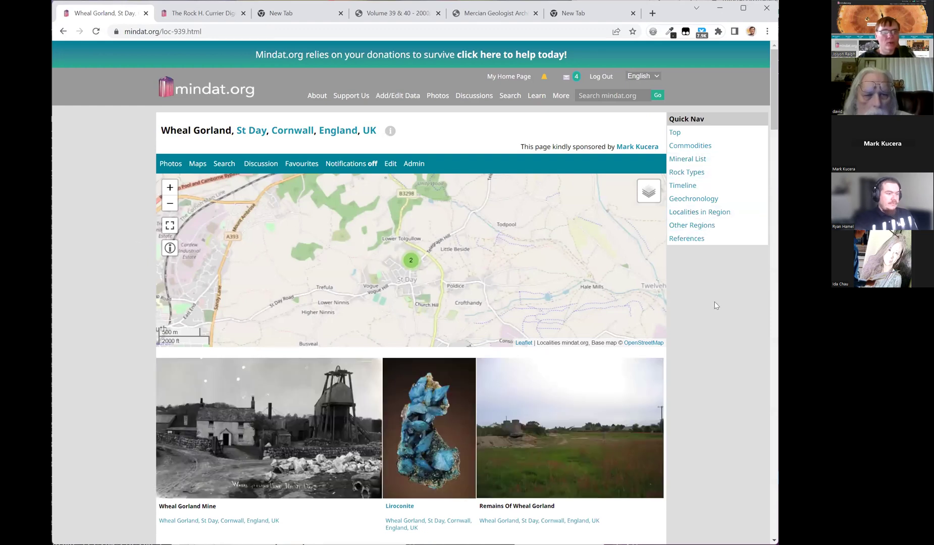
pyautogui.click(696, 241)
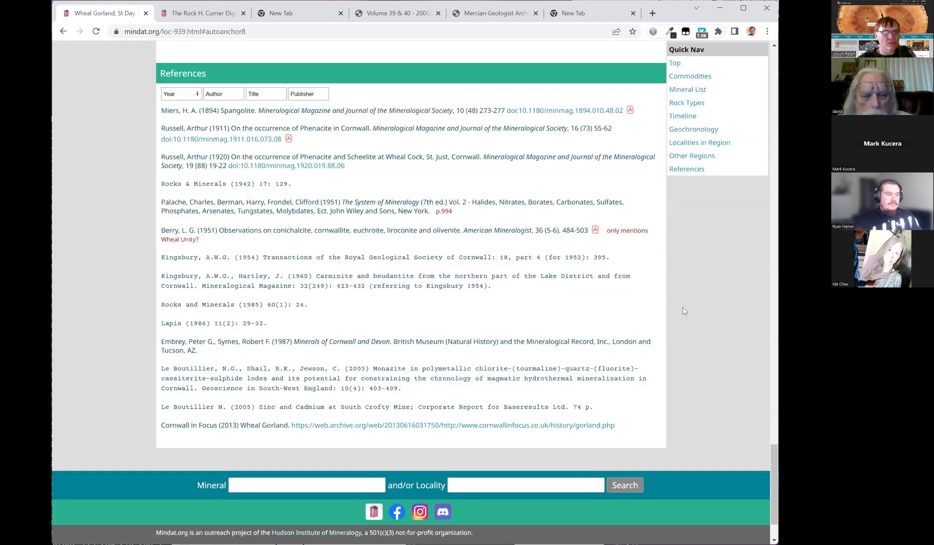
pyautogui.scroll(1, 684, 311)
pyautogui.scroll(1, 684, 314)
pyautogui.scroll(-1, 684, 314)
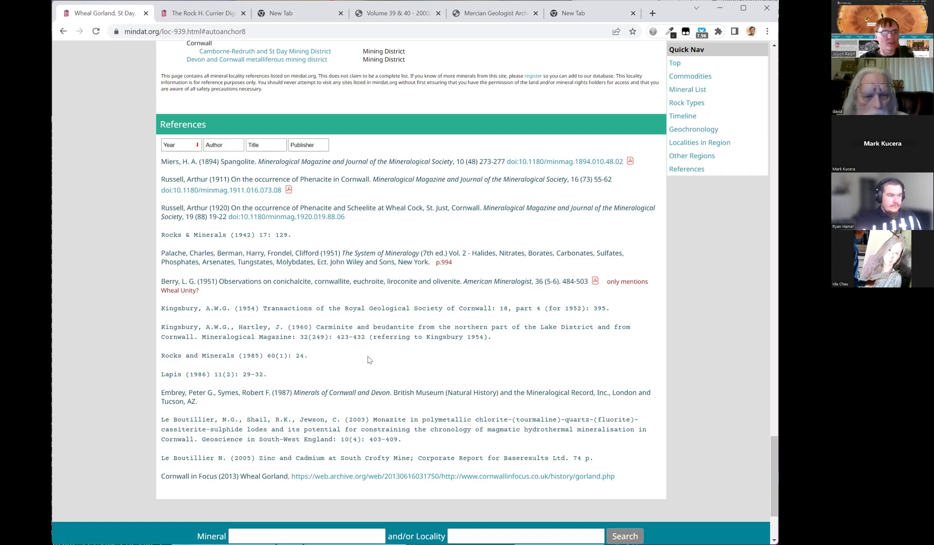
# Step: Open the 1960 Carminite and beudantite reference from the Wheal Gorland list and review its bibliographic details and download URL
pyautogui.click(338, 337)
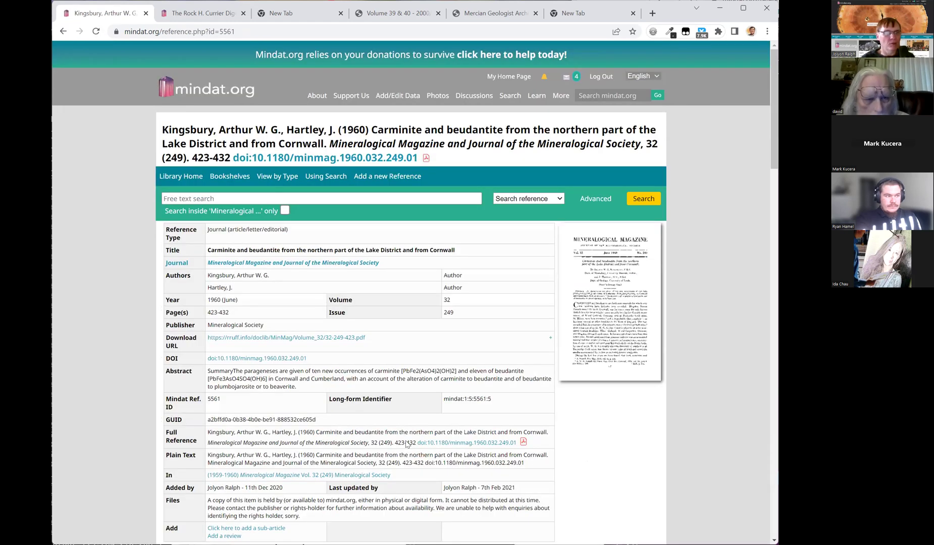
pyautogui.scroll(-6, 254, 354)
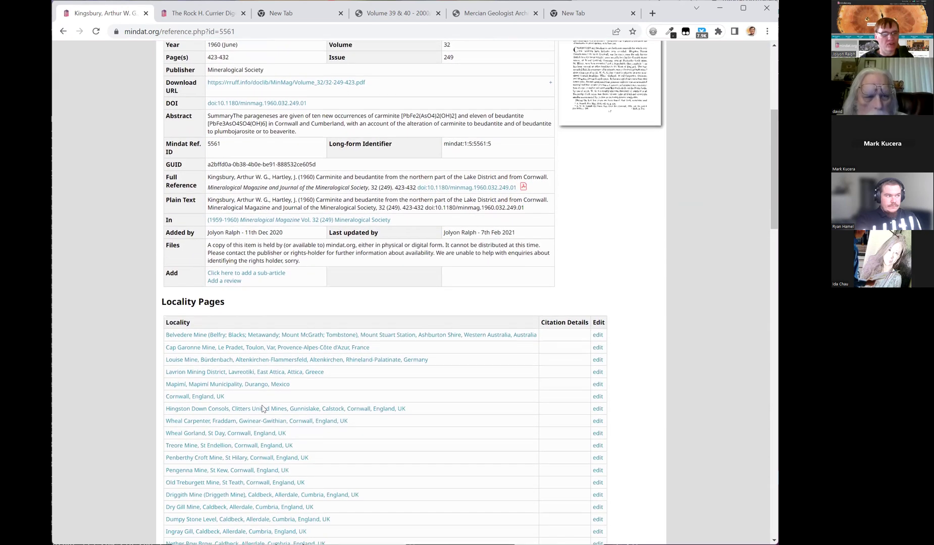
pyautogui.scroll(3, 254, 354)
pyautogui.scroll(-2, 418, 332)
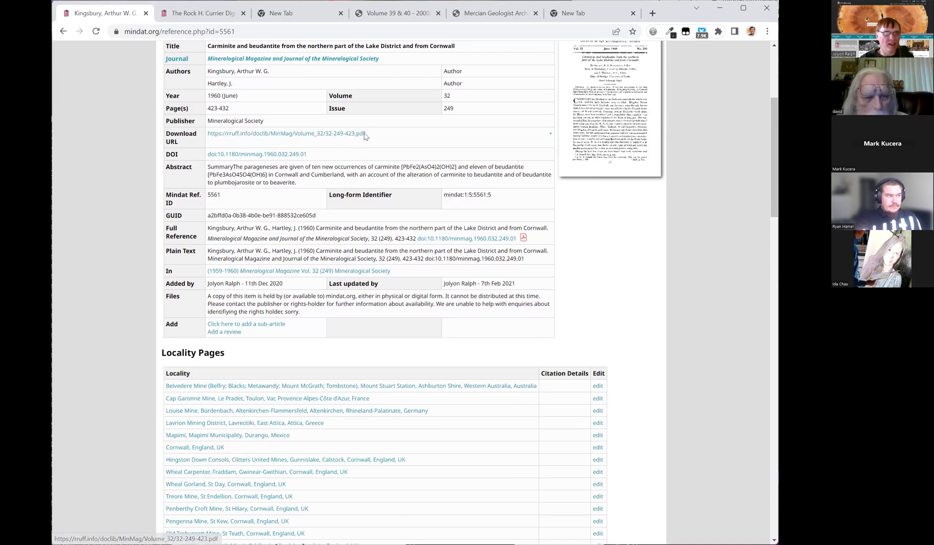
# Step: Examine the reference's locality pages, mineral pages and mineral occurrences tables, then return to the beginning of the record
pyautogui.scroll(-4, 374, 303)
pyautogui.scroll(-2, 375, 311)
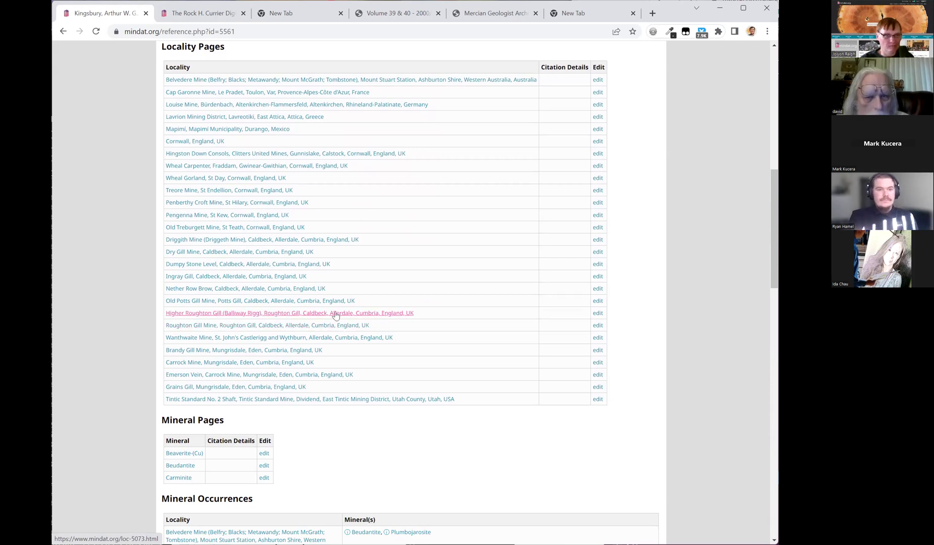
pyautogui.scroll(4, 335, 314)
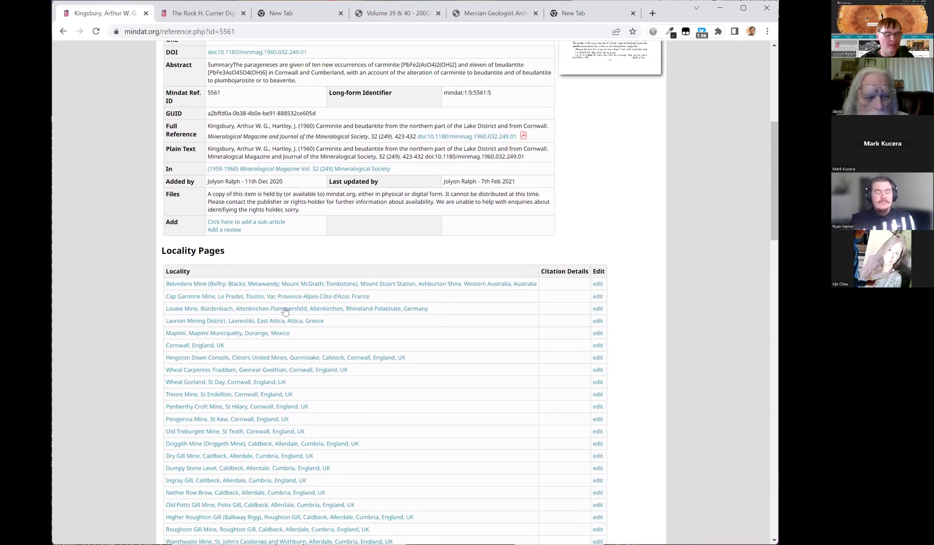
pyautogui.scroll(-3, 158, 268)
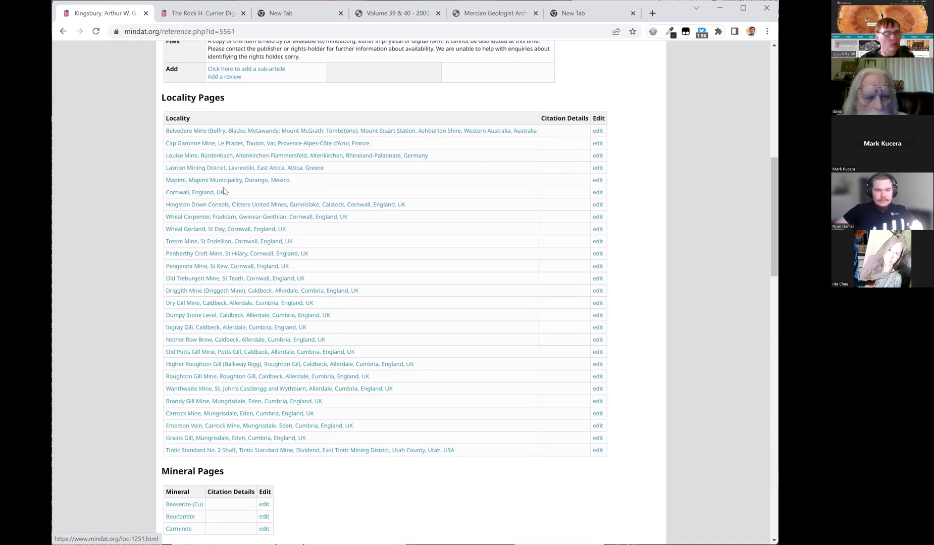
pyautogui.scroll(-7, 212, 468)
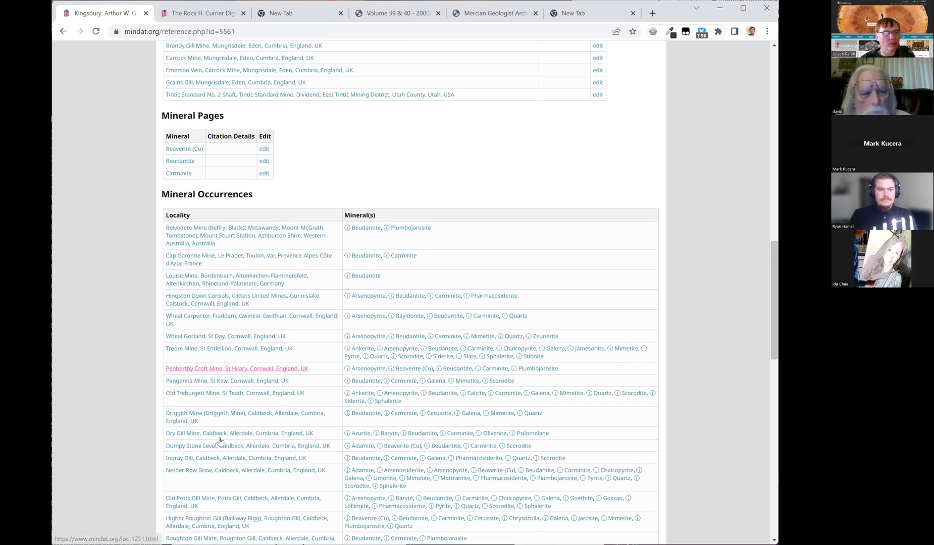
pyautogui.scroll(-7, 221, 441)
pyautogui.scroll(7, 221, 441)
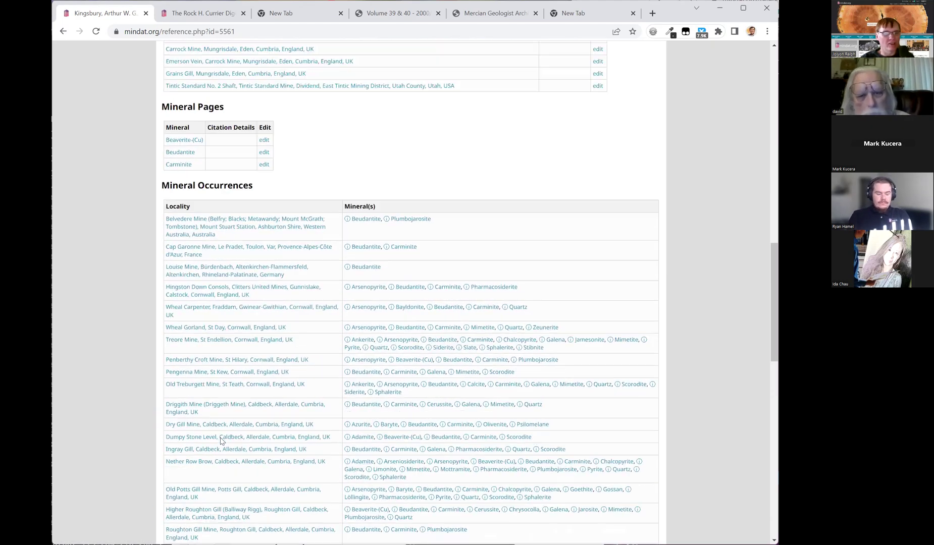
pyautogui.scroll(18, 220, 441)
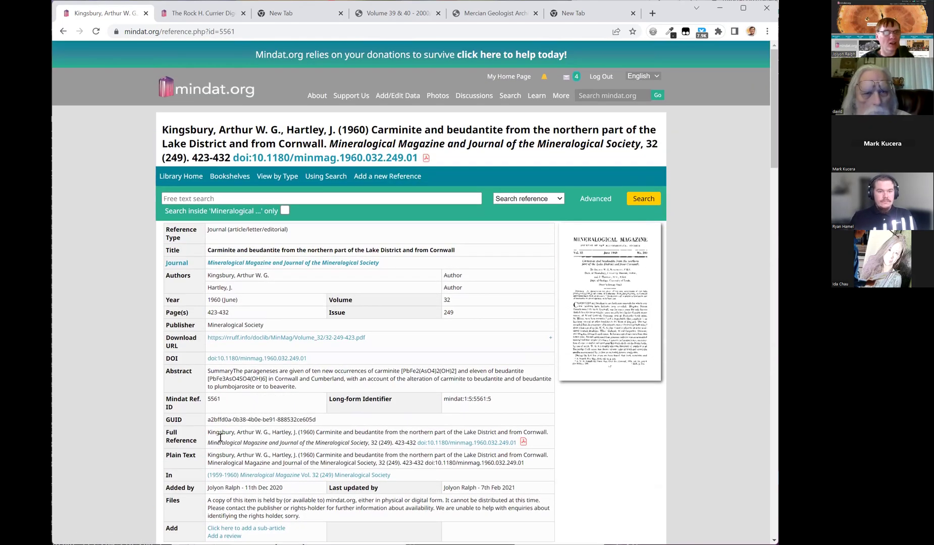
# Step: Examine how the carminite and beudantite reference links to locality pages, mineral pages and the minerals reported at each locality
pyautogui.scroll(-2, 220, 437)
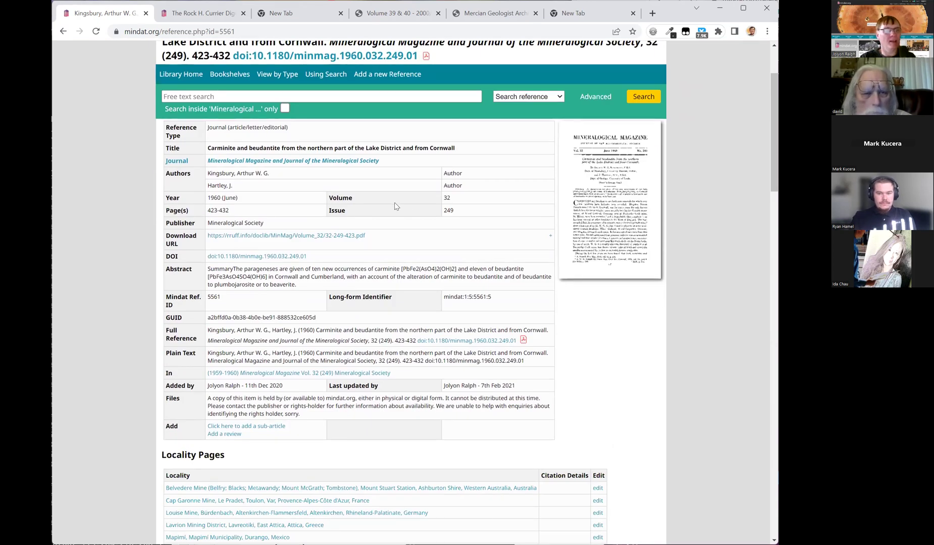
pyautogui.scroll(-6, 281, 161)
pyautogui.scroll(3, 281, 164)
pyautogui.scroll(5, 280, 164)
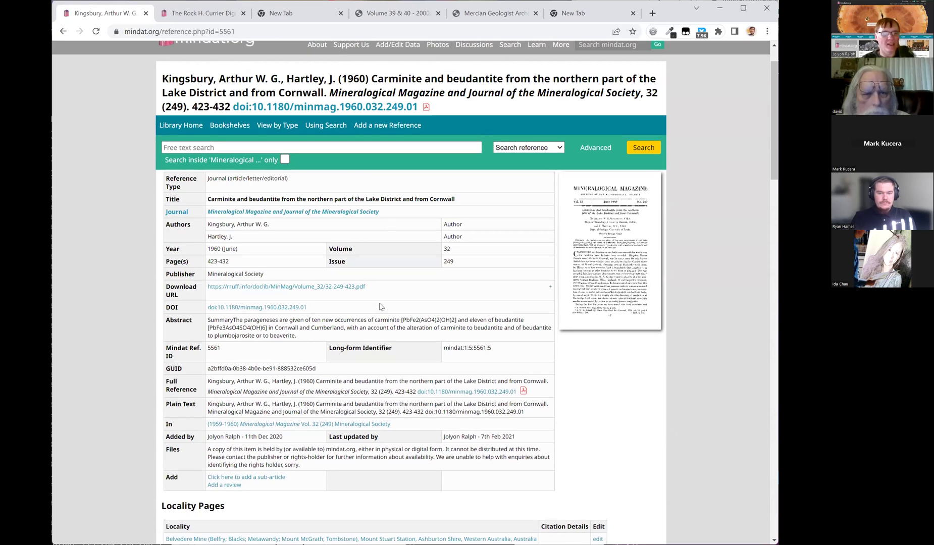
pyautogui.scroll(-5, 380, 307)
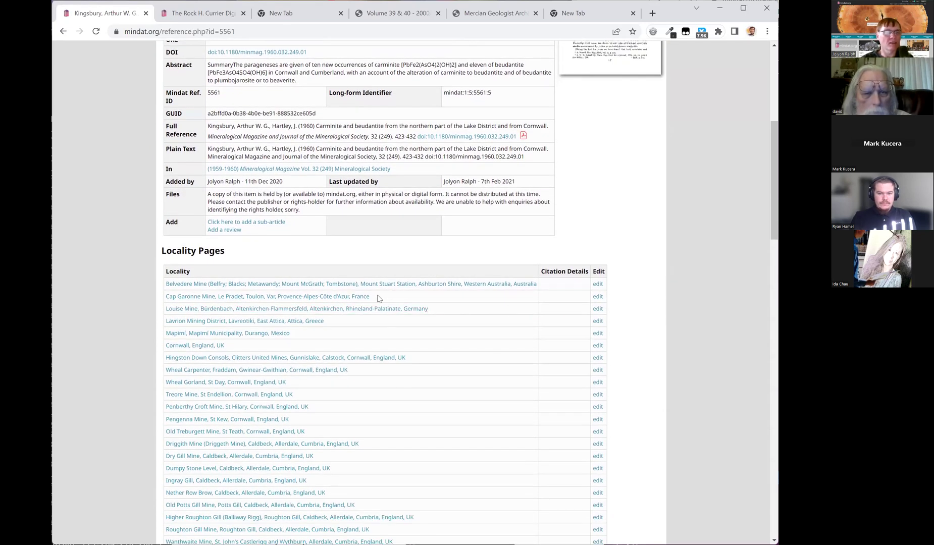
pyautogui.scroll(-2, 291, 404)
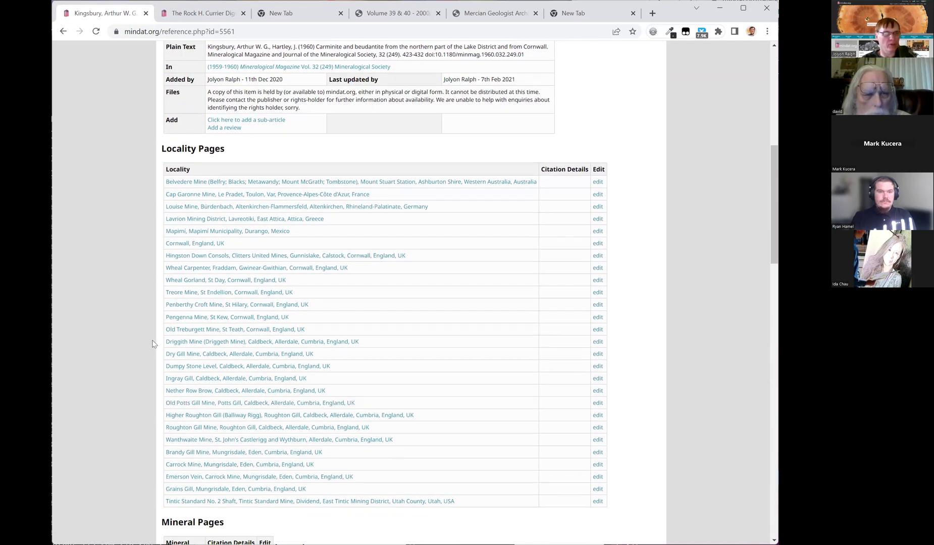
pyautogui.scroll(-8, 108, 339)
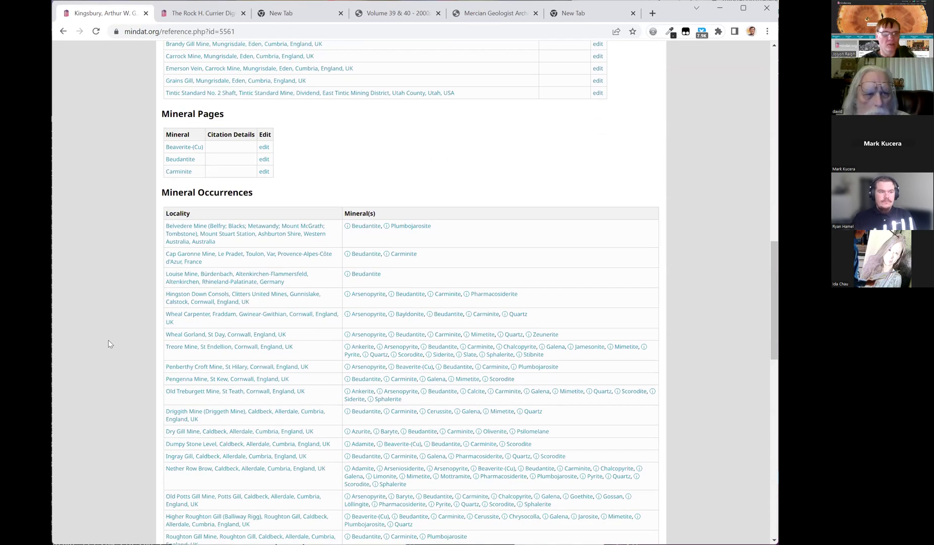
pyautogui.scroll(12, 108, 342)
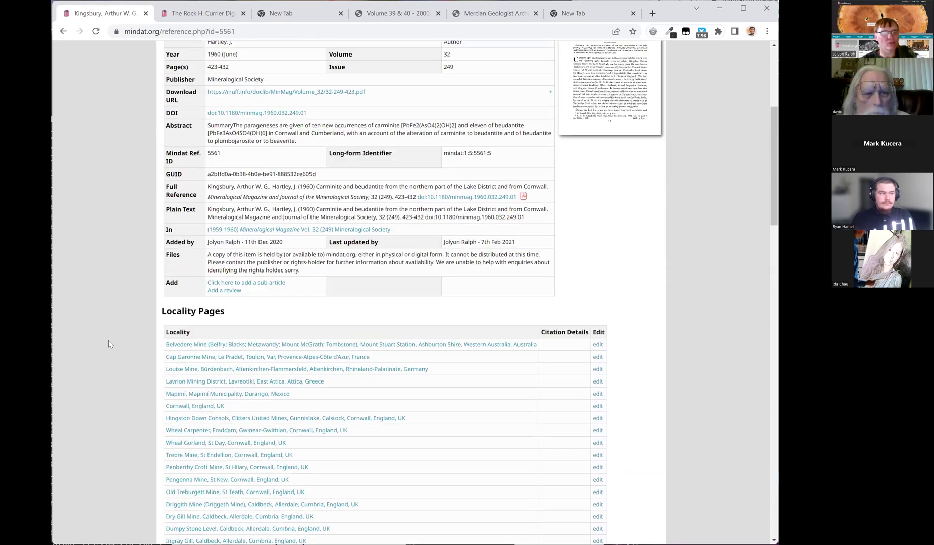
pyautogui.scroll(-1, 109, 344)
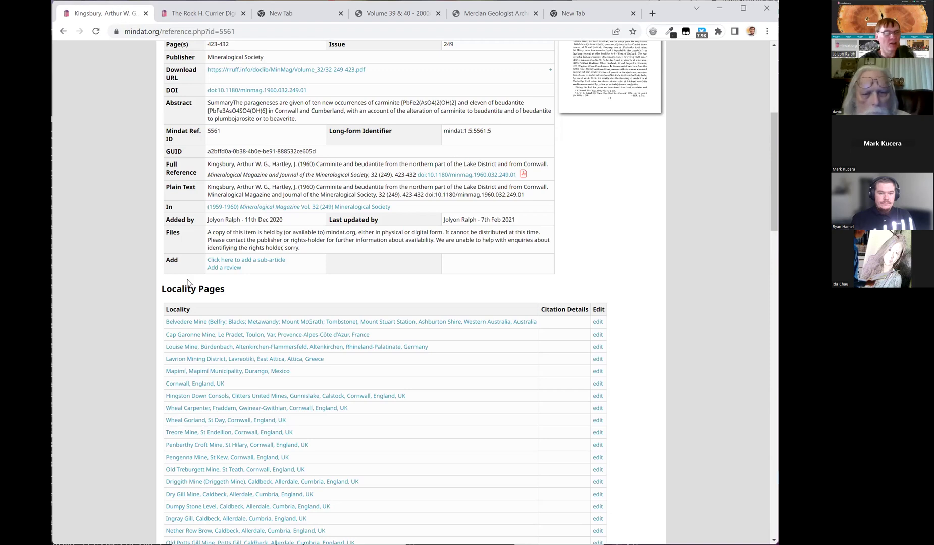
pyautogui.scroll(-12, 189, 271)
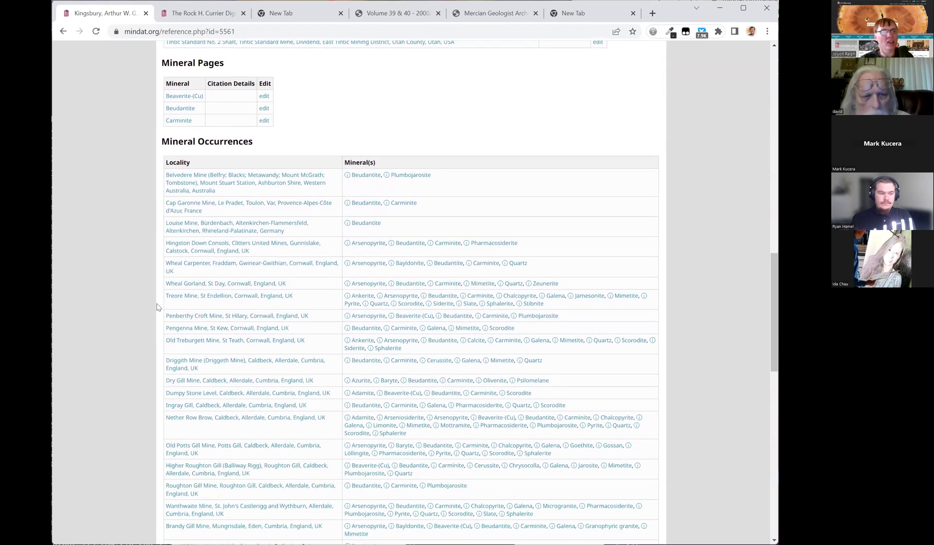
pyautogui.scroll(-1, 312, 227)
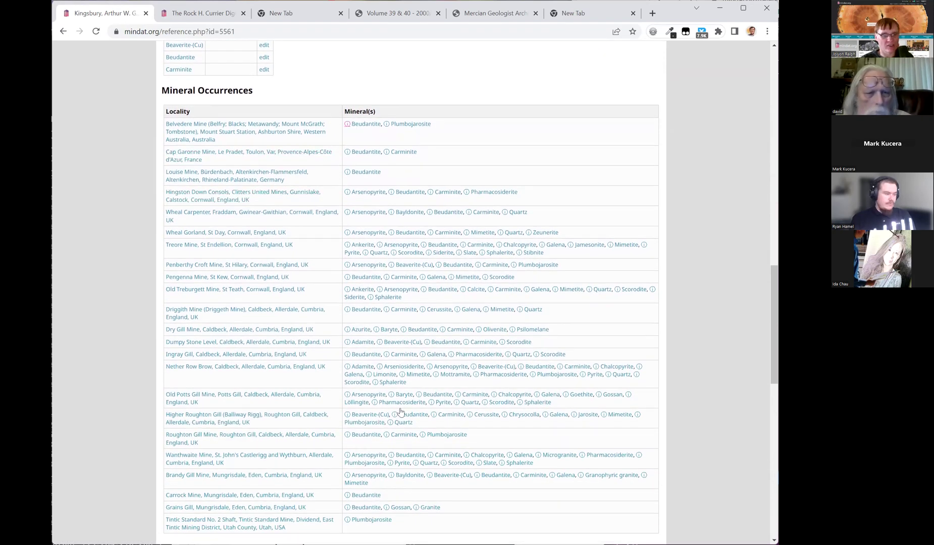
pyautogui.scroll(-2, 468, 489)
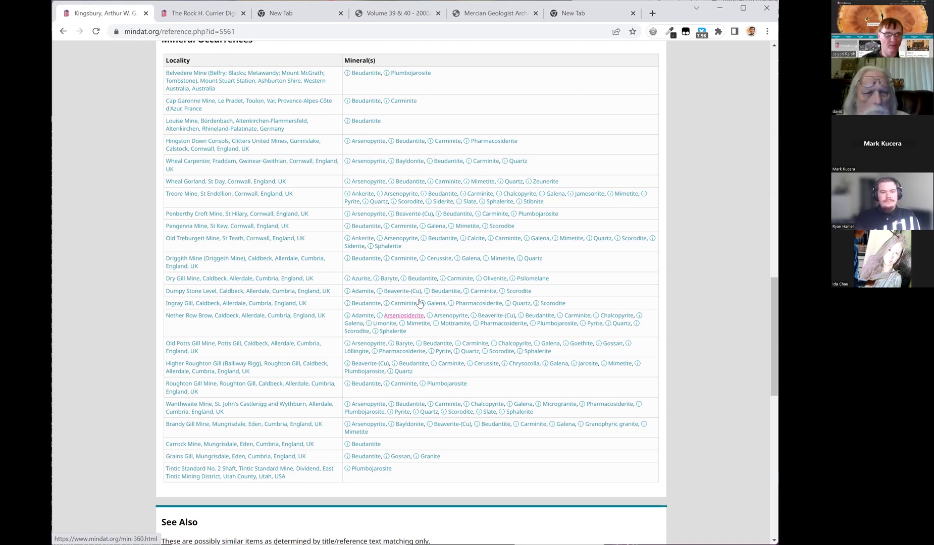
pyautogui.scroll(1, 452, 313)
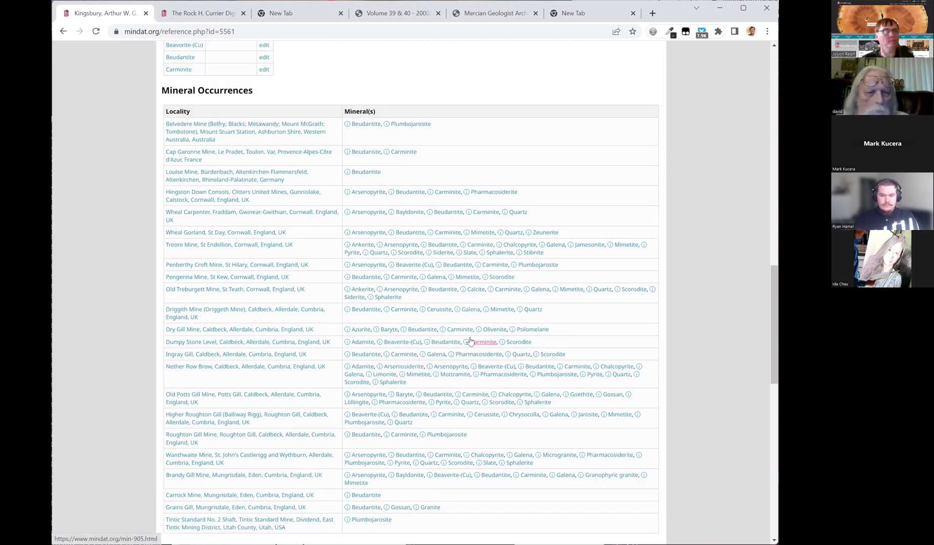
# Step: Examine the See Also list of possibly similar references at the end of the carminite and beudantite record
pyautogui.scroll(-2, 472, 342)
pyautogui.scroll(-4, 472, 342)
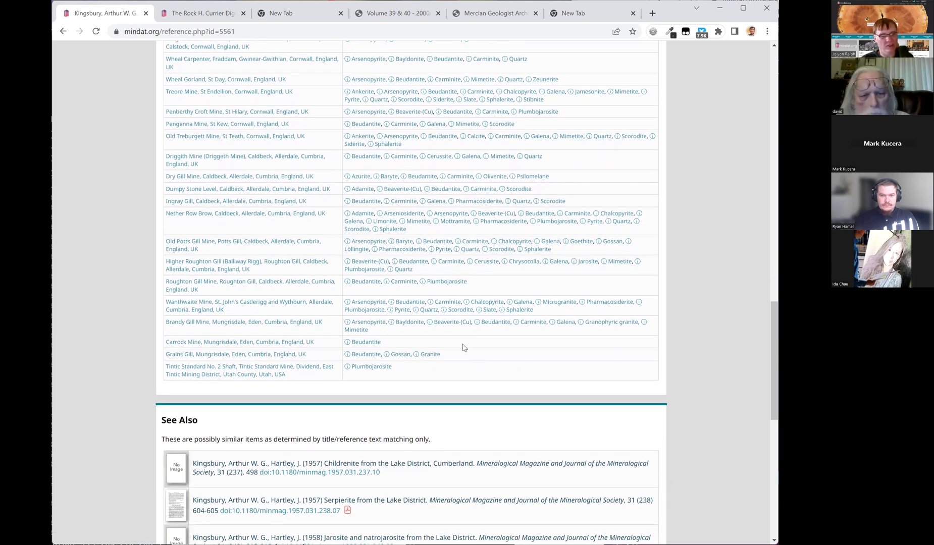
pyautogui.scroll(-2, 453, 355)
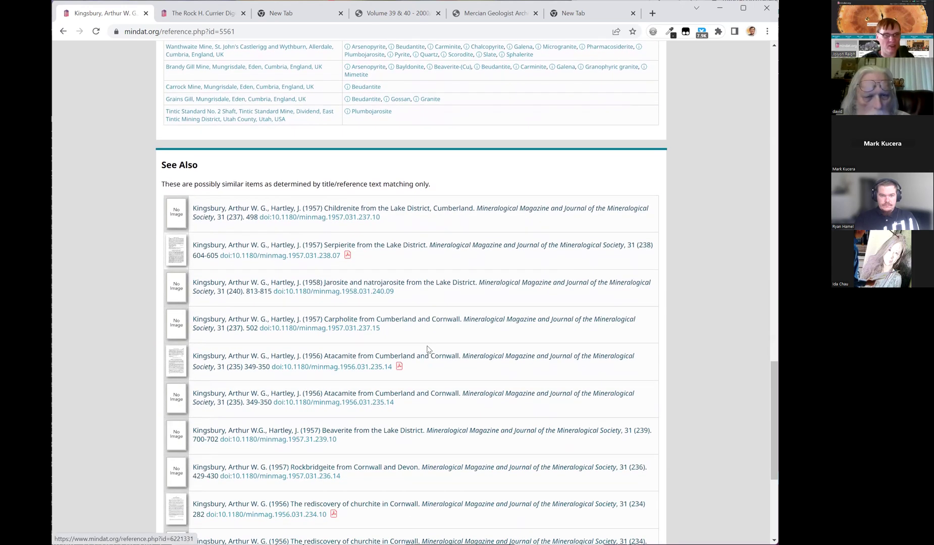
pyautogui.scroll(1, 454, 315)
pyautogui.scroll(-3, 454, 313)
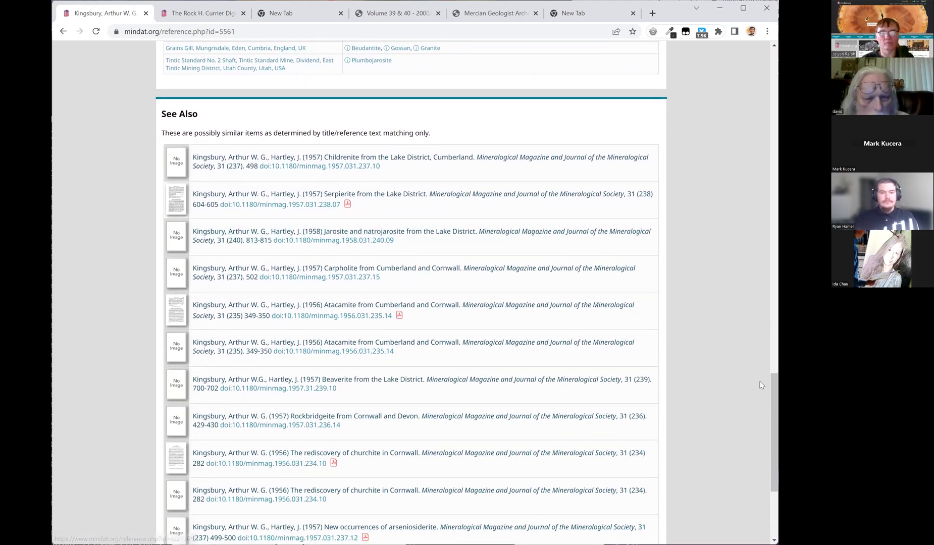
pyautogui.scroll(2, 772, 382)
pyautogui.moveTo(776, 353); pyautogui.dragTo(772, 408)
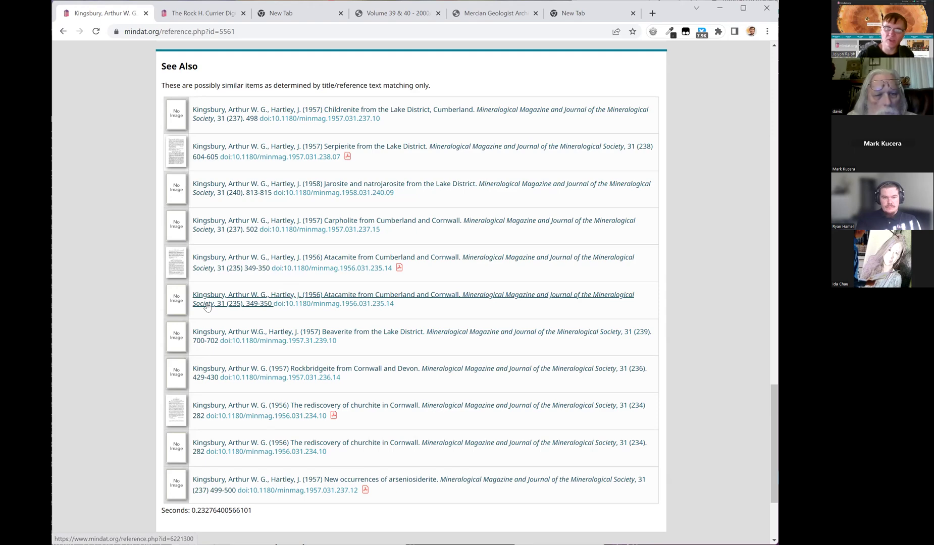
pyautogui.moveTo(771, 455); pyautogui.dragTo(733, 96)
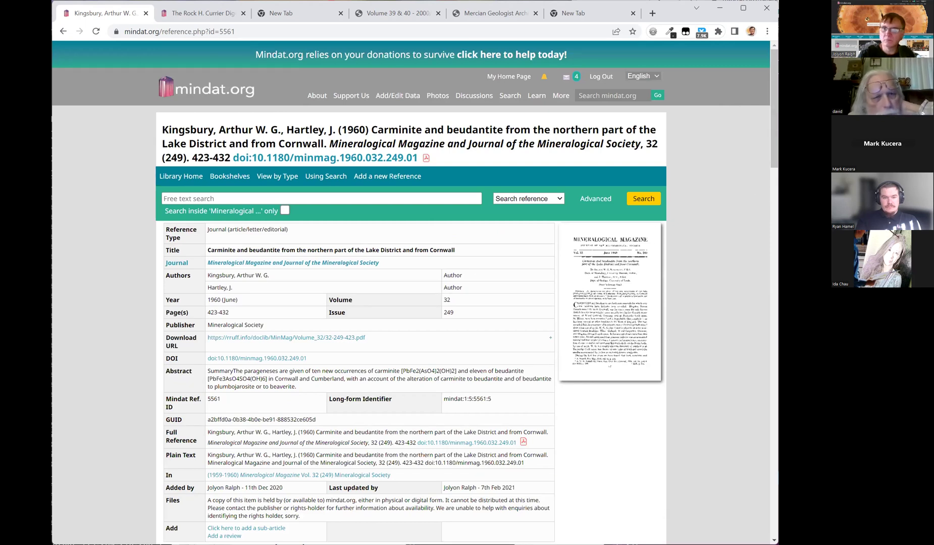
pyautogui.moveTo(772, 122); pyautogui.dragTo(692, 433)
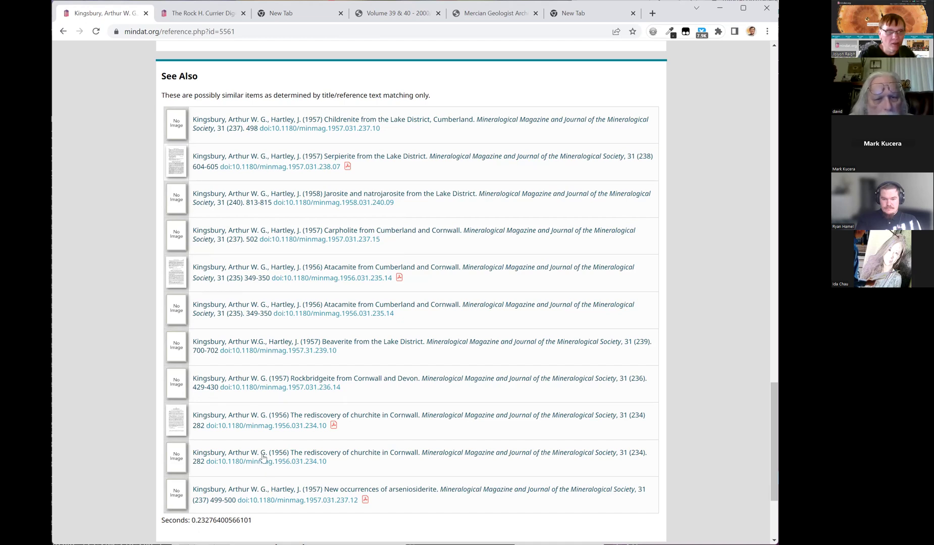
pyautogui.moveTo(773, 423)
pyautogui.mouseDown()
pyautogui.moveTo(774, 101)
pyautogui.moveTo(775, 382)
pyautogui.moveTo(763, 426)
pyautogui.mouseUp()
pyautogui.scroll(-5, 775, 382)
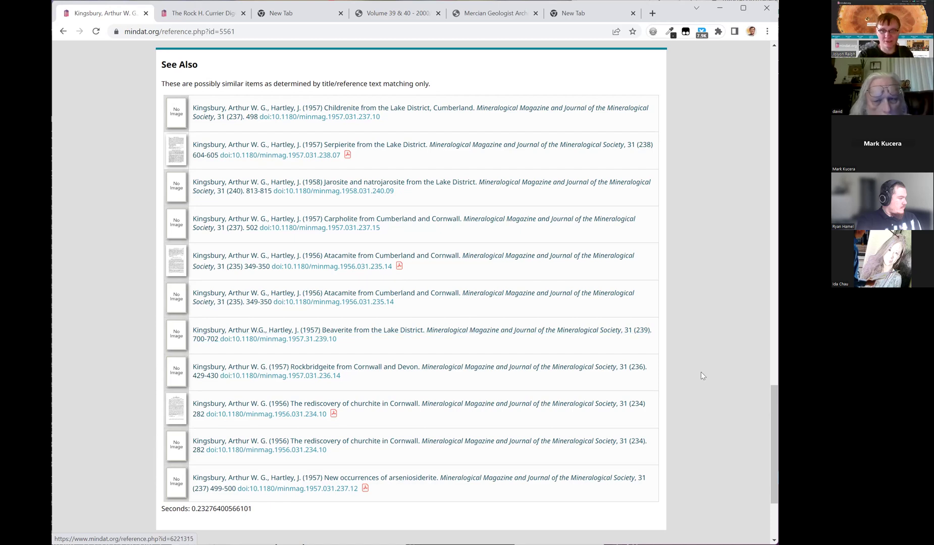
pyautogui.moveTo(774, 426)
pyautogui.mouseDown()
pyautogui.moveTo(771, 371)
pyautogui.moveTo(761, 423)
pyautogui.mouseUp()
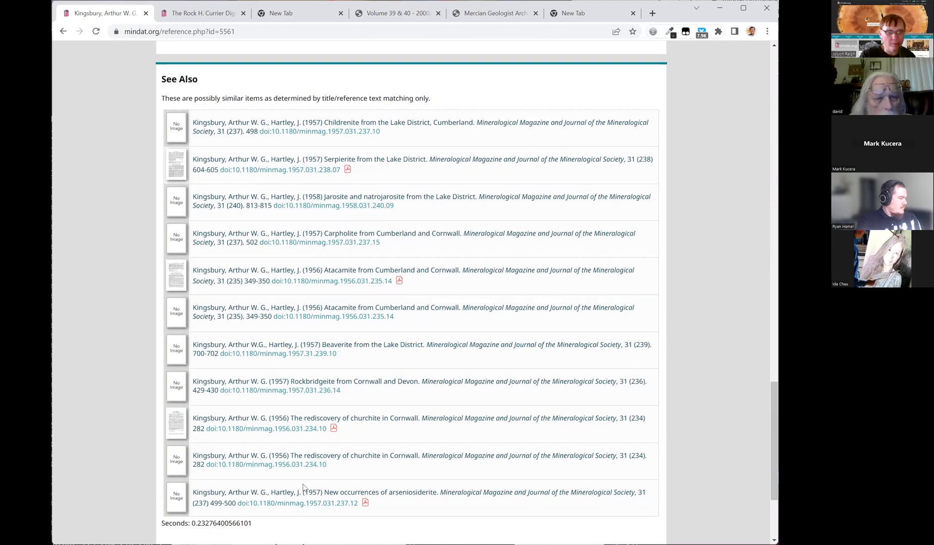
# Step: Open the 1956 reference "The rediscovery of churchite in Cornwall" with the PDF link from See Also and review its details and similar items
pyautogui.click(383, 426)
pyautogui.scroll(-5, 505, 449)
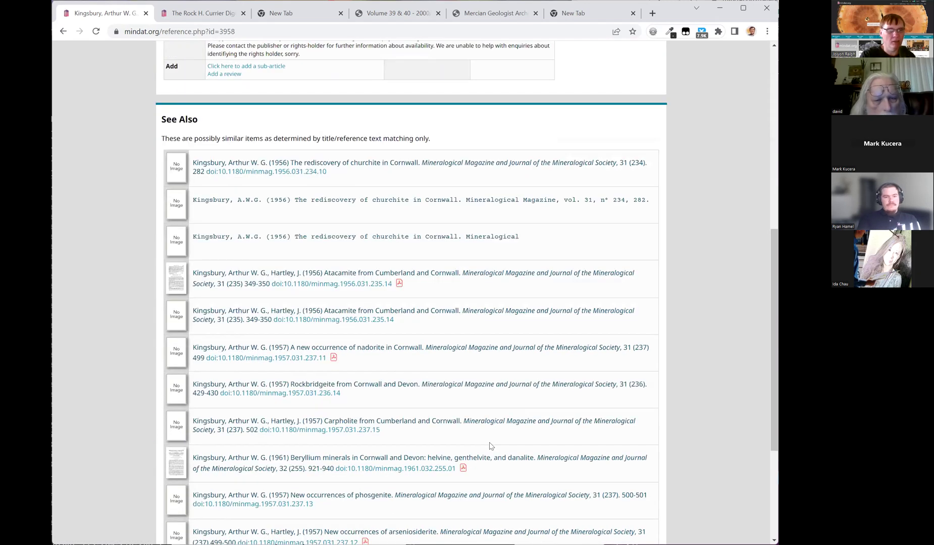
pyautogui.scroll(7, 490, 447)
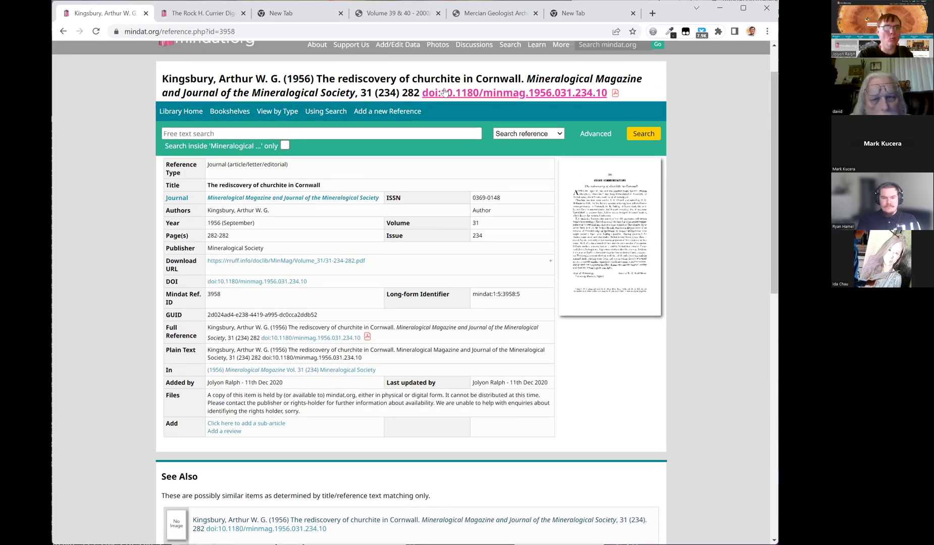
pyautogui.scroll(-3, 422, 108)
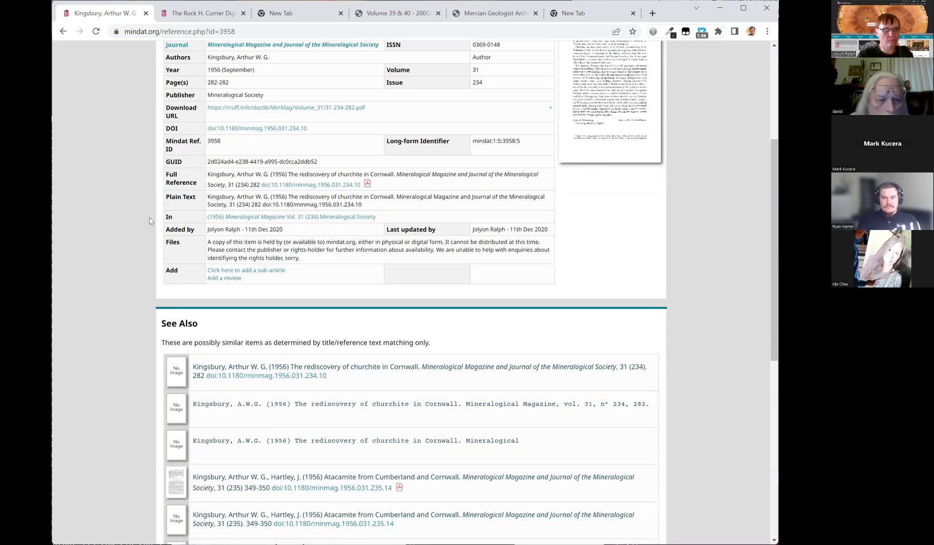
pyautogui.scroll(-2, 150, 221)
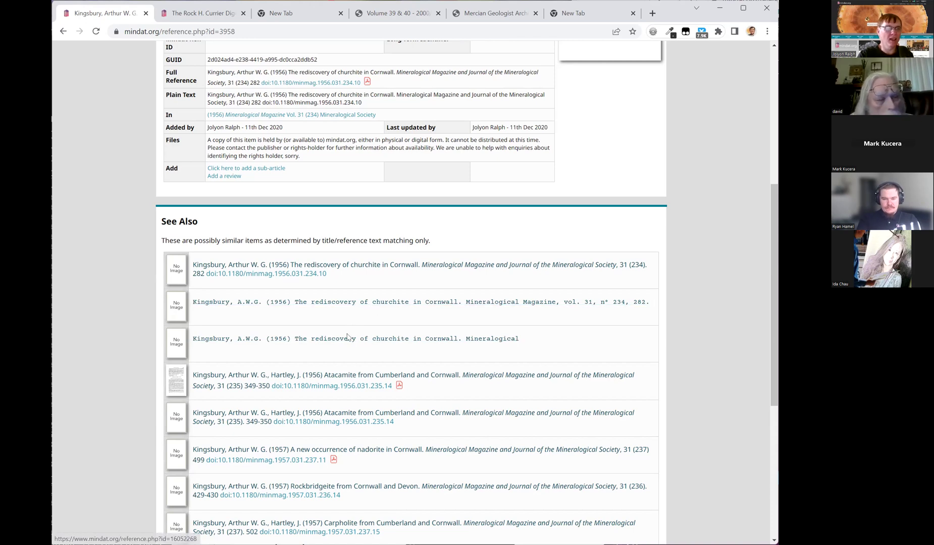
pyautogui.scroll(3, 345, 339)
pyautogui.scroll(3, 345, 339)
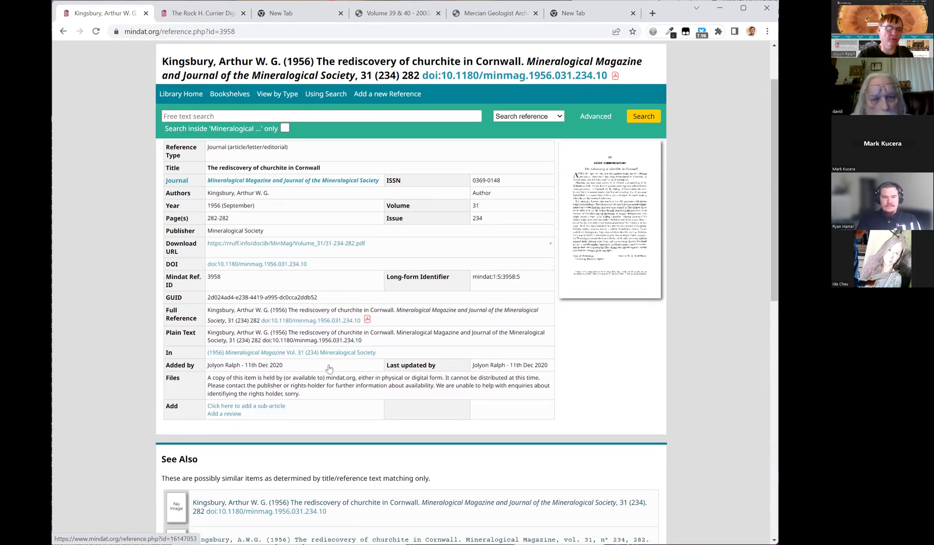
pyautogui.scroll(-3, 382, 447)
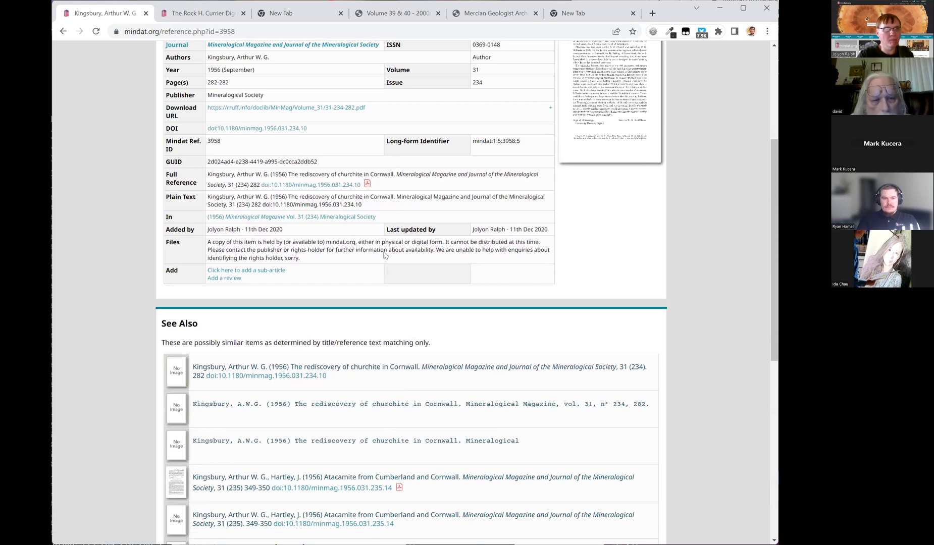
pyautogui.scroll(5, 384, 255)
pyautogui.scroll(-3, 336, 349)
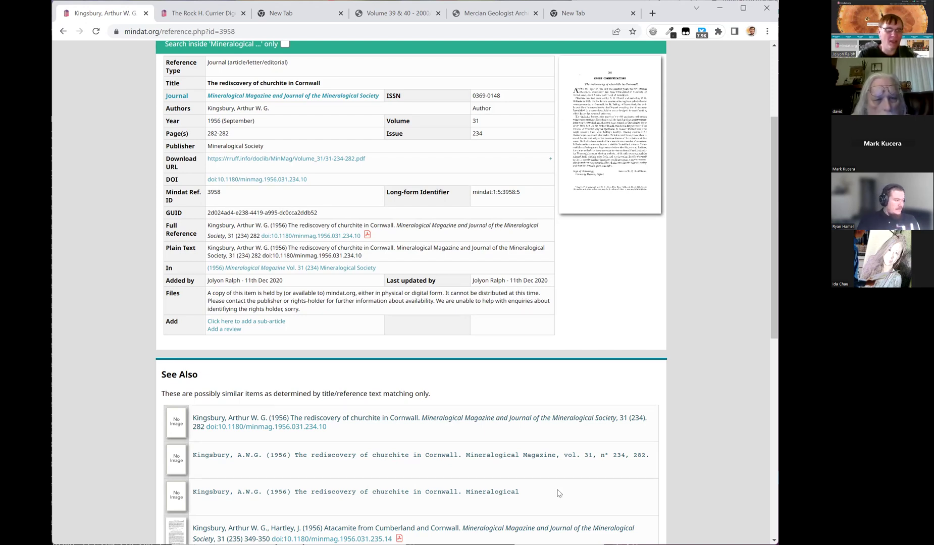
pyautogui.scroll(-1, 559, 493)
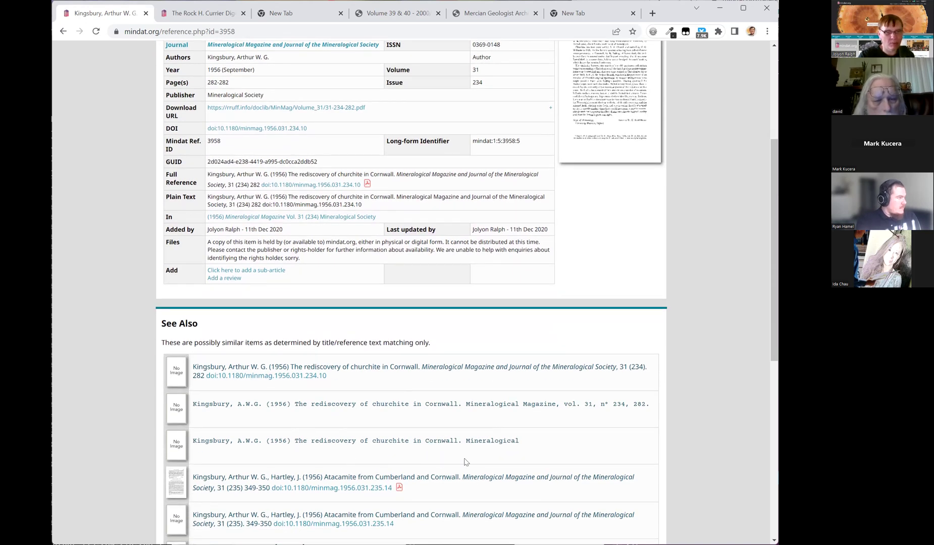
# Step: Highlight the unformatted churchite entry ending in "Mineralogical" in the See Also list, then clear the selection
pyautogui.moveTo(529, 444); pyautogui.dragTo(193, 443)
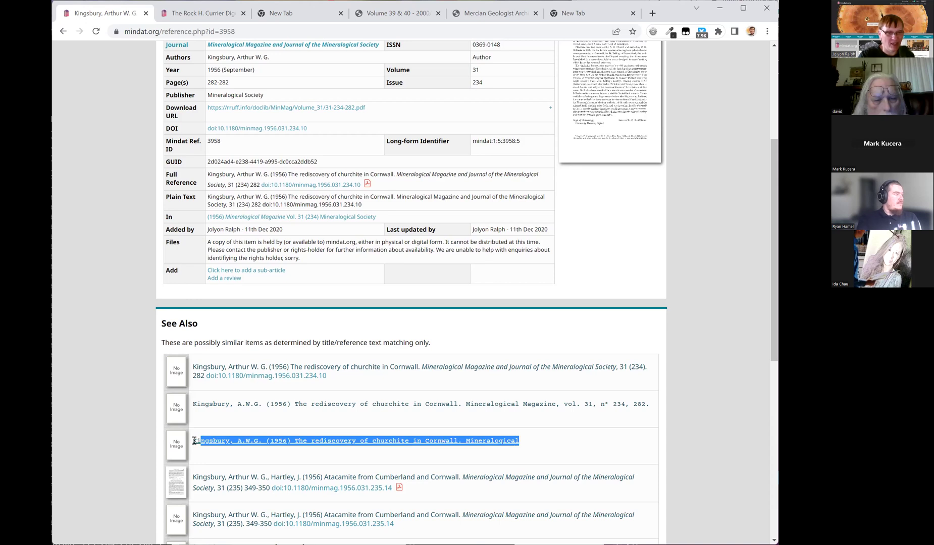
pyautogui.click(528, 446)
pyautogui.tripleClick(519, 444)
pyautogui.click(541, 446)
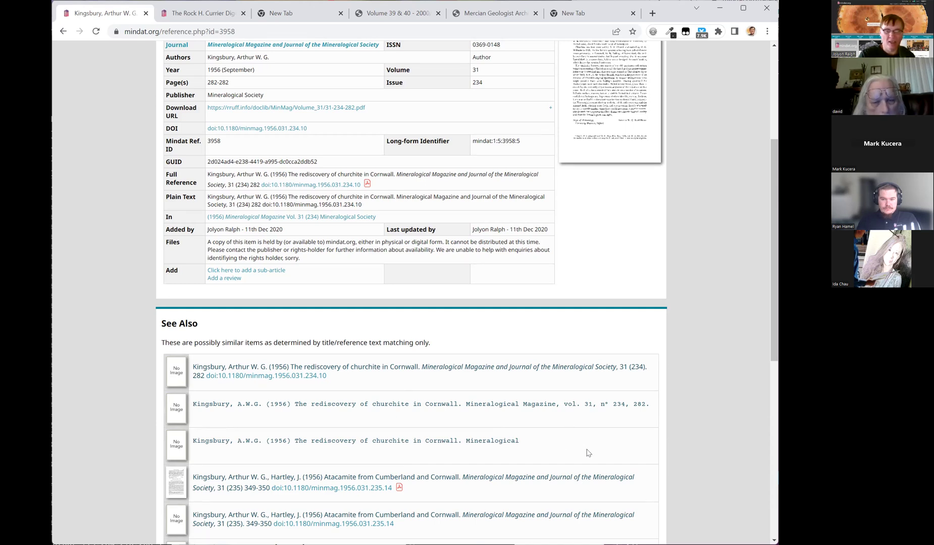
# Step: Compare the churchite article's bibliographic record with the similarly titled entries in its See Also list
pyautogui.scroll(3, 589, 453)
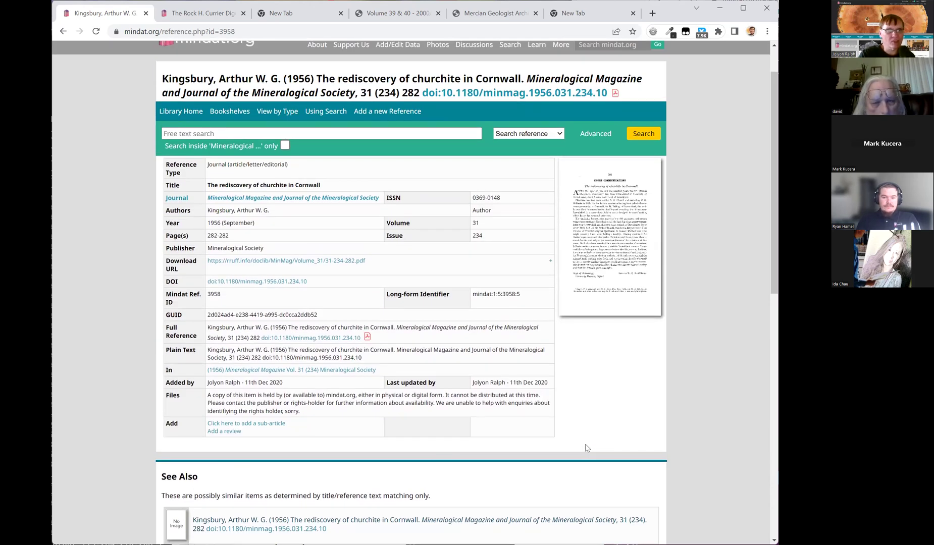
pyautogui.scroll(-3, 585, 445)
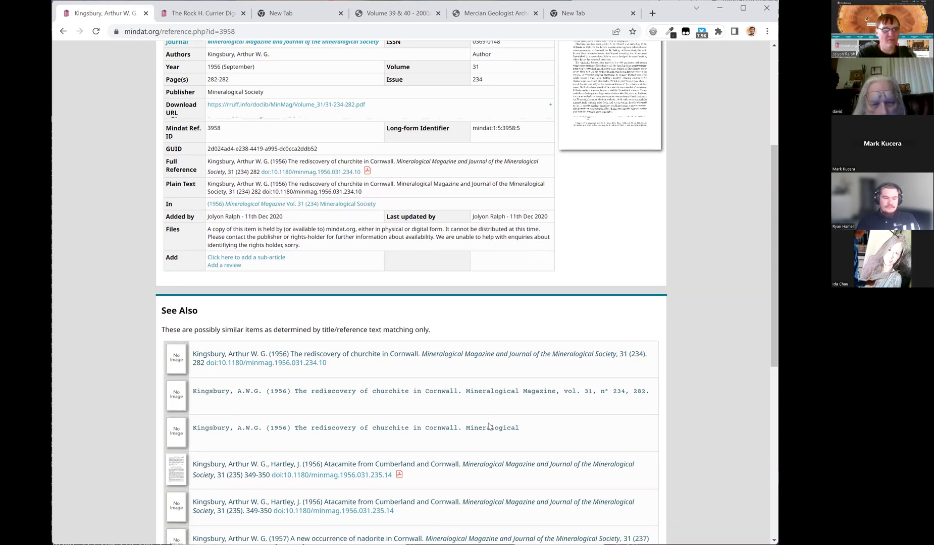
pyautogui.scroll(-2, 489, 424)
pyautogui.scroll(1, 489, 424)
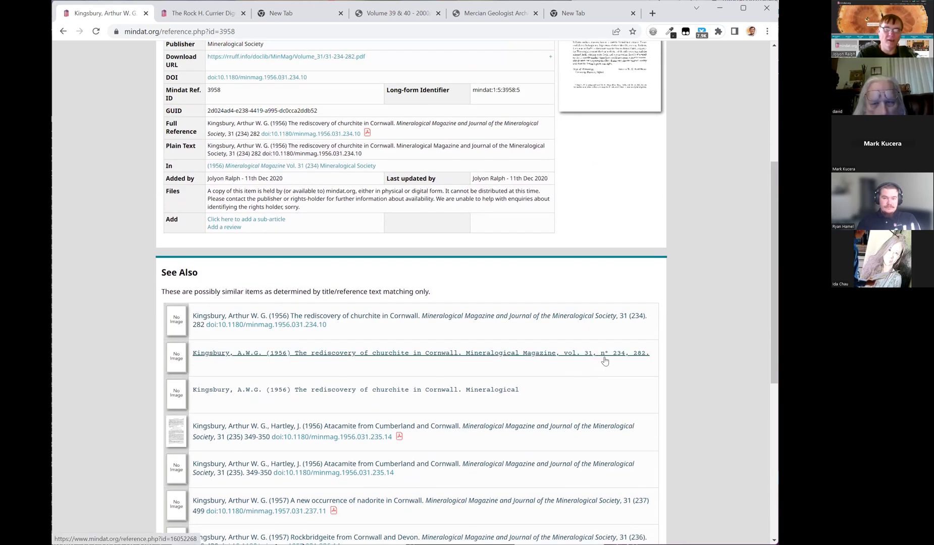
pyautogui.scroll(-2, 598, 378)
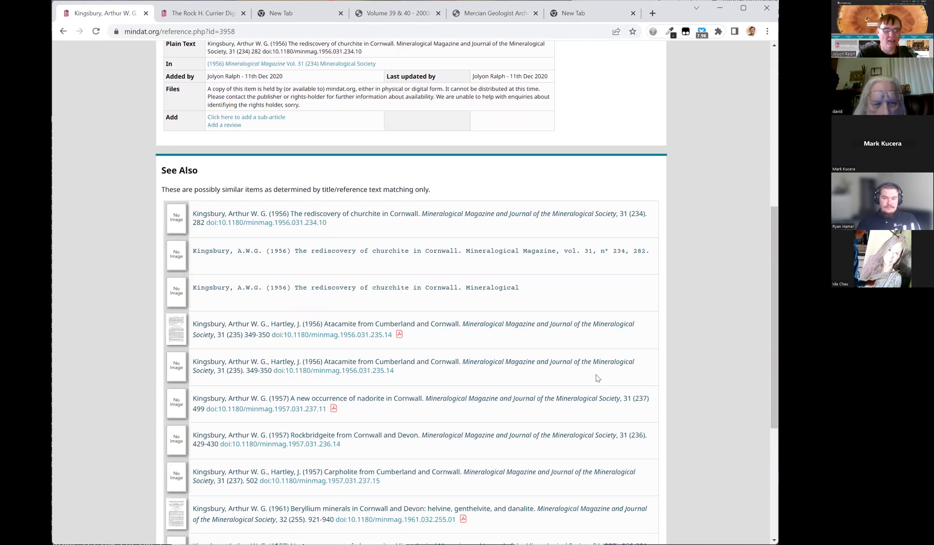
pyautogui.scroll(1, 596, 378)
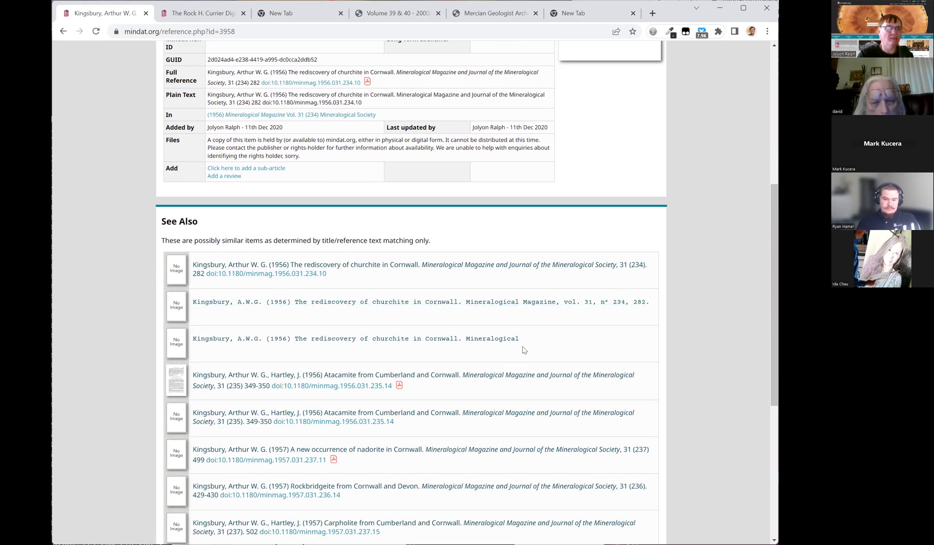
pyautogui.scroll(1, 522, 350)
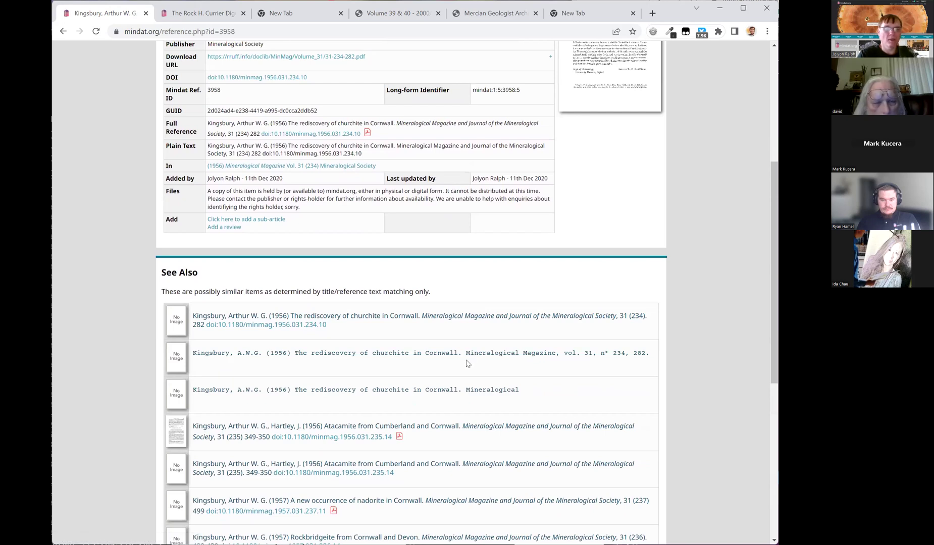
# Step: Recheck the churchite record's journal, volume and issue details against the unformatted references listed under See Also
pyautogui.scroll(-1, 466, 364)
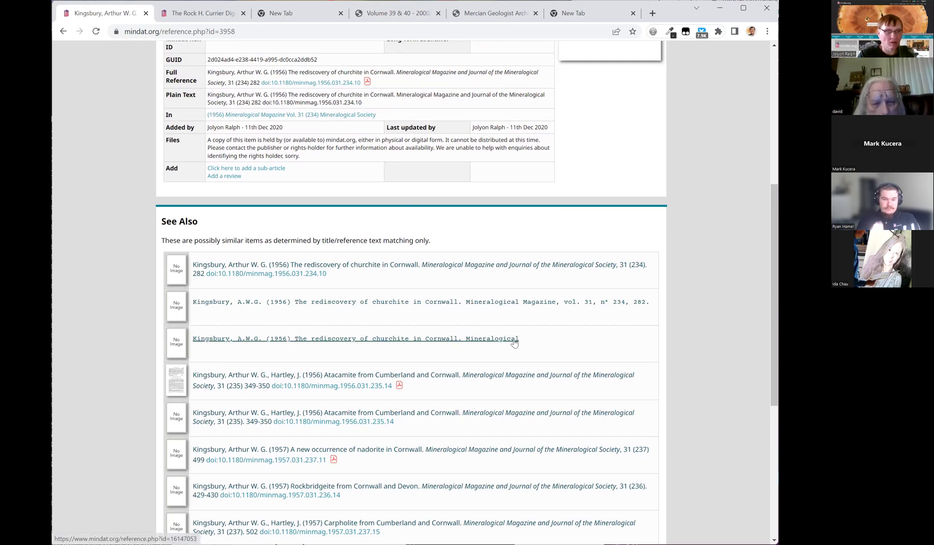
pyautogui.scroll(6, 540, 342)
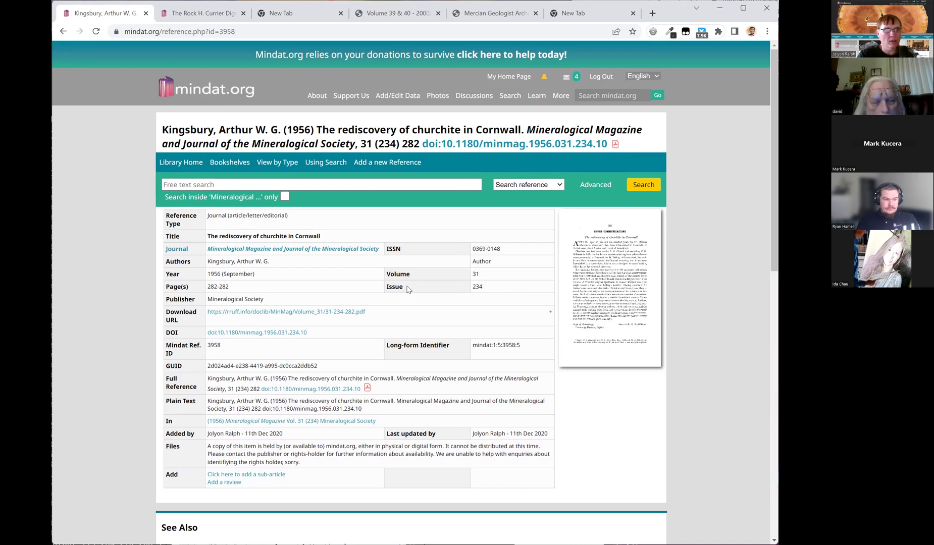
pyautogui.scroll(-7, 409, 289)
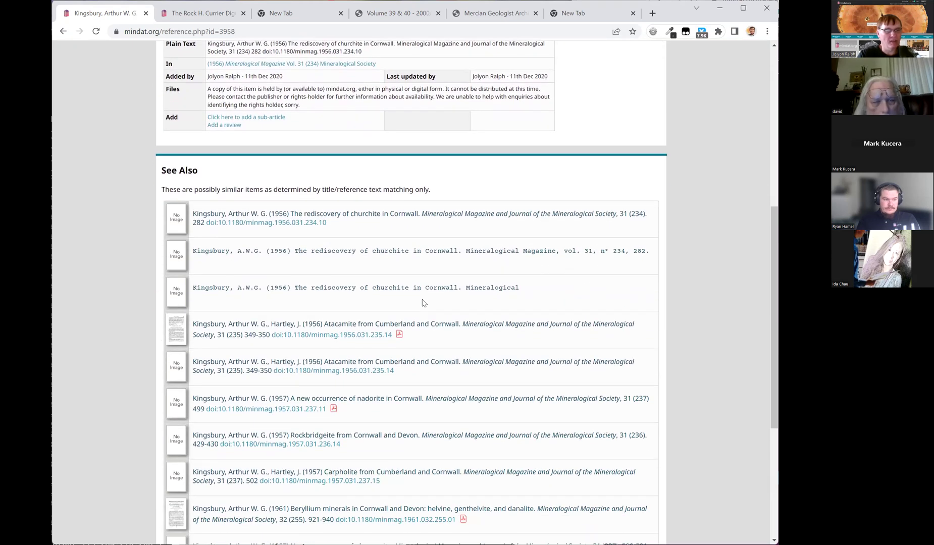
pyautogui.scroll(2, 424, 303)
pyautogui.scroll(5, 323, 441)
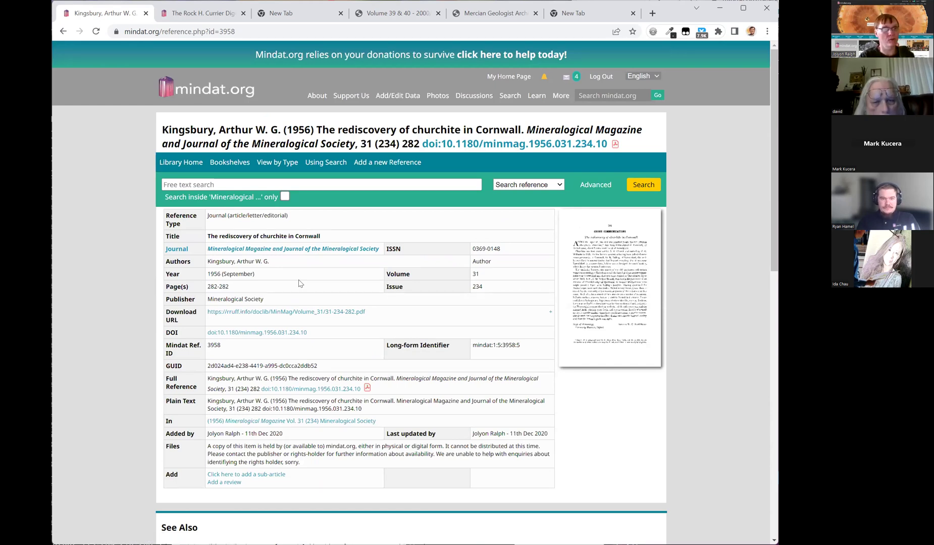
# Step: Return to the library home page, search the references for "cornwall" and look through the exact and standard matches
pyautogui.click(181, 162)
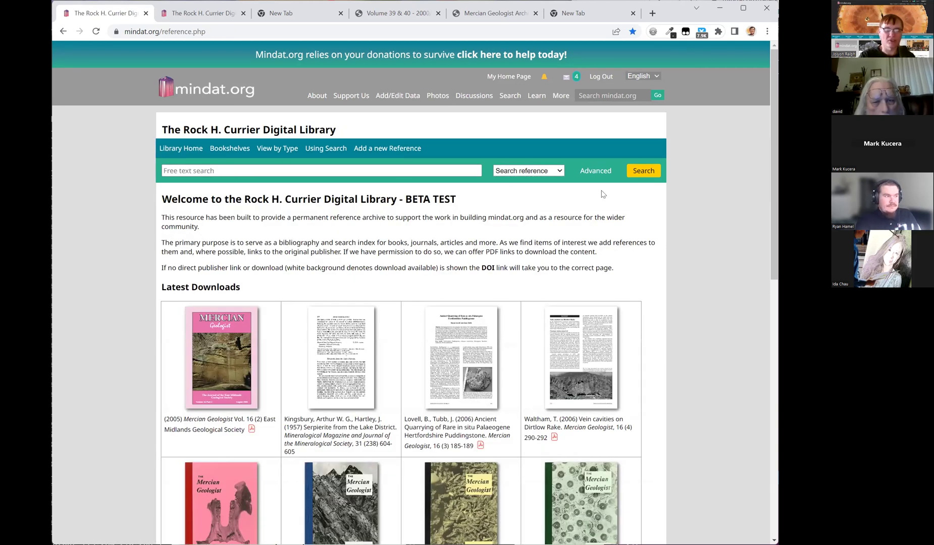
pyautogui.click(343, 172)
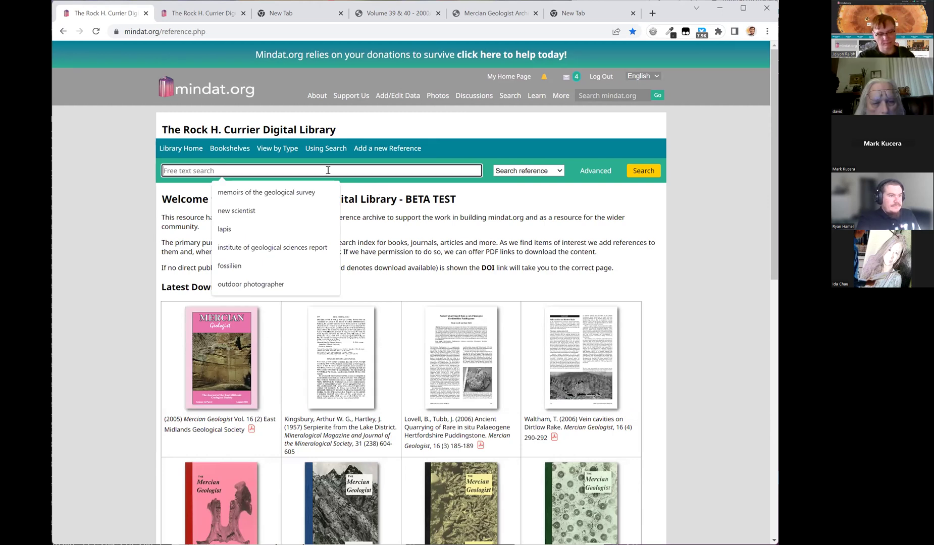
pyautogui.write('c')
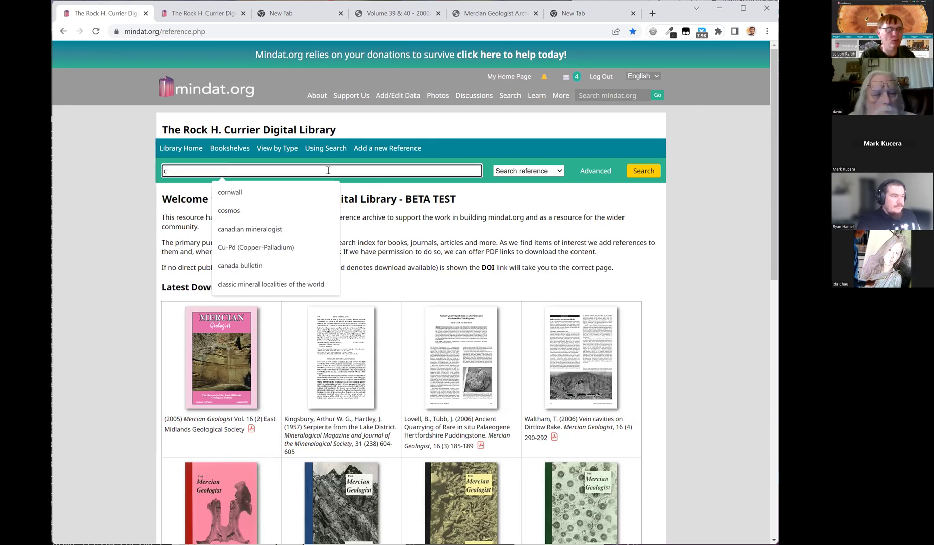
pyautogui.write('ornwall')
pyautogui.click(643, 171)
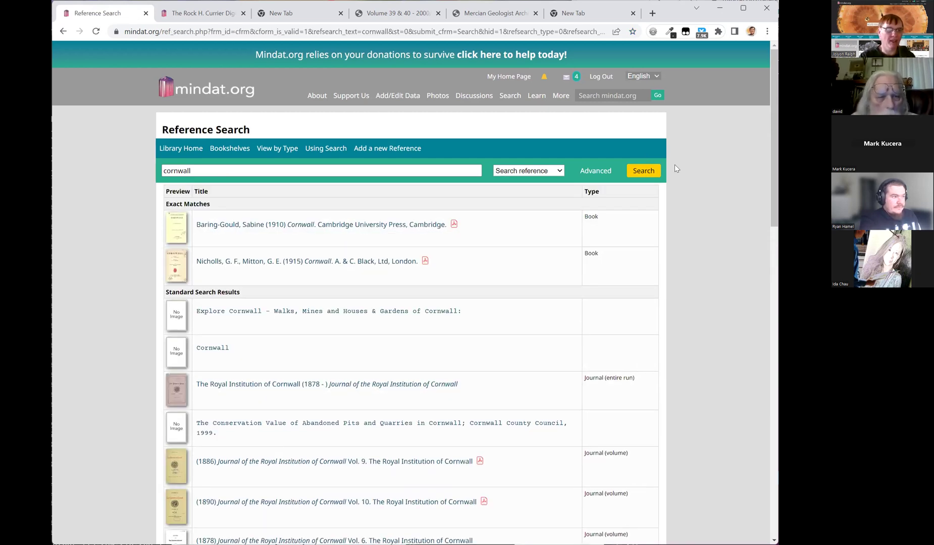
pyautogui.scroll(-4, 438, 327)
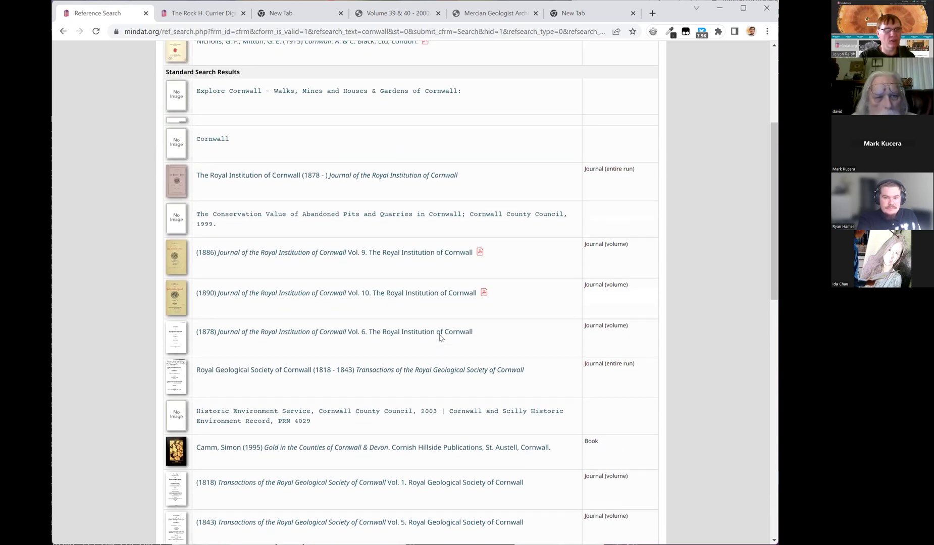
pyautogui.scroll(4, 439, 337)
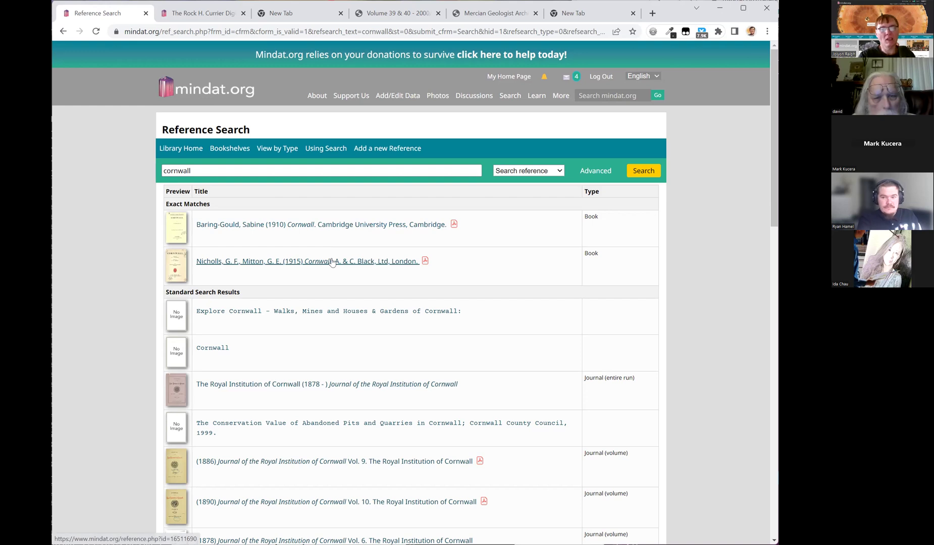
# Step: Replace the search text with "journal of the russell society" and run the reference search
pyautogui.doubleClick(182, 171)
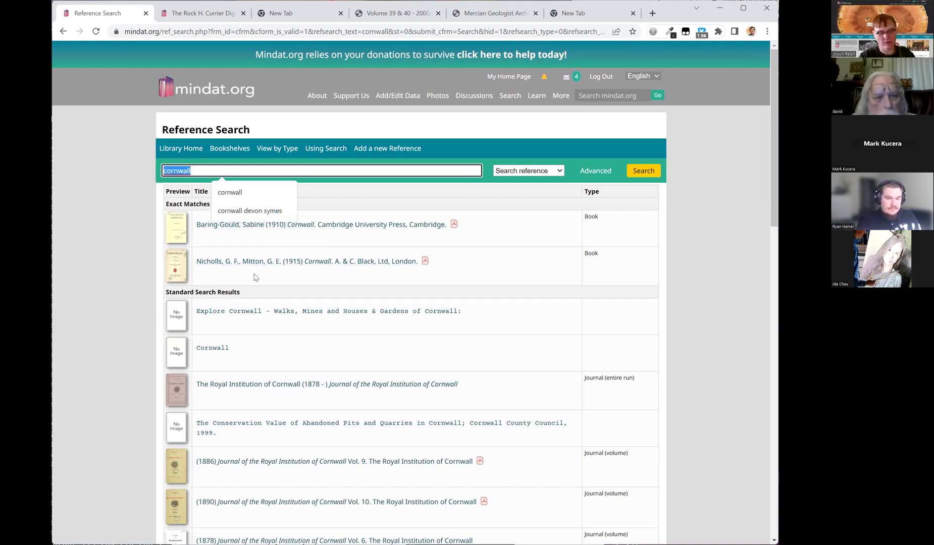
pyautogui.press('BackSpace')
pyautogui.write('joura')
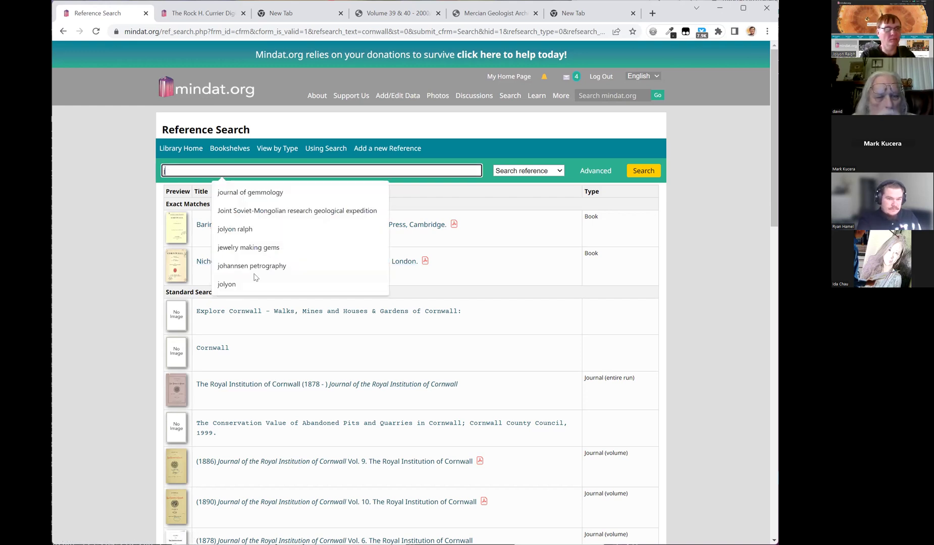
pyautogui.press('BackSpace')
pyautogui.press('BackSpace')
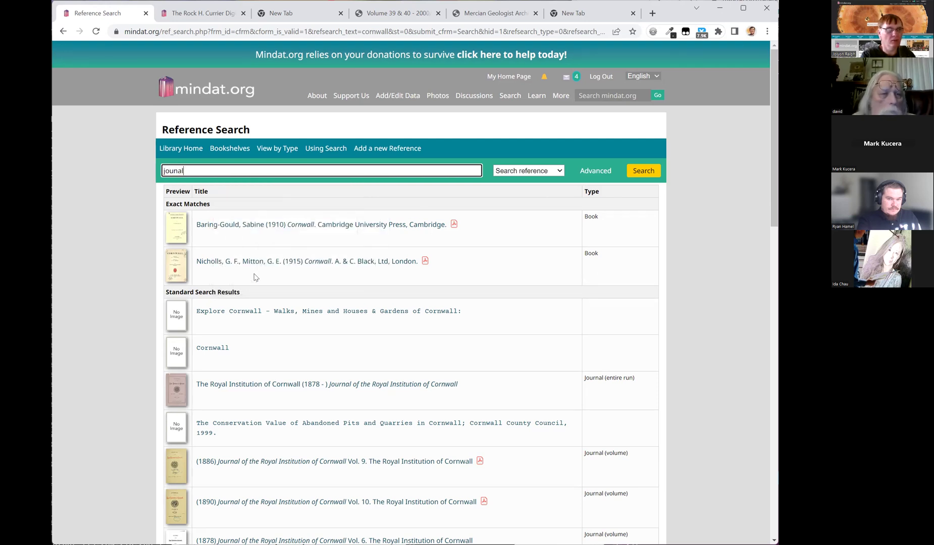
pyautogui.write('rnal of the russell society')
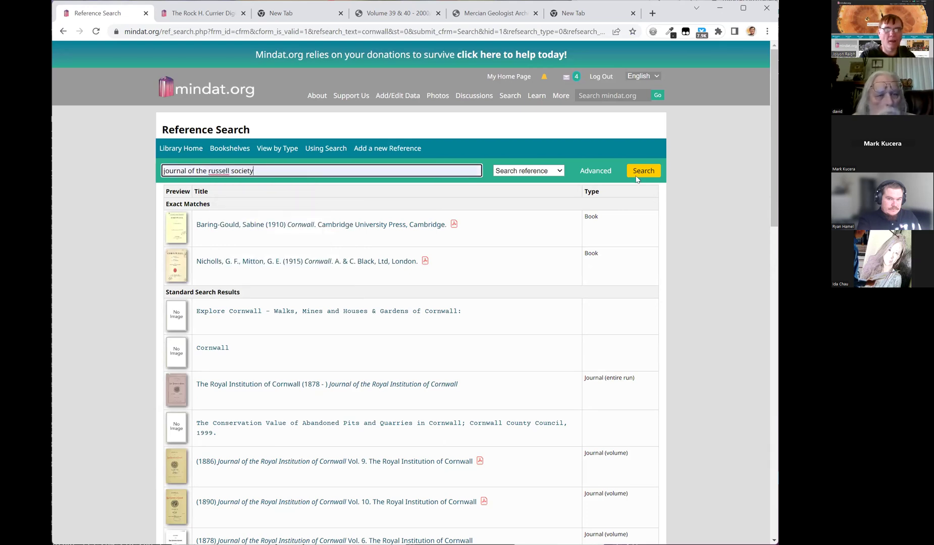
pyautogui.click(638, 174)
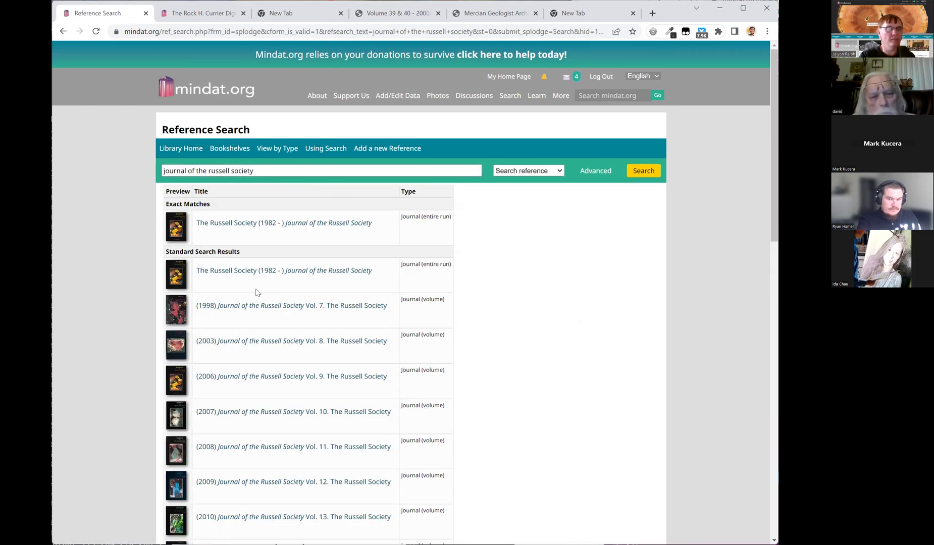
# Step: Open the exact-match entire-run record of the Journal of the Russell Society and review its details and contained volumes
pyautogui.click(330, 224)
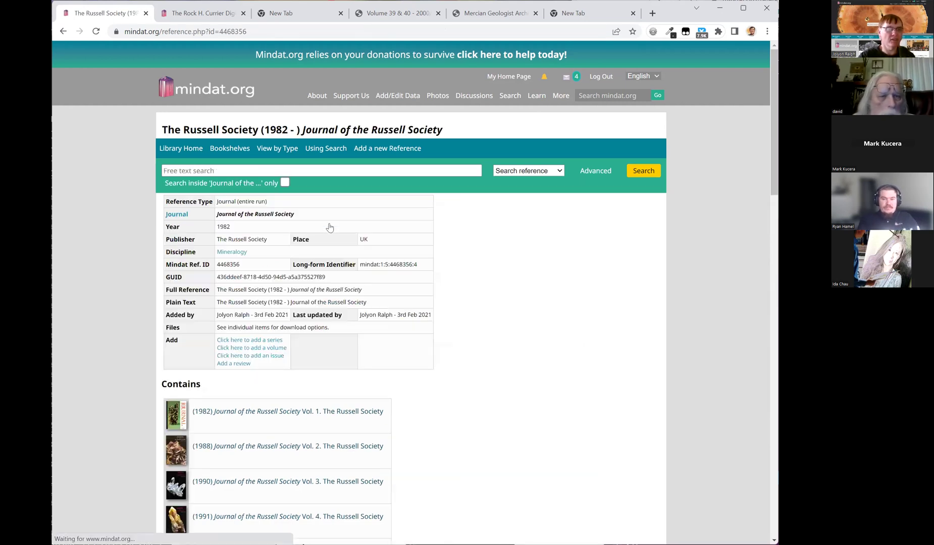
pyautogui.scroll(-12, 380, 277)
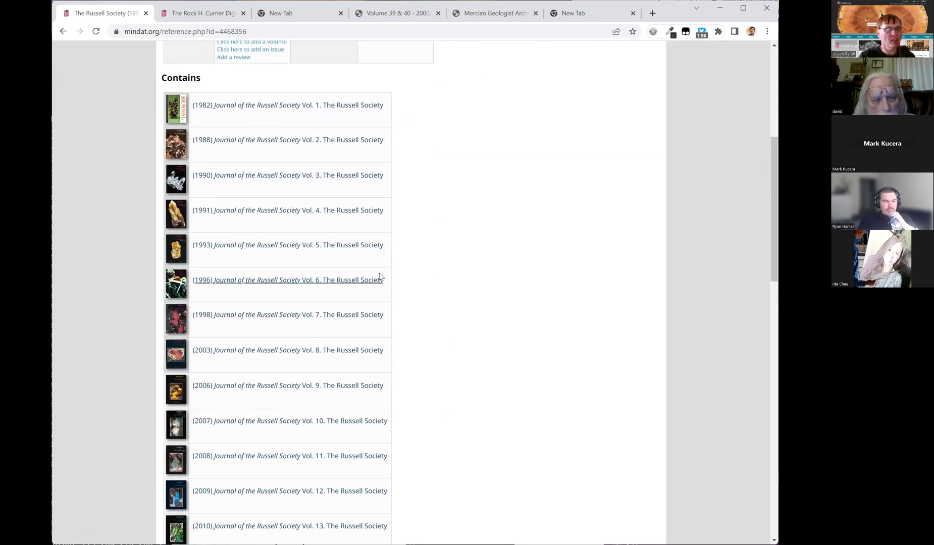
pyautogui.scroll(-4, 381, 277)
pyautogui.scroll(9, 379, 293)
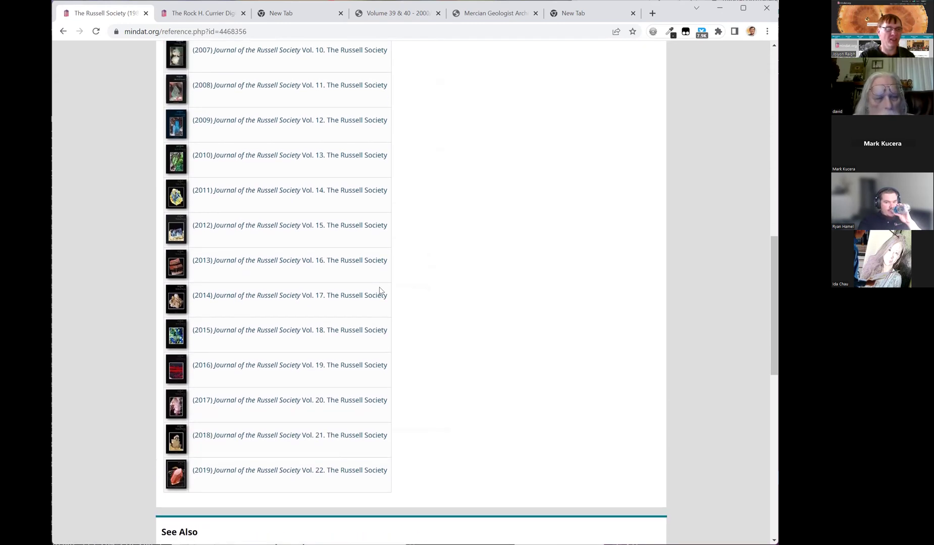
pyautogui.scroll(2, 426, 291)
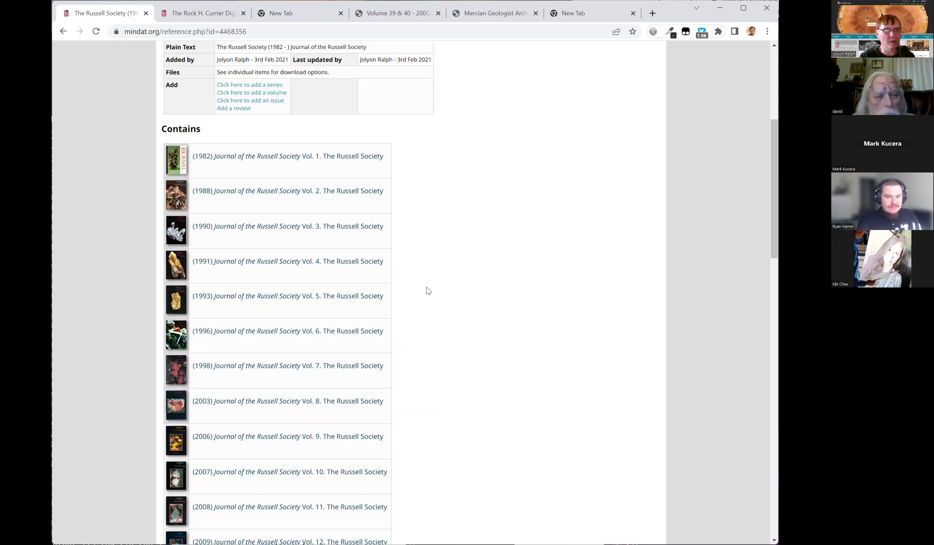
pyautogui.scroll(4, 426, 288)
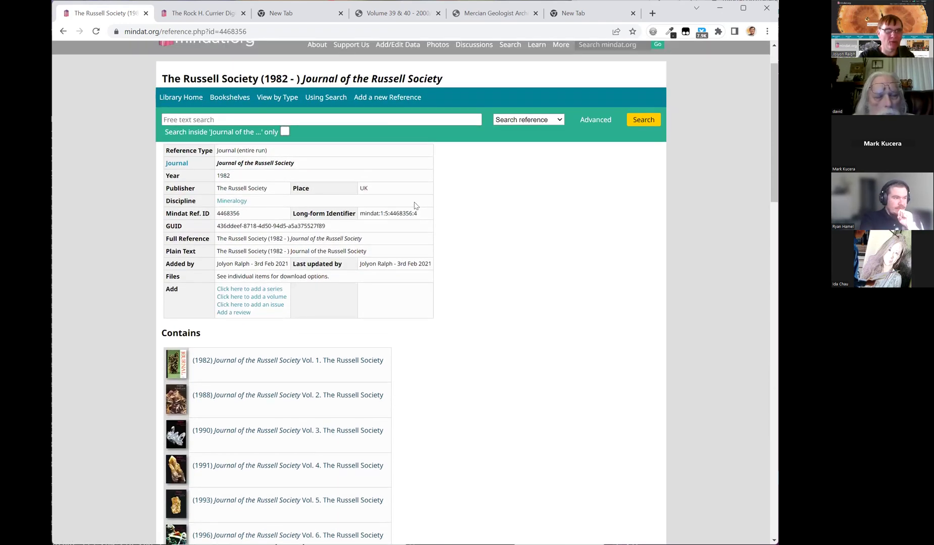
pyautogui.scroll(-4, 414, 207)
pyautogui.scroll(2, 415, 212)
pyautogui.scroll(-1, 416, 220)
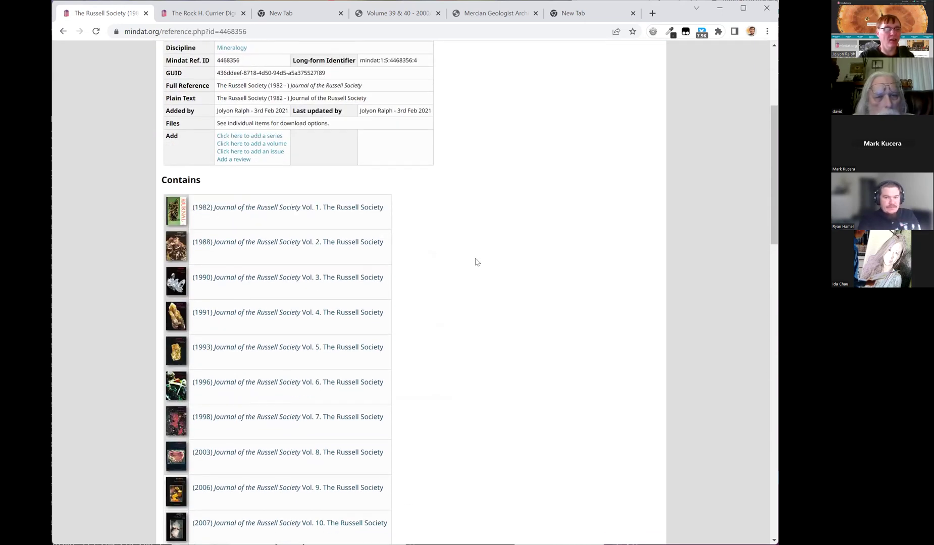
pyautogui.scroll(1, 480, 261)
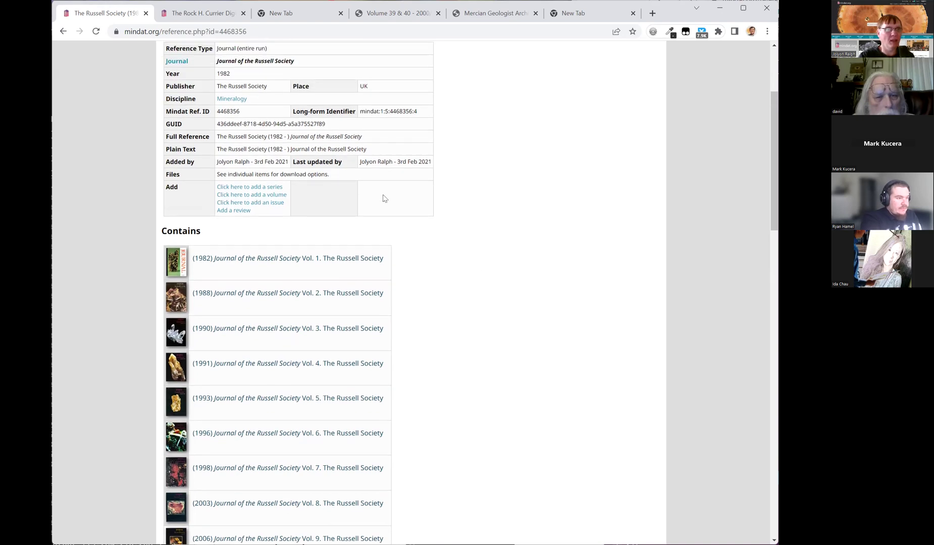
# Step: Switch to the digital library's statistics page and examine the number of entries per reference type and the overall statistics
pyautogui.moveTo(202, 15)
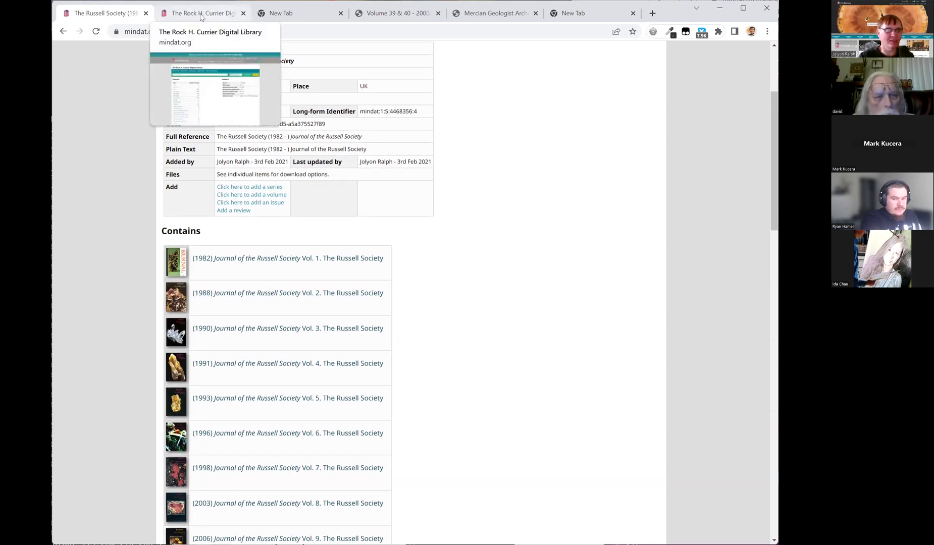
pyautogui.click(201, 17)
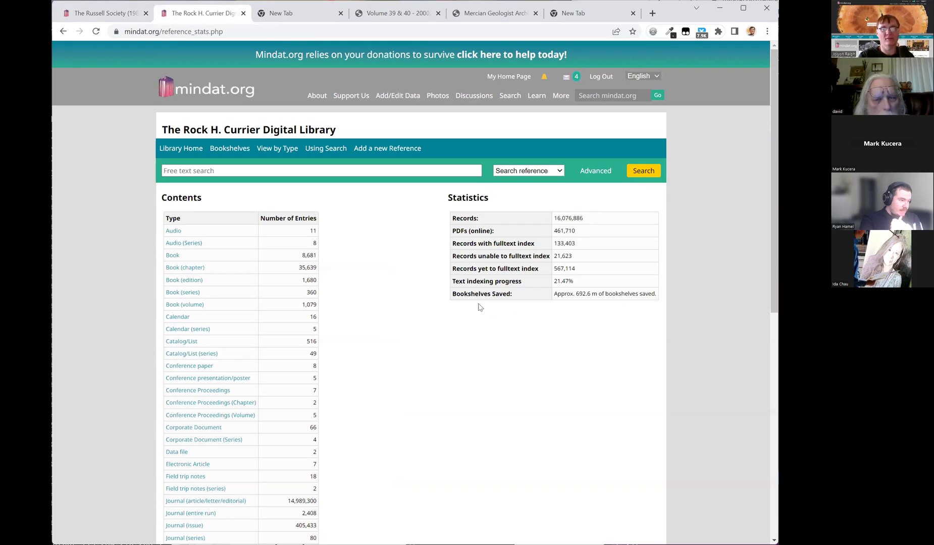
pyautogui.scroll(-1, 454, 310)
pyautogui.scroll(1, 417, 299)
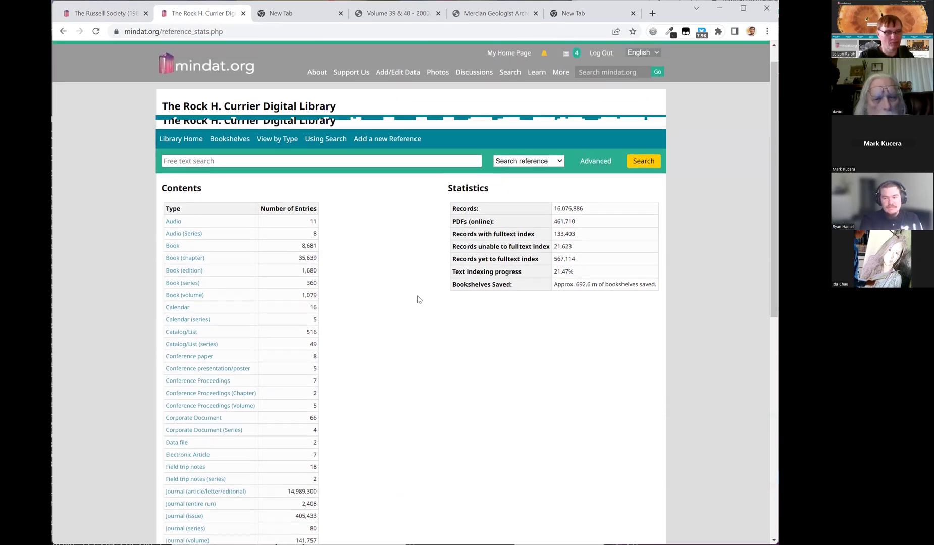
pyautogui.scroll(-2, 417, 299)
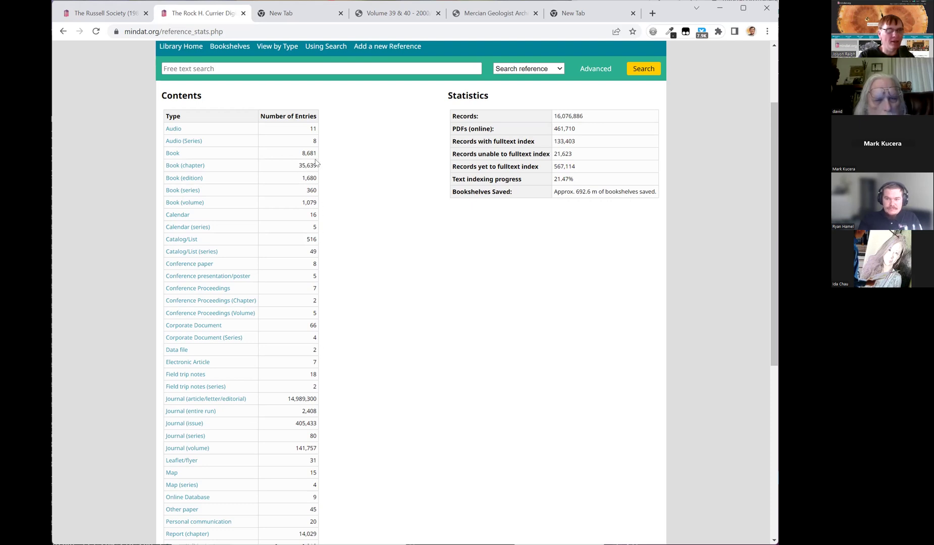
pyautogui.scroll(-2, 346, 268)
pyautogui.scroll(-4, 345, 271)
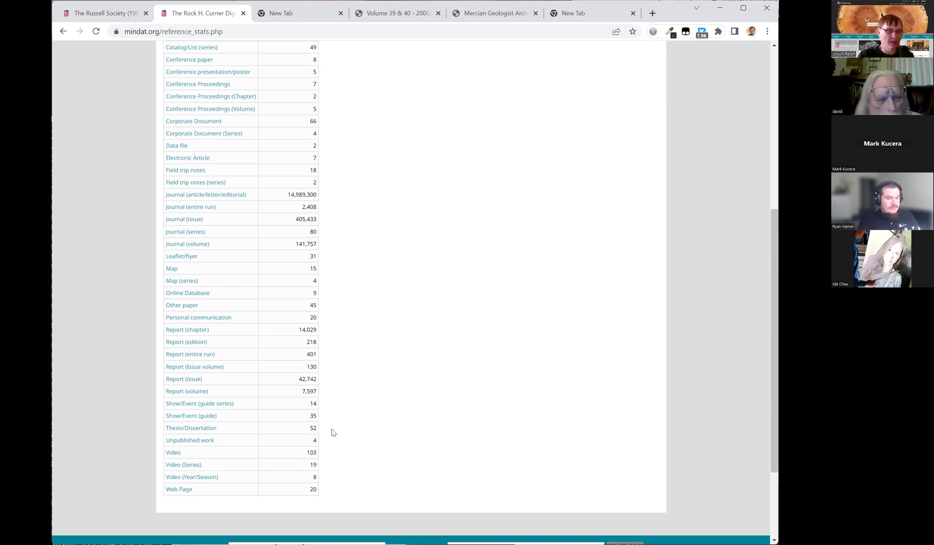
pyautogui.scroll(4, 333, 433)
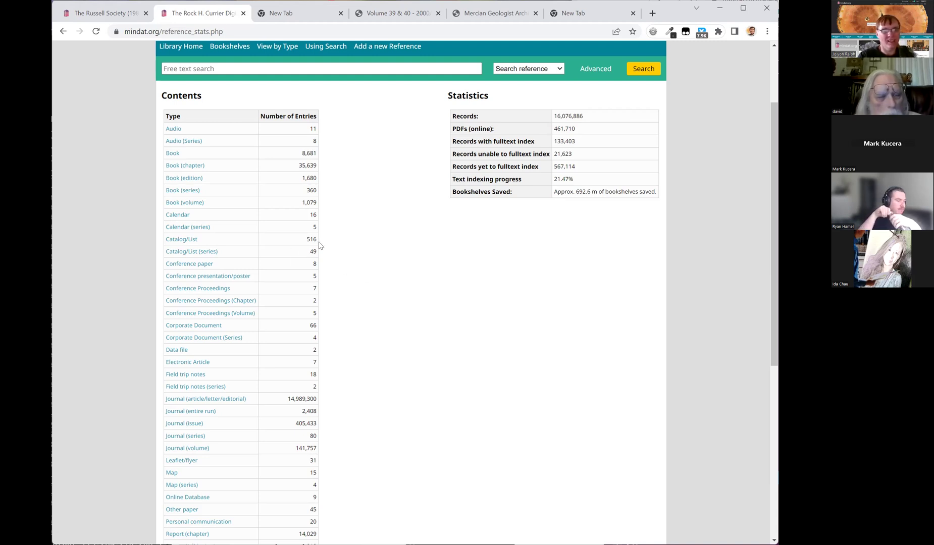
pyautogui.scroll(3, 351, 265)
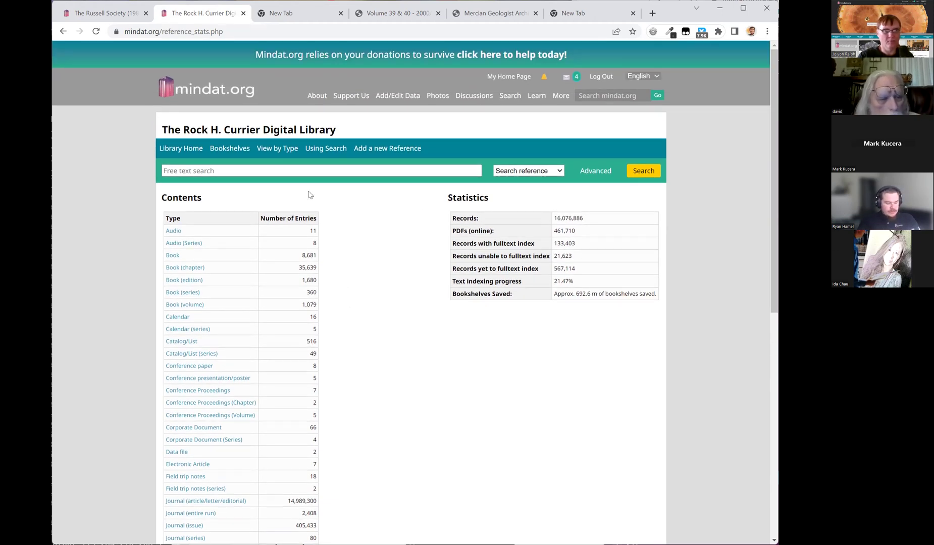
pyautogui.click(229, 168)
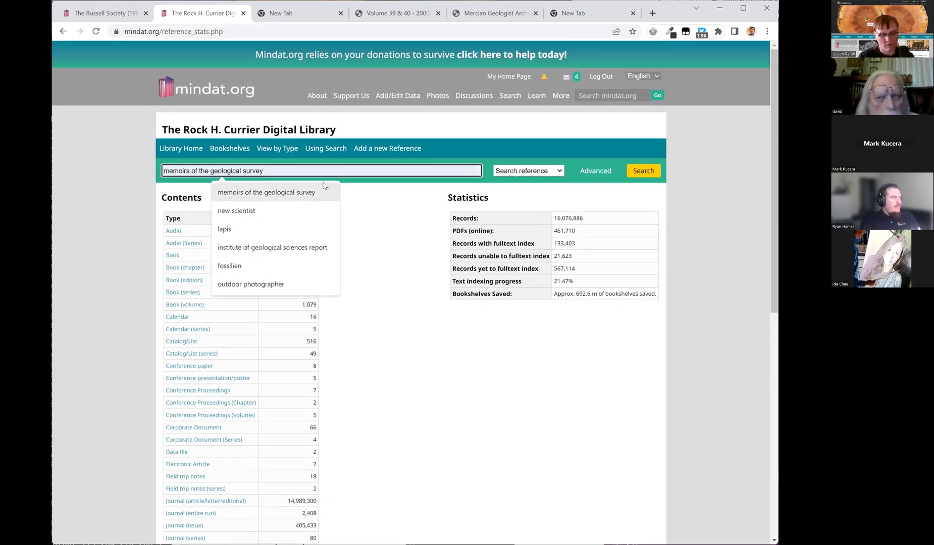
pyautogui.write('c')
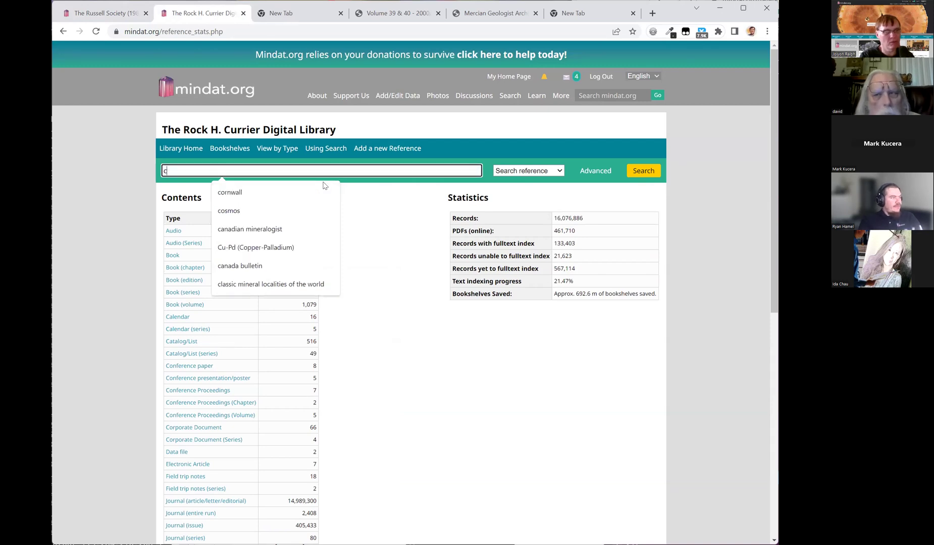
# Step: Go back to the open Journal of the Russell Society record and look through its Contains list of volumes
pyautogui.click(103, 12)
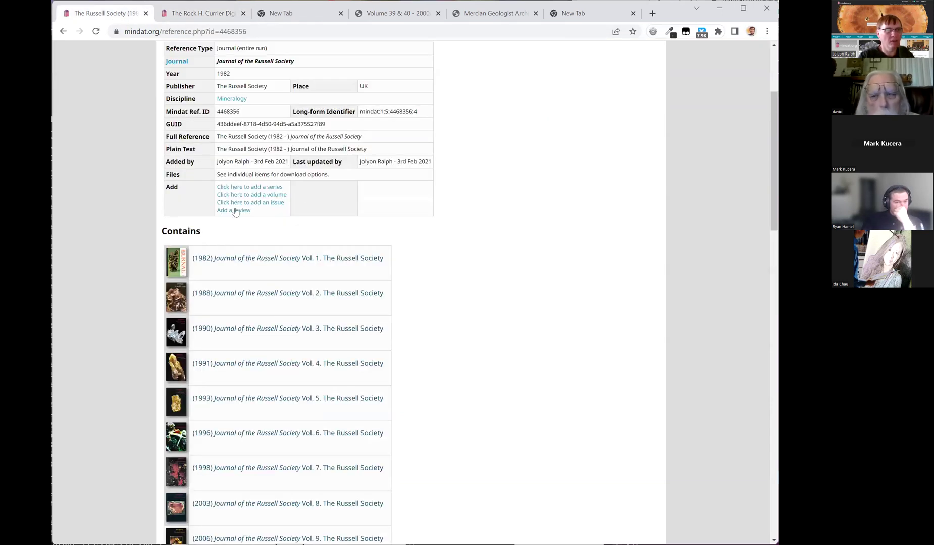
pyautogui.scroll(-14, 324, 220)
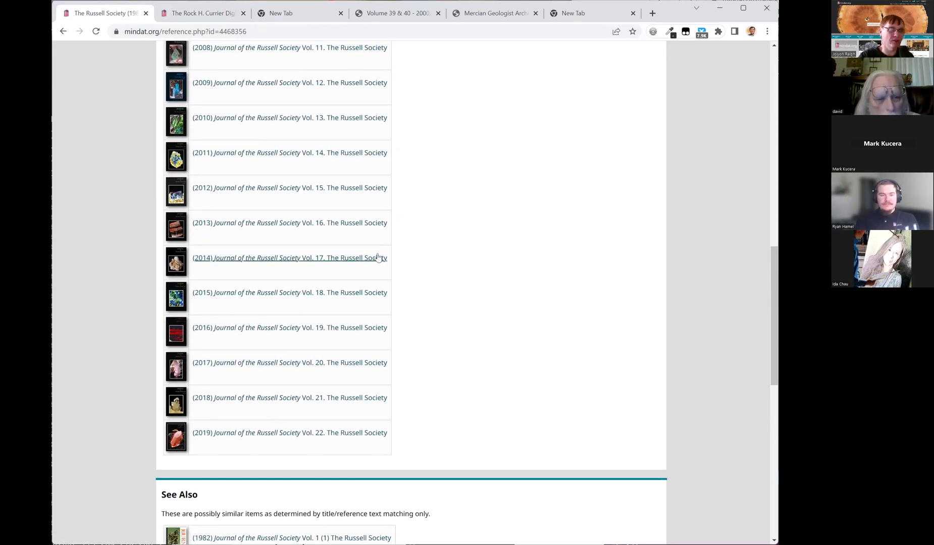
pyautogui.scroll(2, 297, 406)
pyautogui.scroll(-4, 297, 407)
pyautogui.scroll(3, 297, 406)
pyautogui.scroll(-1, 297, 407)
pyautogui.scroll(1, 298, 406)
pyautogui.scroll(2, 298, 407)
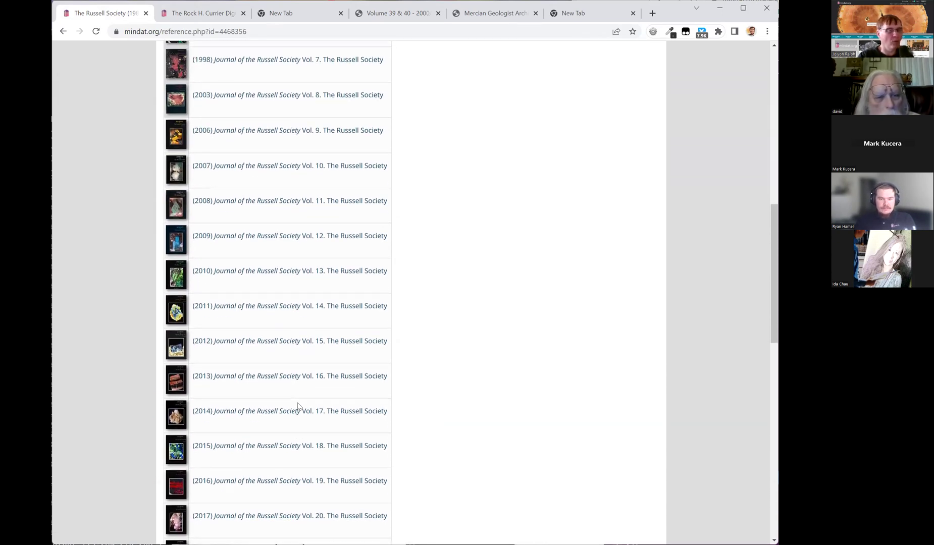
pyautogui.scroll(3, 298, 407)
pyautogui.scroll(3, 298, 407)
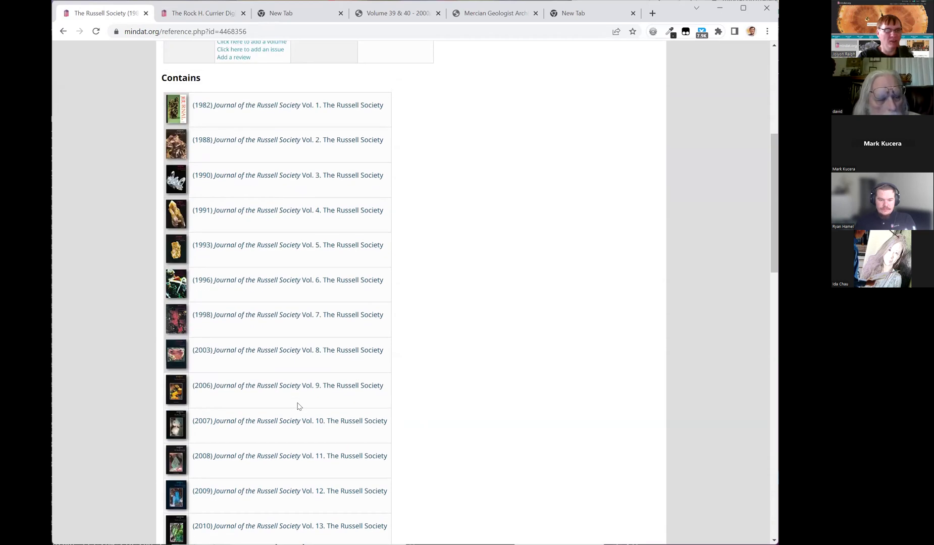
# Step: Open the 2011 Vol. 14 record of the Journal of the Russell Society and examine its details and the similar items listed
pyautogui.scroll(-6, 297, 406)
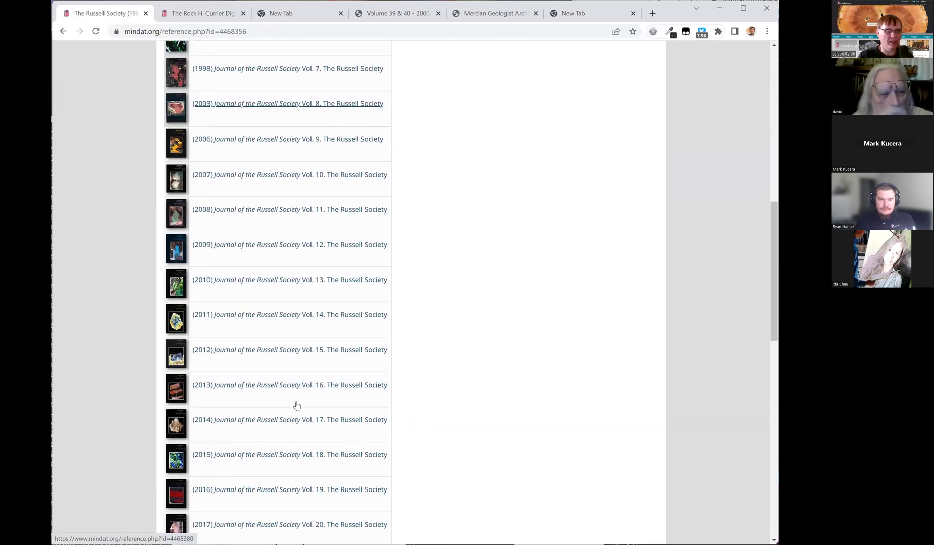
pyautogui.click(301, 307)
pyautogui.scroll(-5, 327, 411)
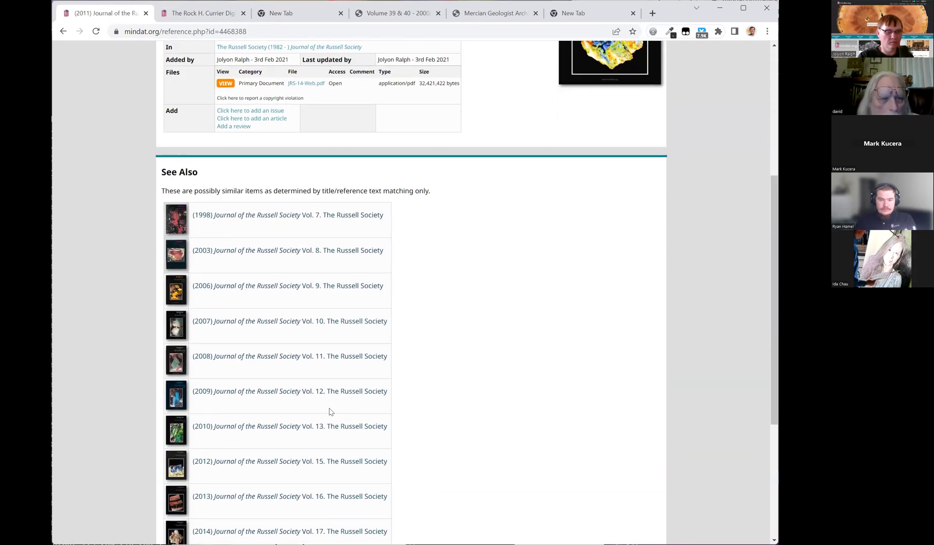
pyautogui.scroll(2, 331, 412)
pyautogui.scroll(2, 331, 412)
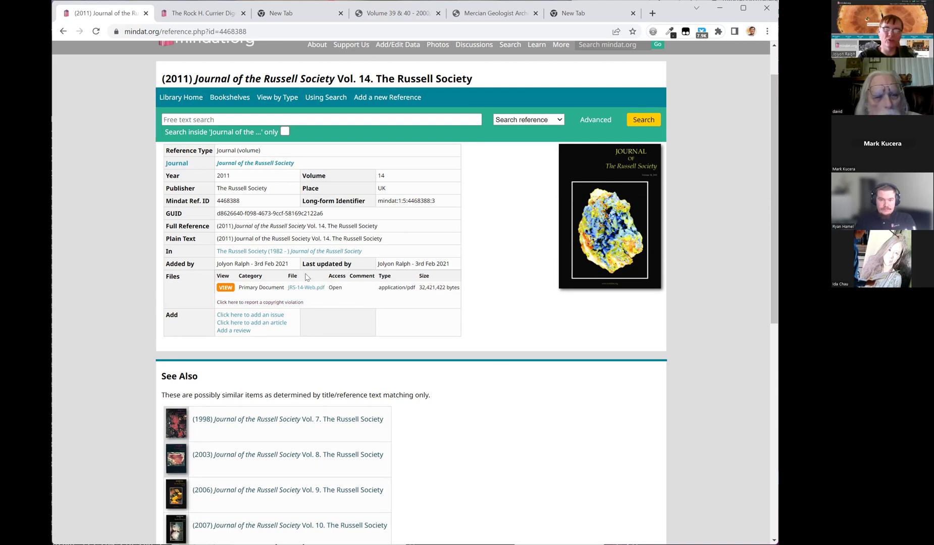
pyautogui.scroll(-5, 451, 385)
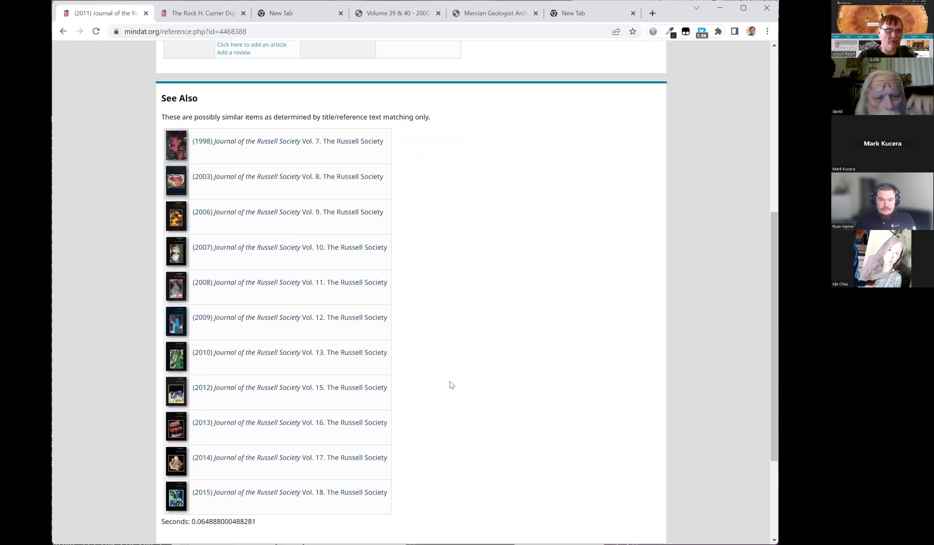
pyautogui.scroll(-2, 451, 385)
pyautogui.scroll(7, 451, 385)
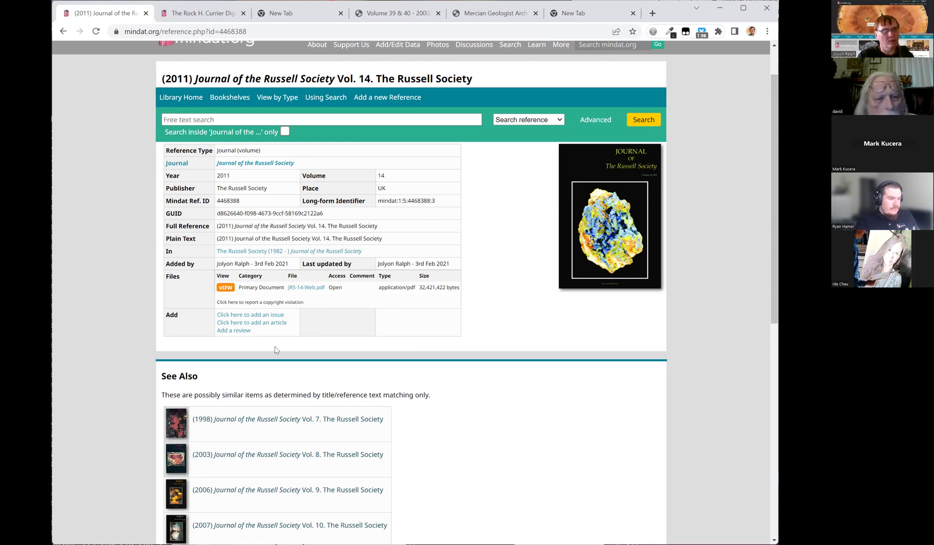
pyautogui.scroll(-1, 275, 350)
pyautogui.scroll(1, 255, 352)
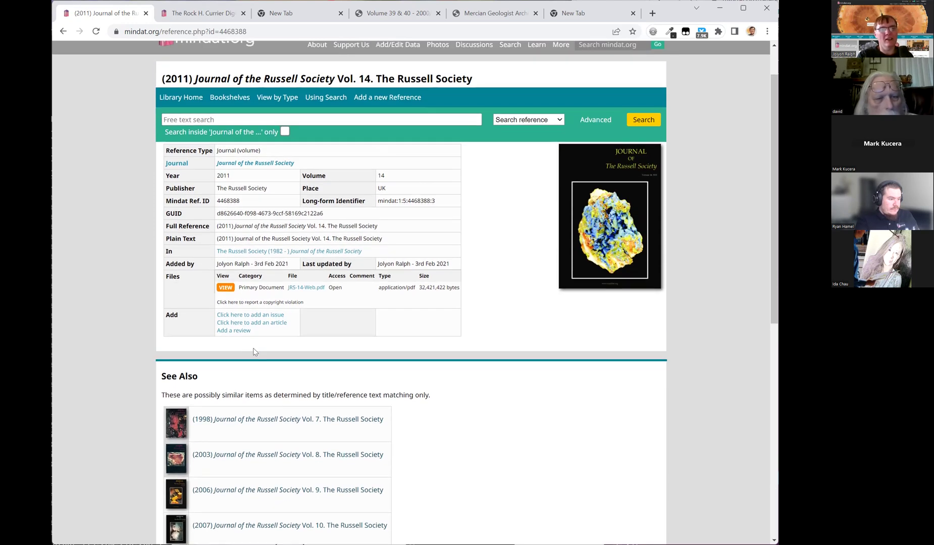
# Step: View the attached PDF of volume 14 and read its contents page for the papers, authors and page ranges
pyautogui.click(223, 289)
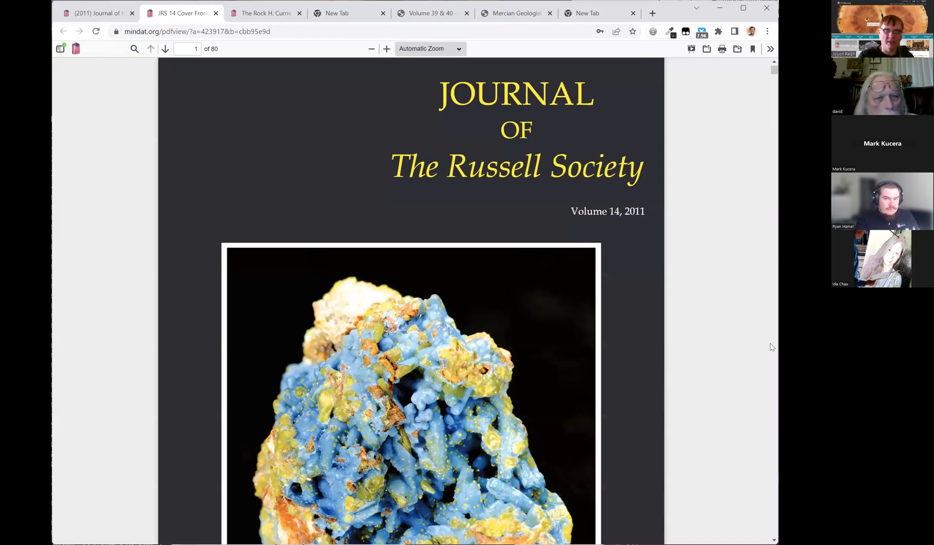
pyautogui.scroll(-15, 771, 347)
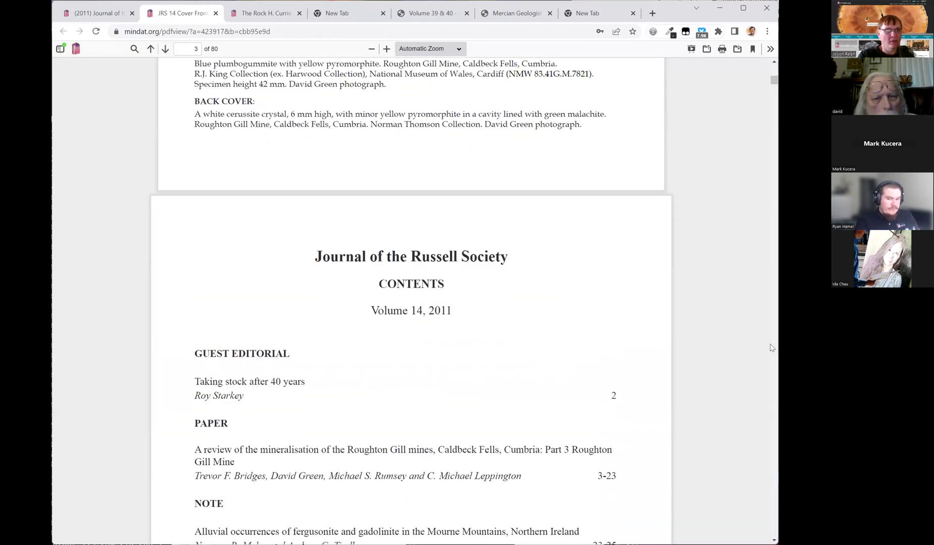
pyautogui.scroll(2, 687, 329)
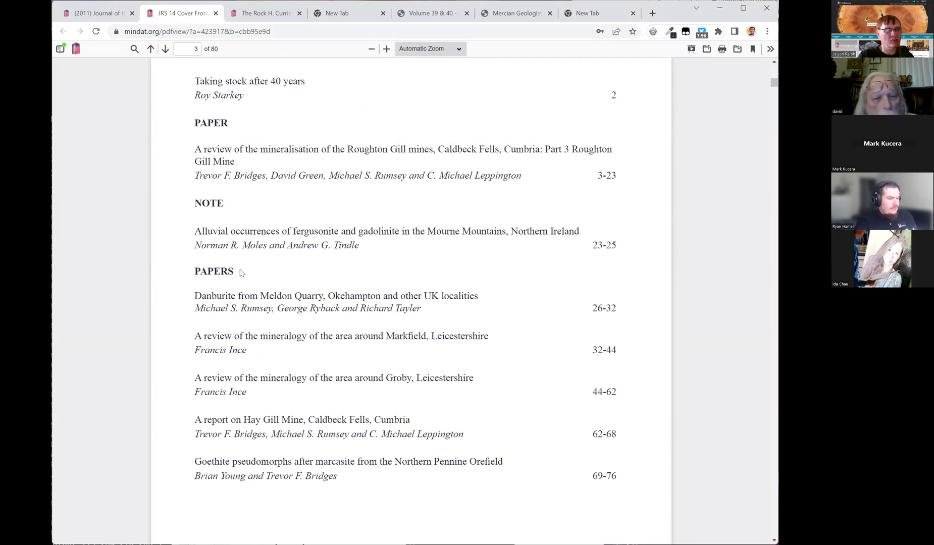
pyautogui.click(222, 162)
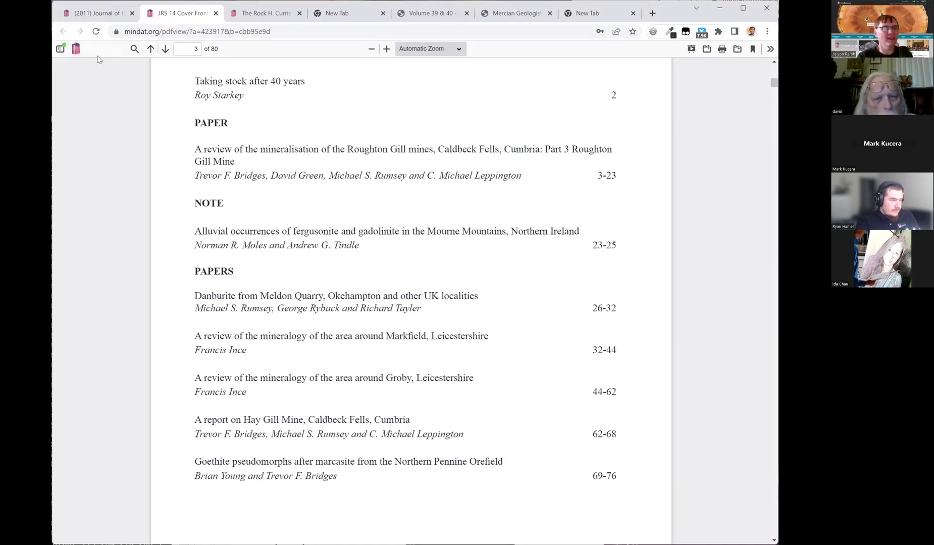
pyautogui.click(106, 15)
pyautogui.click(165, 14)
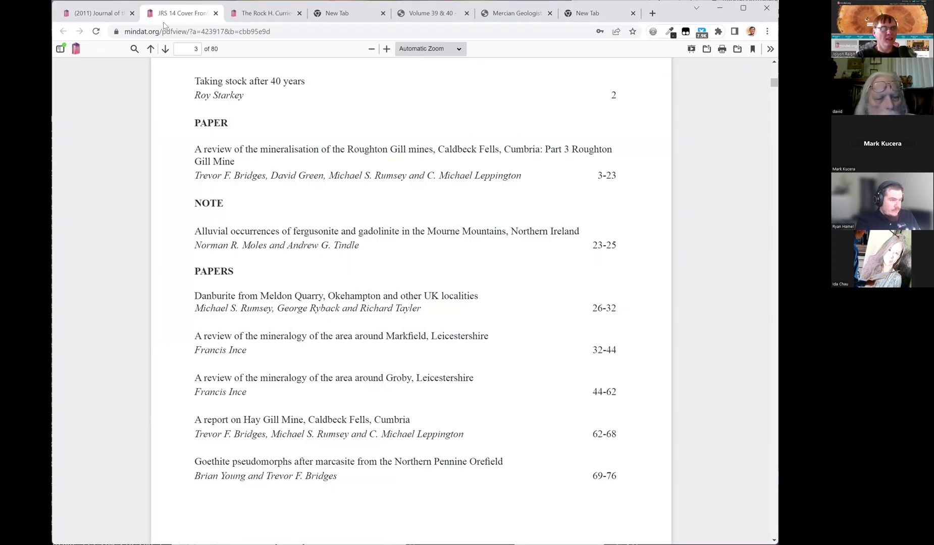
# Step: Start a volume 14 article reference with the copied title "A review of the mineralisation of the Roughton Gill mines, Caldbeck Fells, Cumbria: Part 3 Roughton Gill Mine"
pyautogui.scroll(1, 272, 249)
pyautogui.click(189, 202)
pyautogui.moveTo(195, 200); pyautogui.dragTo(231, 211)
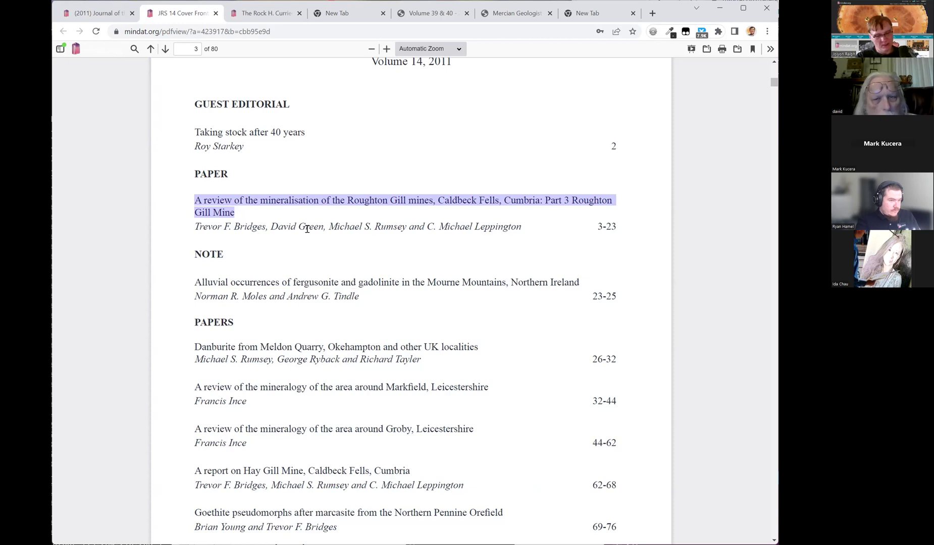
pyautogui.click(105, 19)
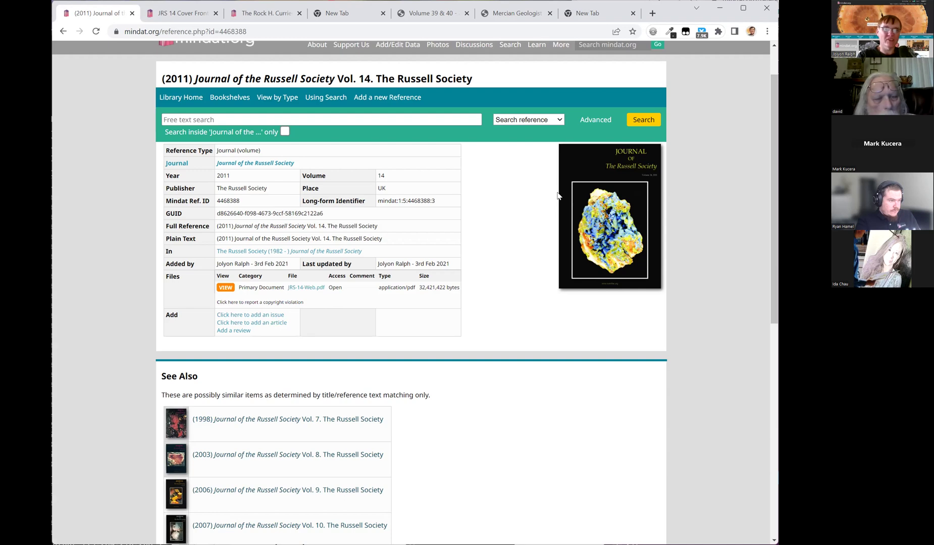
pyautogui.click(273, 325)
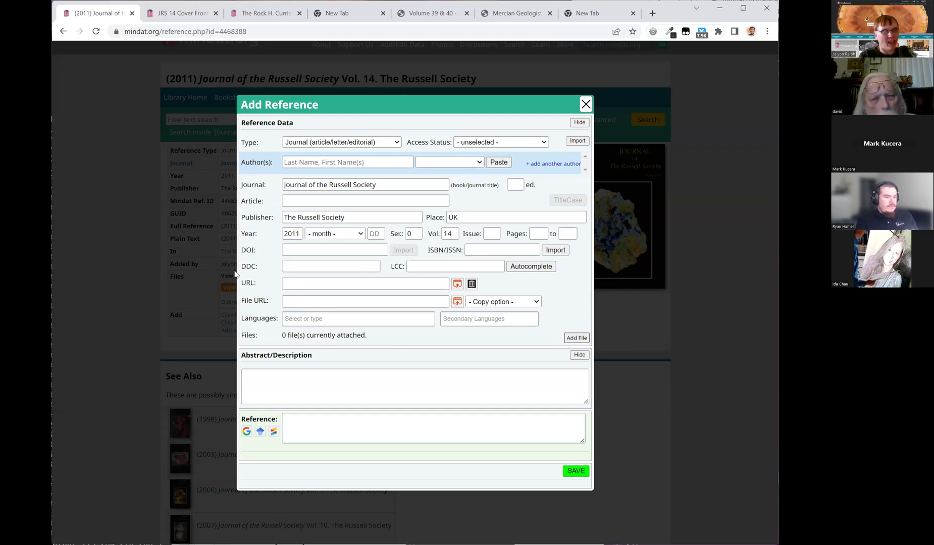
pyautogui.click(312, 200)
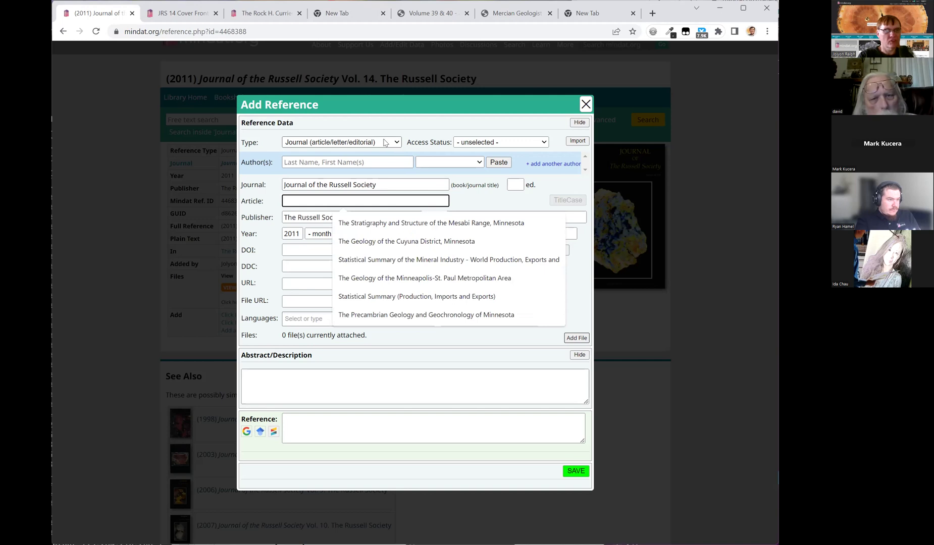
pyautogui.write('Caldbeck Fells, Cumbria: Part 3 Roughton  Gill Mine')
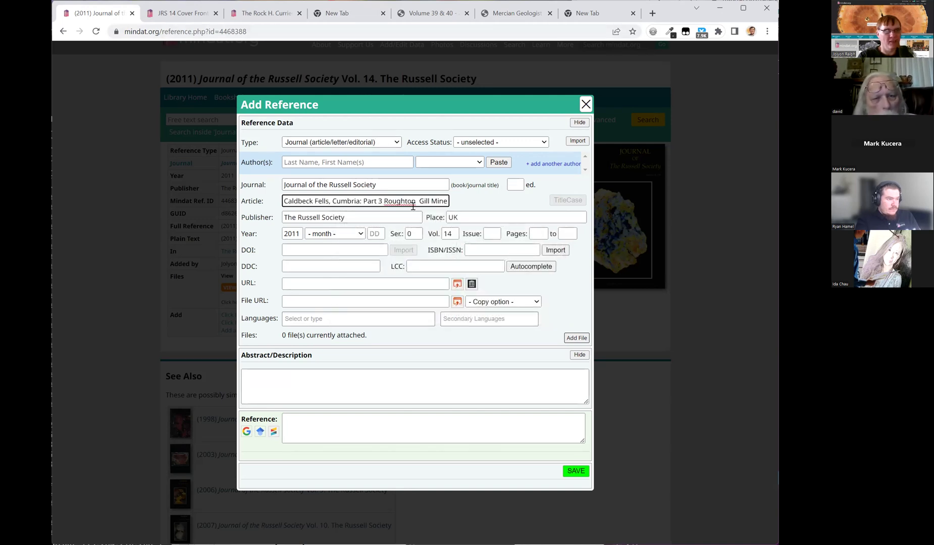
# Step: Copy the author line of the Roughton Gill paper from the PDF's contents page and return to the new reference form
pyautogui.click(181, 13)
pyautogui.click(271, 210)
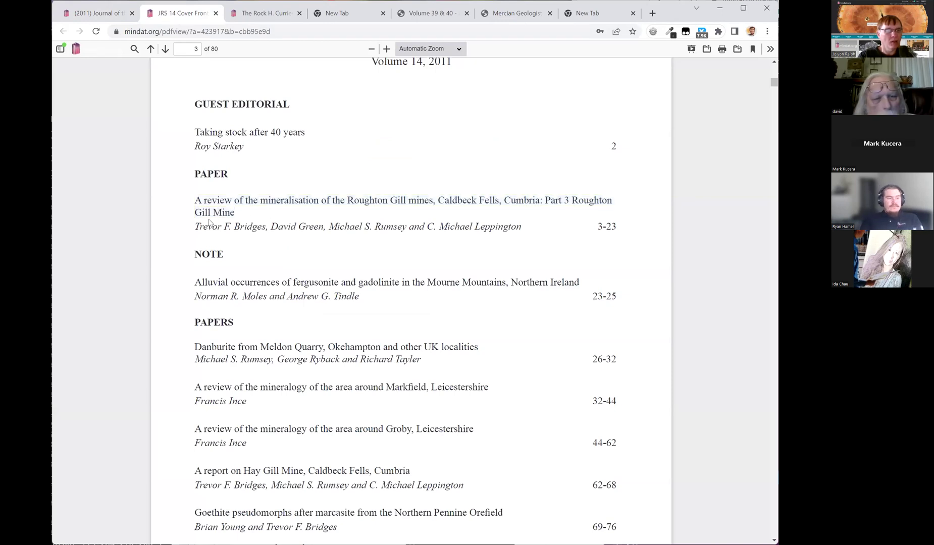
pyautogui.moveTo(195, 225); pyautogui.dragTo(520, 228)
pyautogui.hotkey('ctrl', 'c')
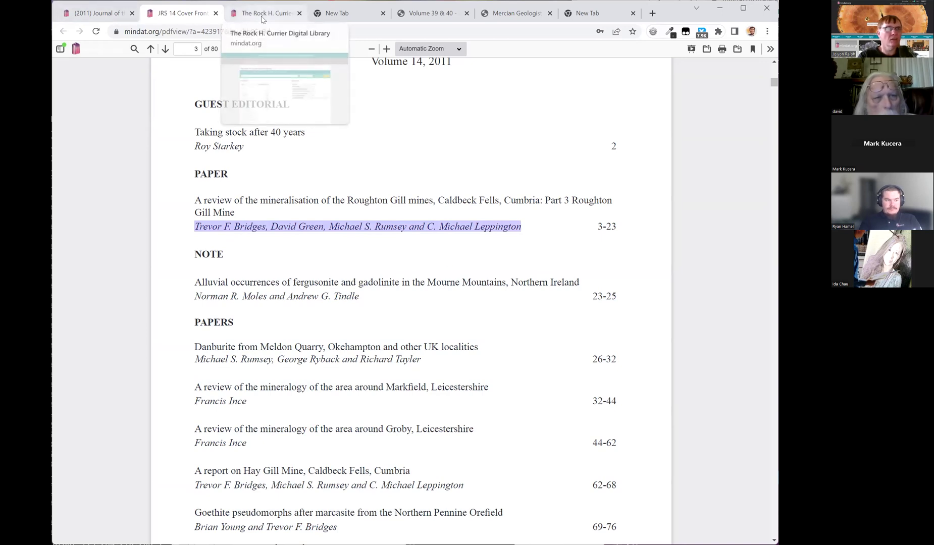
pyautogui.click(86, 15)
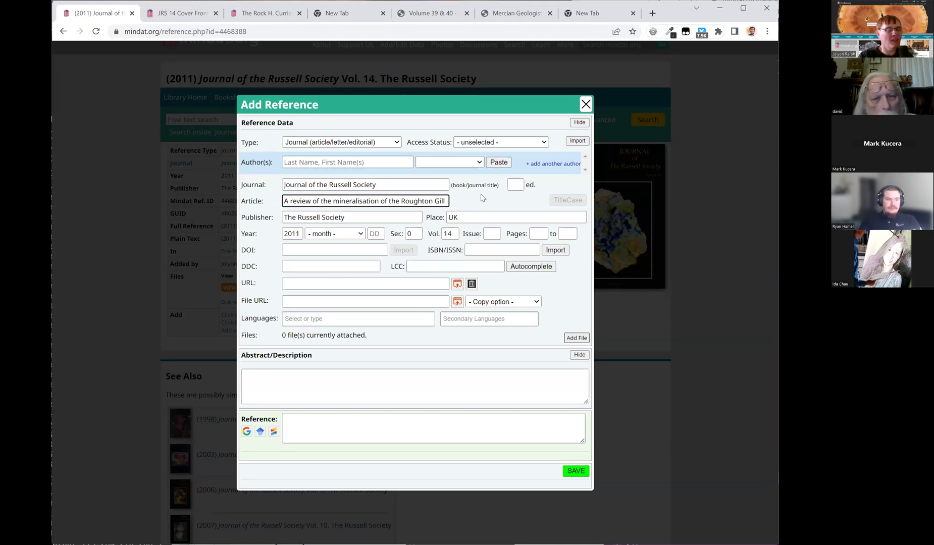
# Step: Paste the copied author line into the reference's author import and split it using the "Fred Bloggs, Joe Smith" format
pyautogui.click(499, 162)
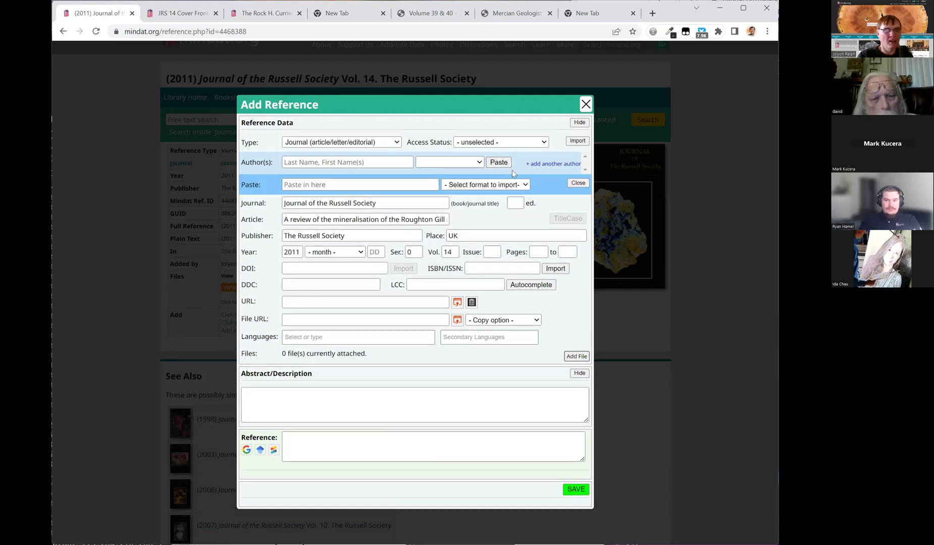
pyautogui.click(304, 185)
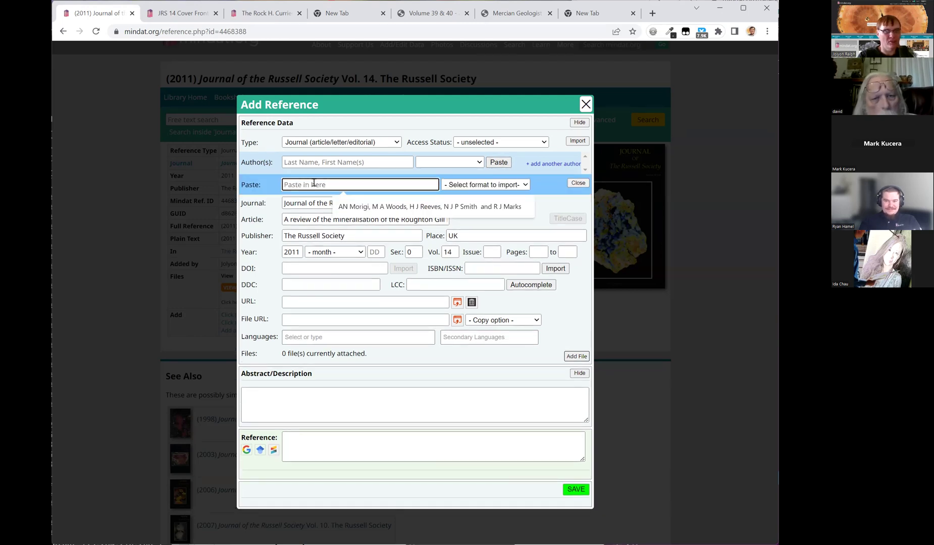
pyautogui.hotkey('ctrl', 'v')
pyautogui.tripleClick(330, 184)
pyautogui.click(330, 184)
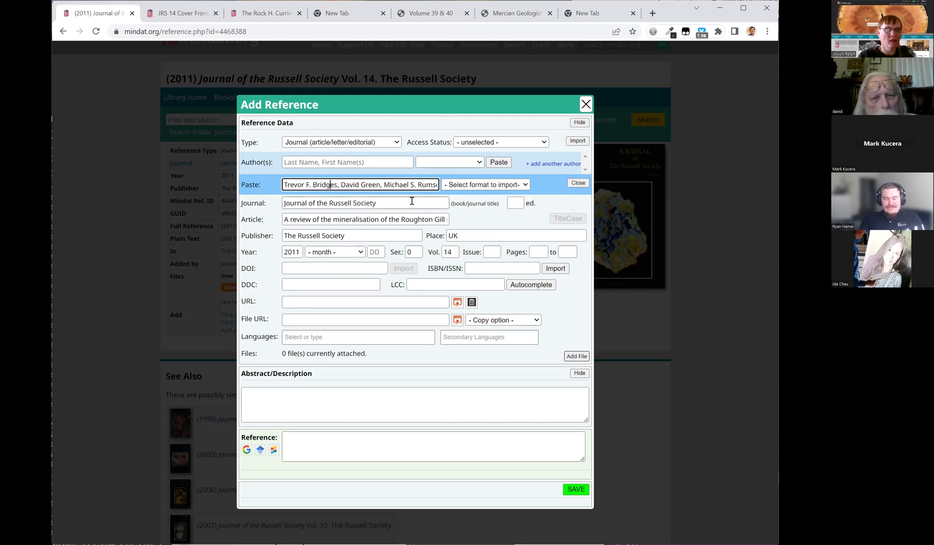
pyautogui.click(476, 185)
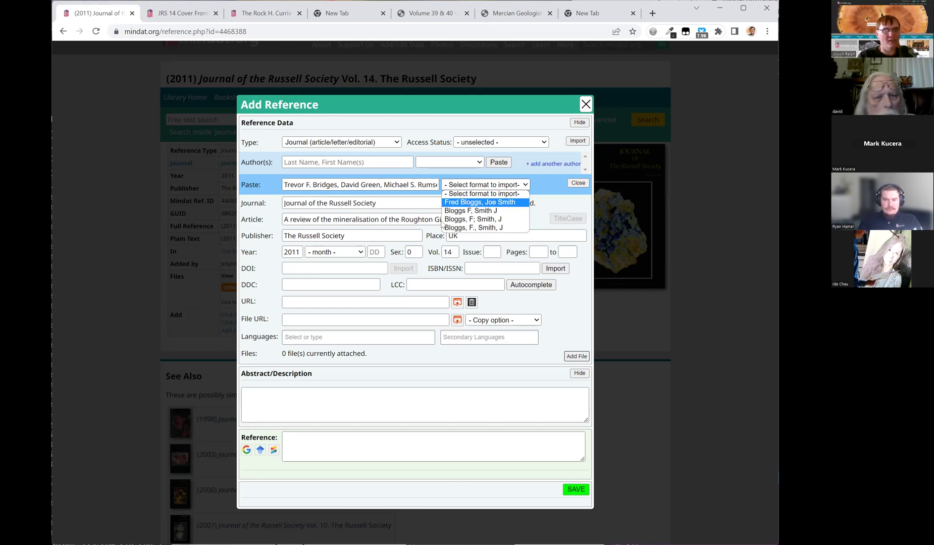
pyautogui.press('Return')
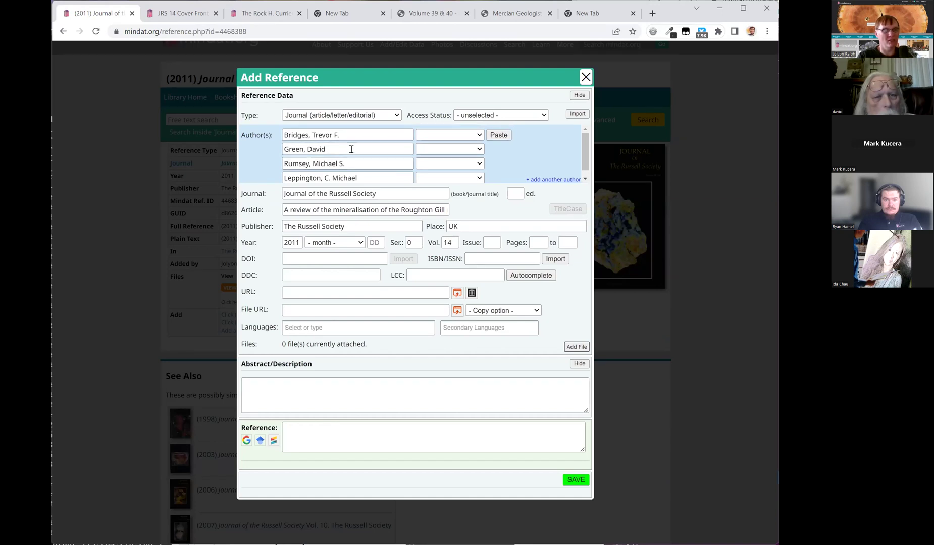
pyautogui.scroll(-1, 351, 169)
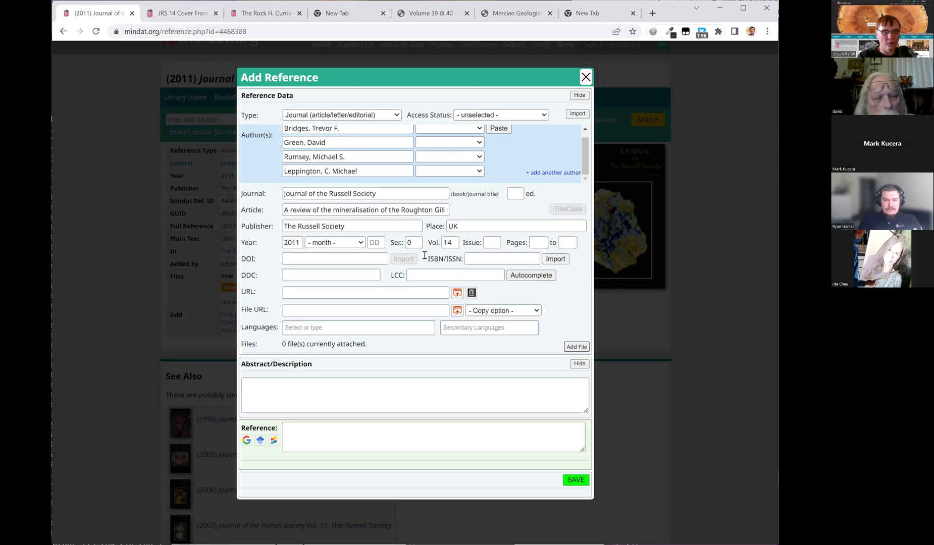
# Step: Check the paper's page range in the PDF, set the reference's pages to 3 to 23, and save it
pyautogui.click(182, 13)
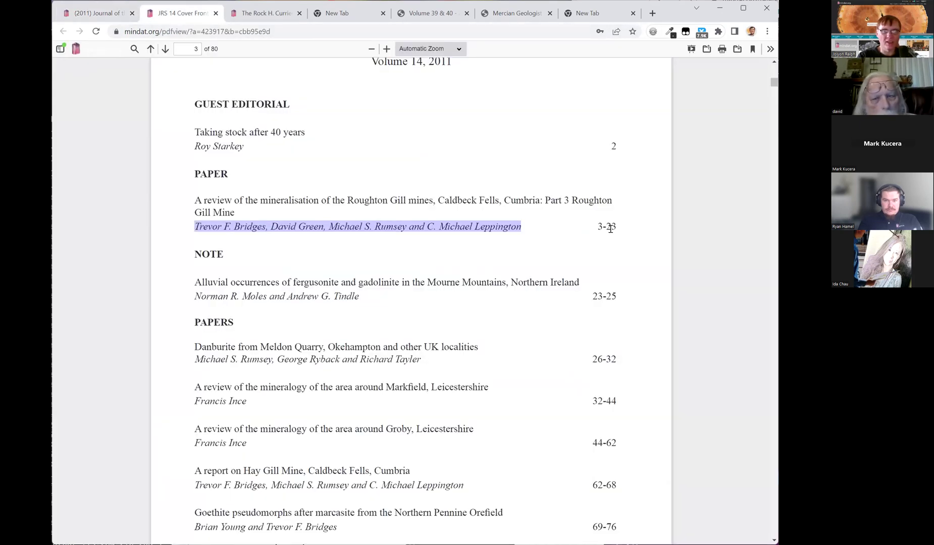
pyautogui.click(99, 12)
pyautogui.click(542, 243)
pyautogui.write('3')
pyautogui.click(568, 243)
pyautogui.write('23')
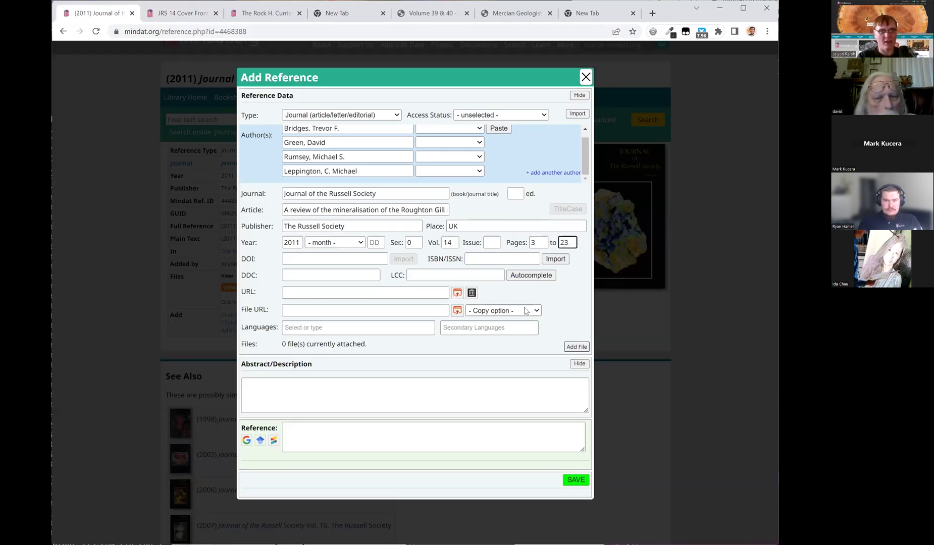
pyautogui.click(576, 480)
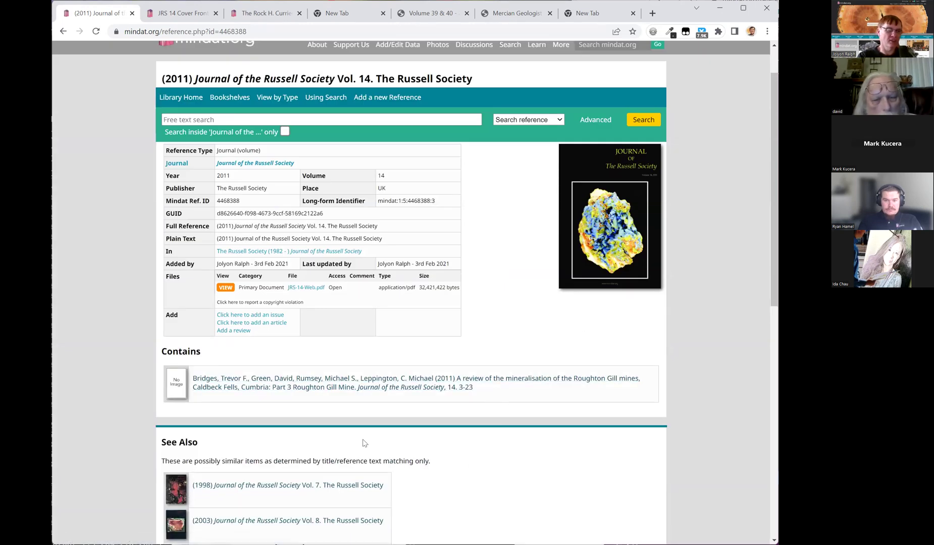
# Step: Open the newly added Roughton Gill article record and review its details and the See Also list of similar references
pyautogui.click(355, 389)
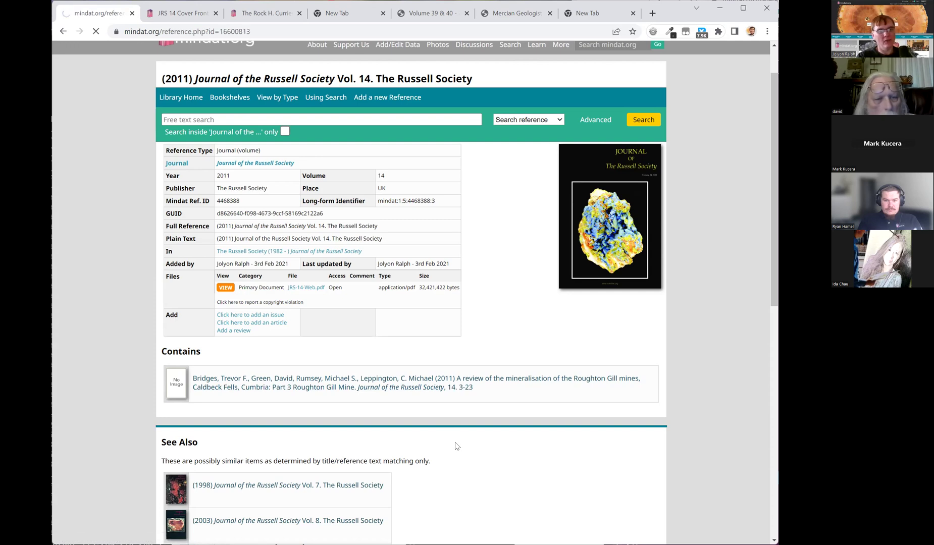
pyautogui.scroll(-4, 456, 446)
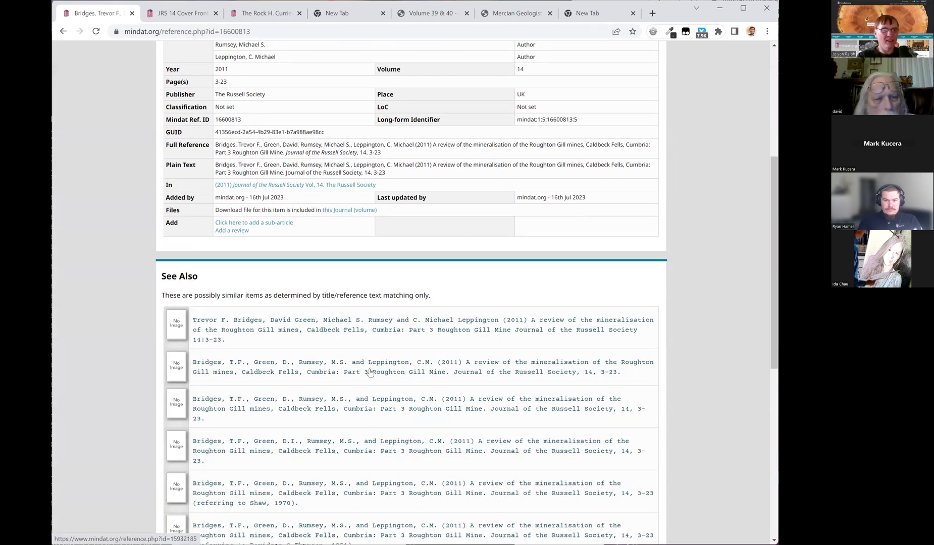
pyautogui.scroll(-7, 407, 358)
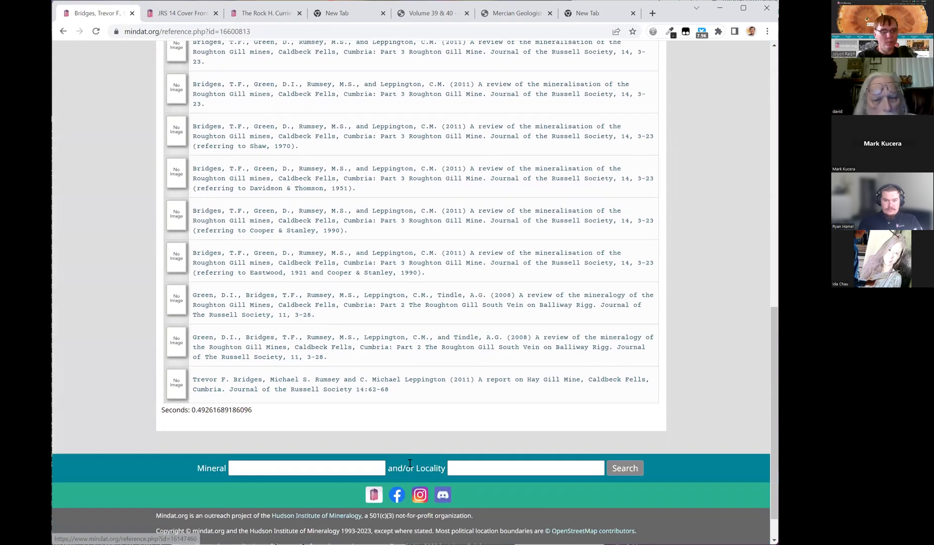
pyautogui.scroll(4, 415, 402)
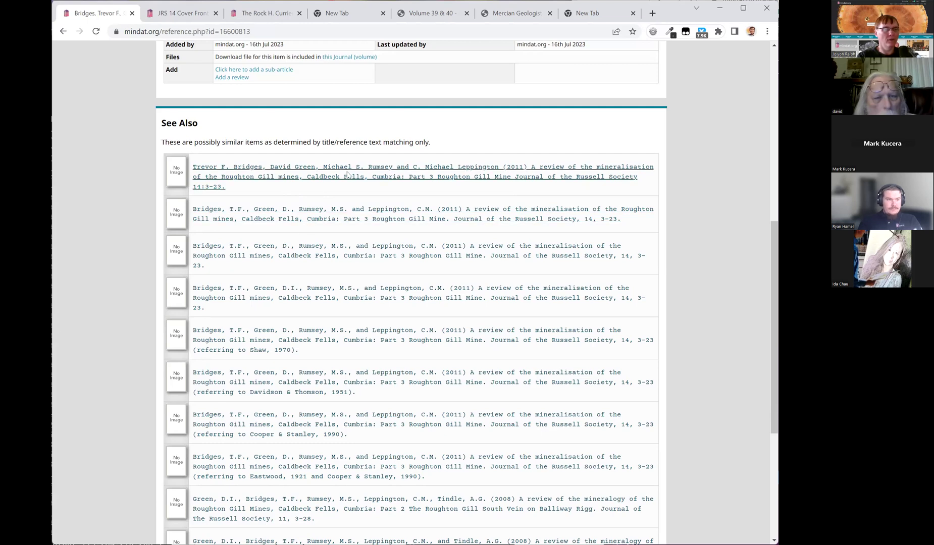
pyautogui.scroll(6, 434, 293)
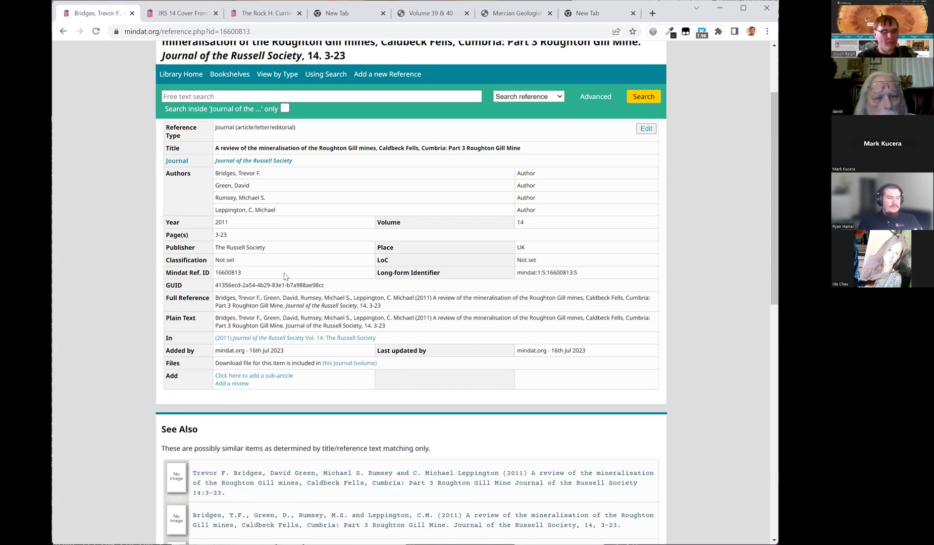
pyautogui.scroll(-3, 284, 485)
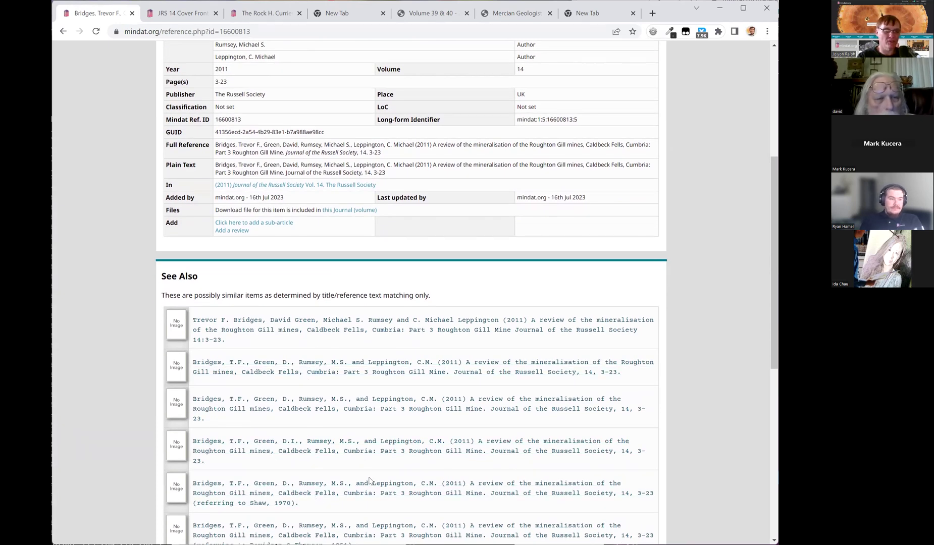
pyautogui.scroll(5, 369, 480)
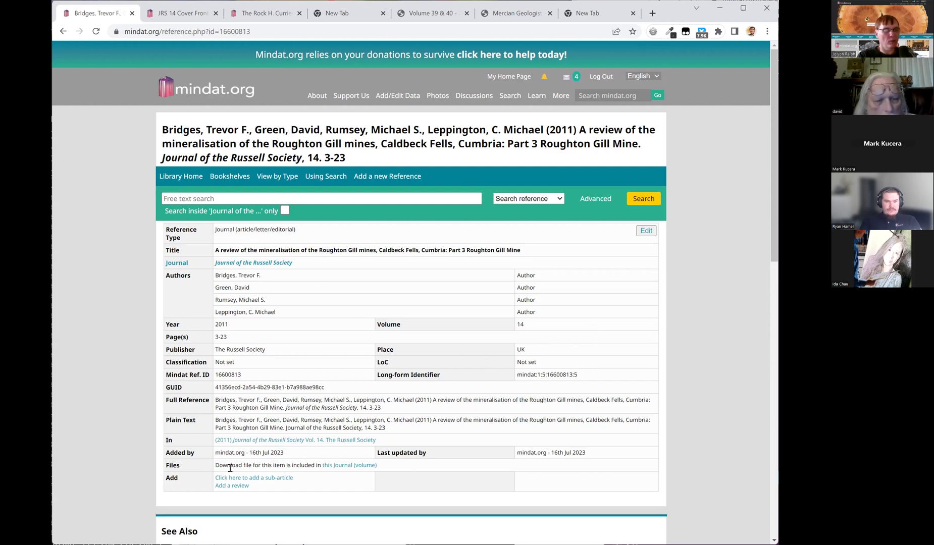
# Step: Open the parent Journal of the Russell Society Vol. 14 record and review its PDF file and contained articles
pyautogui.click(357, 466)
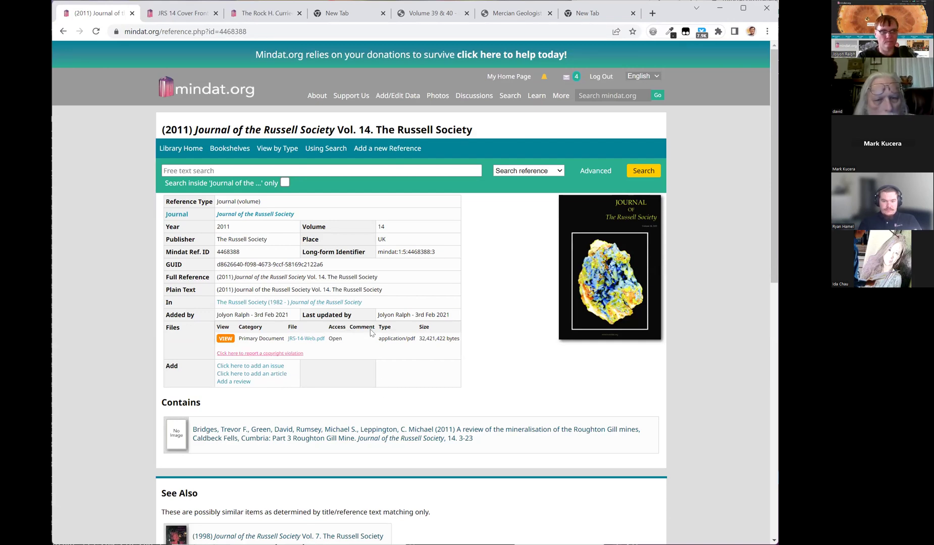
pyautogui.scroll(-2, 593, 440)
pyautogui.scroll(2, 257, 252)
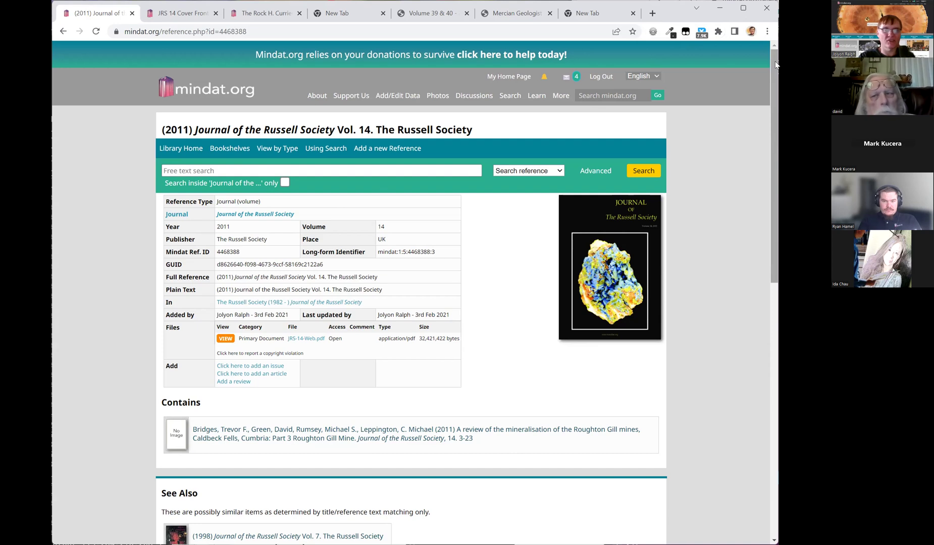
# Step: Search the library references for "cornwall"
pyautogui.click(201, 165)
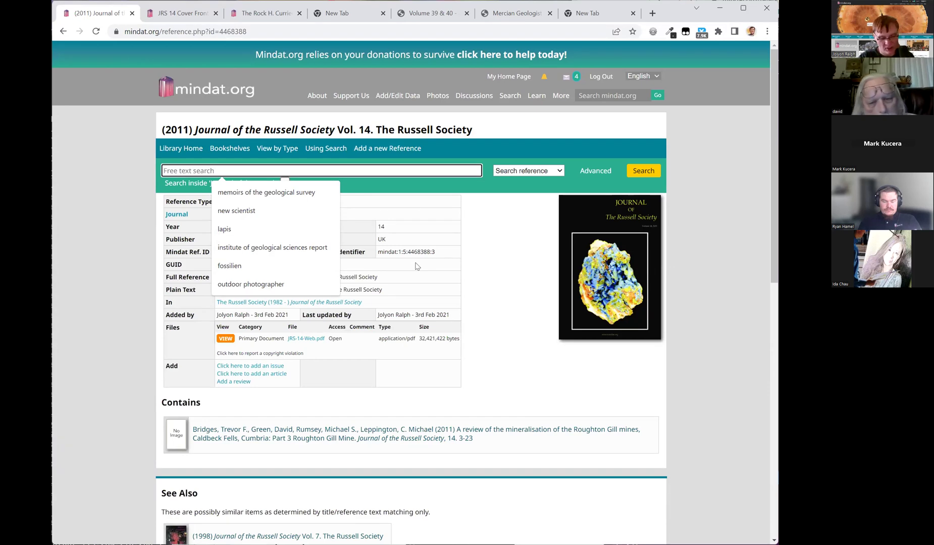
pyautogui.write('cvr')
pyautogui.press('BackSpace')
pyautogui.press('BackSpace')
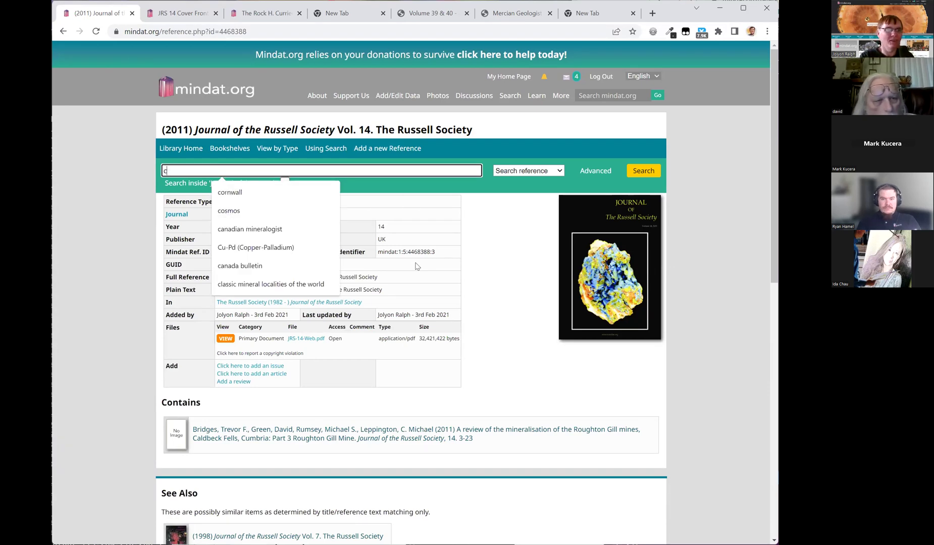
pyautogui.write('ornwall')
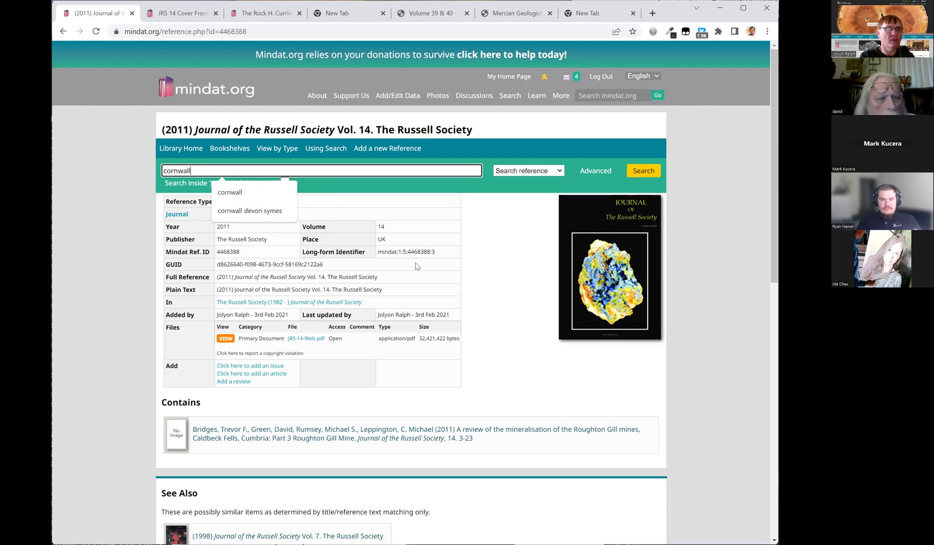
pyautogui.press('Return')
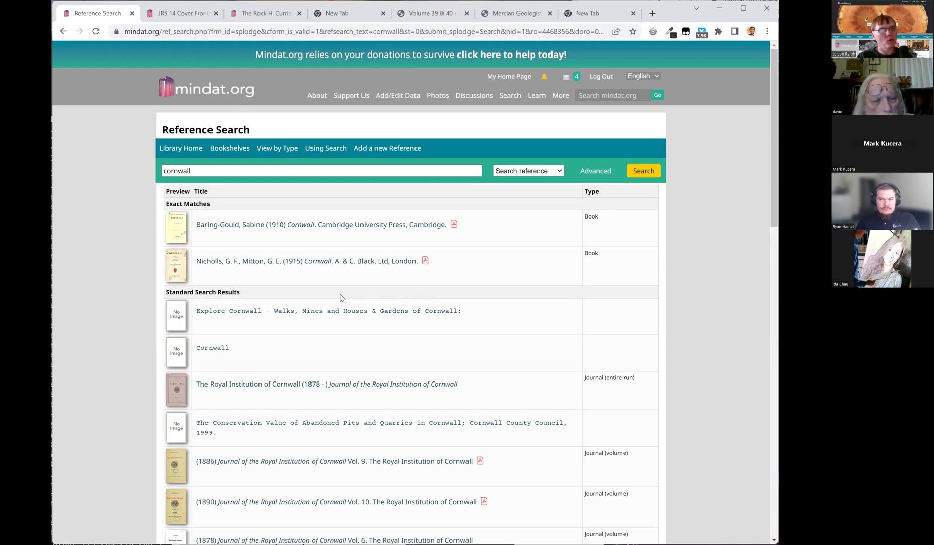
# Step: Restrict the cornwall search to the Journal (article/letter/editorial) type using the advanced filters, and look through the results
pyautogui.click(589, 172)
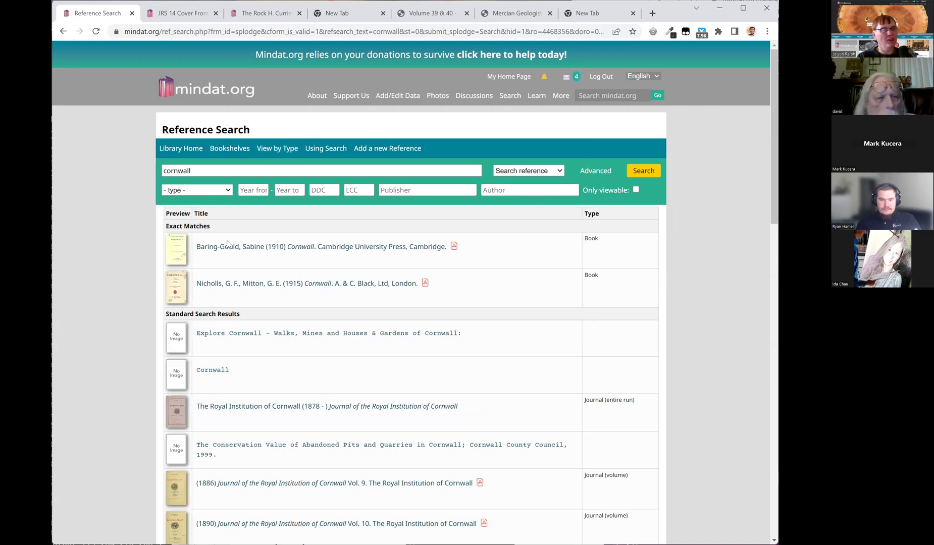
pyautogui.click(197, 190)
pyautogui.scroll(-3, 234, 265)
pyautogui.scroll(2, 233, 265)
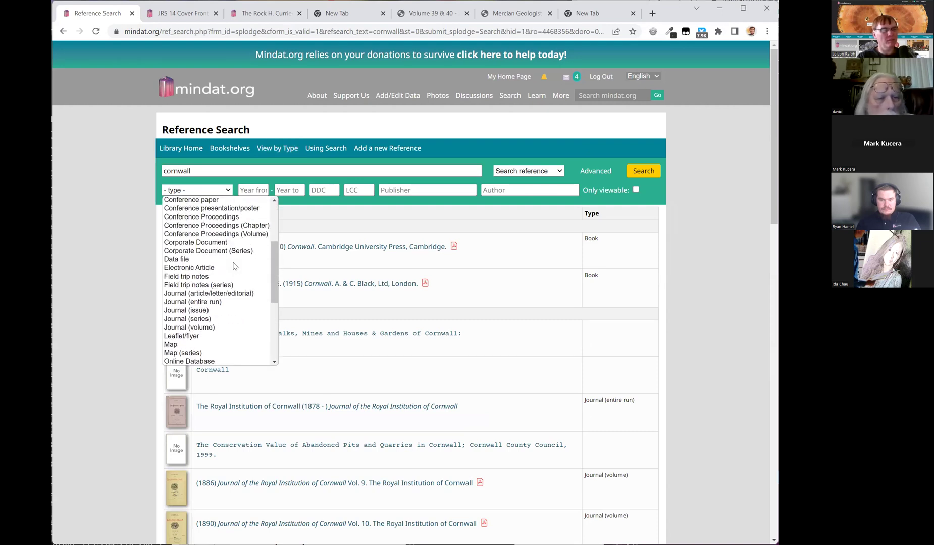
pyautogui.click(234, 295)
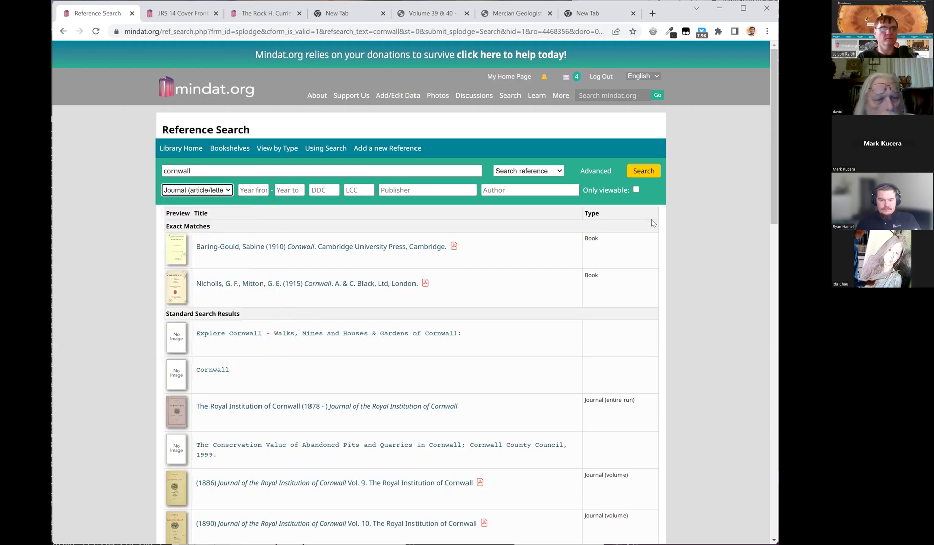
pyautogui.click(644, 171)
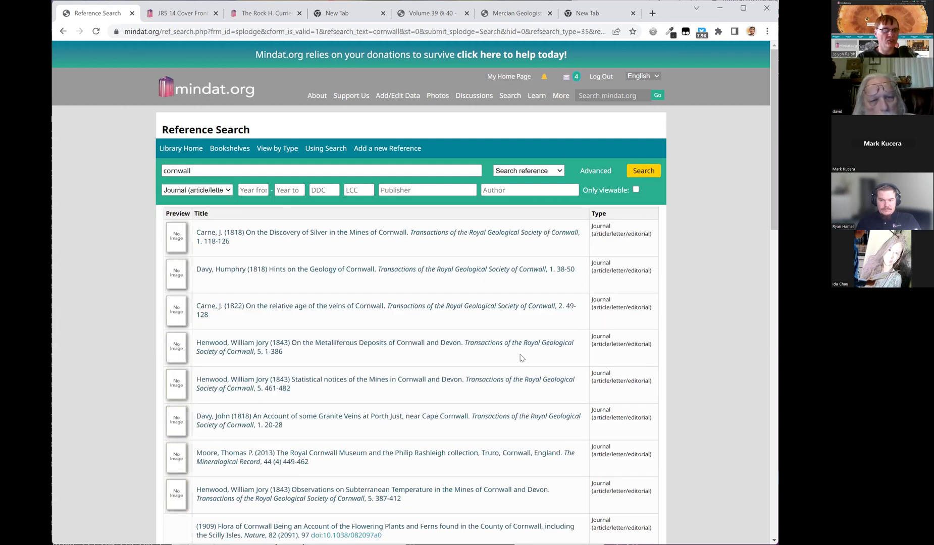
pyautogui.scroll(-5, 367, 355)
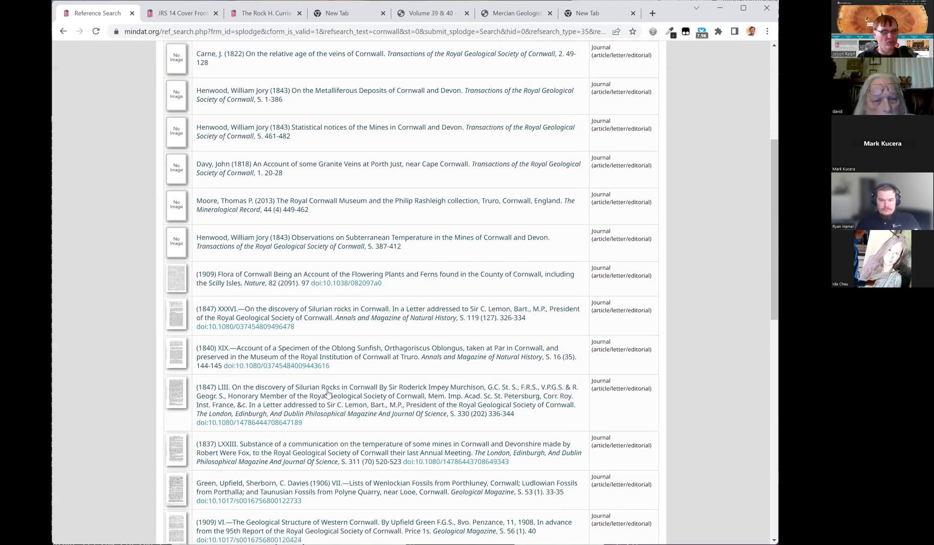
pyautogui.scroll(5, 328, 421)
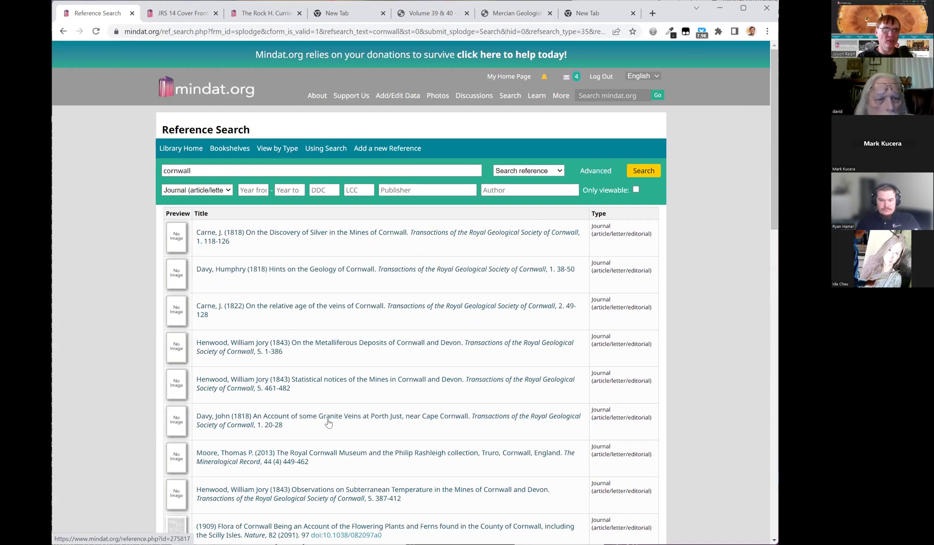
# Step: Limit the cornwall article search to the years 1980 to 2020 and look through the results
pyautogui.click(252, 190)
pyautogui.write('1')
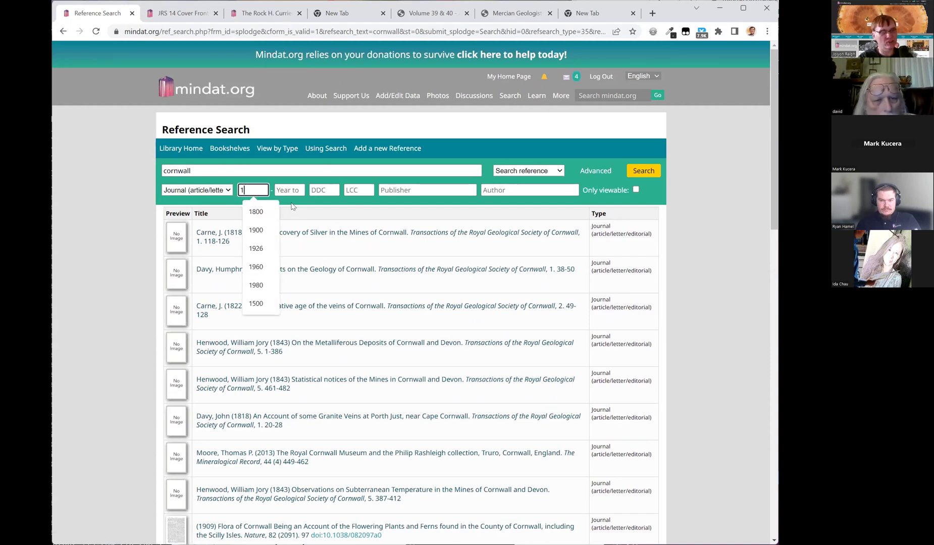
pyautogui.write('980')
pyautogui.press('Tab')
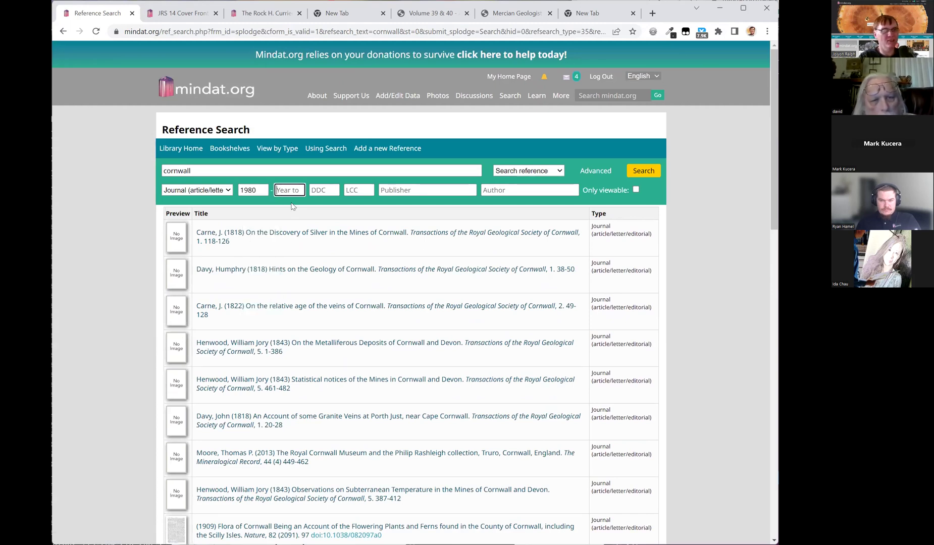
pyautogui.write('202')
pyautogui.write('2')
pyautogui.write('0')
pyautogui.click(628, 170)
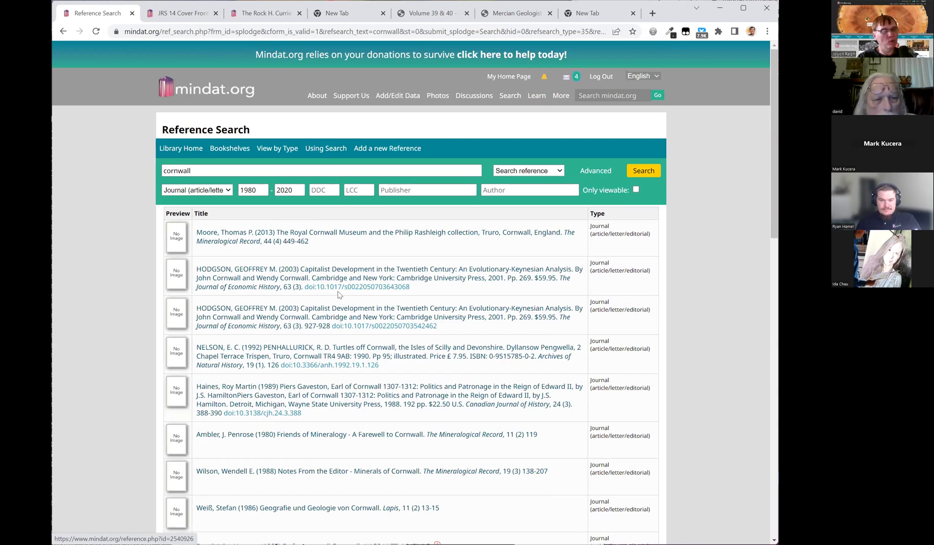
pyautogui.scroll(-7, 340, 361)
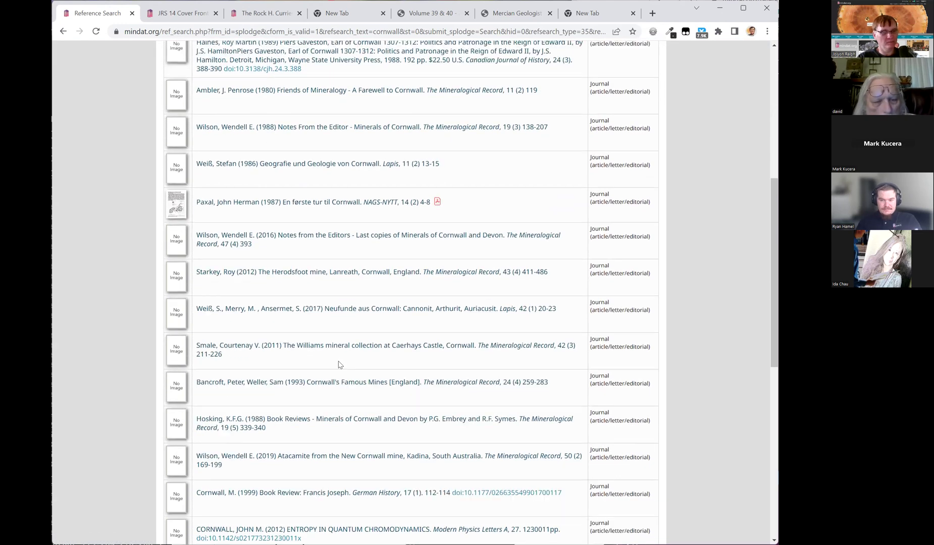
pyautogui.scroll(7, 339, 364)
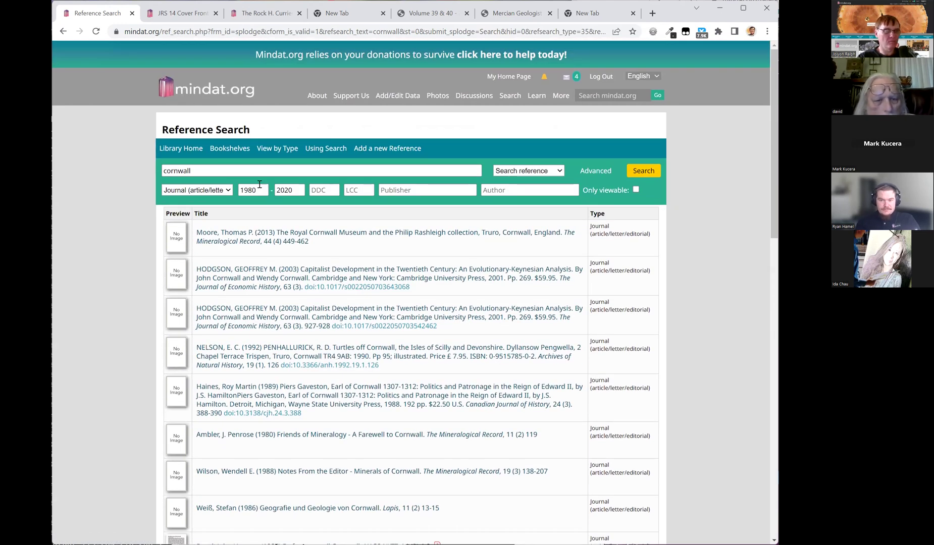
# Step: Reset the reference type filter and clear the start year
pyautogui.click(222, 195)
pyautogui.scroll(3, 213, 235)
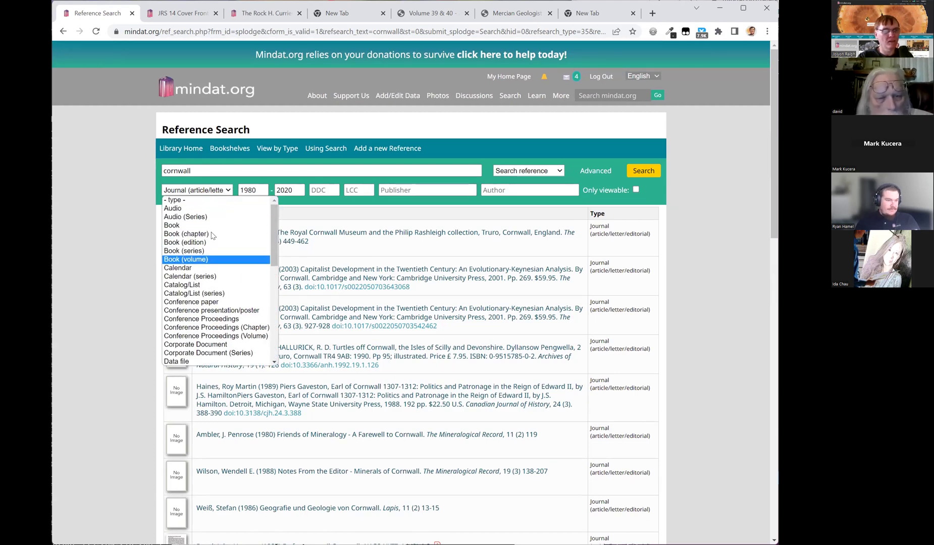
pyautogui.click(196, 201)
pyautogui.moveTo(253, 190); pyautogui.dragTo(93, 202)
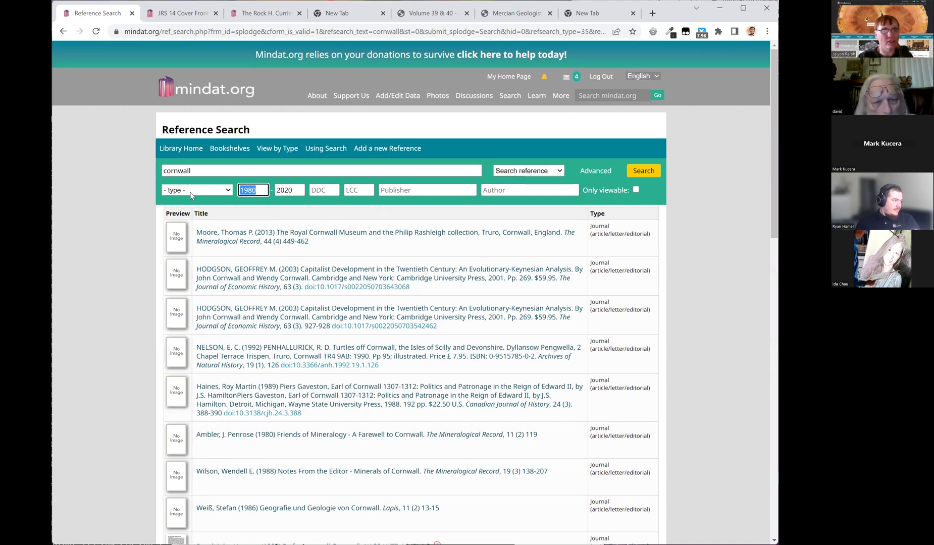
pyautogui.press('BackSpace')
# Step: Return to the library home page and search the references for "wheal gorland"
pyautogui.click(171, 156)
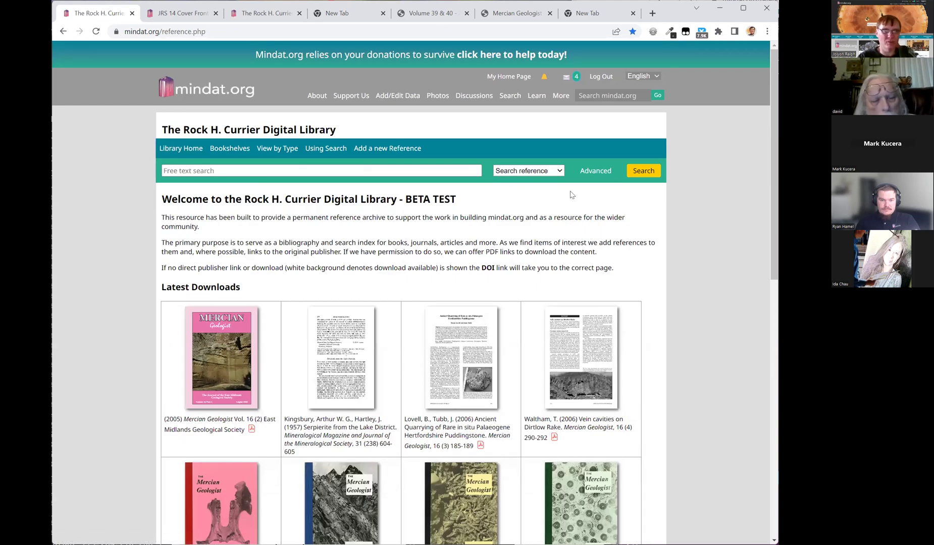
pyautogui.click(236, 170)
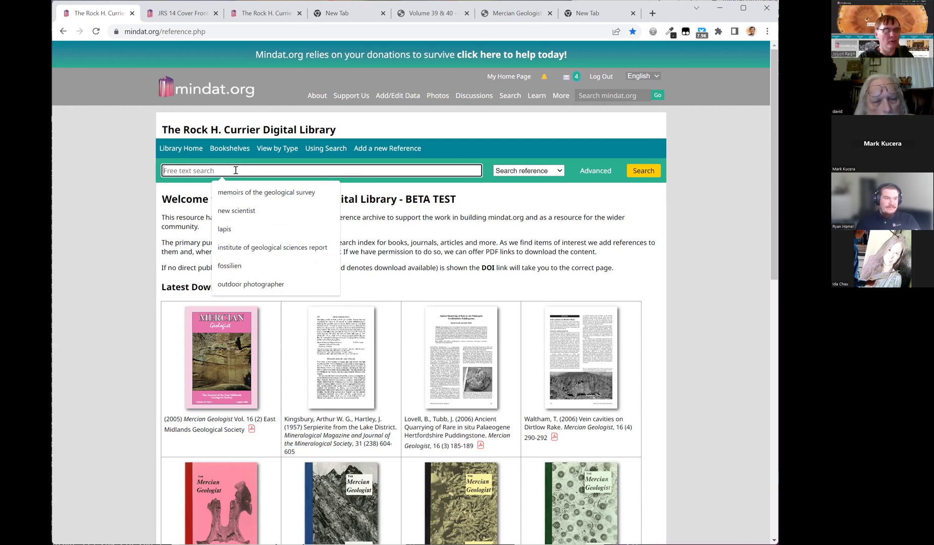
pyautogui.write('wheal gorland')
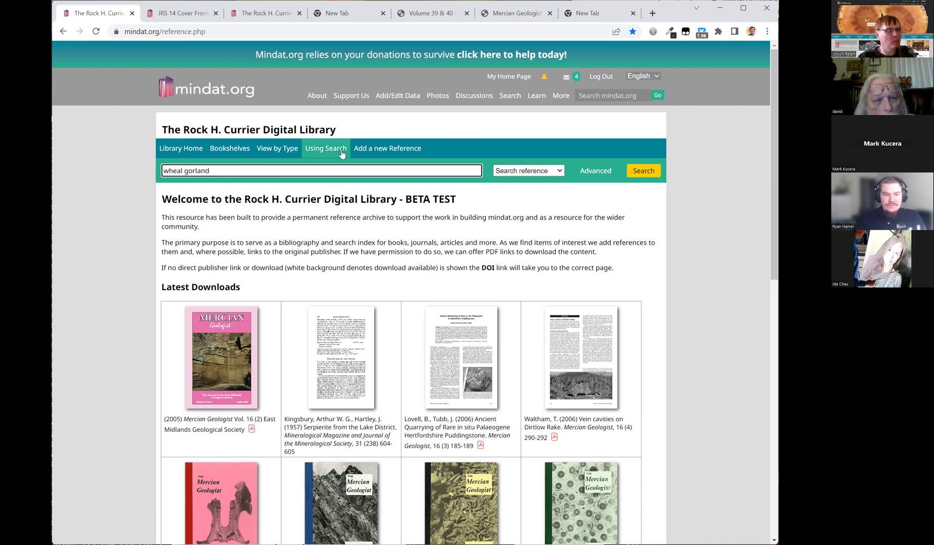
pyautogui.click(649, 175)
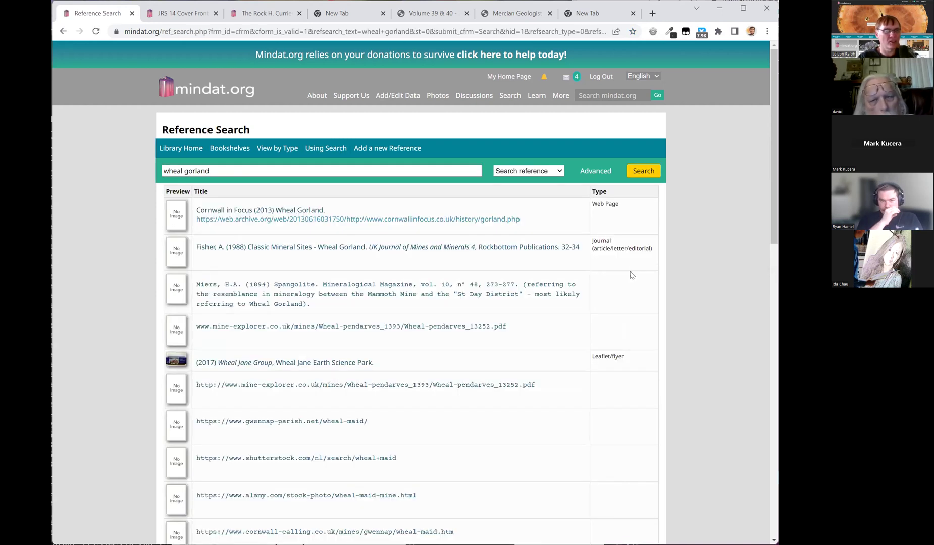
# Step: Examine the wheal gorland reference results, checking how well the listed titles and links match the search words
pyautogui.scroll(-3, 318, 275)
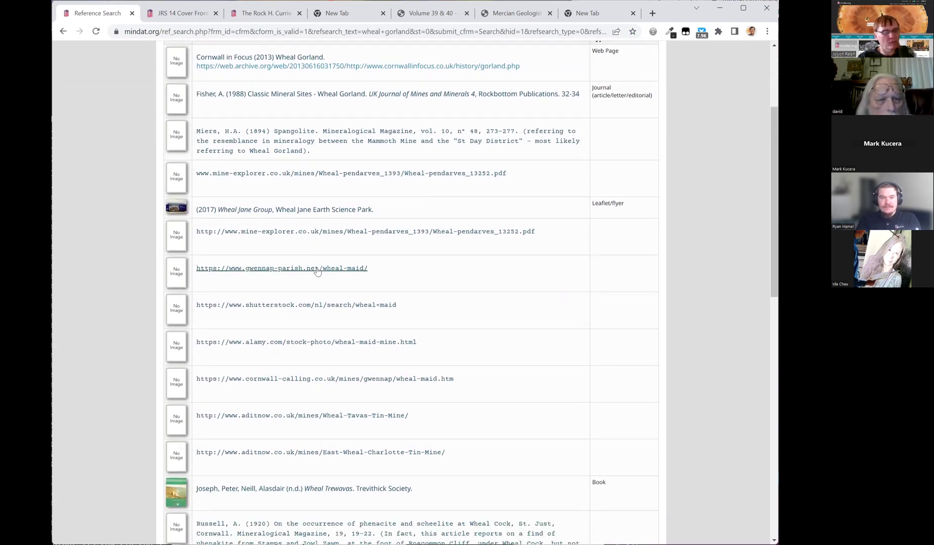
pyautogui.scroll(-3, 317, 272)
pyautogui.scroll(1, 290, 283)
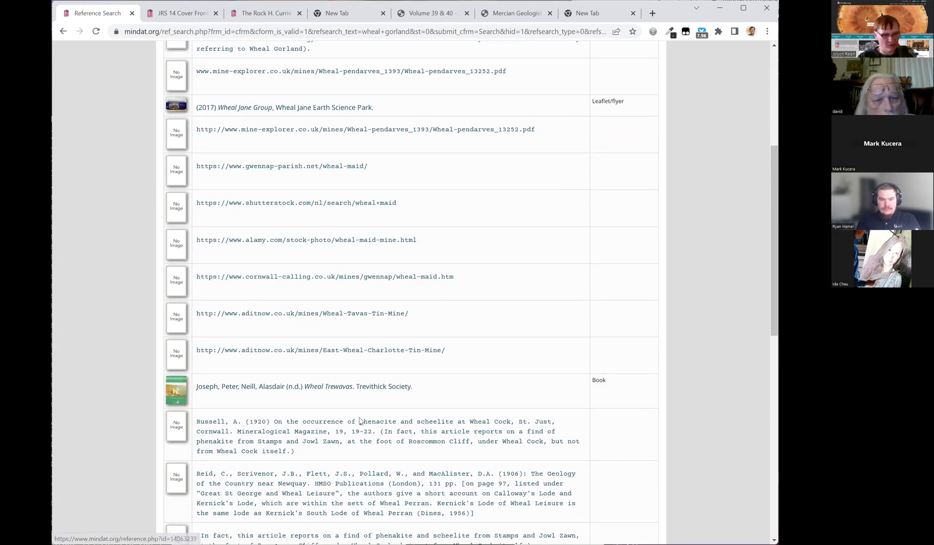
pyautogui.scroll(1, 360, 421)
pyautogui.scroll(2, 360, 421)
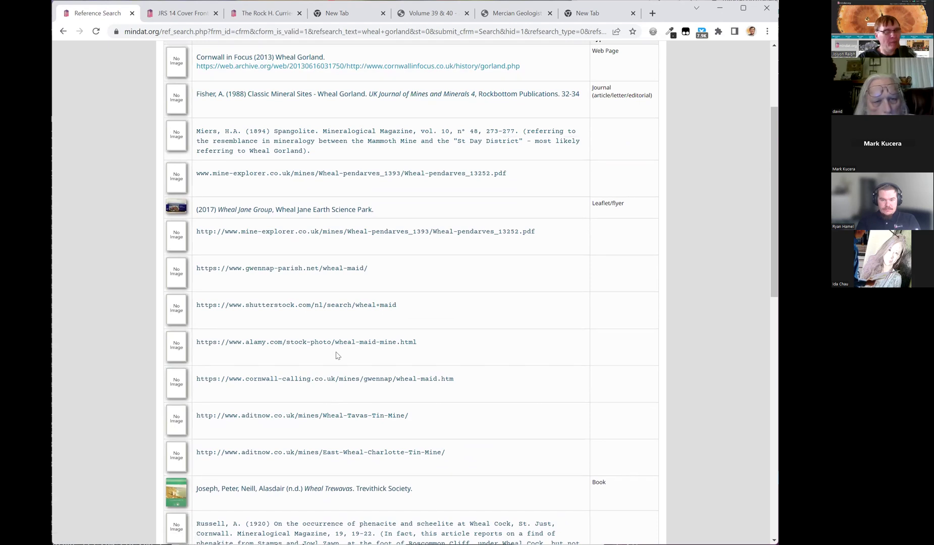
pyautogui.scroll(2, 316, 379)
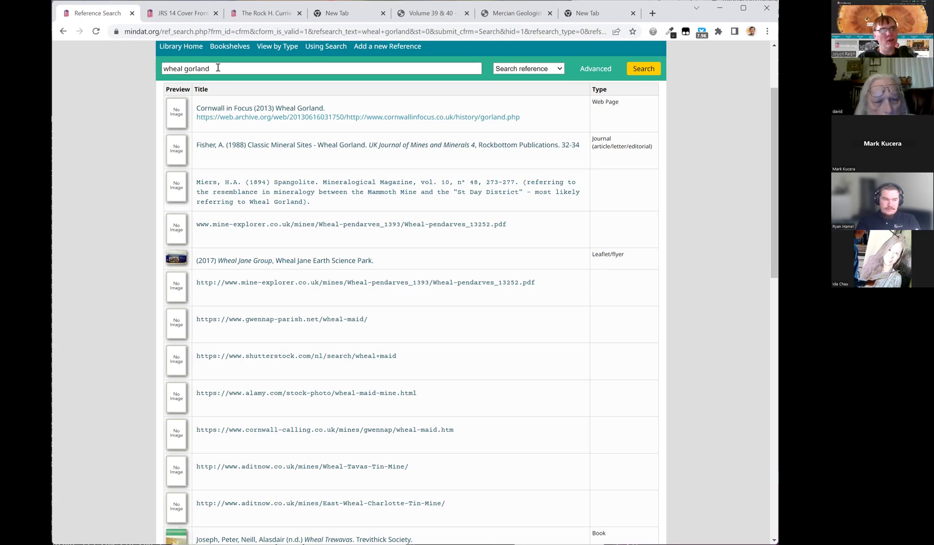
pyautogui.moveTo(208, 71); pyautogui.dragTo(169, 70)
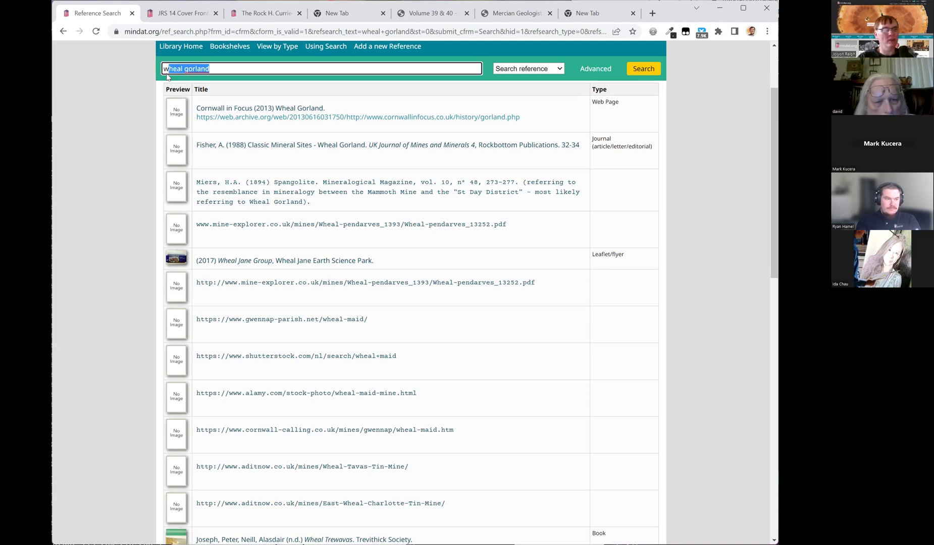
pyautogui.scroll(-3, 212, 374)
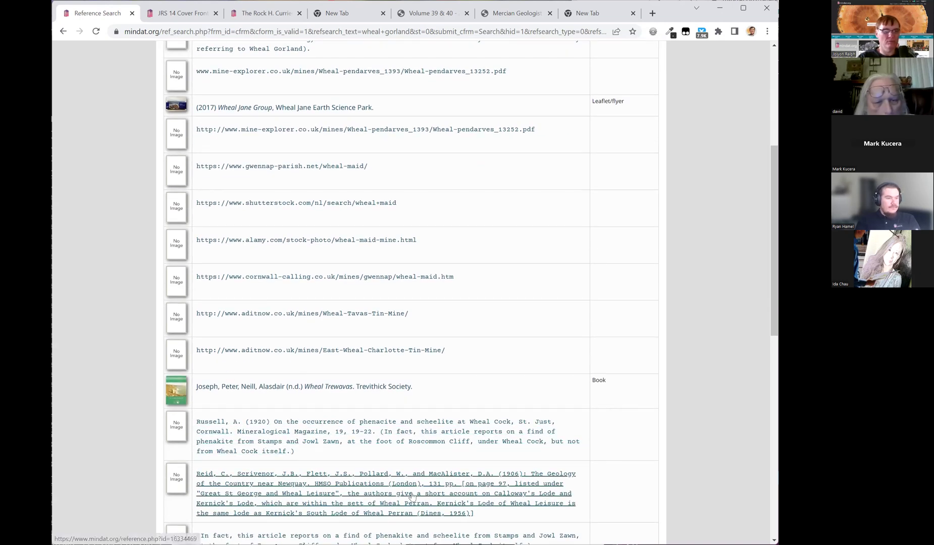
pyautogui.scroll(-3, 372, 445)
pyautogui.scroll(3, 364, 444)
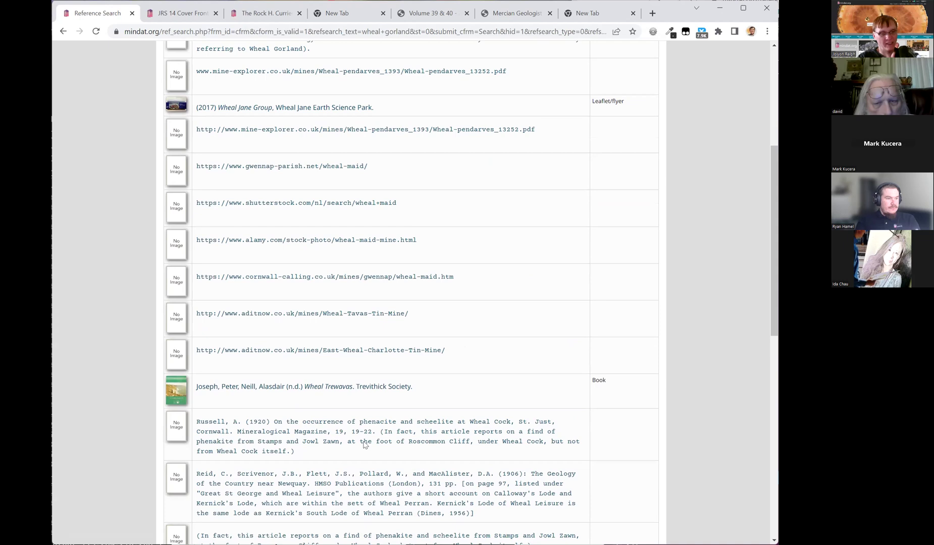
pyautogui.scroll(1, 297, 327)
pyautogui.scroll(-1, 297, 333)
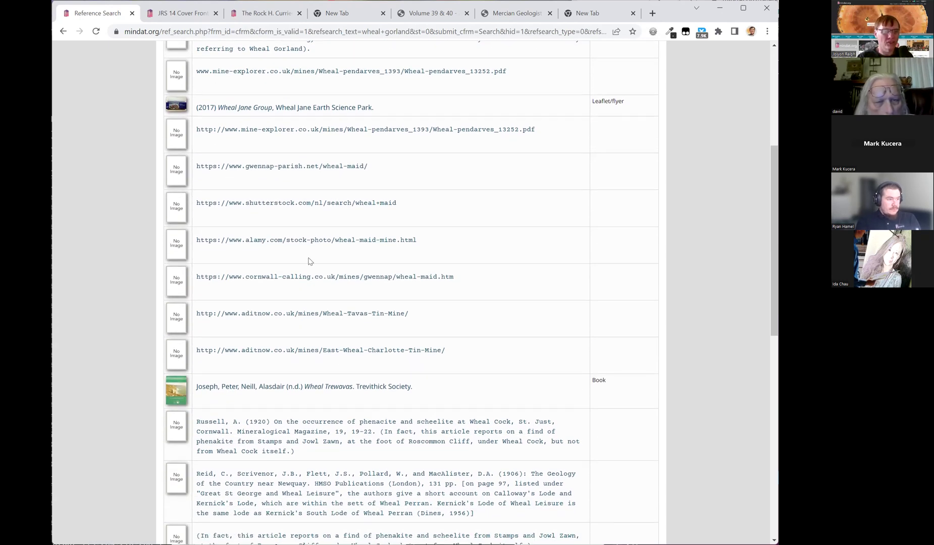
pyautogui.scroll(5, 310, 261)
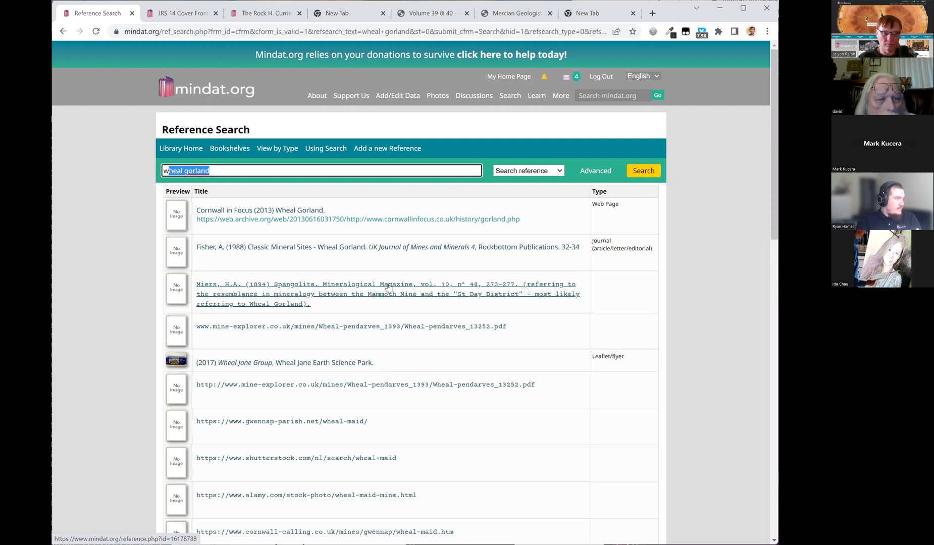
# Step: Switch the wheal gorland search mode to "Search full text"
pyautogui.click(249, 168)
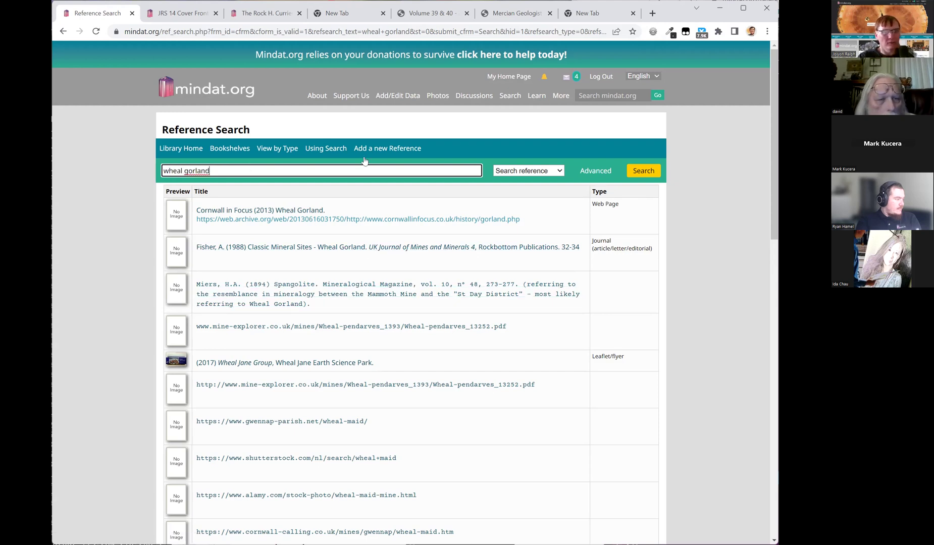
pyautogui.click(548, 172)
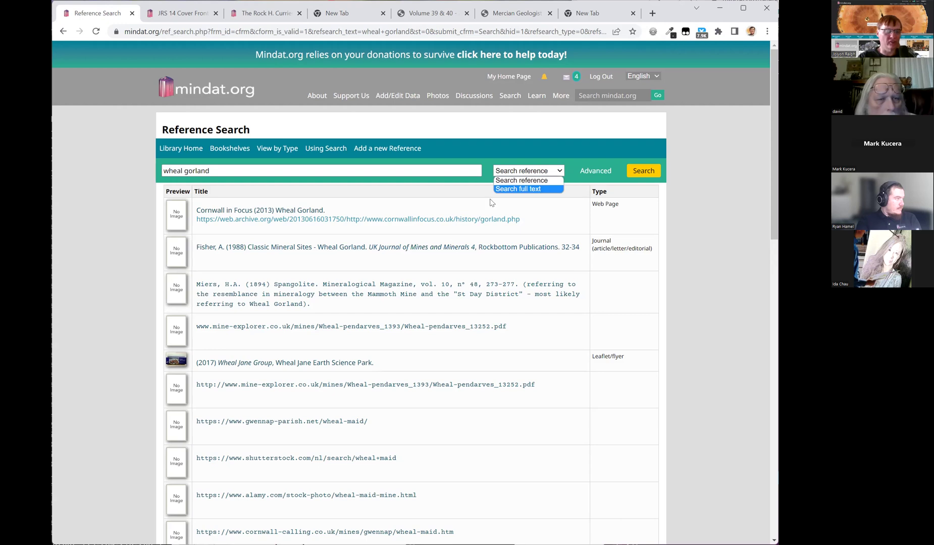
pyautogui.press('Return')
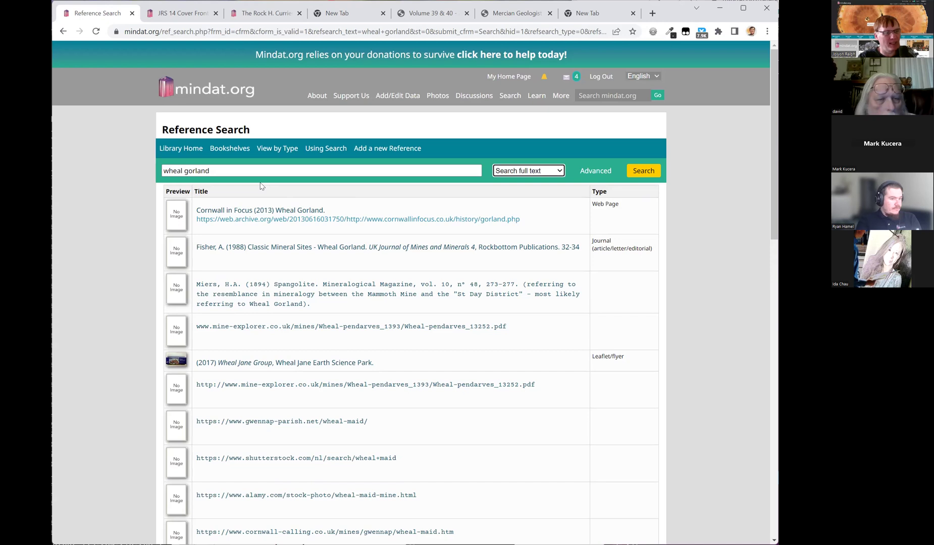
# Step: Run the full-text search for "wheal gorland" and skim the highlighted excerpts in the results
pyautogui.click(645, 171)
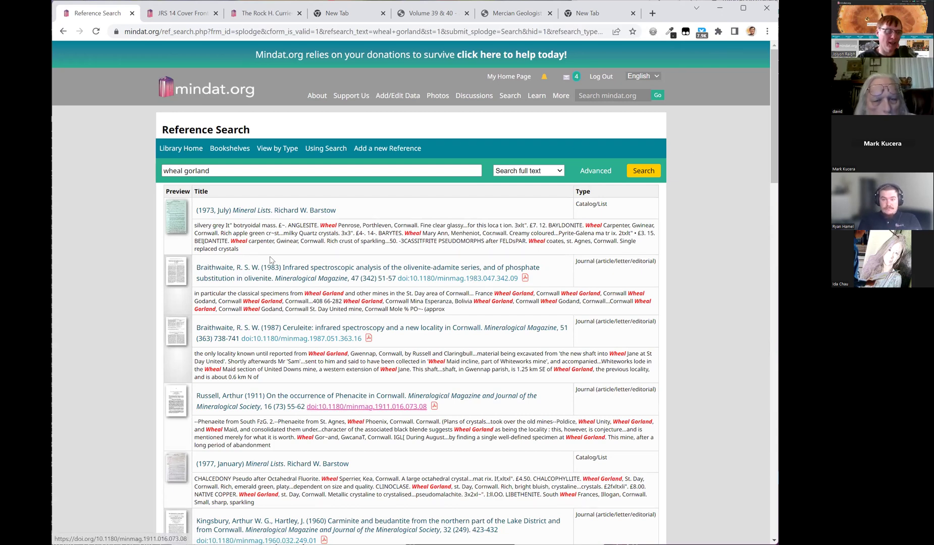
pyautogui.scroll(-1, 290, 246)
pyautogui.scroll(-7, 299, 365)
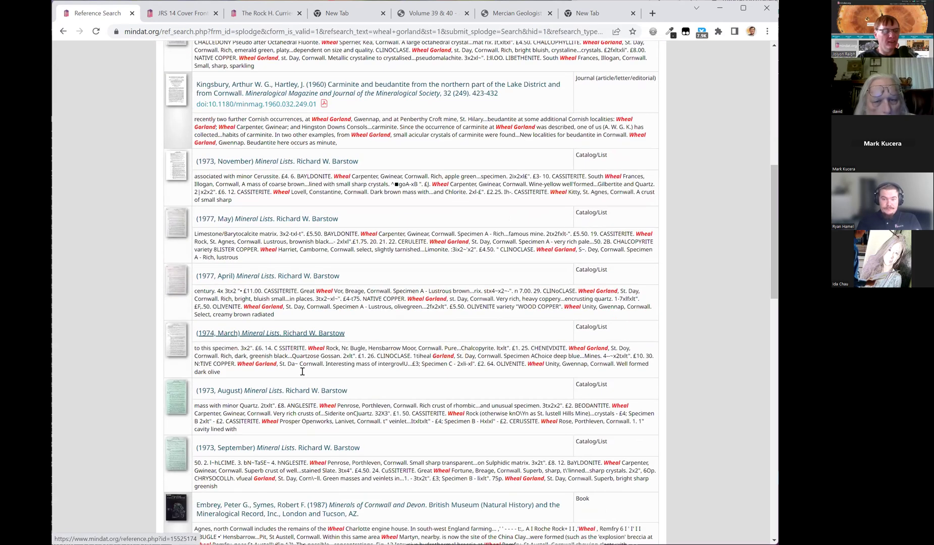
pyautogui.scroll(-6, 303, 372)
pyautogui.scroll(12, 319, 348)
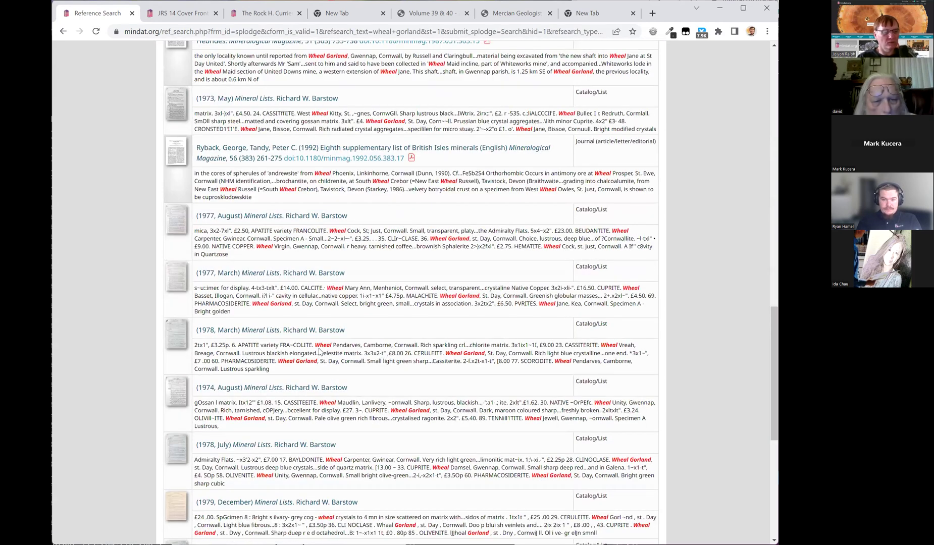
pyautogui.scroll(3, 255, 247)
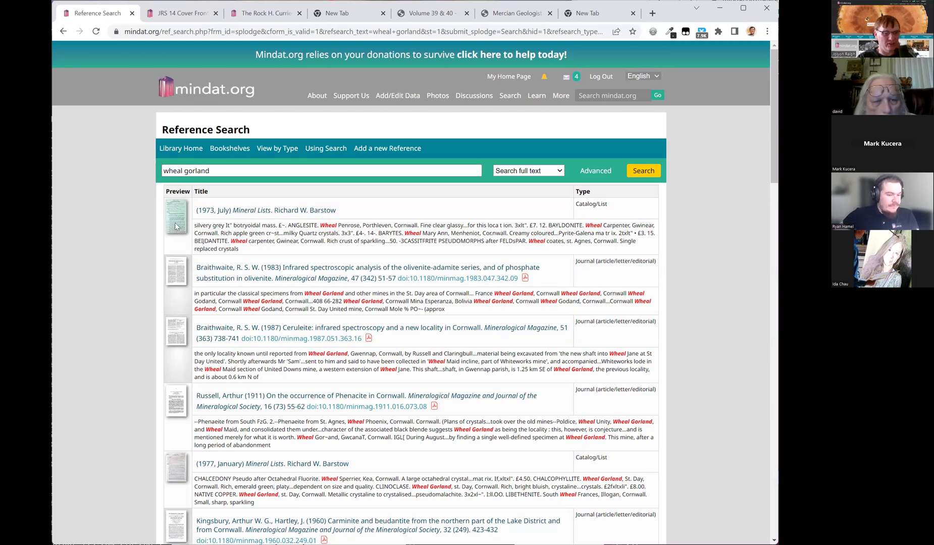
# Step: Find the 1987 book "Minerals of Cornwall and Devon" among the full-text results and open its reference page
pyautogui.scroll(-1, 303, 348)
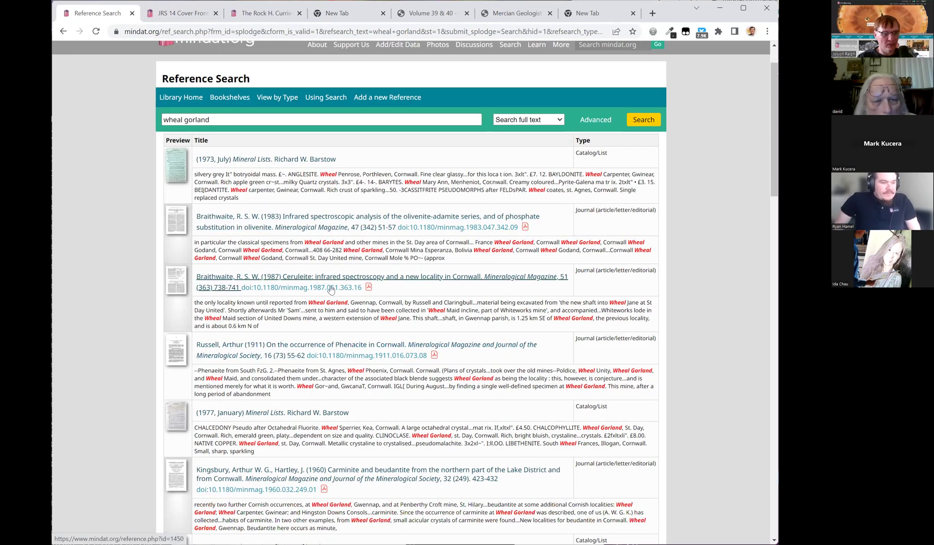
pyautogui.scroll(-2, 362, 385)
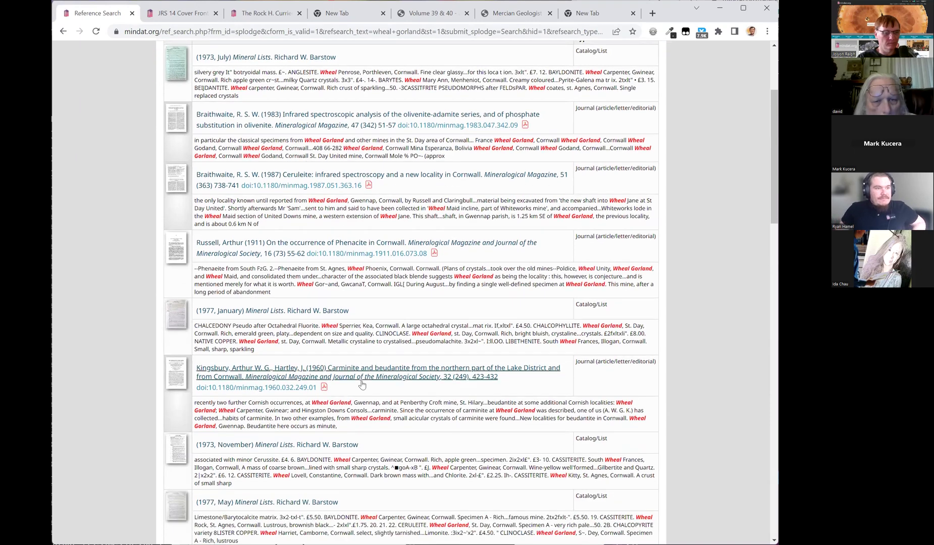
pyautogui.scroll(-2, 361, 385)
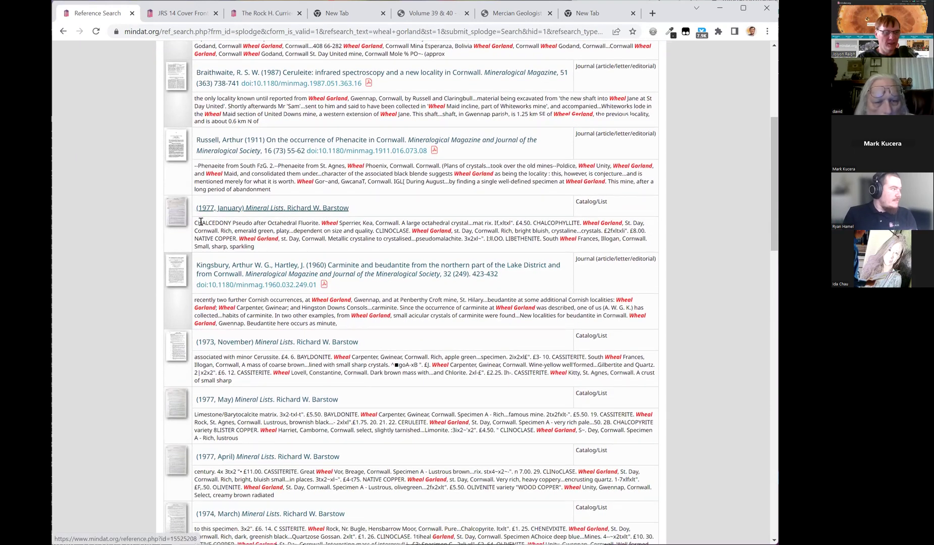
pyautogui.scroll(-3, 187, 383)
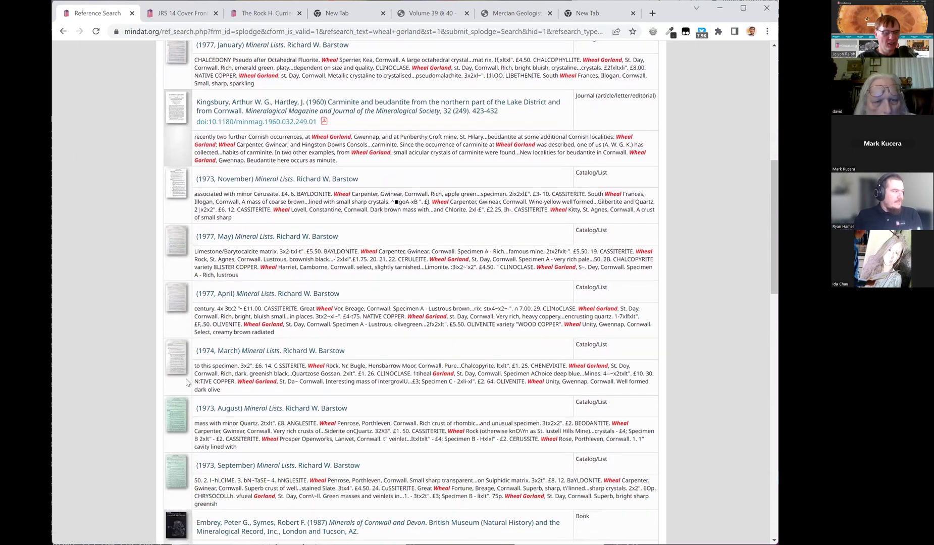
pyautogui.scroll(-4, 187, 382)
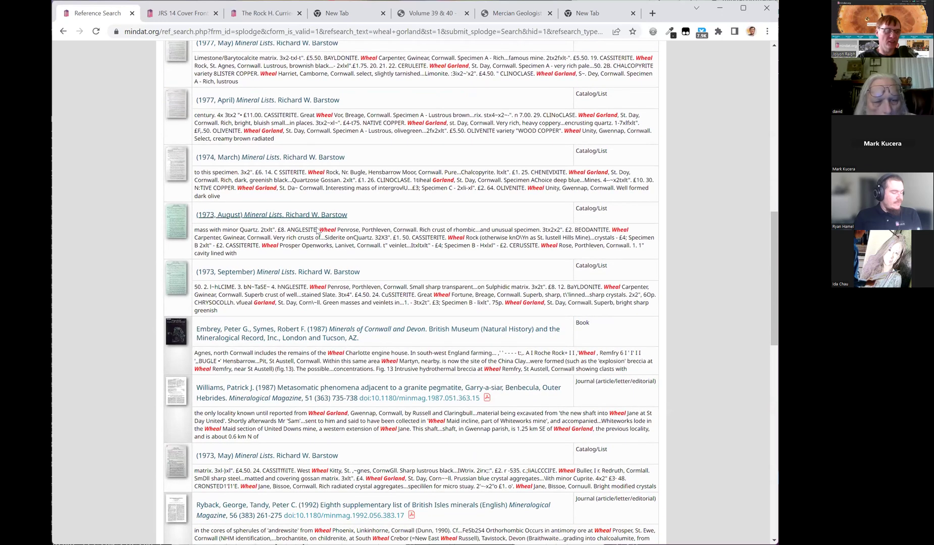
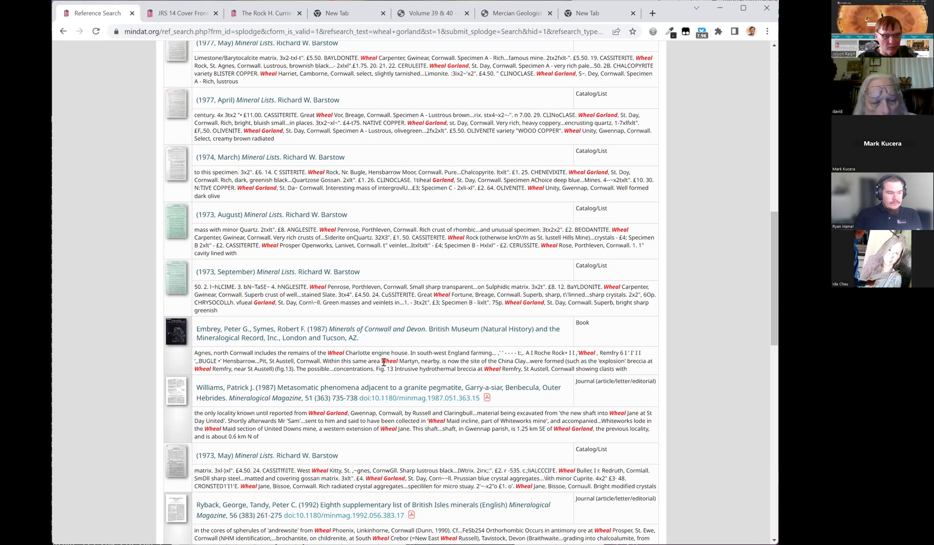
pyautogui.click(262, 338)
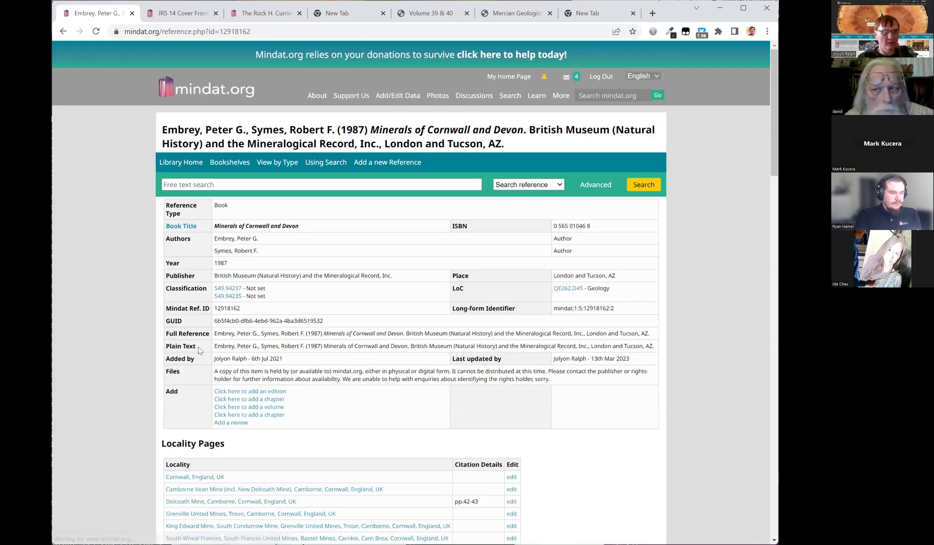
# Step: Examine the book's bibliographic details, file availability note and list of linked locality pages
pyautogui.scroll(-4, 230, 312)
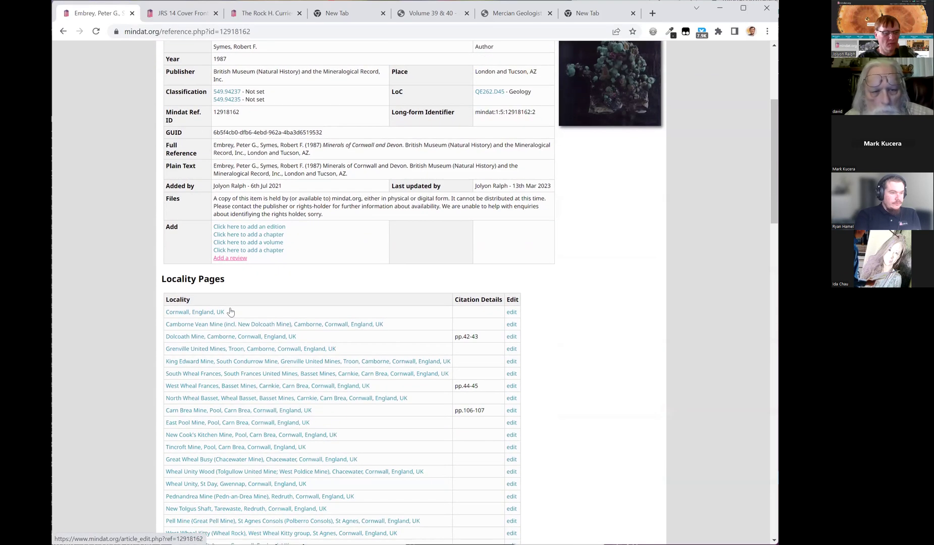
pyautogui.scroll(-4, 229, 311)
pyautogui.moveTo(766, 220); pyautogui.dragTo(770, 166)
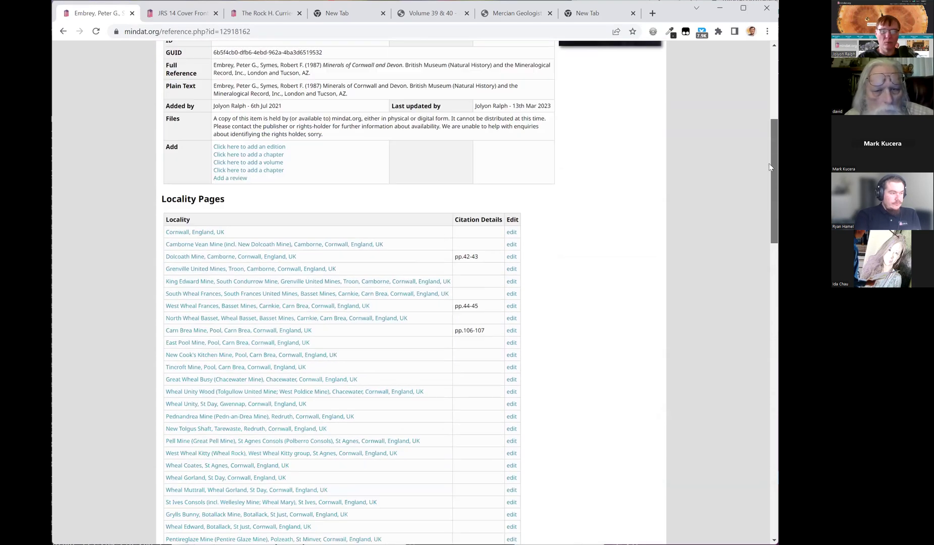
pyautogui.scroll(5, 769, 152)
pyautogui.scroll(-1, 768, 142)
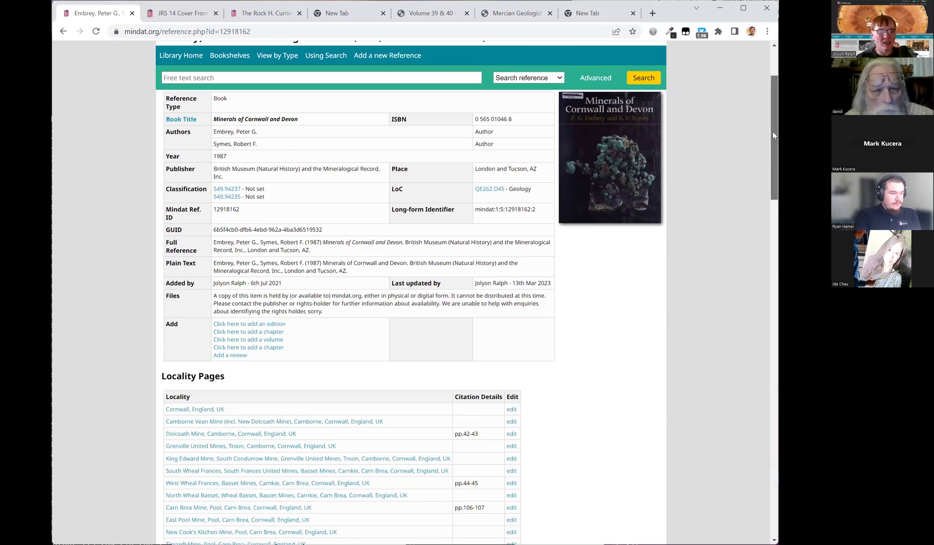
pyautogui.scroll(-4, 772, 197)
pyautogui.moveTo(772, 197); pyautogui.dragTo(771, 236)
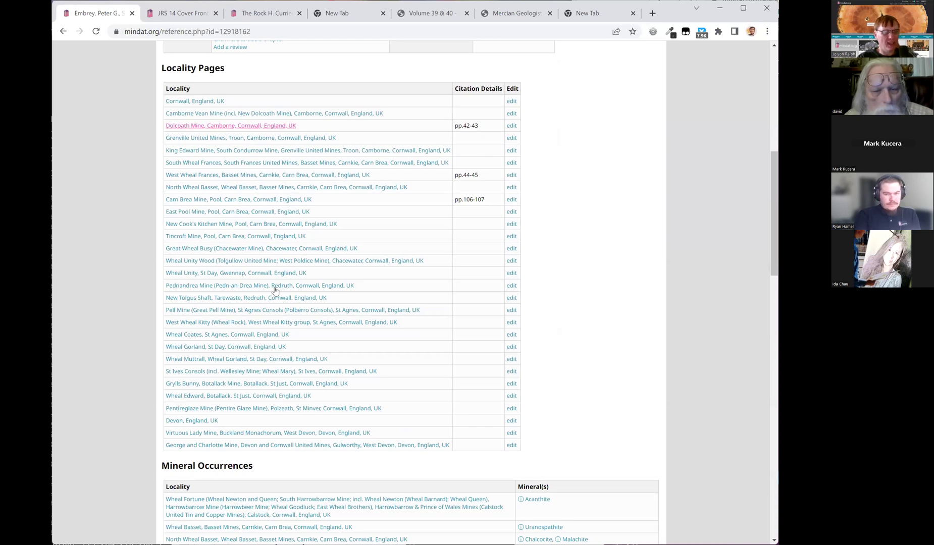
# Step: Examine the book's mineral occurrences by locality and the similar references suggested under See Also
pyautogui.scroll(-5, 273, 293)
pyautogui.scroll(-6, 272, 296)
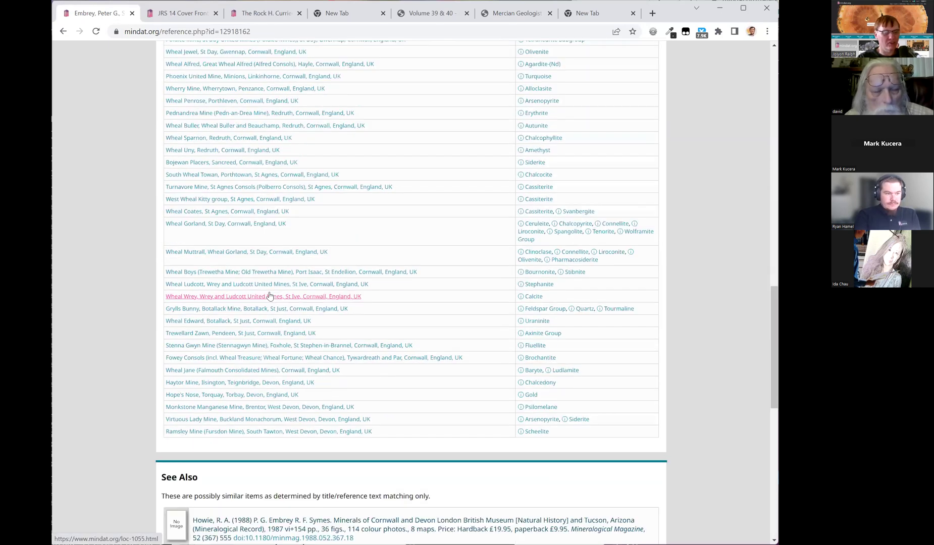
pyautogui.scroll(-4, 270, 296)
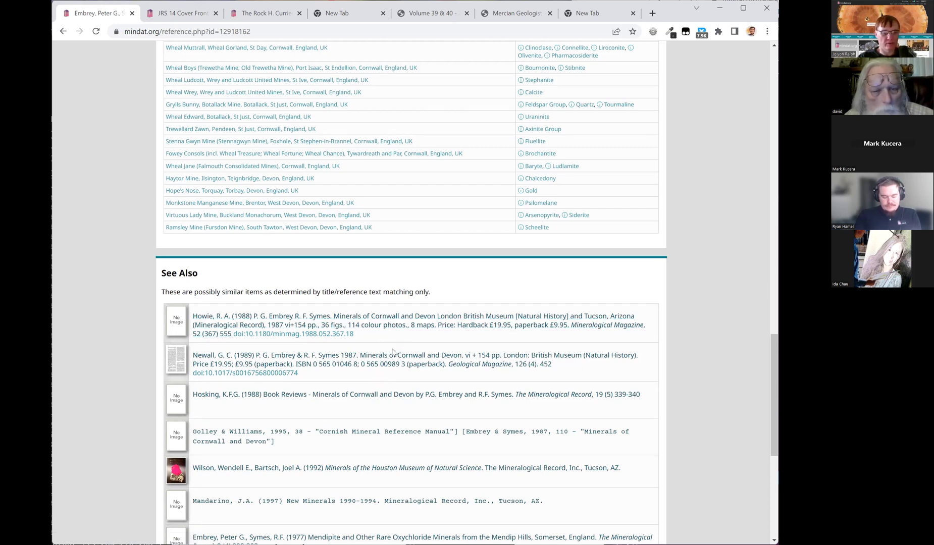
pyautogui.scroll(-4, 301, 435)
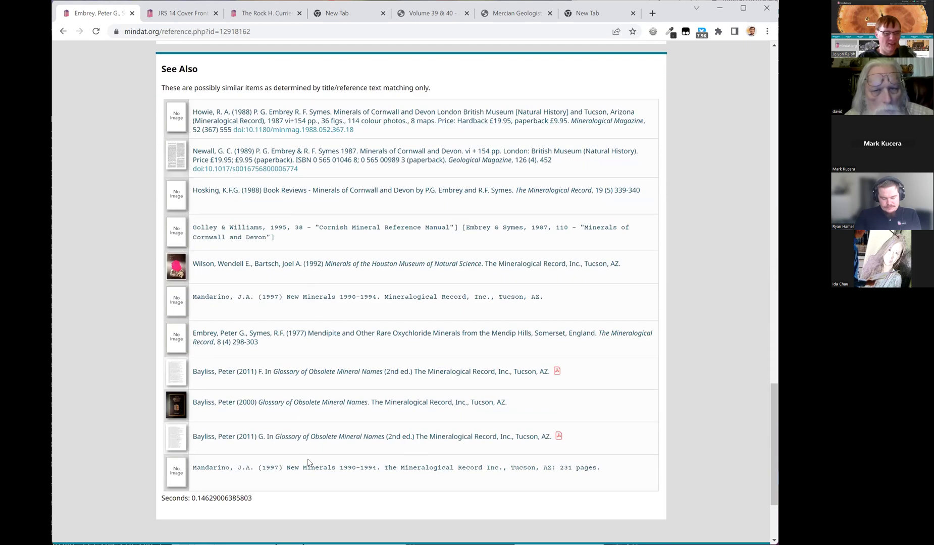
pyautogui.scroll(2, 772, 425)
pyautogui.moveTo(772, 425); pyautogui.dragTo(744, 393)
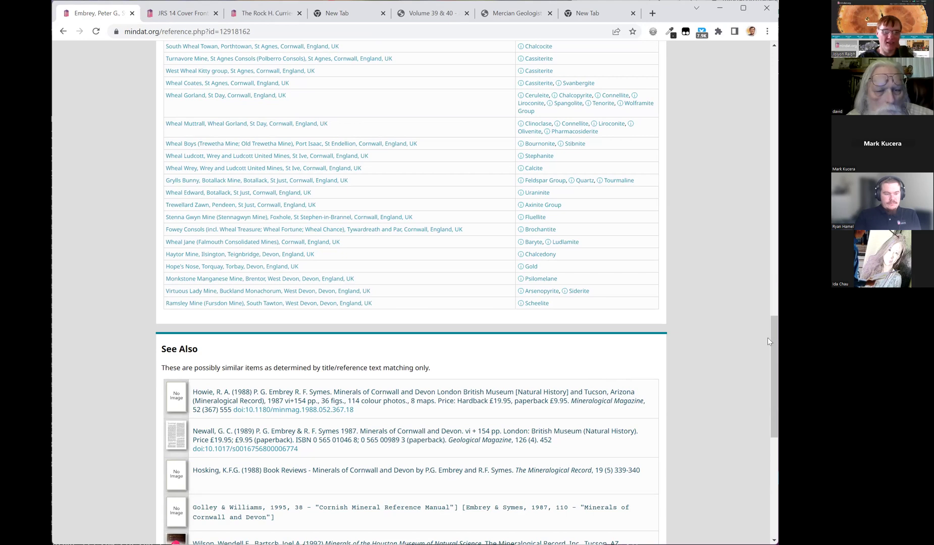
pyautogui.scroll(-1, 773, 354)
pyautogui.moveTo(776, 351); pyautogui.dragTo(771, 304)
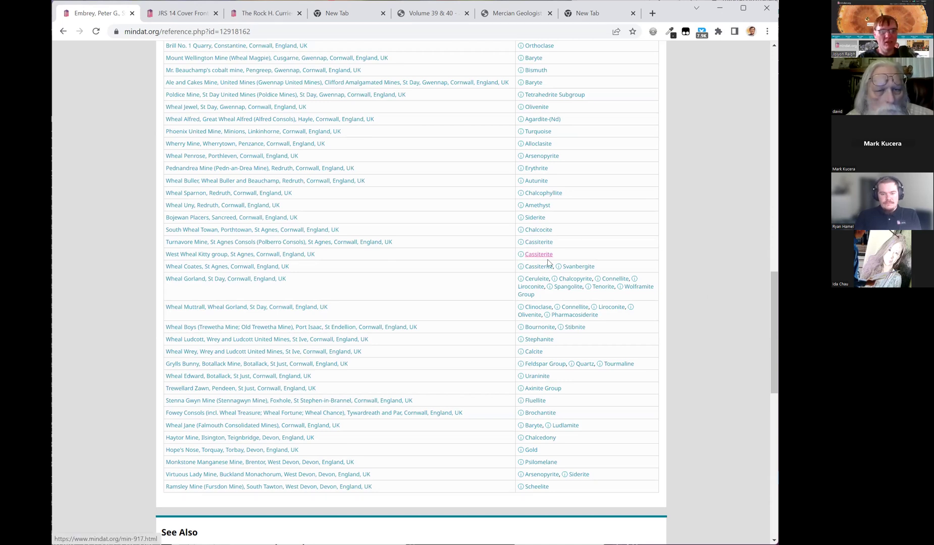
# Step: Review the whole book page again, comparing its reference details with the cited localities and mineral occurrences
pyautogui.scroll(20, 549, 263)
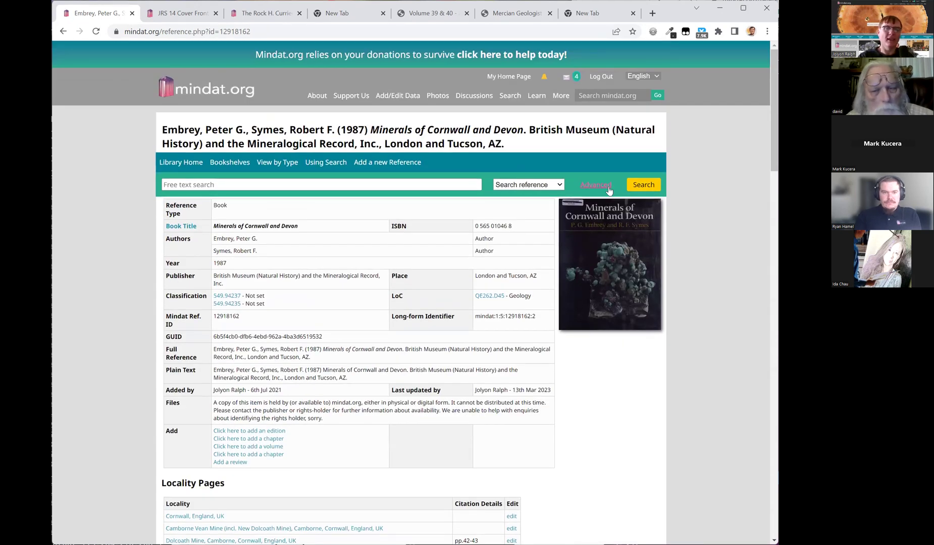
pyautogui.scroll(-15, 606, 303)
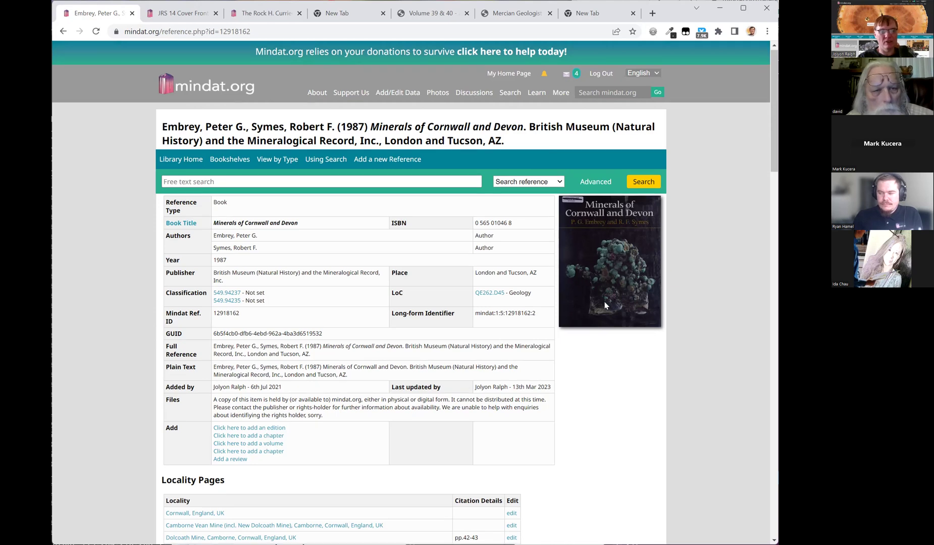
pyautogui.scroll(-7, 592, 300)
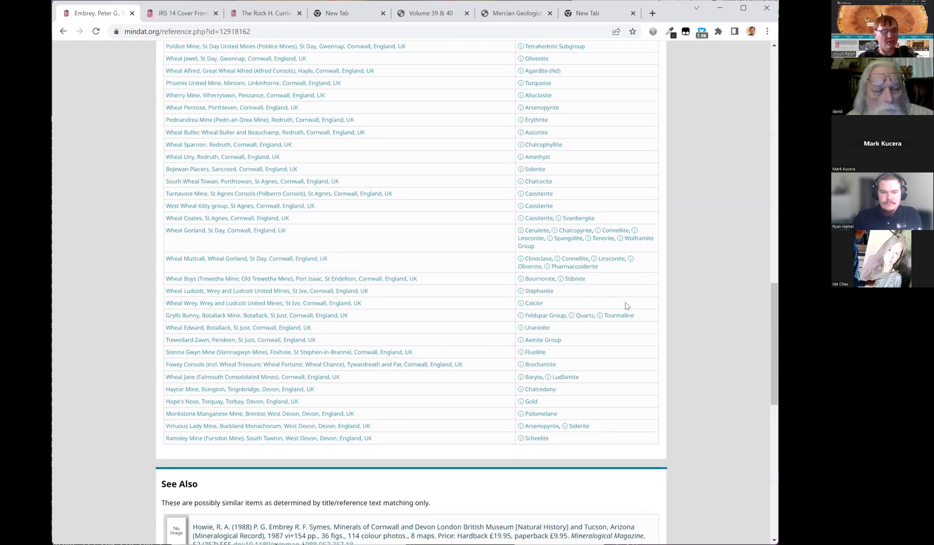
pyautogui.moveTo(770, 327); pyautogui.dragTo(769, 110)
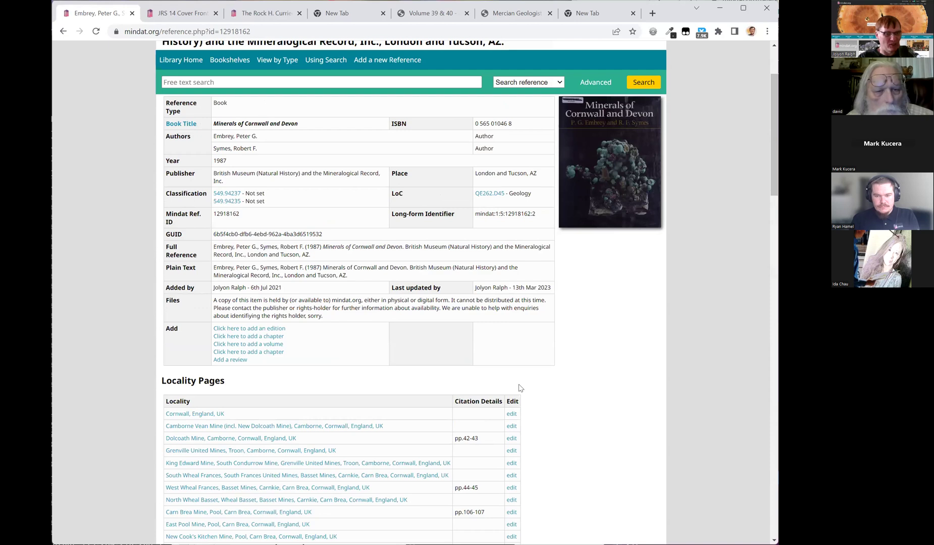
pyautogui.scroll(-5, 539, 423)
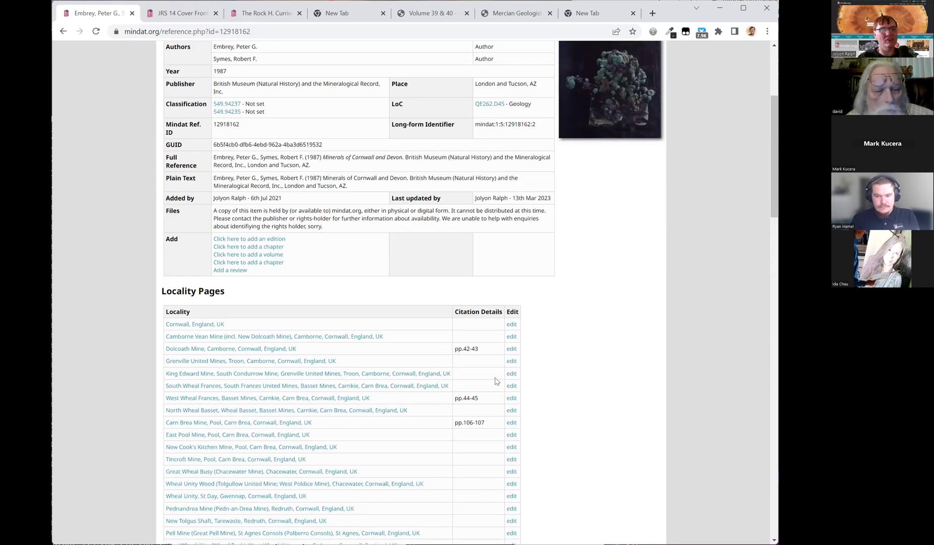
pyautogui.scroll(-1, 283, 250)
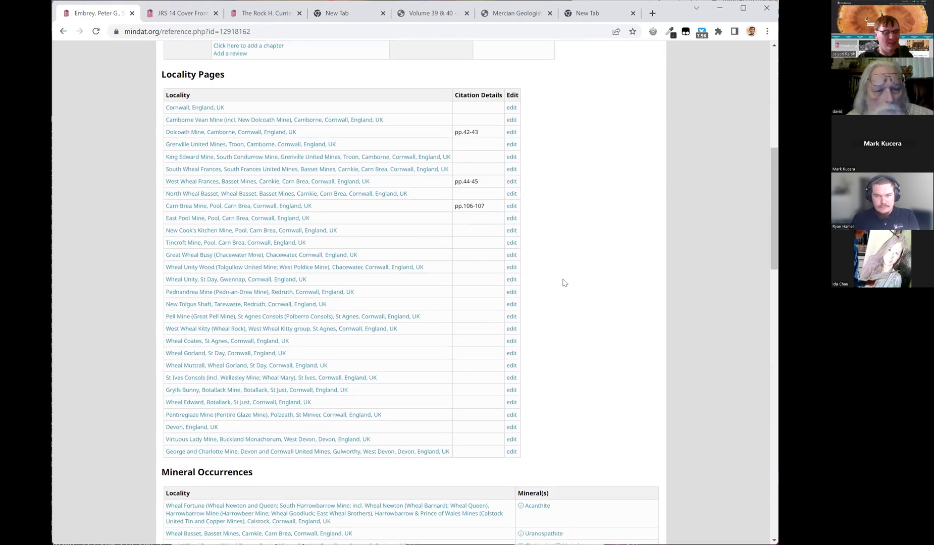
pyautogui.moveTo(771, 204); pyautogui.dragTo(771, 324)
pyautogui.scroll(7, 578, 294)
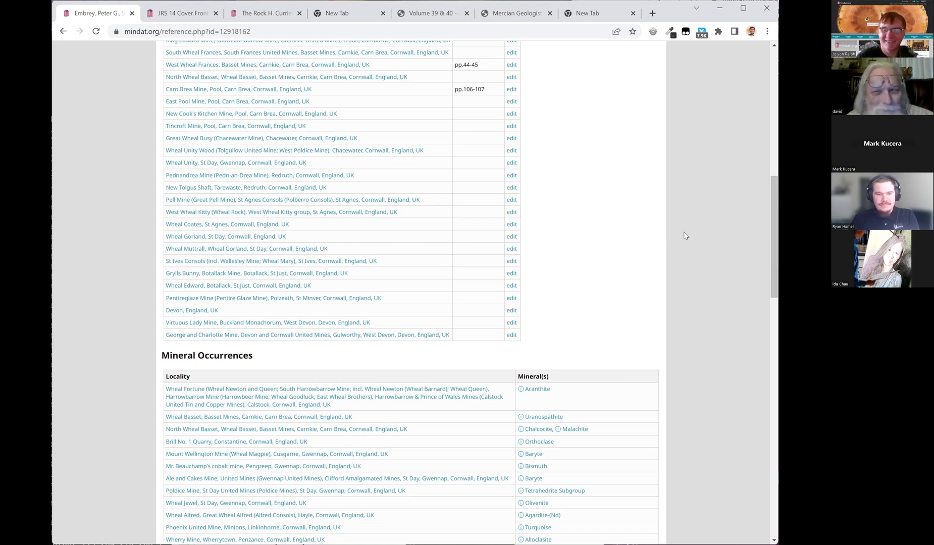
pyautogui.moveTo(773, 246); pyautogui.dragTo(762, 82)
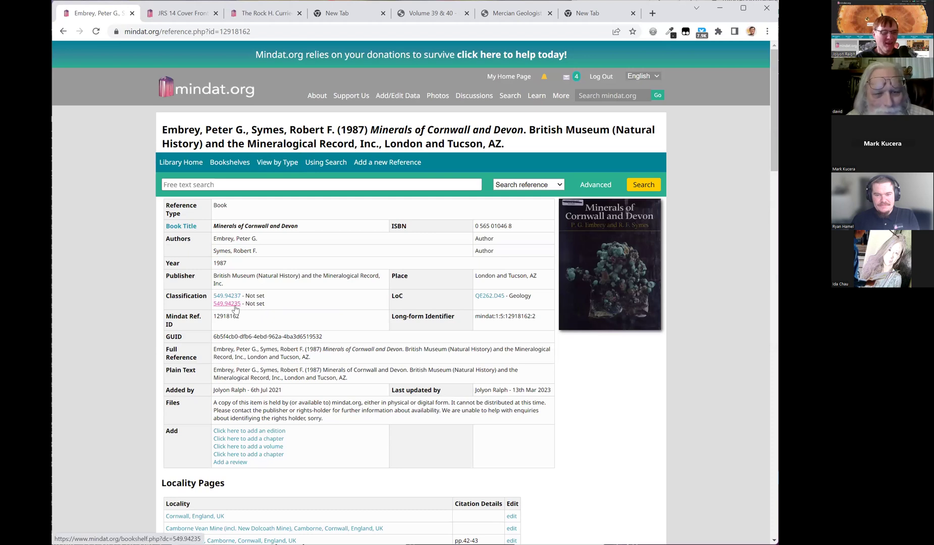
# Step: Enter "wheal gorland" as the reference search text and show the advanced search filters
pyautogui.click(226, 184)
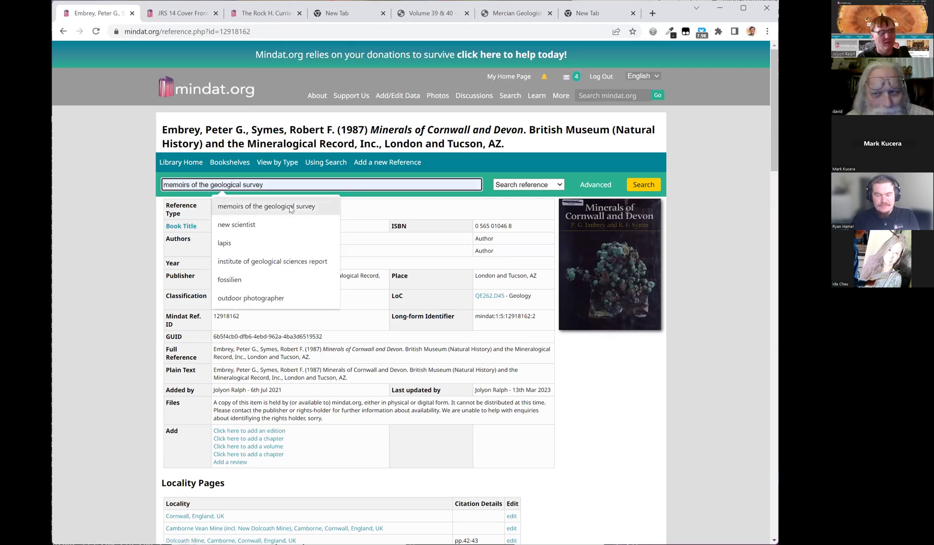
pyautogui.press('Escape')
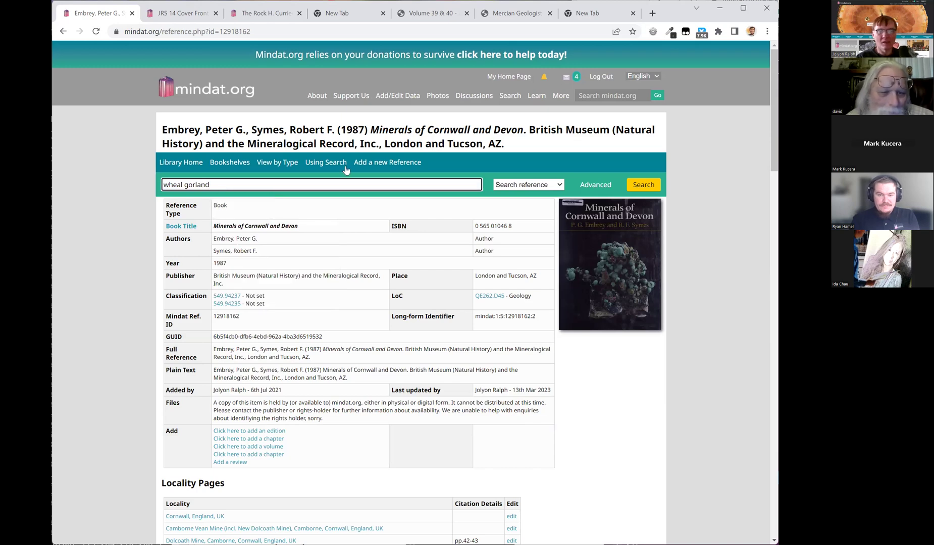
pyautogui.click(596, 185)
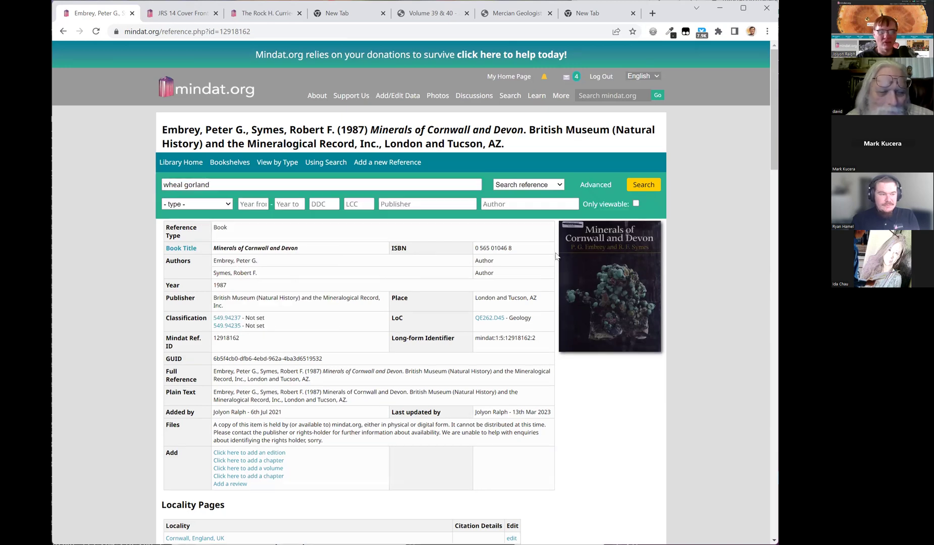
# Step: Search the full text of the library for "wheal gorland", limited to viewable items only
pyautogui.click(534, 185)
pyautogui.press('Return')
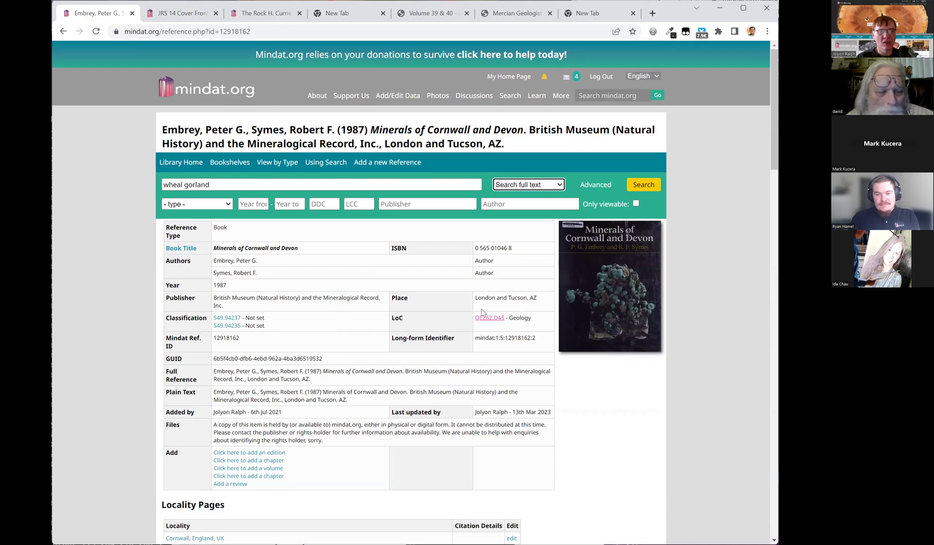
pyautogui.click(636, 204)
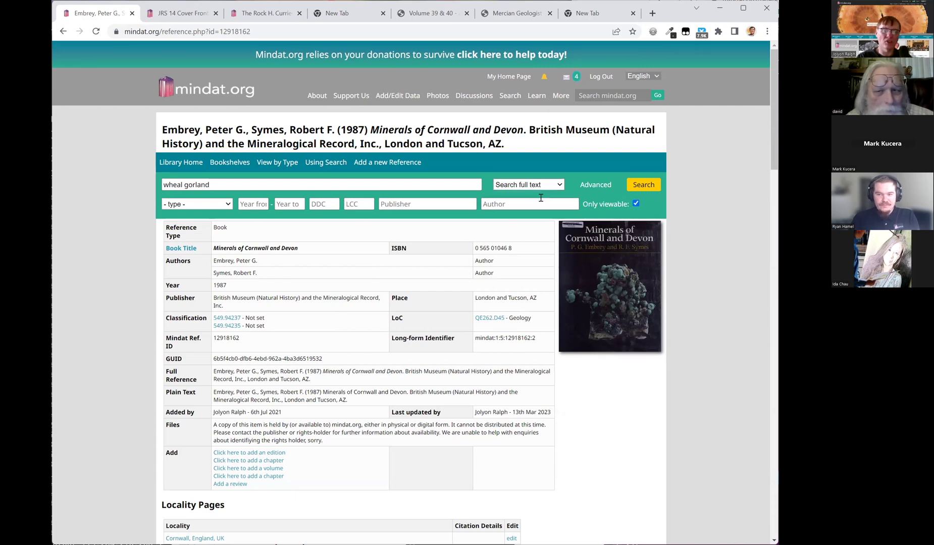
pyautogui.click(644, 184)
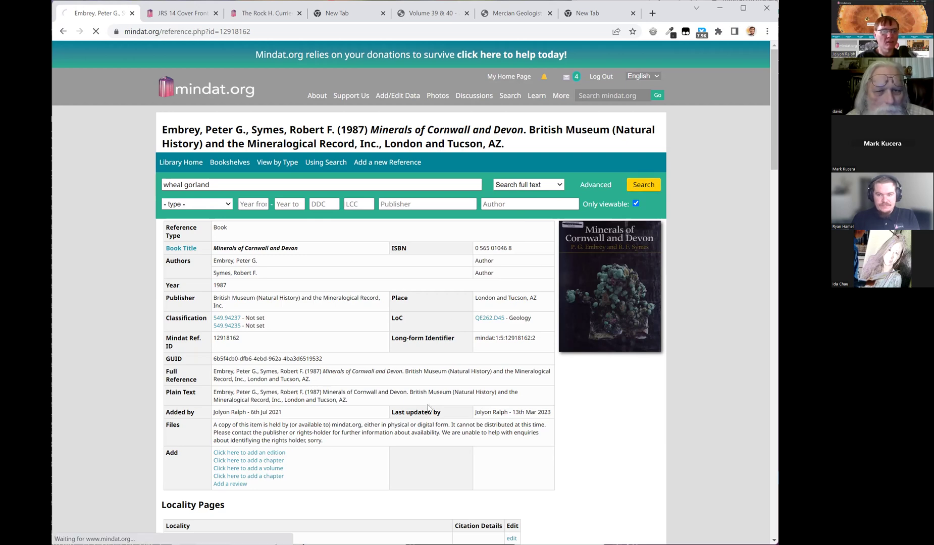
# Step: Look through the Wheal Gorland results and open the primary document of the September 1973 Mineral Lists catalogue
pyautogui.scroll(-5, 374, 381)
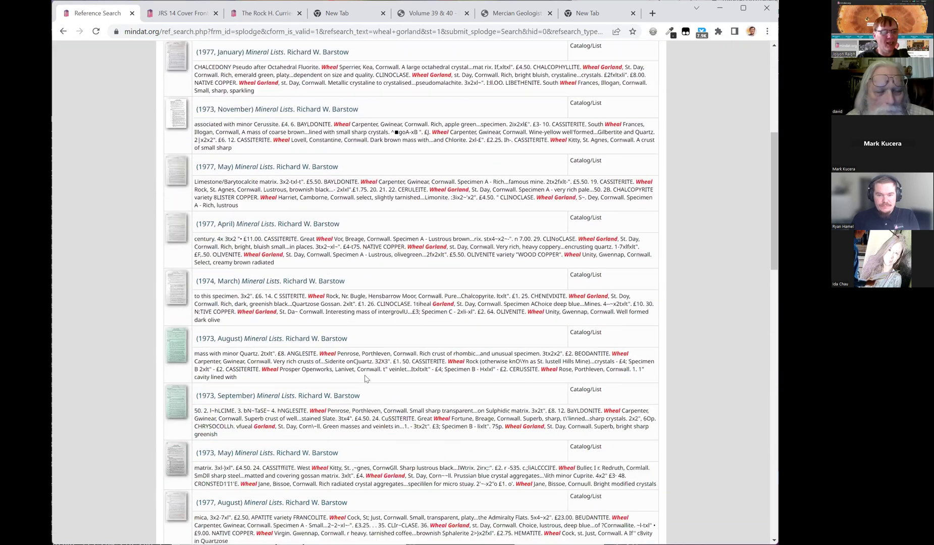
pyautogui.scroll(-13, 367, 379)
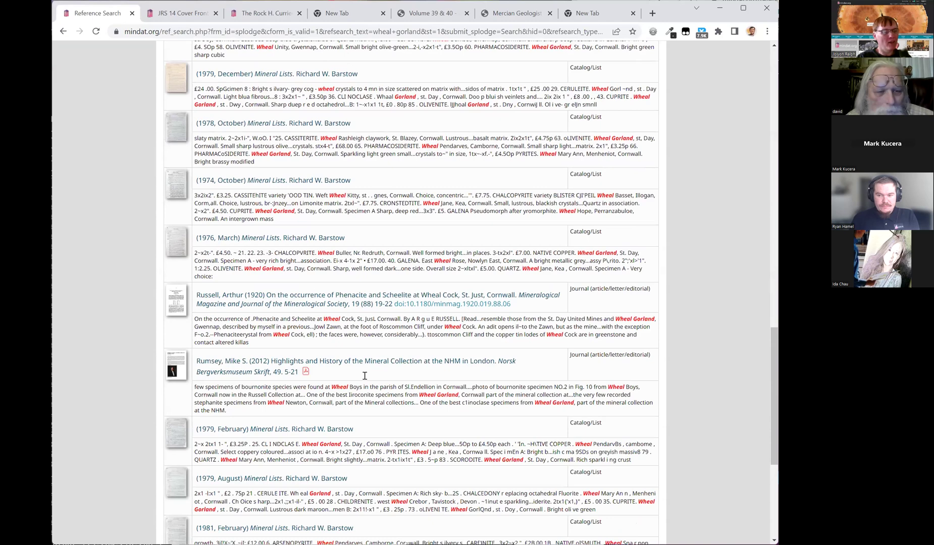
pyautogui.scroll(-4, 365, 379)
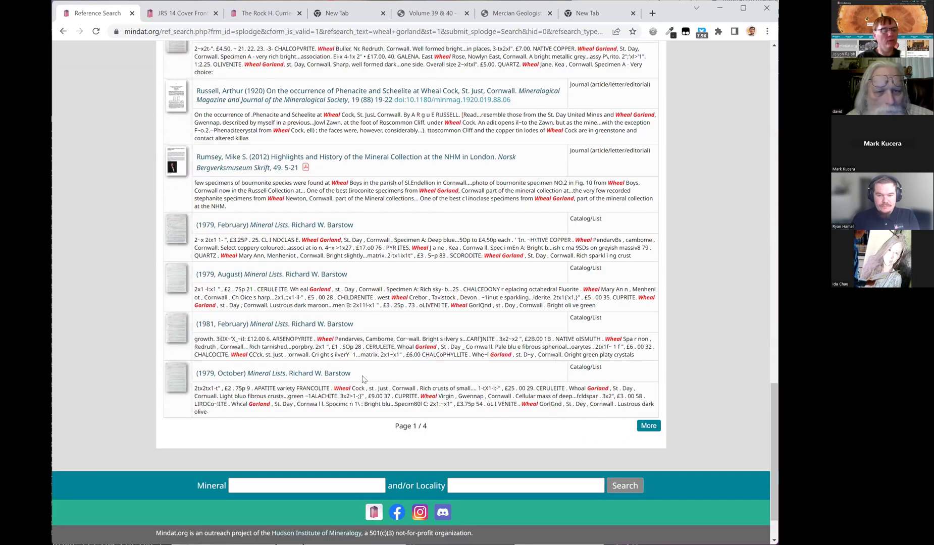
pyautogui.scroll(8, 362, 380)
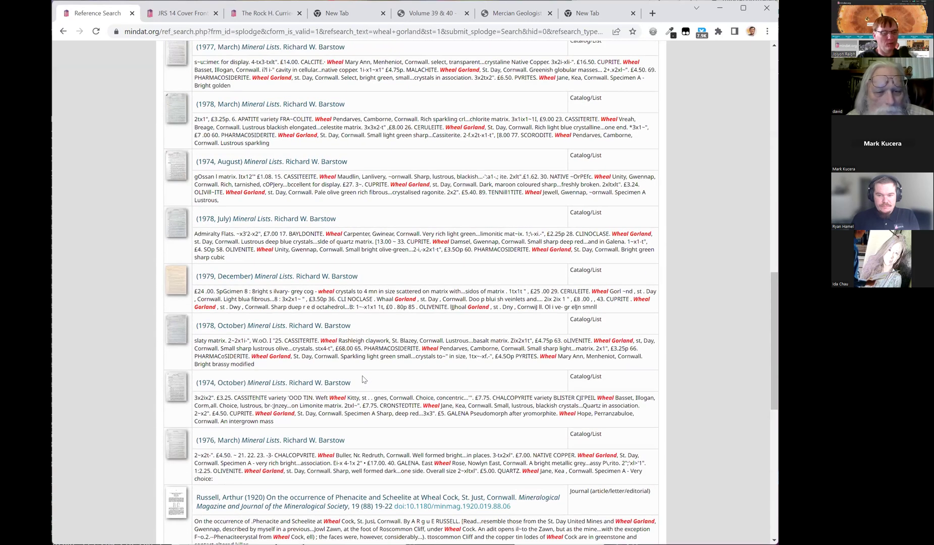
pyautogui.scroll(5, 362, 378)
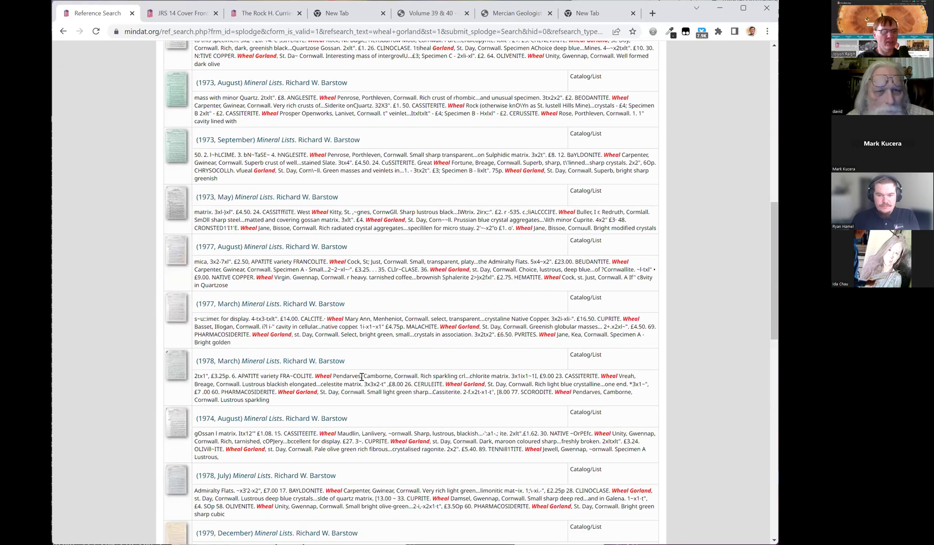
pyautogui.click(290, 147)
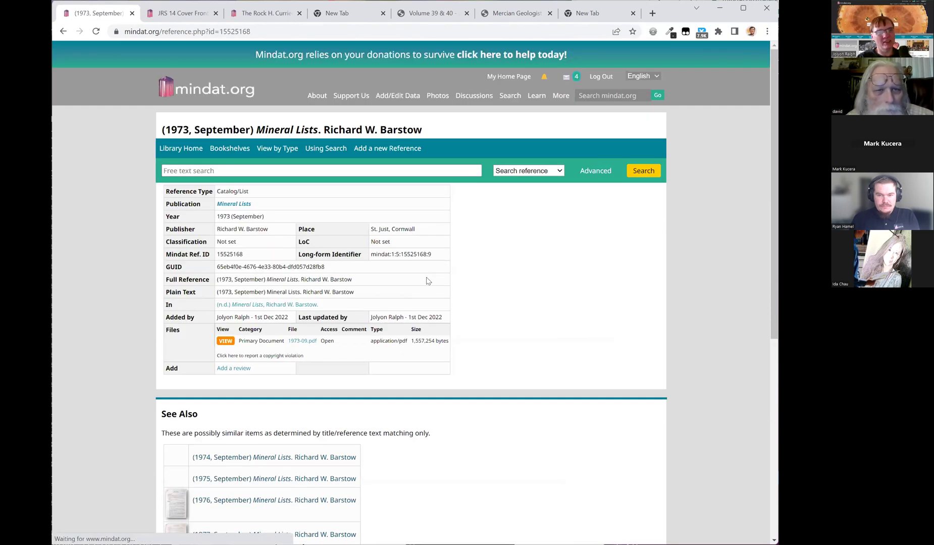
pyautogui.click(225, 341)
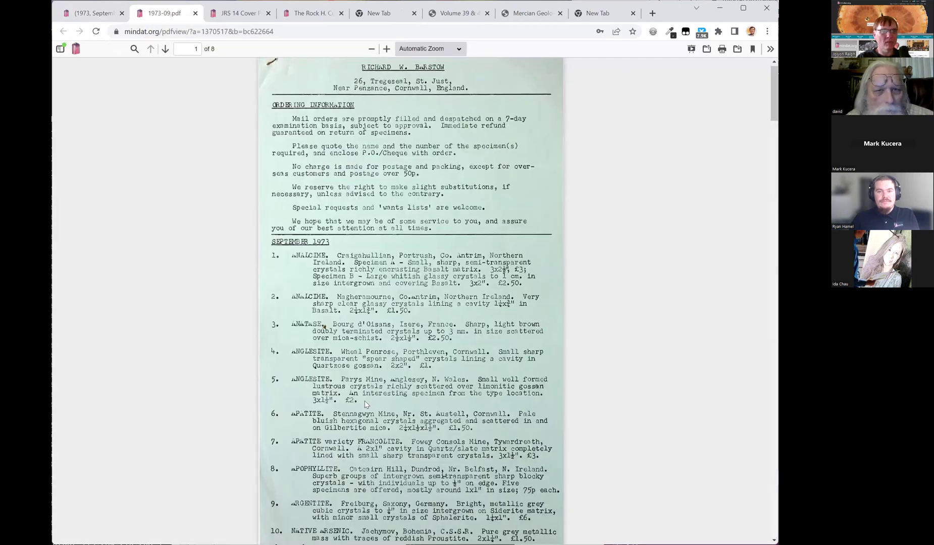
# Step: Find "gorland" in the September 1973 catalogue and go back and forth through its matches
pyautogui.click(134, 49)
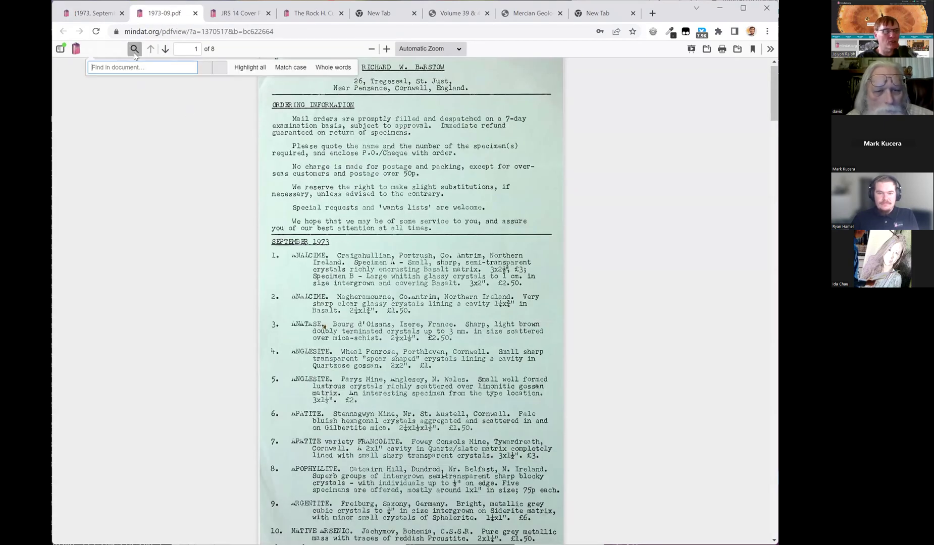
pyautogui.write('gorland')
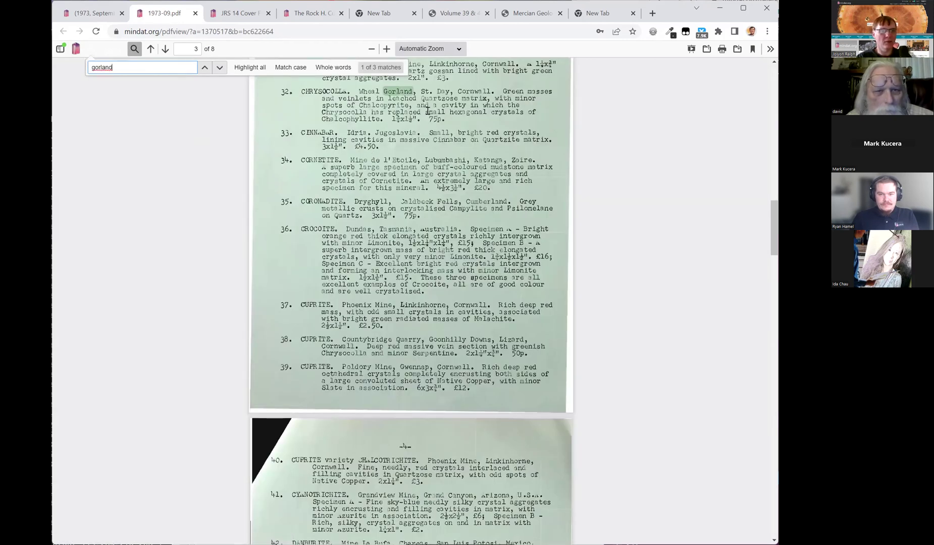
pyautogui.click(220, 68)
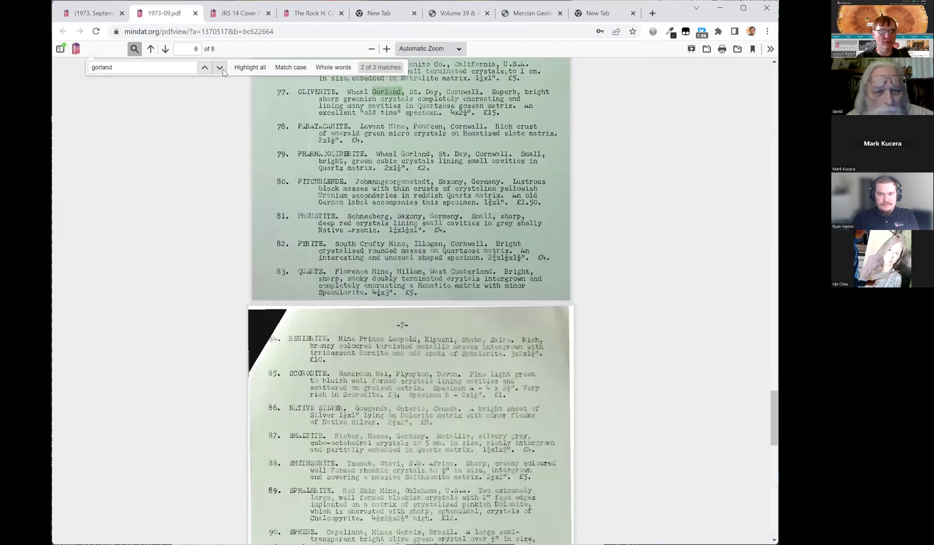
pyautogui.click(220, 68)
pyautogui.scroll(4, 414, 166)
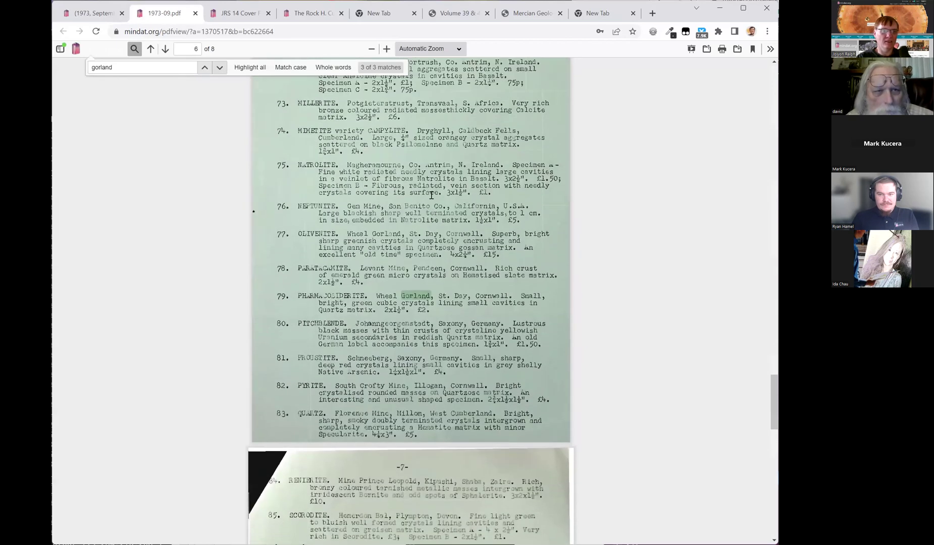
pyautogui.click(205, 68)
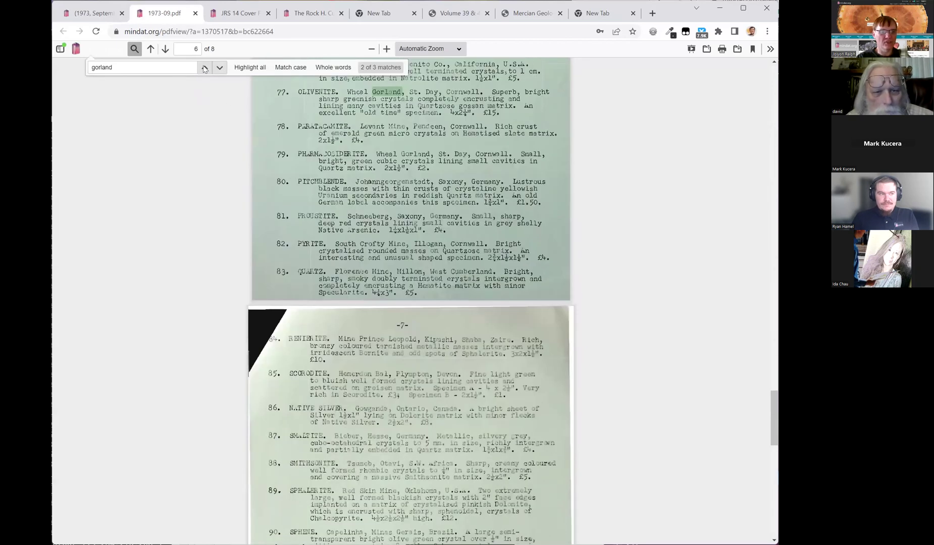
pyautogui.click(205, 68)
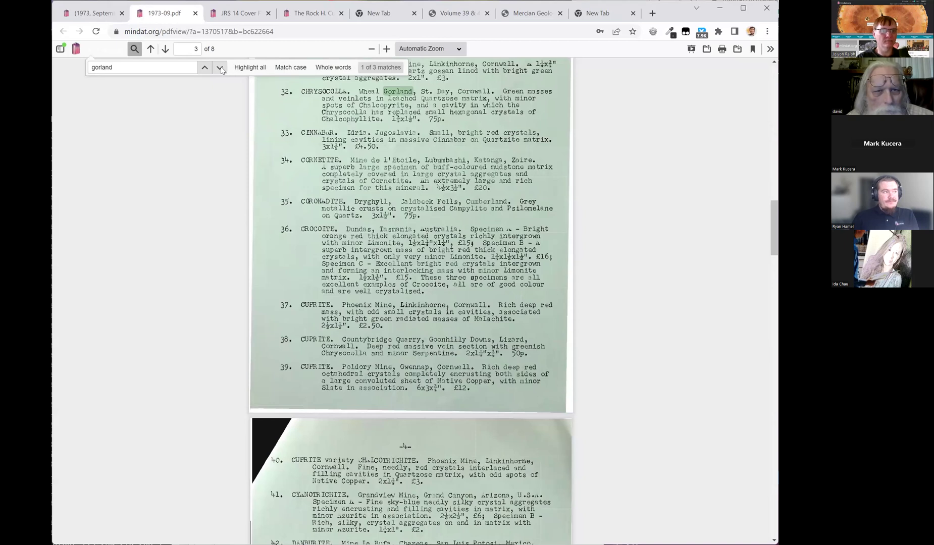
pyautogui.click(220, 68)
pyautogui.click(219, 68)
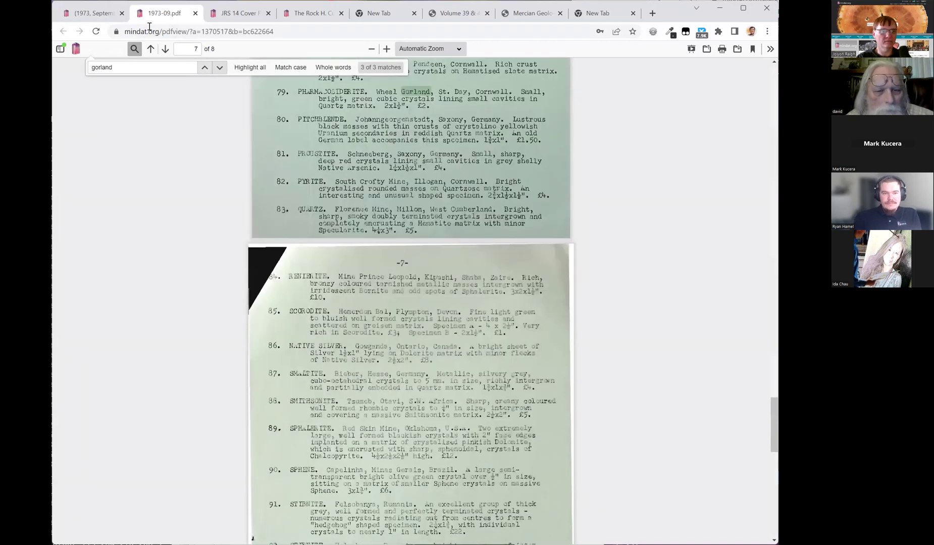
# Step: Close the catalogue document and search the library references for "clinoclase gorland"
pyautogui.click(195, 13)
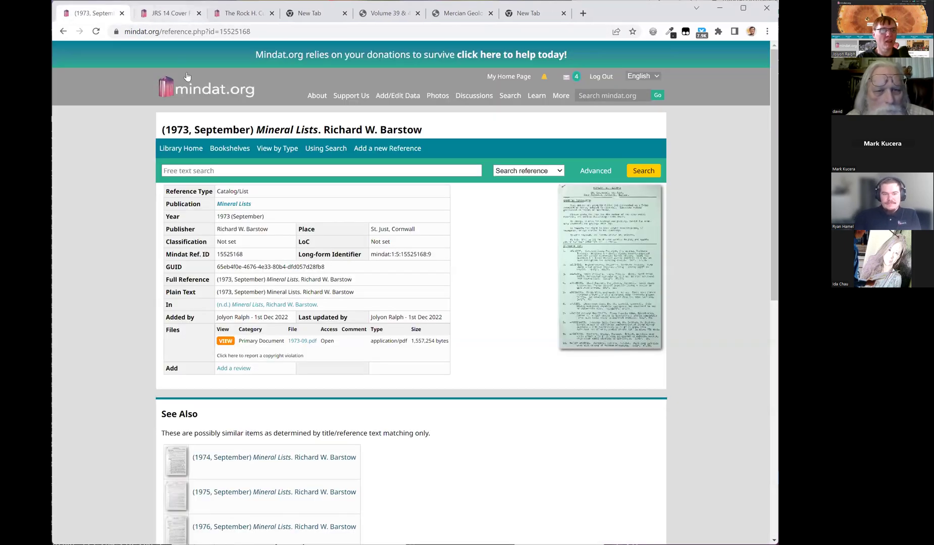
pyautogui.click(237, 171)
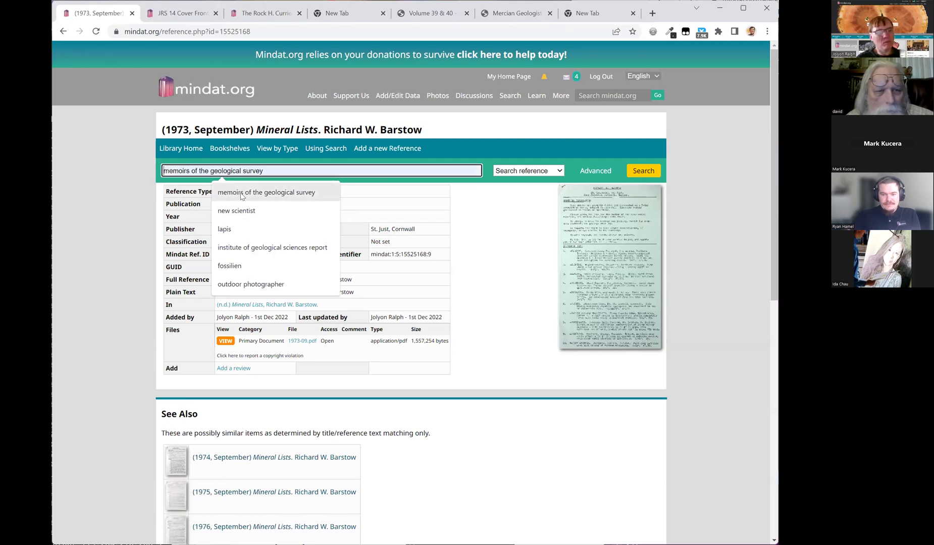
pyautogui.write('cl')
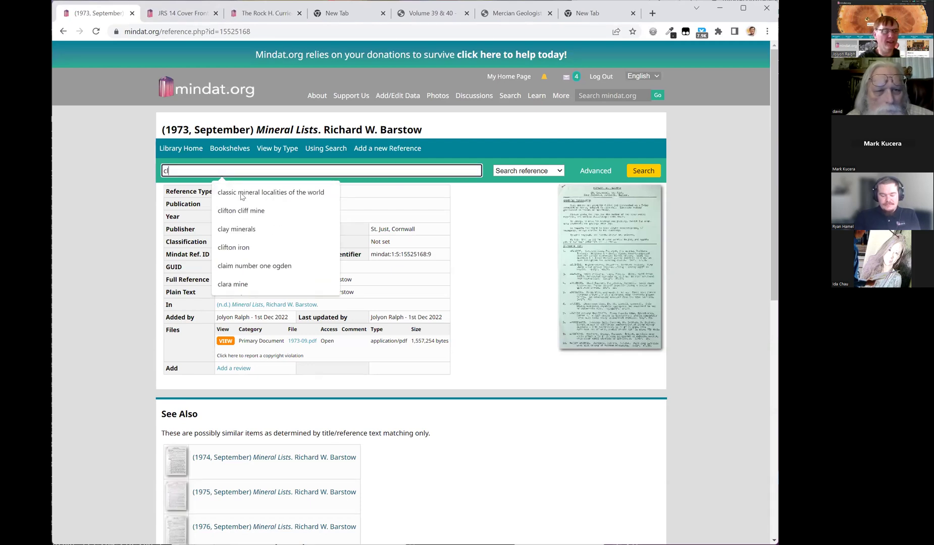
pyautogui.write('inolc')
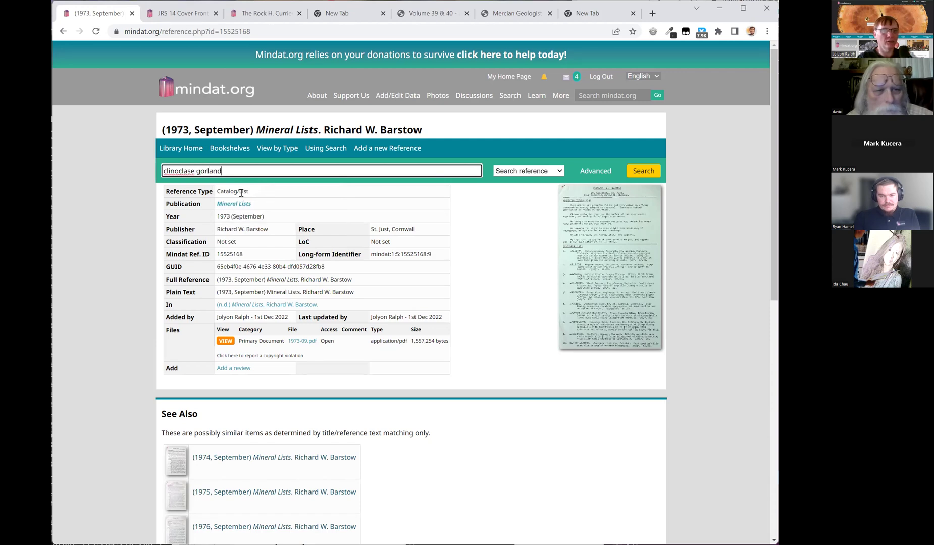
pyautogui.click(641, 171)
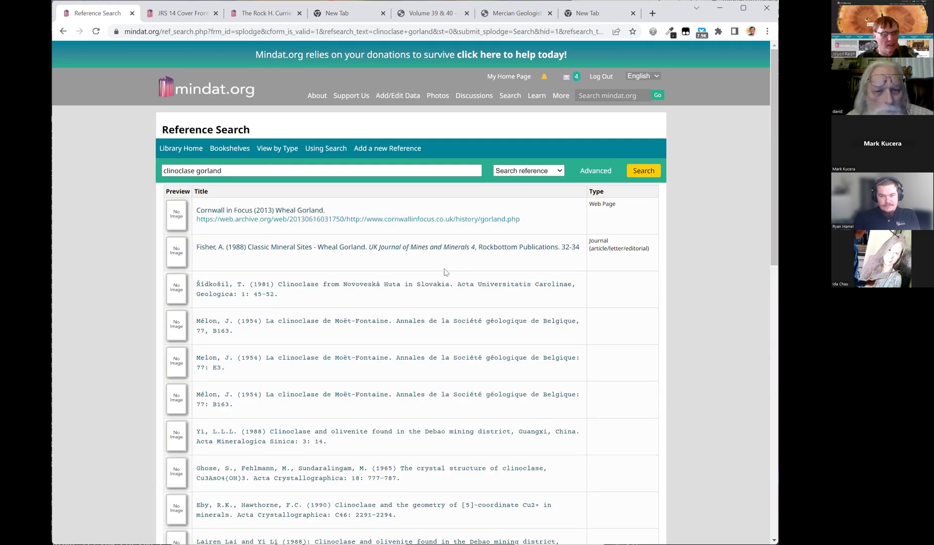
# Step: Switch the "clinoclase gorland" search to full text and run it again
pyautogui.click(539, 171)
pyautogui.click(525, 190)
pyautogui.click(643, 171)
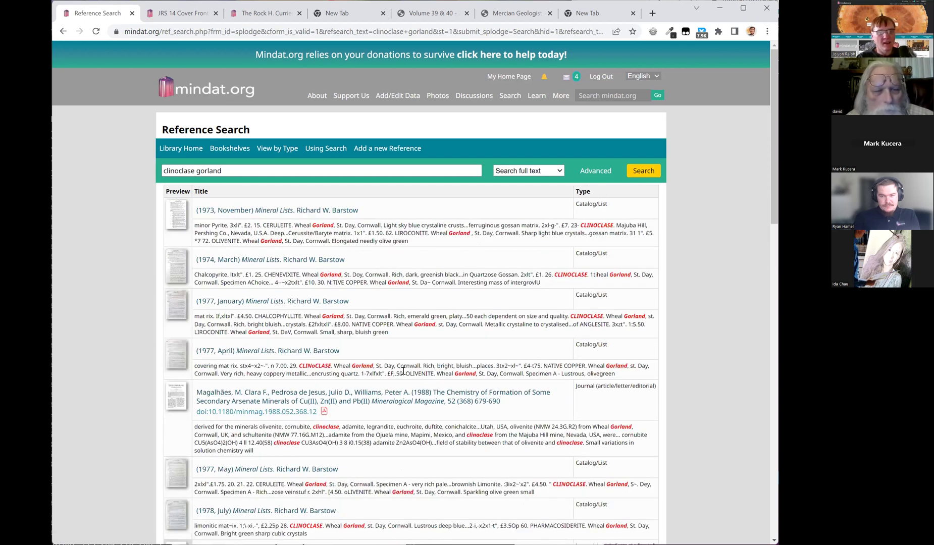
# Step: Review the clinoclase and Gorland full-text results and open the 2011 Minerals Newspaper Issue 2 record
pyautogui.scroll(-3, 403, 372)
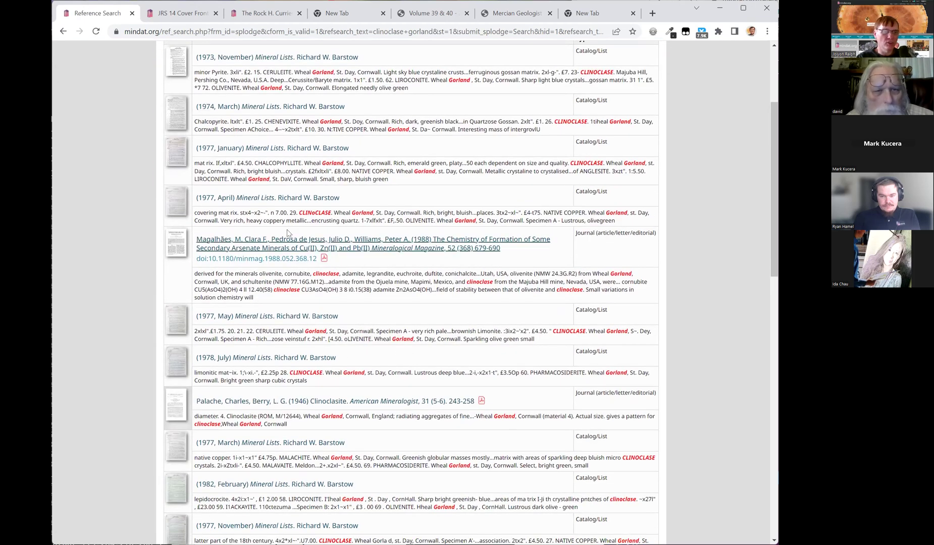
pyautogui.scroll(3, 282, 275)
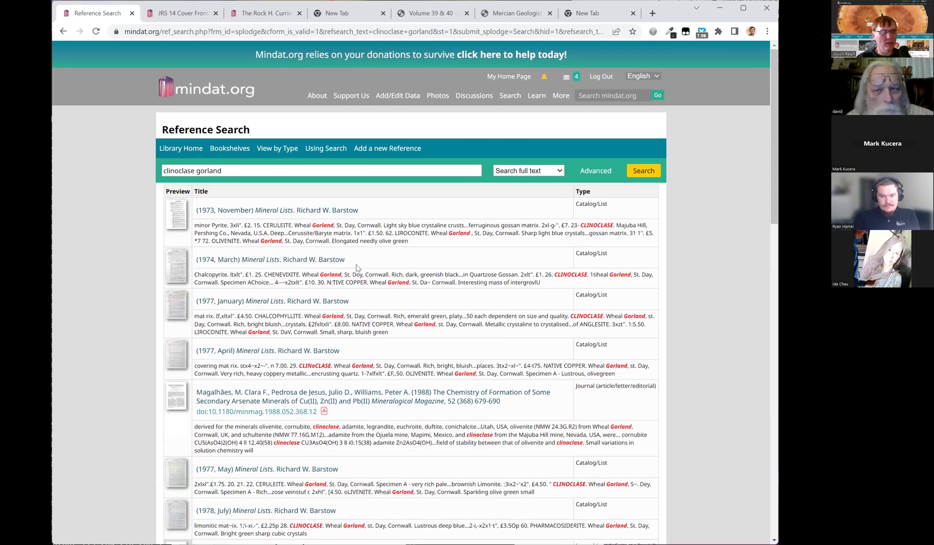
pyautogui.scroll(-1, 361, 442)
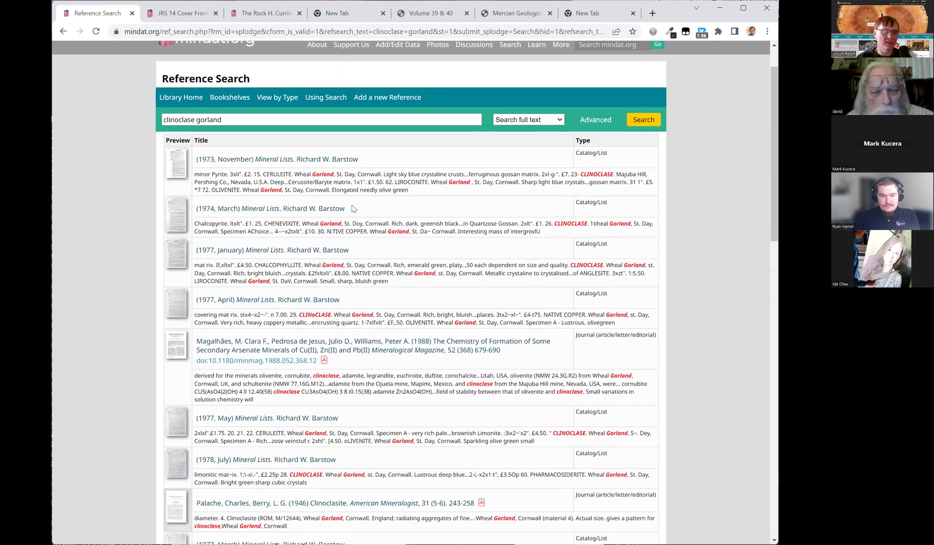
pyautogui.scroll(-4, 344, 167)
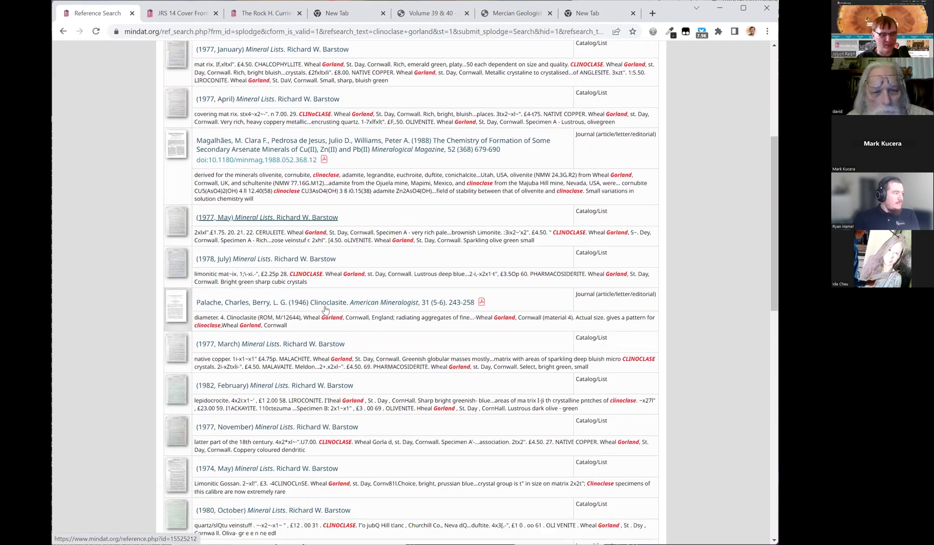
pyautogui.scroll(-5, 326, 310)
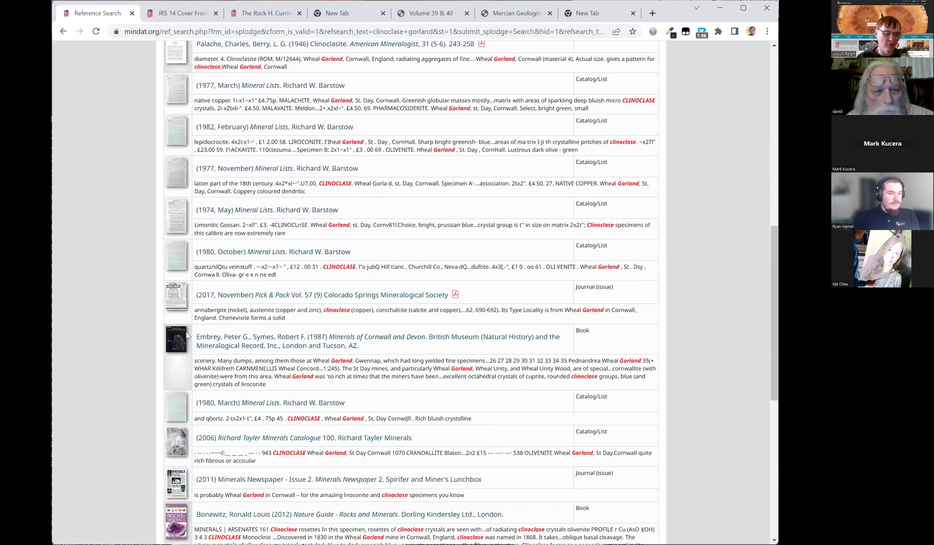
pyautogui.scroll(-3, 222, 419)
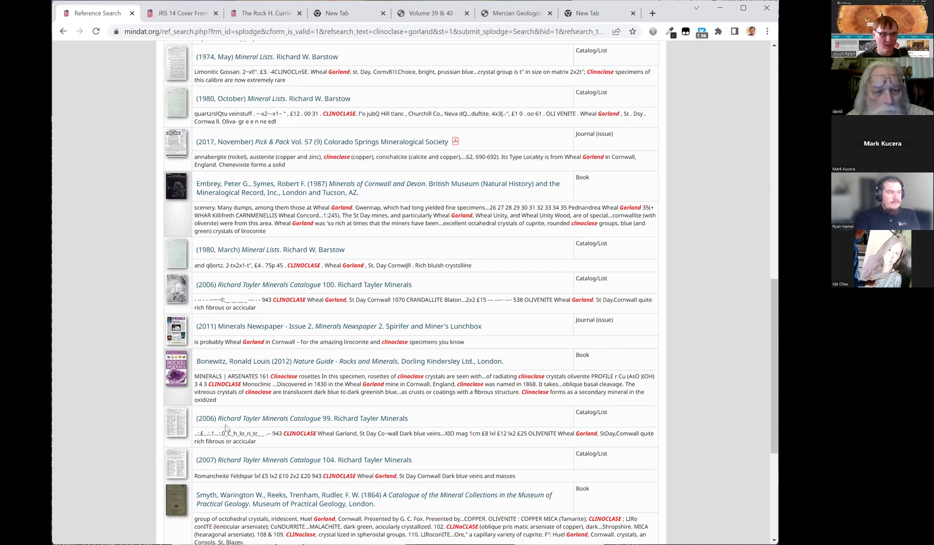
pyautogui.click(249, 330)
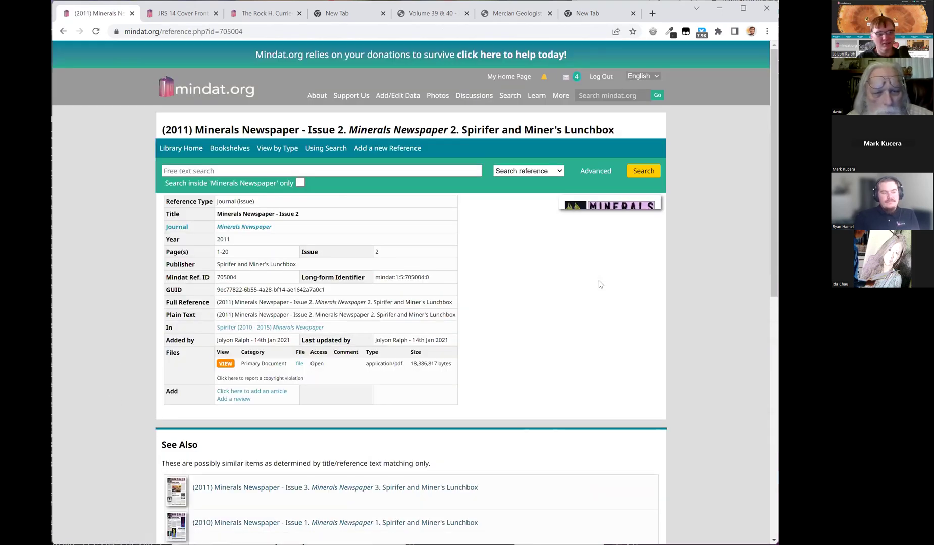
# Step: Examine the Minerals Newspaper Issue 2 record, open its primary document and view the Rogerley Mine article on the first page
pyautogui.scroll(-7, 553, 318)
pyautogui.scroll(-2, 559, 334)
pyautogui.scroll(8, 559, 333)
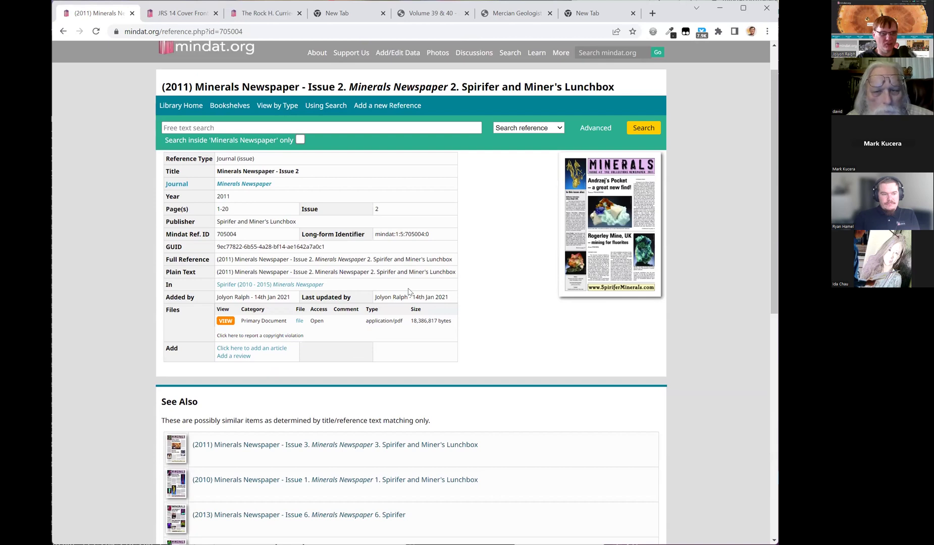
pyautogui.rightClick(500, 275)
pyautogui.click(495, 236)
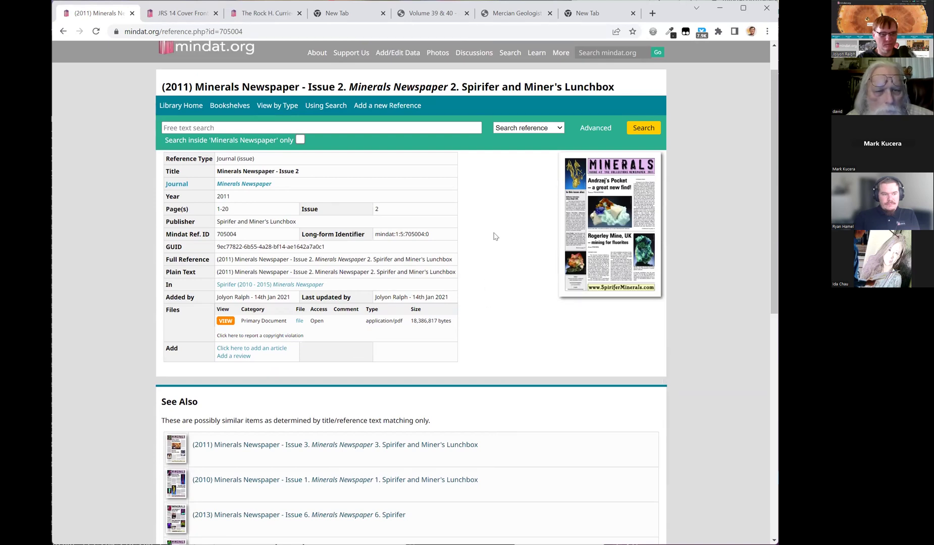
pyautogui.scroll(1, 515, 246)
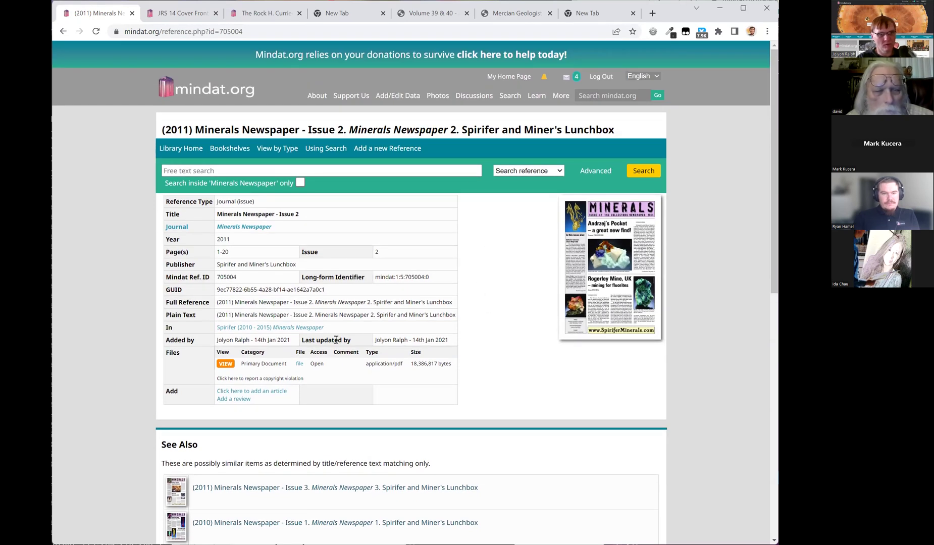
pyautogui.click(225, 363)
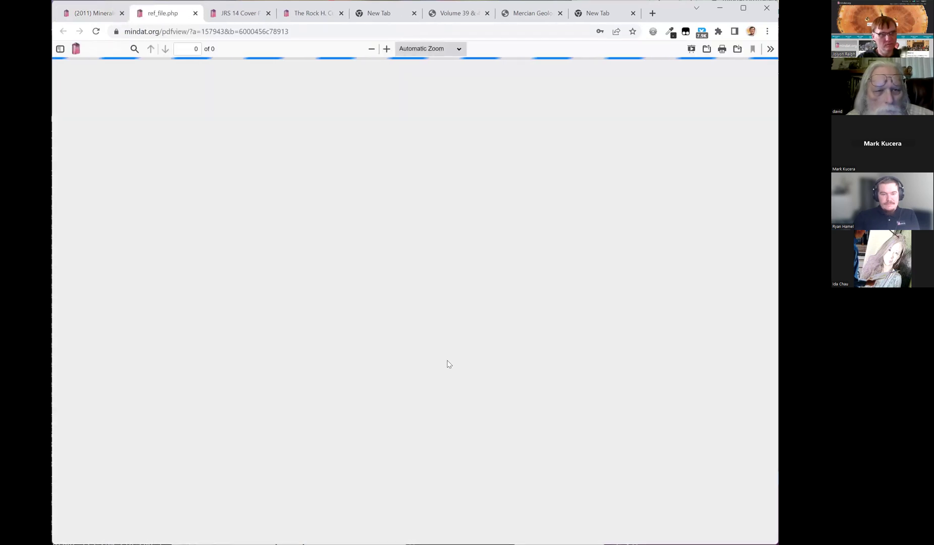
pyautogui.scroll(-8, 446, 362)
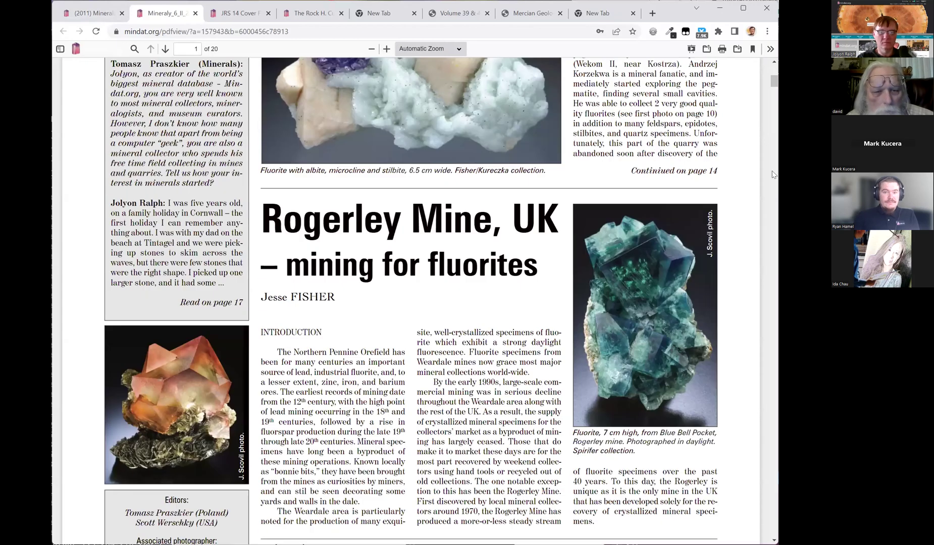
# Step: Find "gorland" in the Minerals Newspaper document and read the passage containing it in the page 17 collector interview
pyautogui.moveTo(776, 85); pyautogui.dragTo(773, 109)
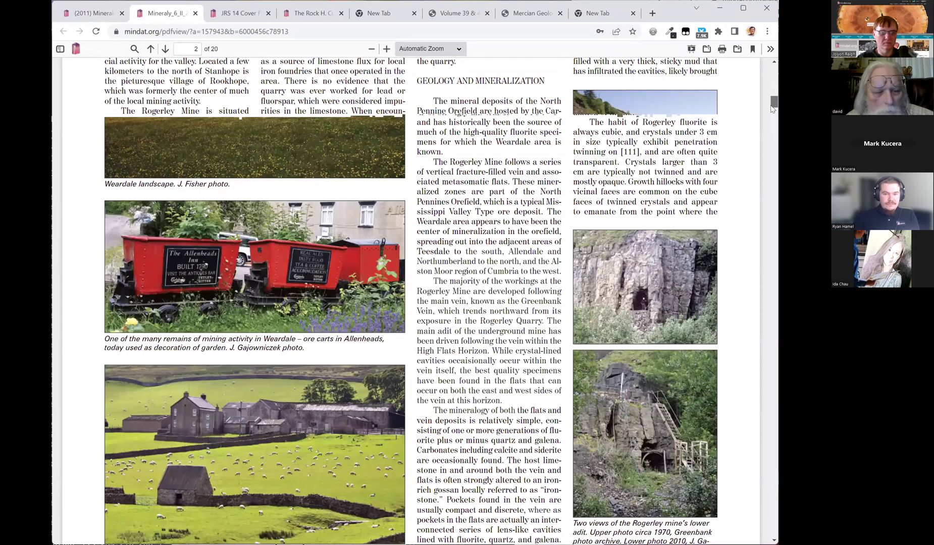
pyautogui.moveTo(771, 64); pyautogui.dragTo(772, 61)
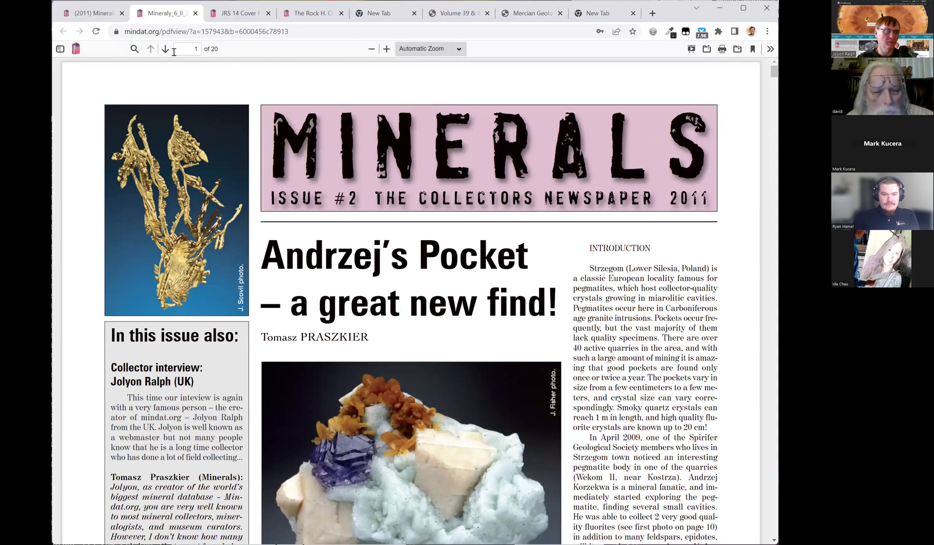
pyautogui.click(134, 48)
pyautogui.write('gorland')
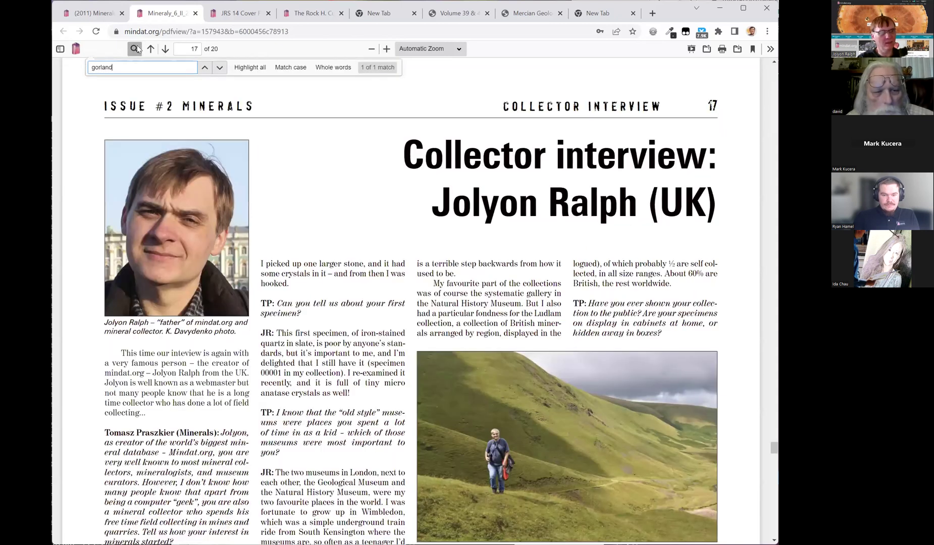
pyautogui.scroll(12, 452, 174)
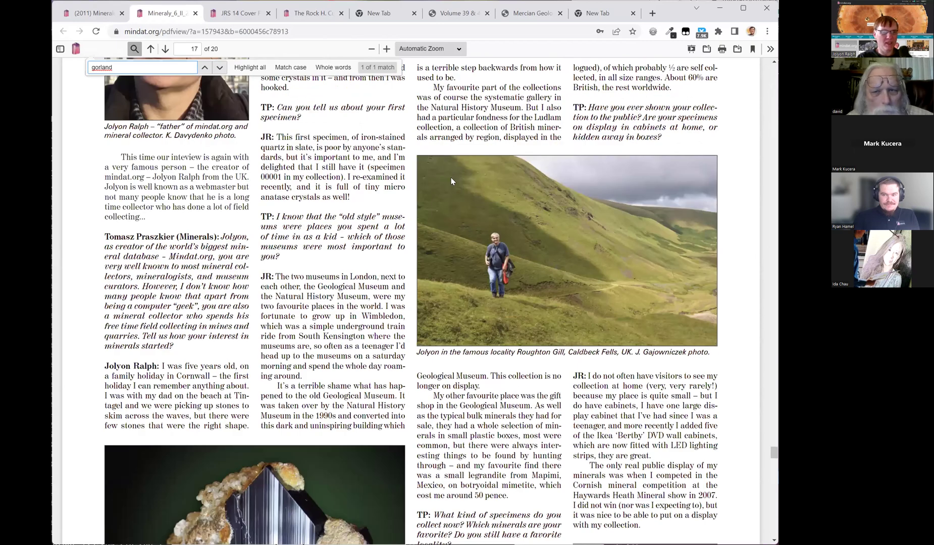
pyautogui.scroll(5, 452, 182)
pyautogui.scroll(-7, 451, 182)
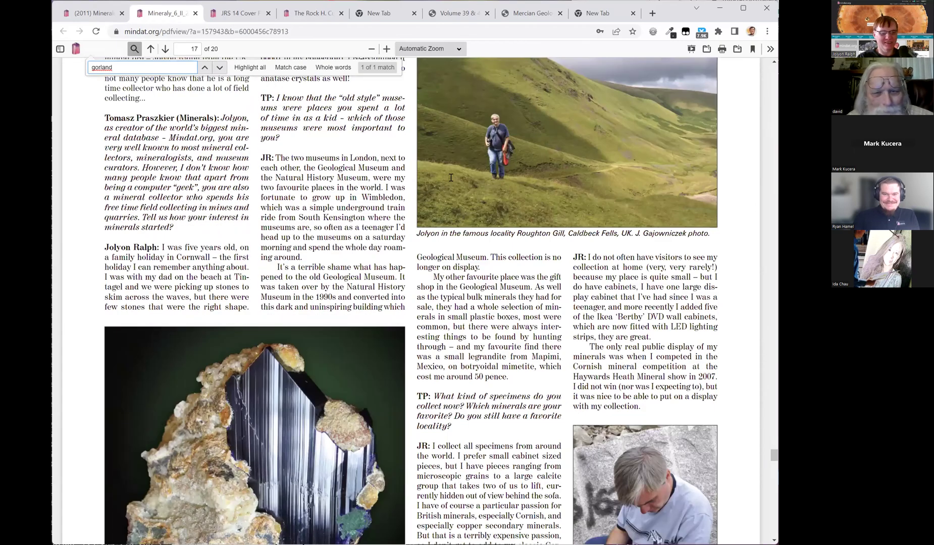
pyautogui.scroll(-5, 451, 178)
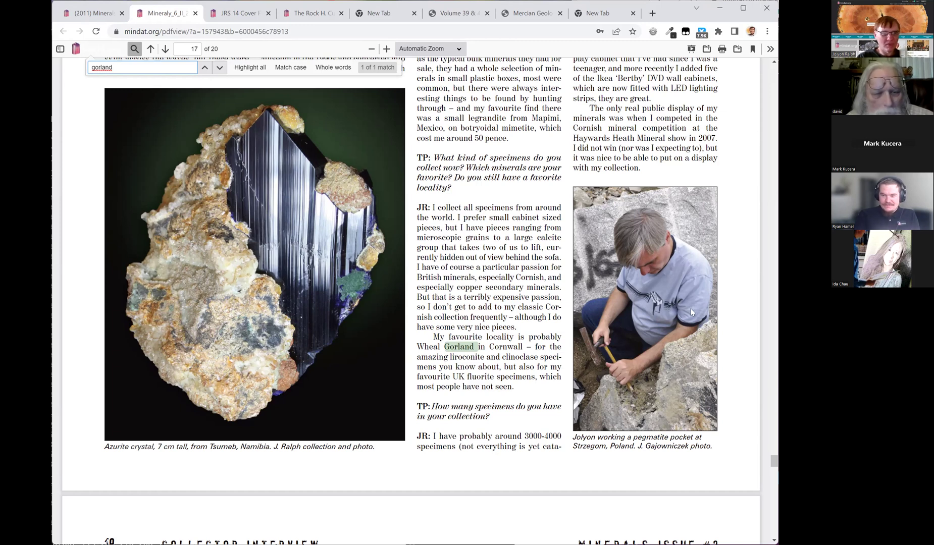
pyautogui.moveTo(775, 461); pyautogui.dragTo(775, 71)
# Step: Return to the Minerals Newspaper Issue 2 record and search references for "strzegom" inside Minerals Newspaper only
pyautogui.click(92, 14)
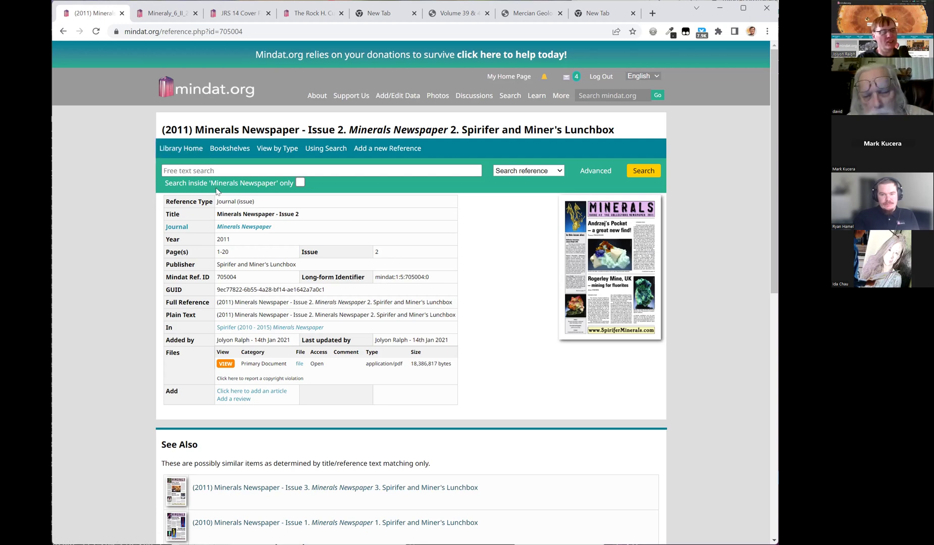
pyautogui.click(270, 170)
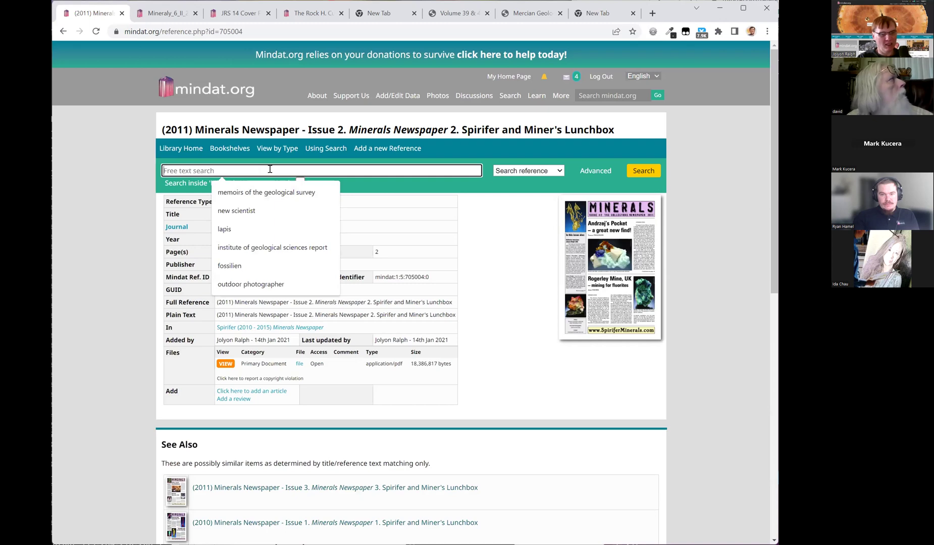
pyautogui.click(142, 210)
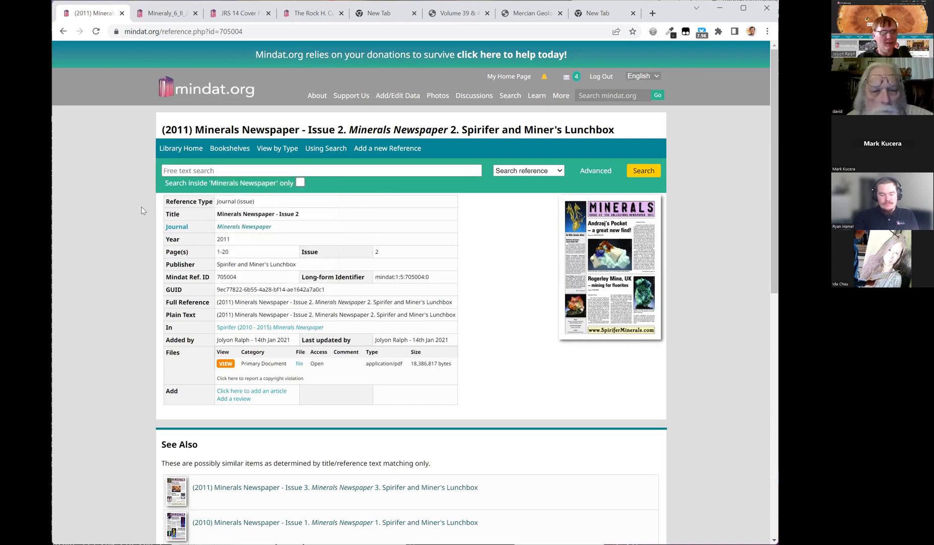
pyautogui.click(172, 171)
pyautogui.click(169, 199)
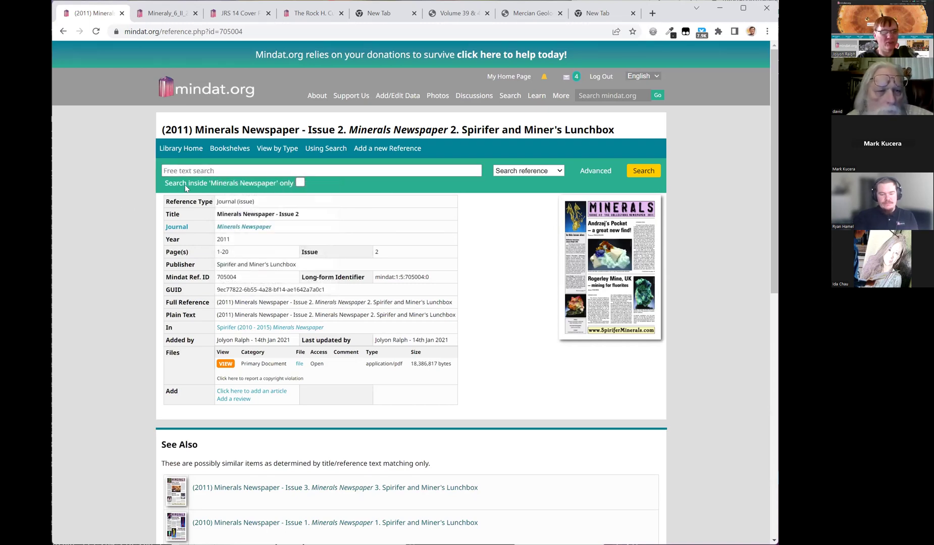
pyautogui.click(202, 171)
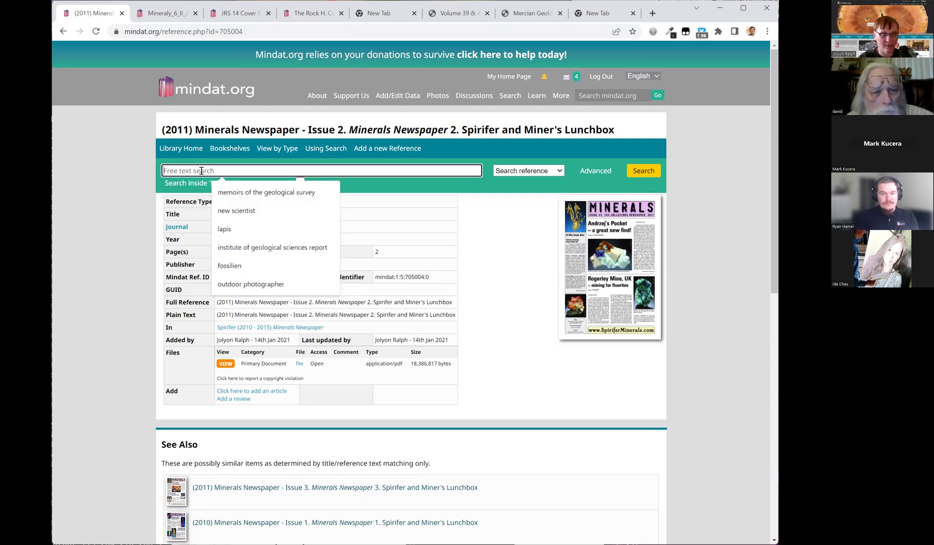
pyautogui.click(202, 170)
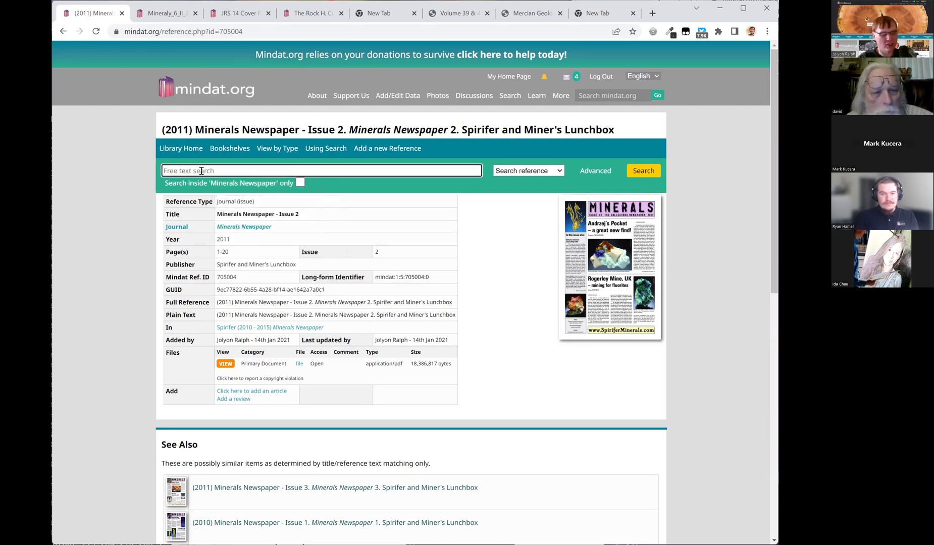
pyautogui.click(301, 182)
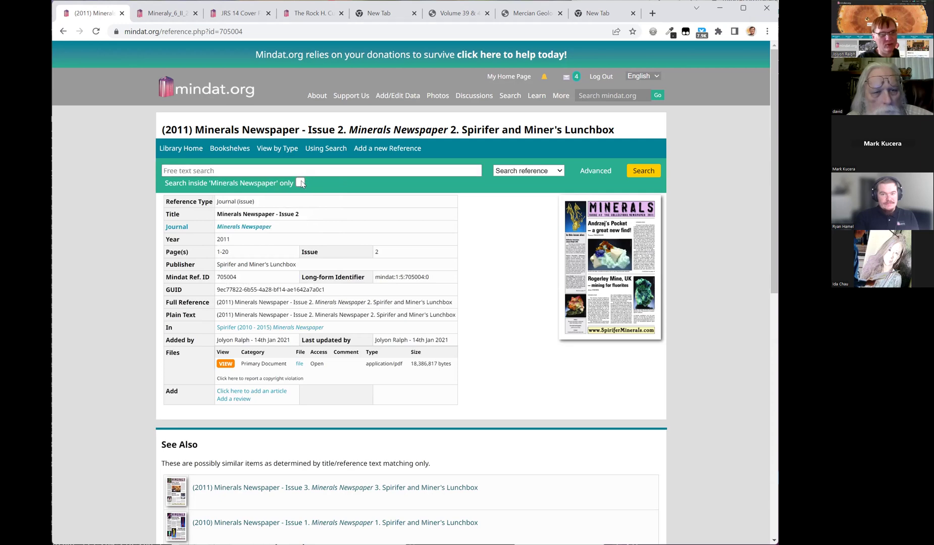
pyautogui.click(263, 169)
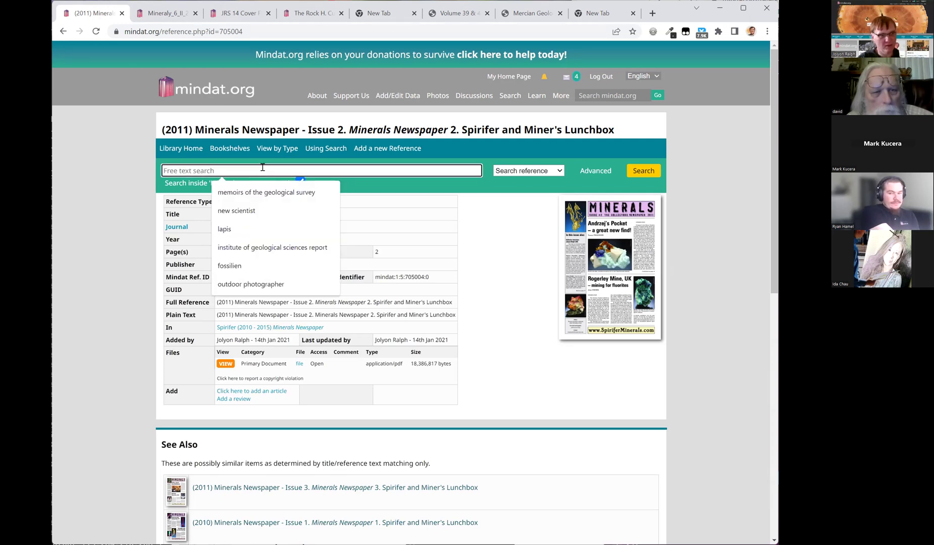
pyautogui.write('strzegom')
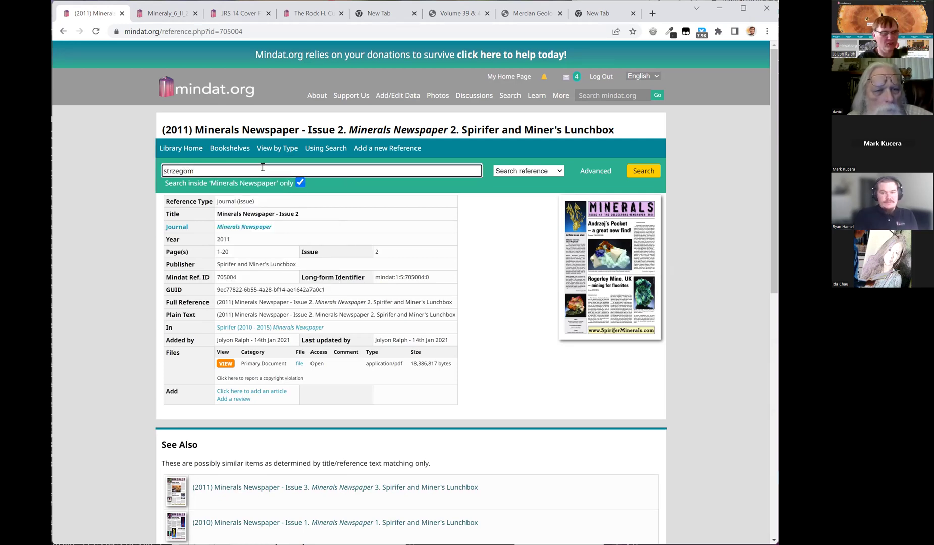
pyautogui.click(644, 174)
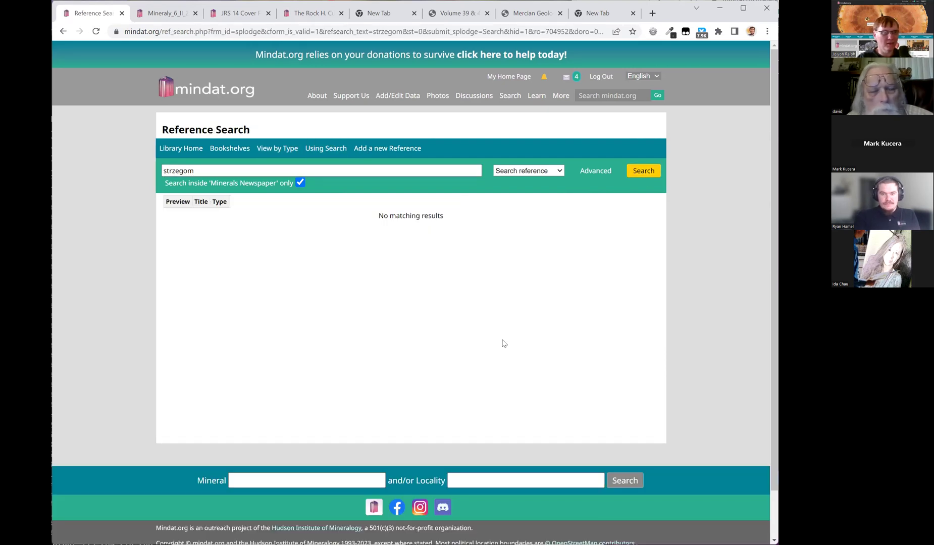
# Step: Switch the "strzegom" search to full text, run it again and review the matching newspaper issues
pyautogui.click(533, 189)
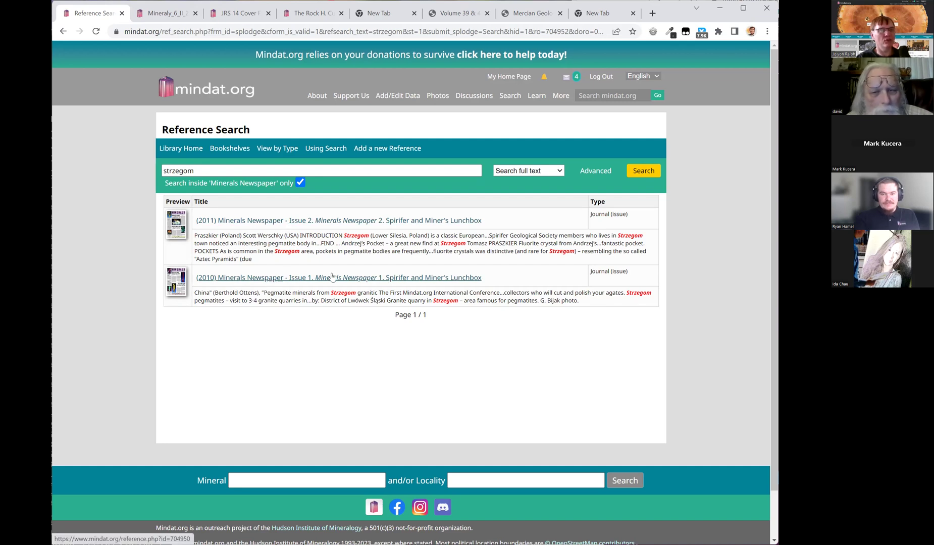
pyautogui.click(528, 170)
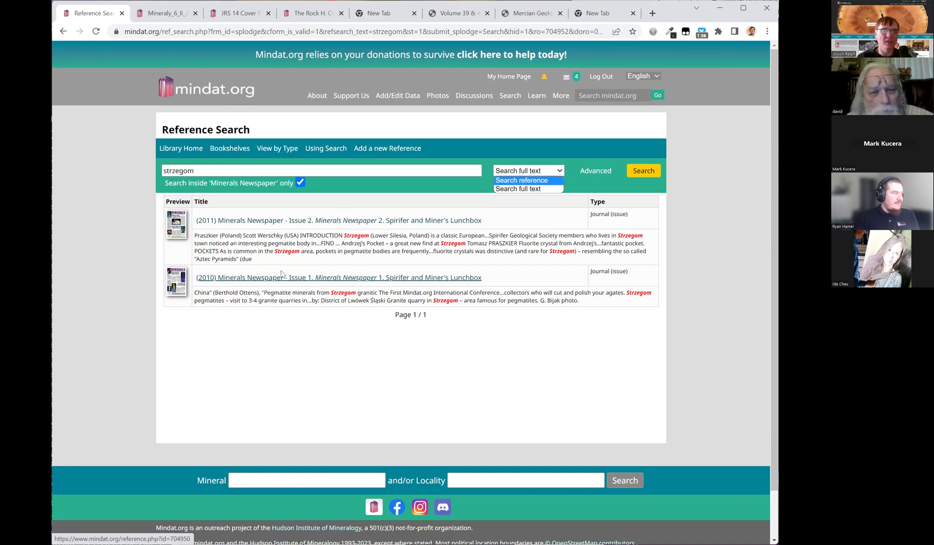
pyautogui.click(506, 144)
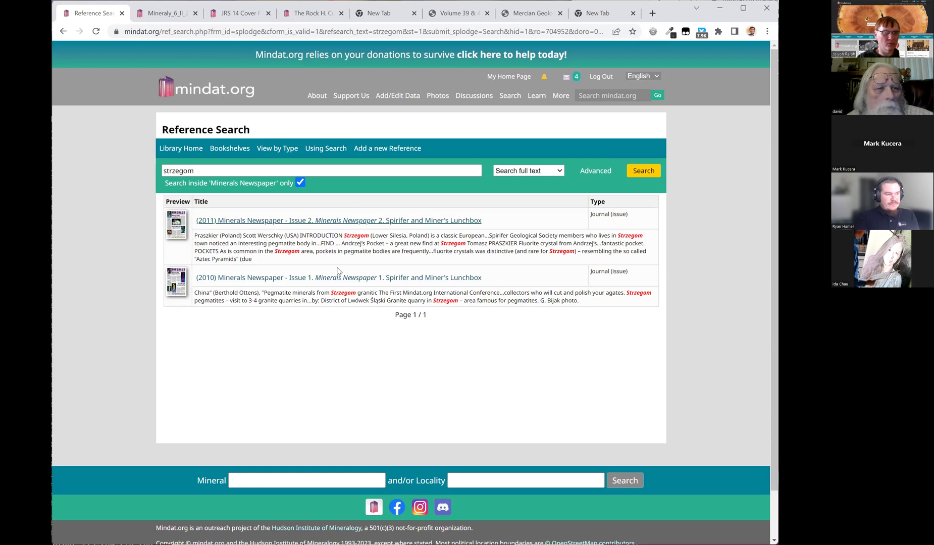
# Step: Remove the Minerals Newspaper restriction from the search and return to the library home page
pyautogui.click(300, 183)
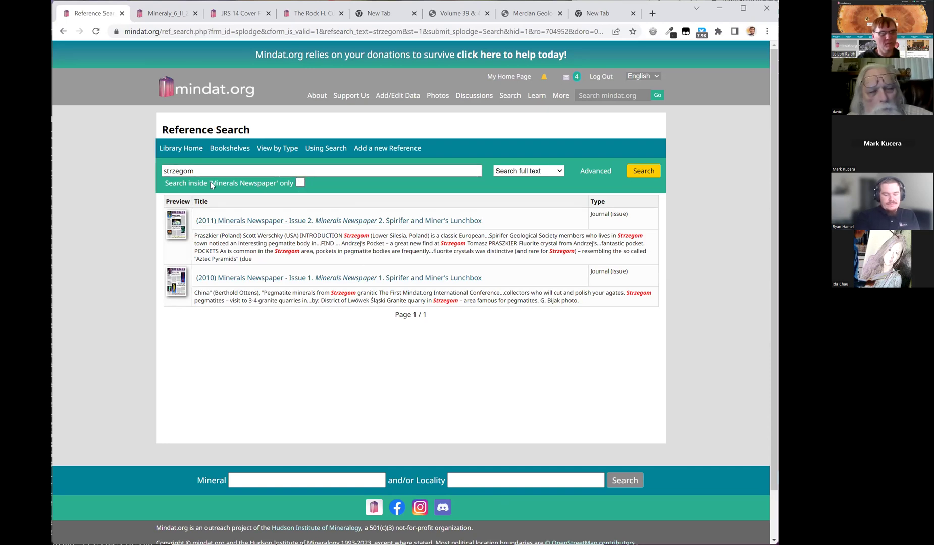
pyautogui.moveTo(168, 170); pyautogui.dragTo(276, 174)
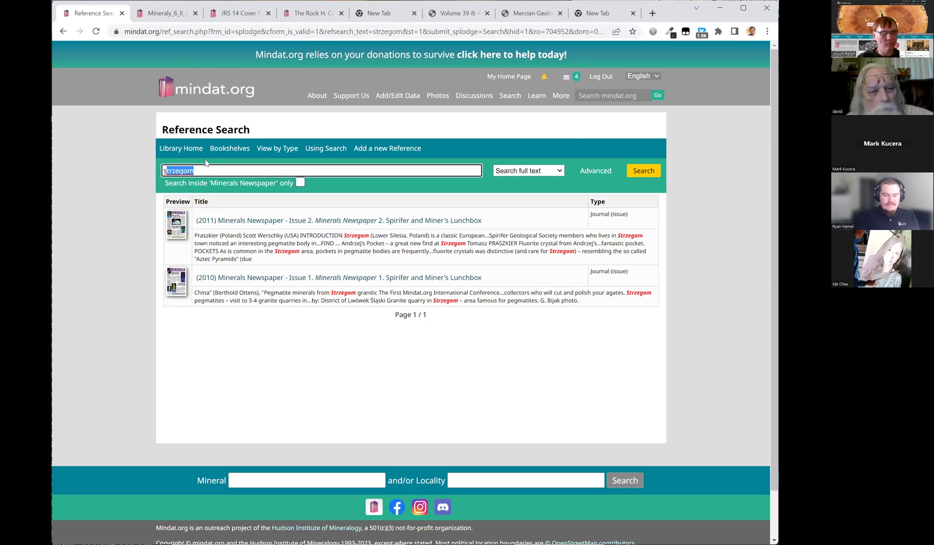
pyautogui.click(175, 152)
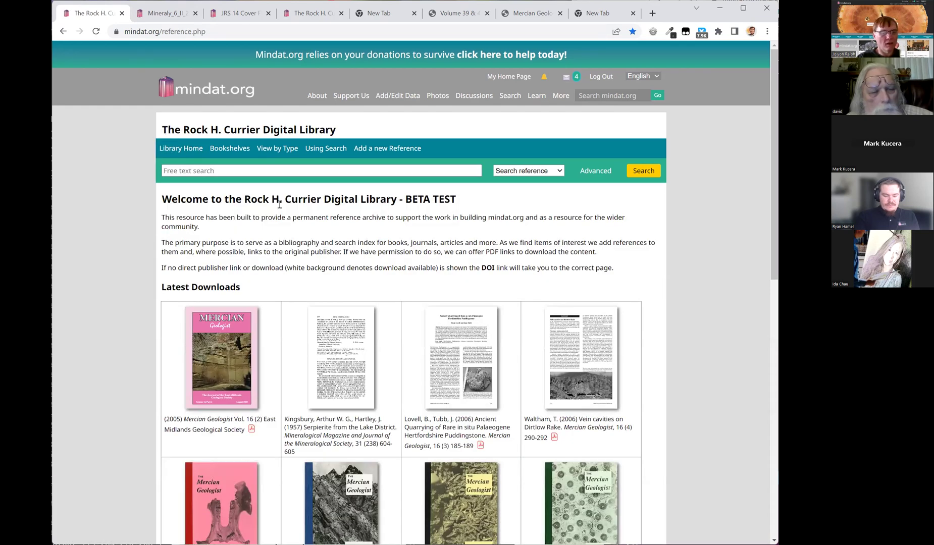
# Step: Browse the Latest Downloads on the library home page and load more entries
pyautogui.scroll(-3, 283, 248)
pyautogui.scroll(-2, 288, 239)
pyautogui.scroll(4, 289, 245)
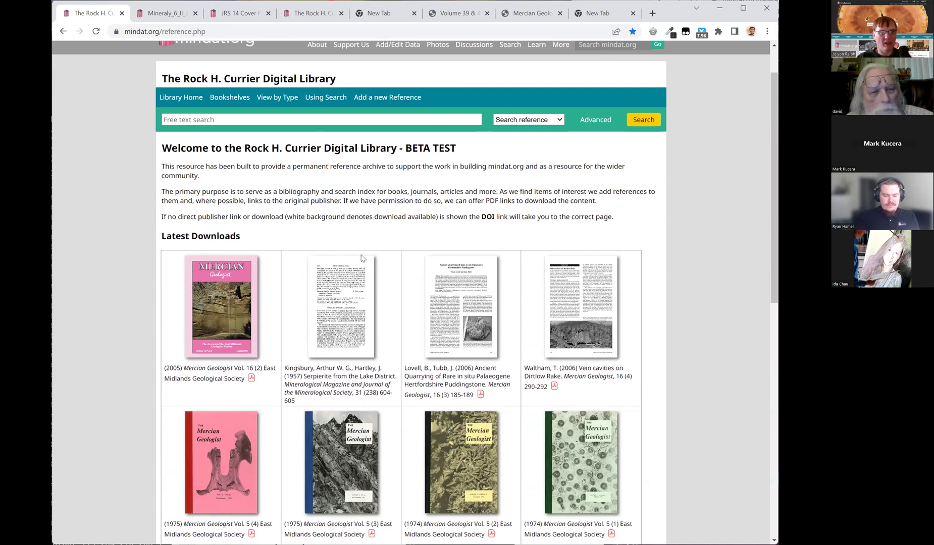
pyautogui.scroll(-2, 384, 257)
pyautogui.scroll(-6, 402, 256)
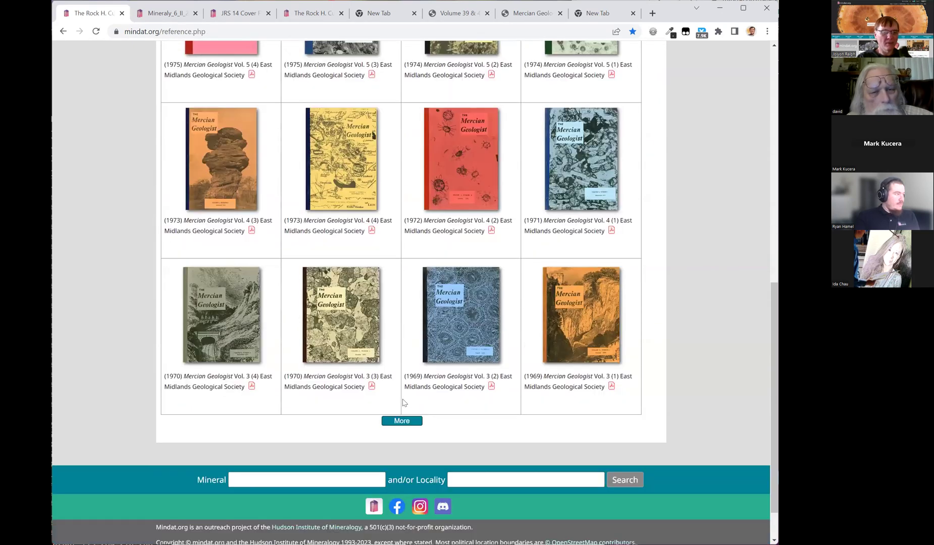
pyautogui.click(402, 421)
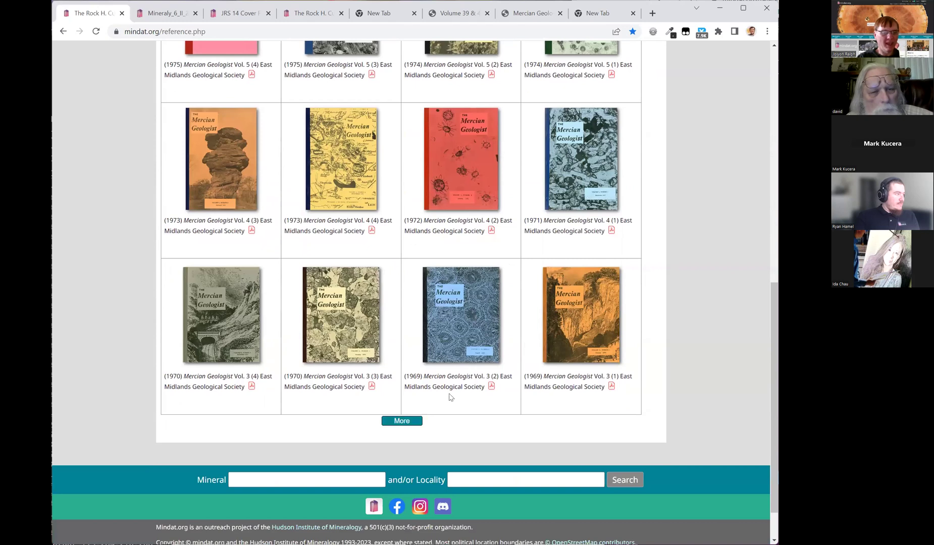
pyautogui.scroll(7, 319, 342)
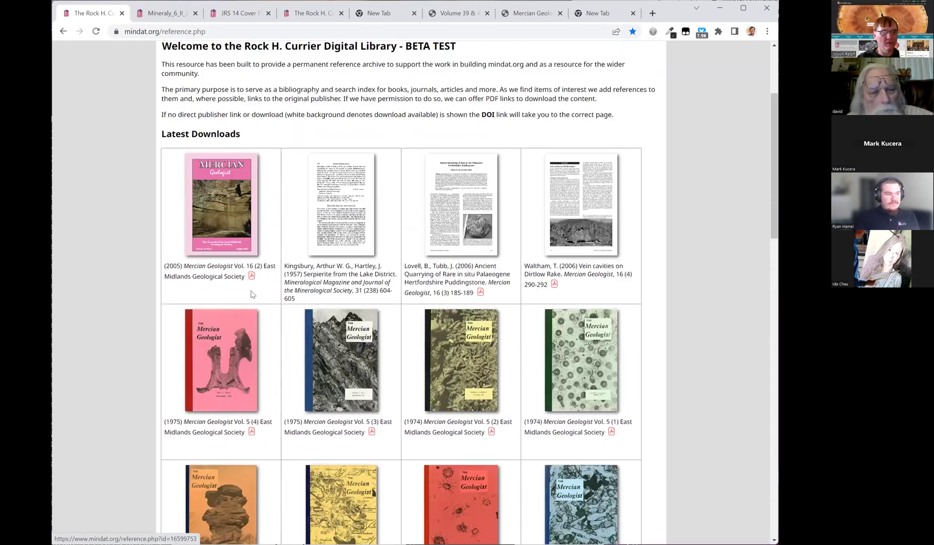
pyautogui.scroll(-12, 311, 291)
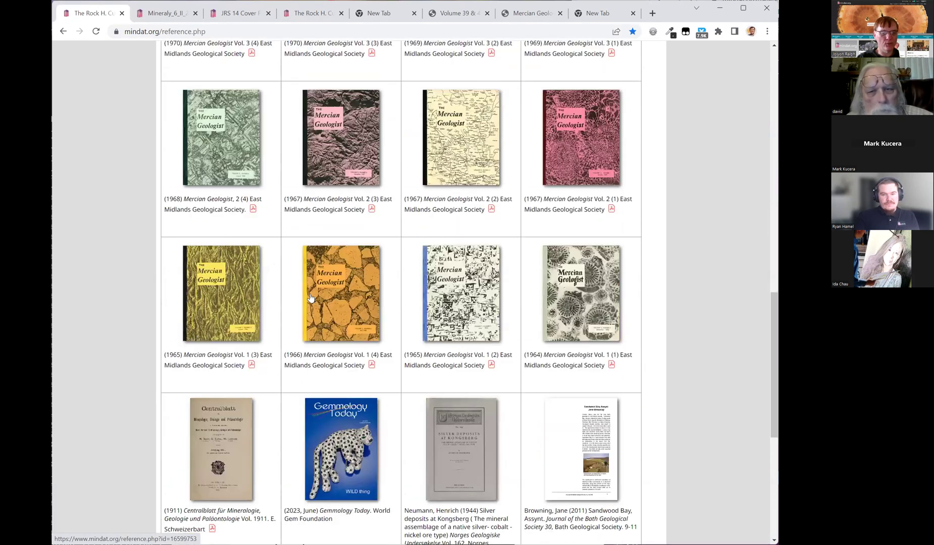
pyautogui.scroll(2, 368, 343)
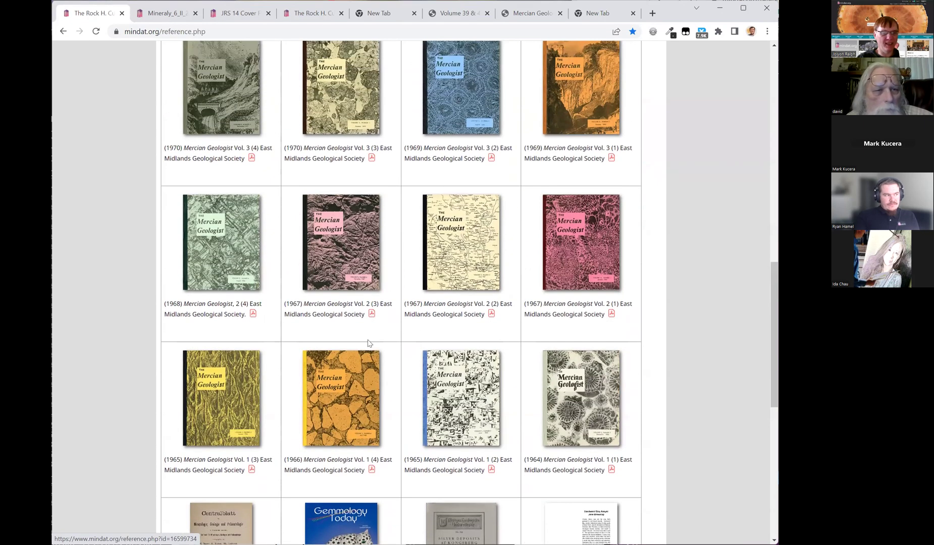
pyautogui.scroll(5, 474, 368)
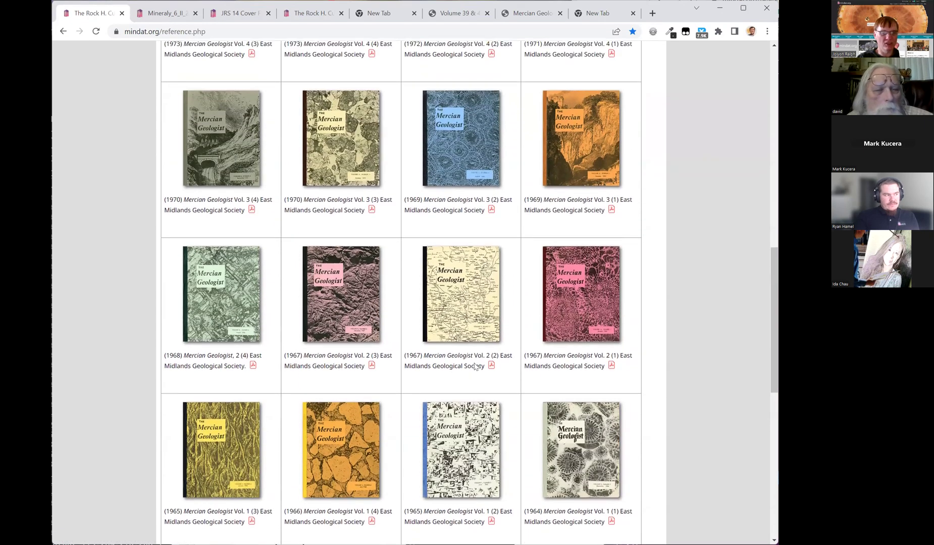
pyautogui.scroll(9, 475, 367)
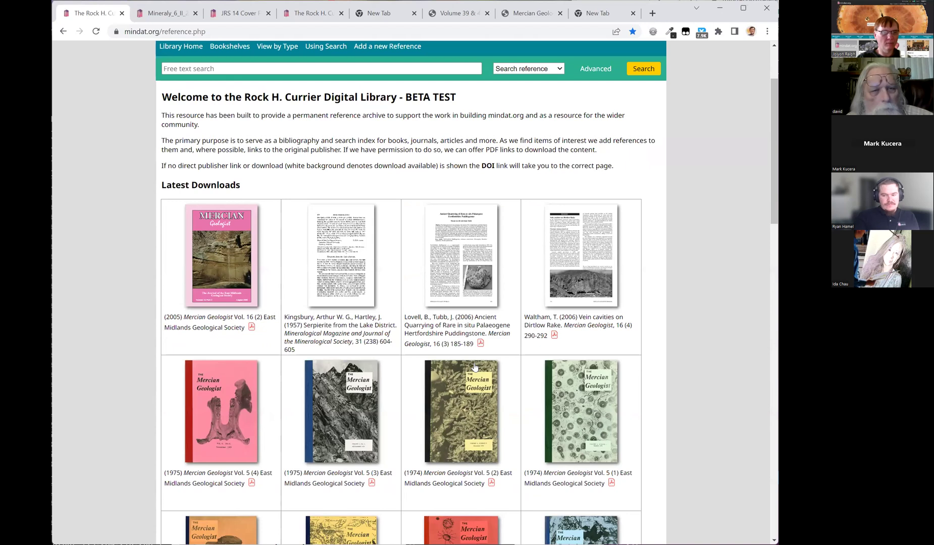
# Step: Open the 1975 Mercian Geologist Vol. 5 (4) record, then its parent journal record to view the volumes it contains
pyautogui.click(246, 427)
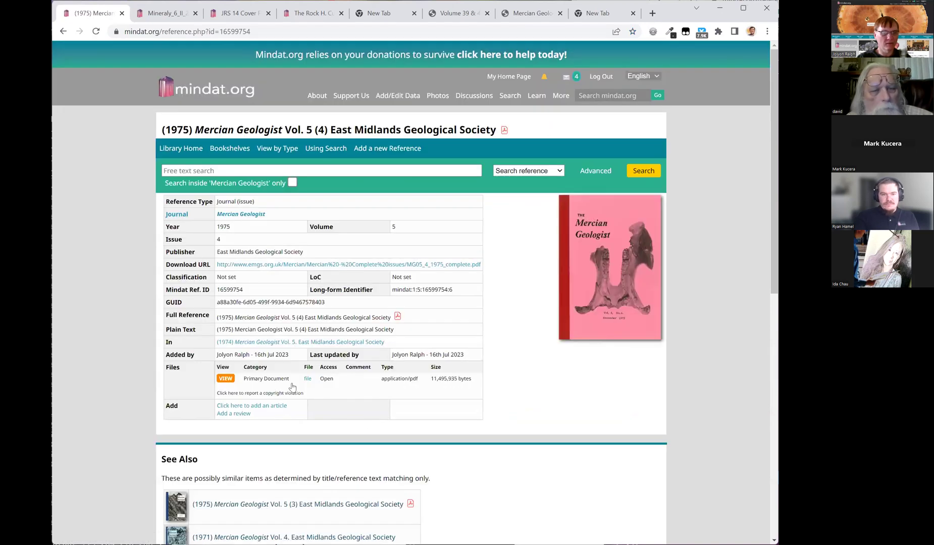
pyautogui.click(241, 214)
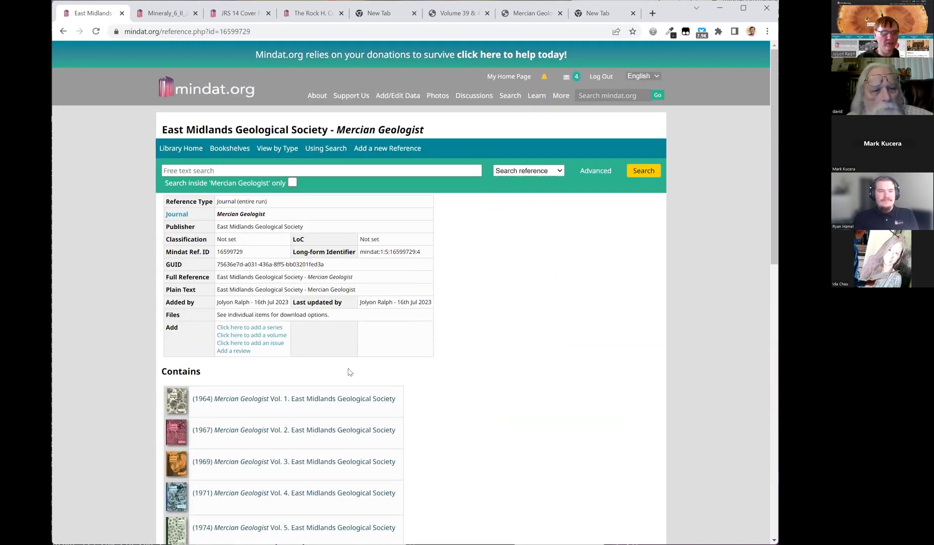
pyautogui.scroll(-3, 343, 371)
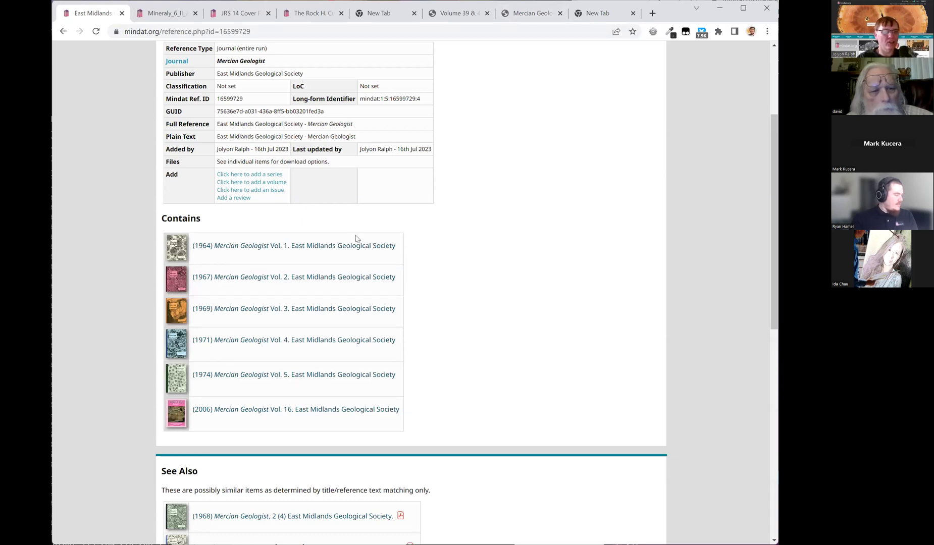
pyautogui.scroll(3, 441, 271)
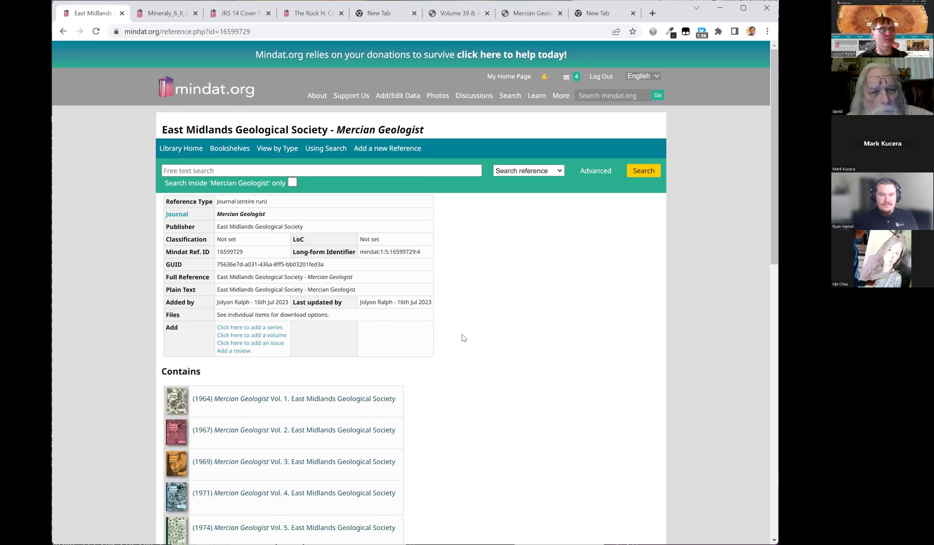
pyautogui.scroll(-2, 517, 380)
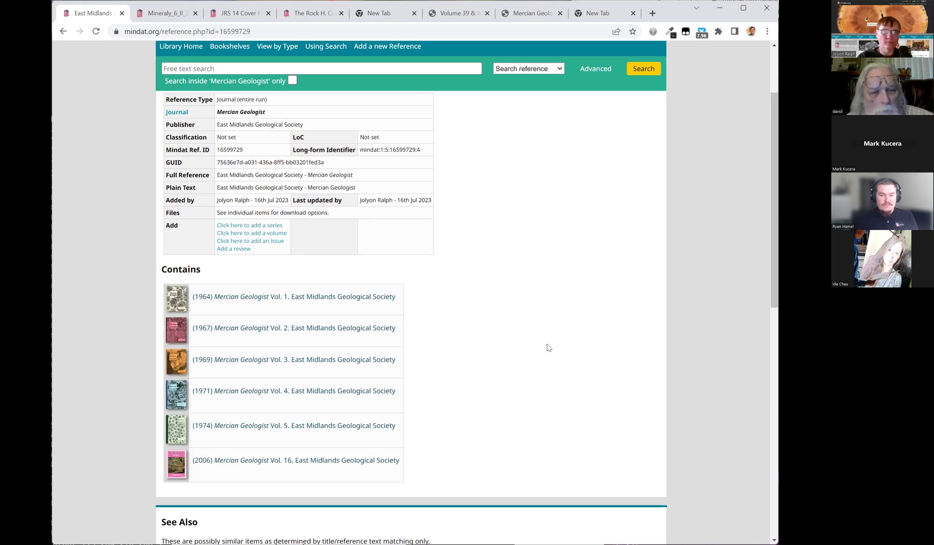
# Step: Browse the complete-issue PDFs in the Mercian Geologist Archive and compare them with the volumes on the Mindat journal record
pyautogui.click(534, 13)
pyautogui.scroll(10, 534, 212)
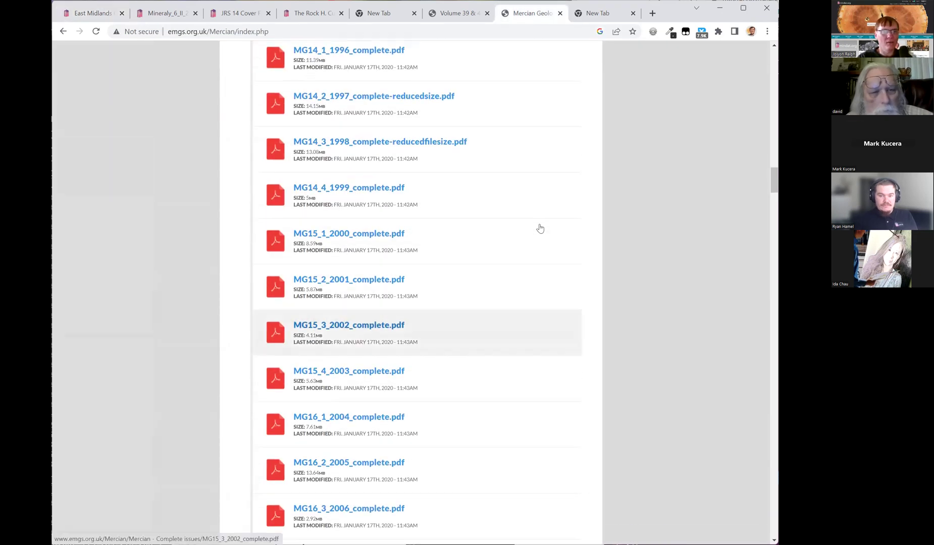
pyautogui.moveTo(773, 158); pyautogui.dragTo(773, 56)
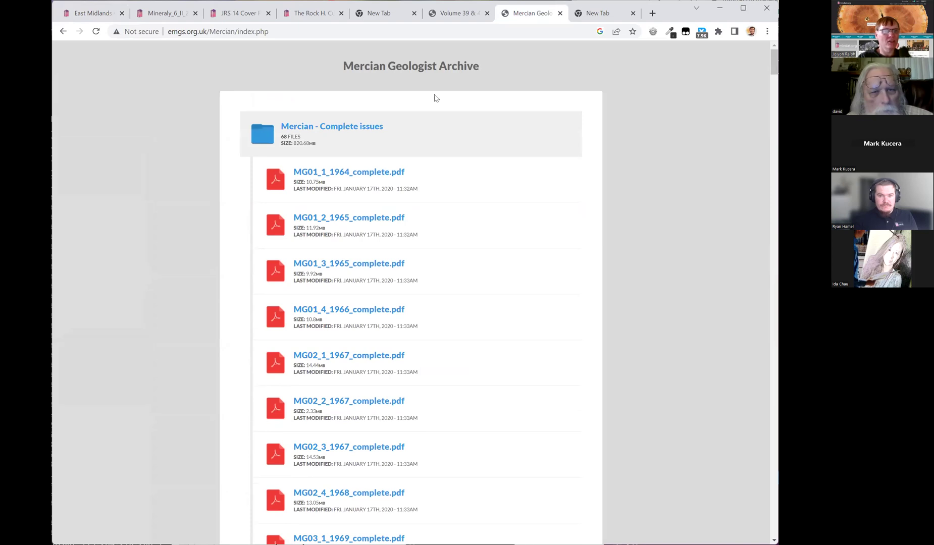
pyautogui.scroll(-6, 419, 388)
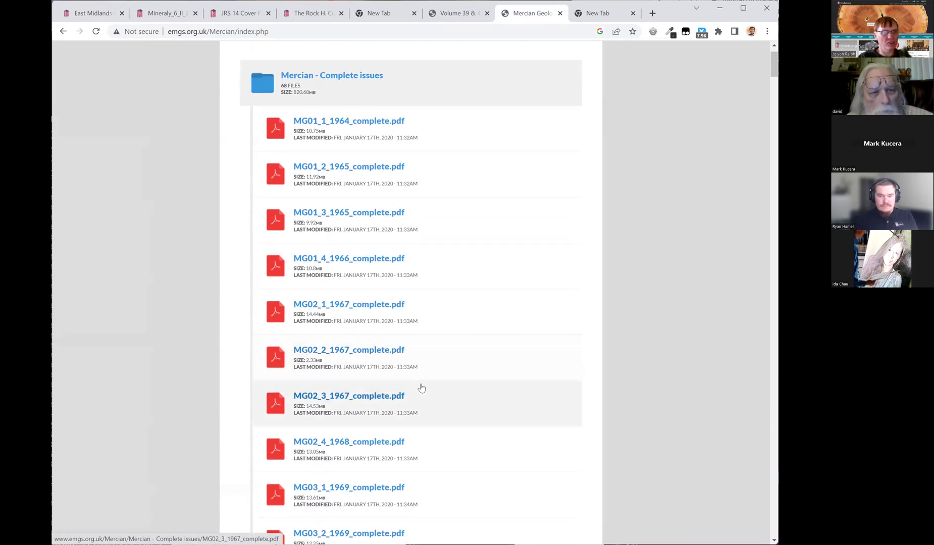
pyautogui.scroll(-7, 422, 388)
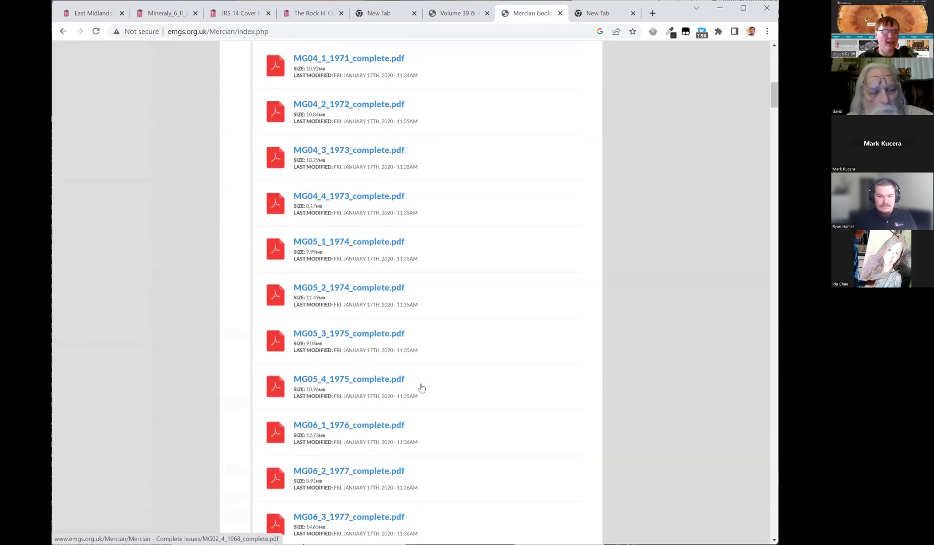
pyautogui.scroll(13, 667, 106)
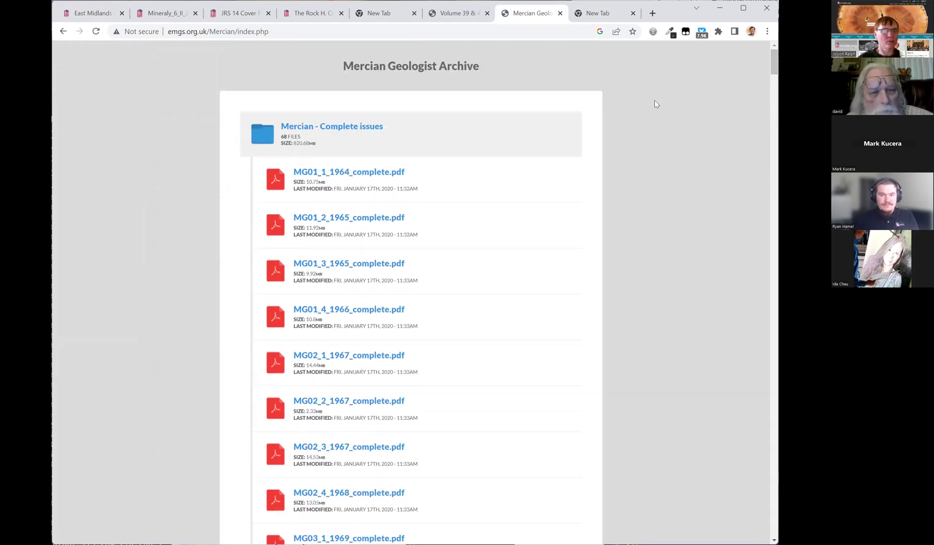
pyautogui.click(84, 14)
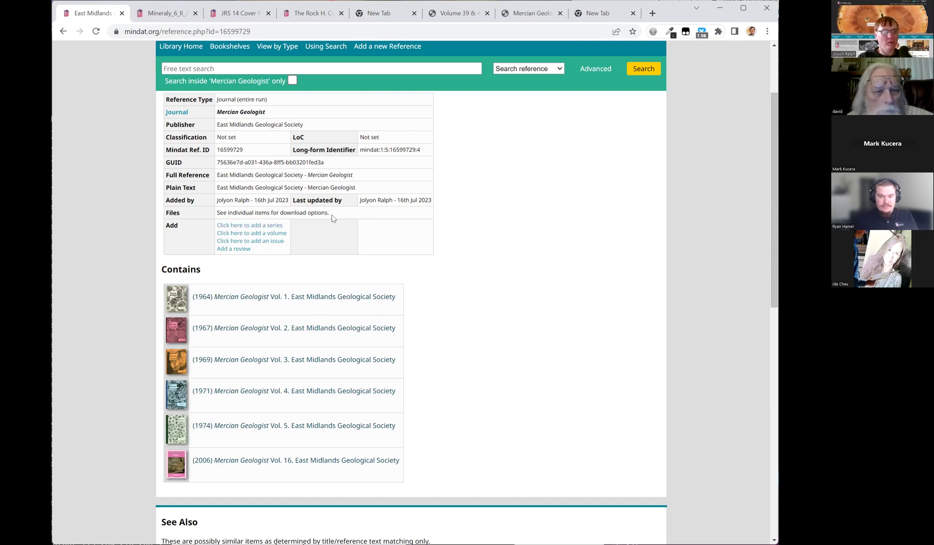
pyautogui.click(528, 14)
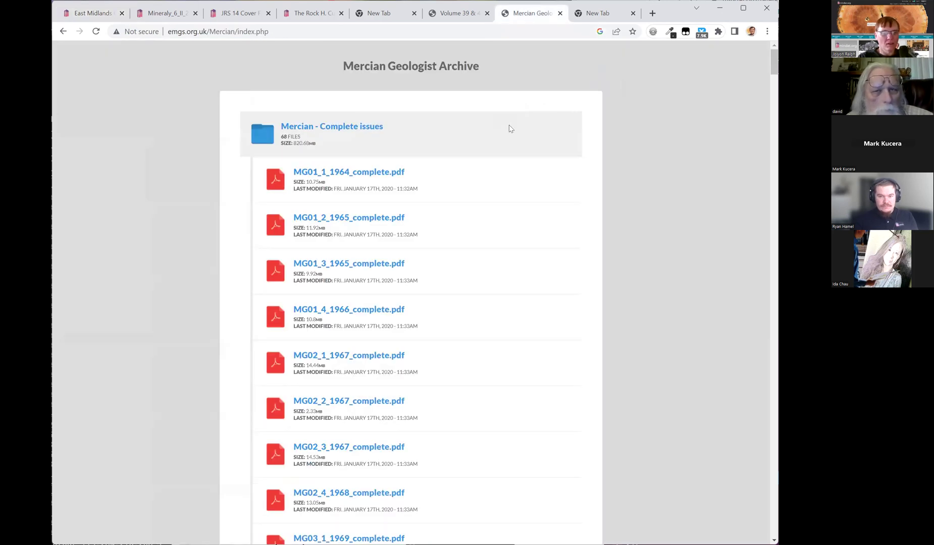
pyautogui.scroll(-12, 510, 129)
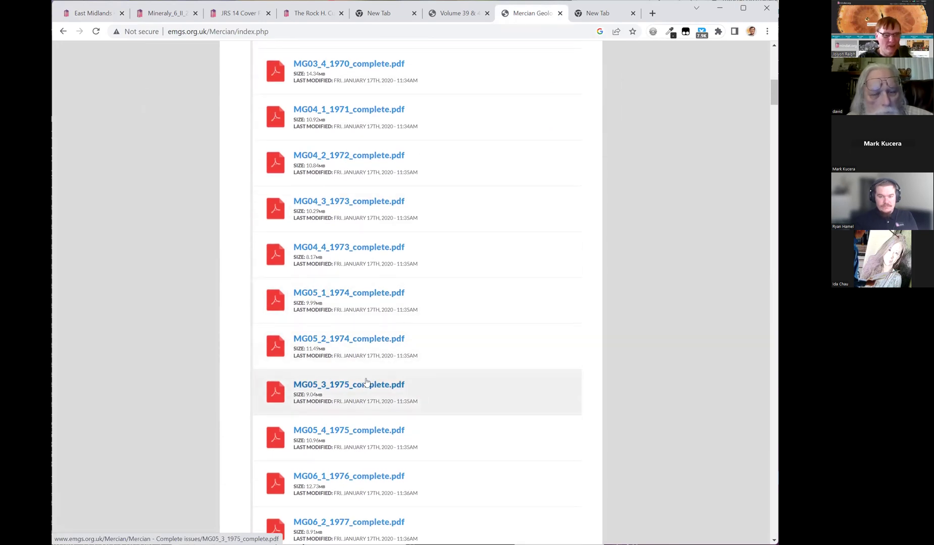
pyautogui.scroll(-2, 303, 399)
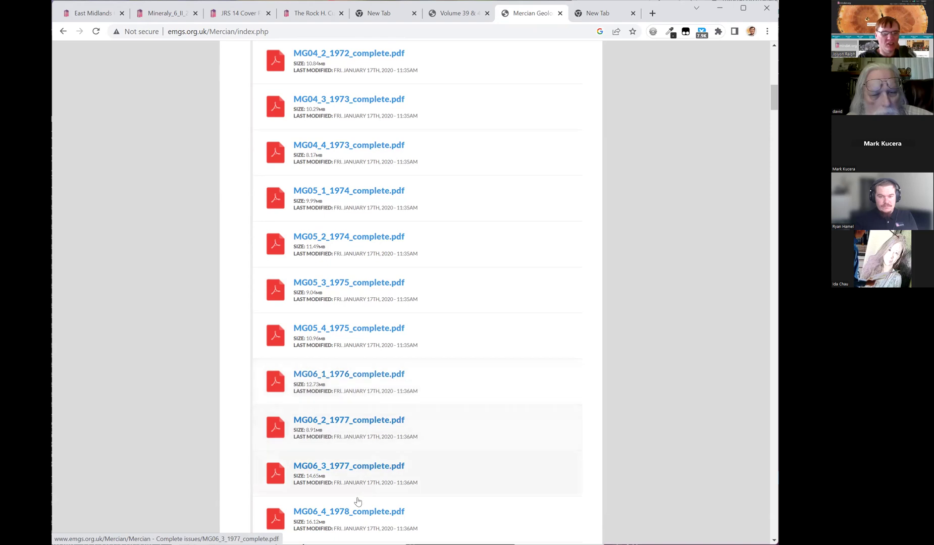
# Step: Add a volume record to the Mercian Geologist journal on Mindat with year 1976 and volume 6, and save it
pyautogui.click(81, 12)
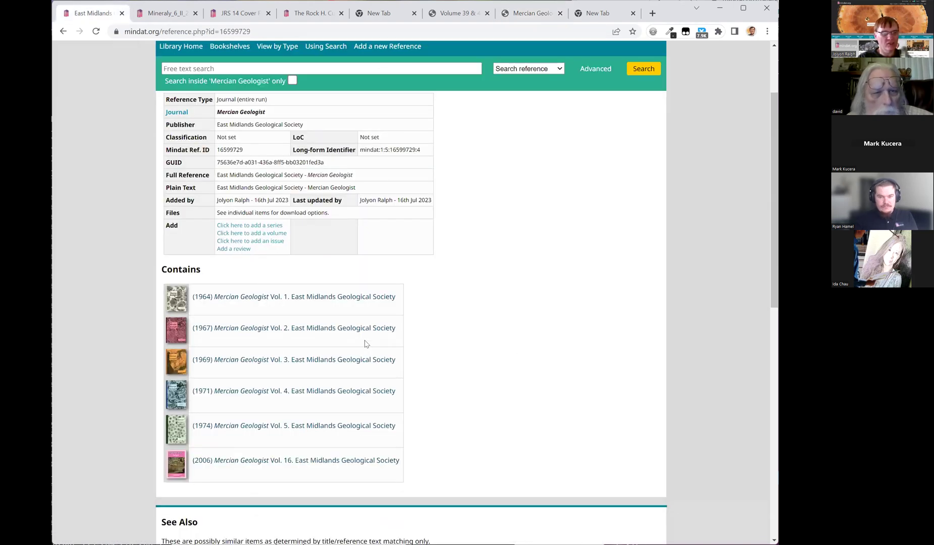
pyautogui.click(257, 234)
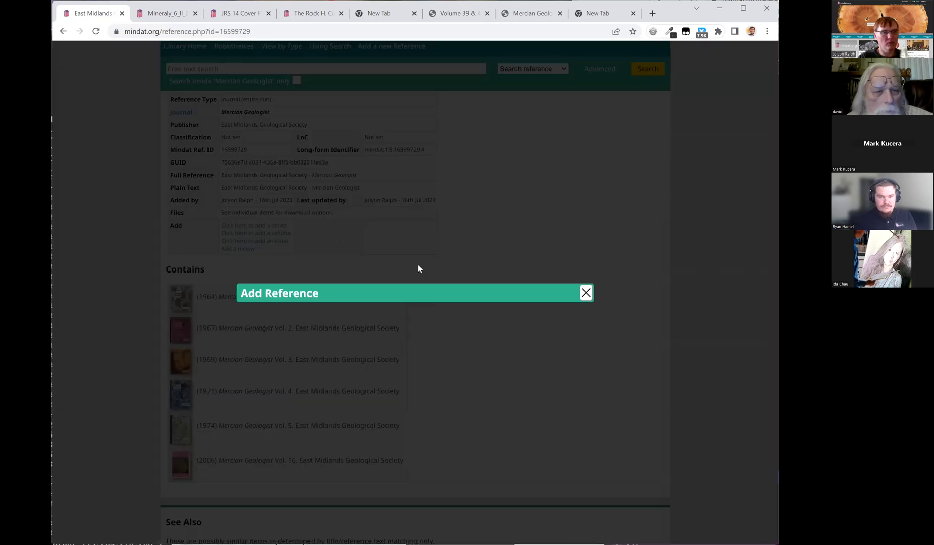
pyautogui.click(289, 231)
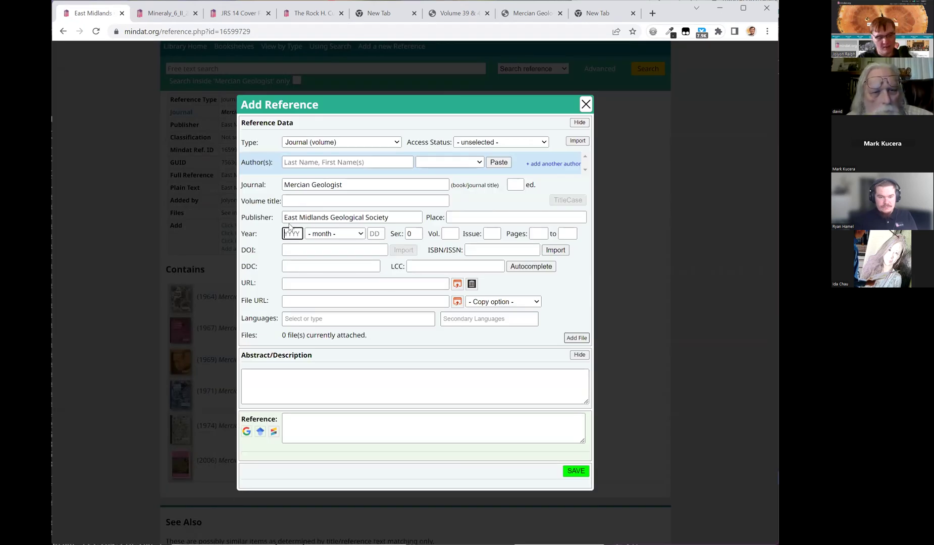
pyautogui.click(451, 234)
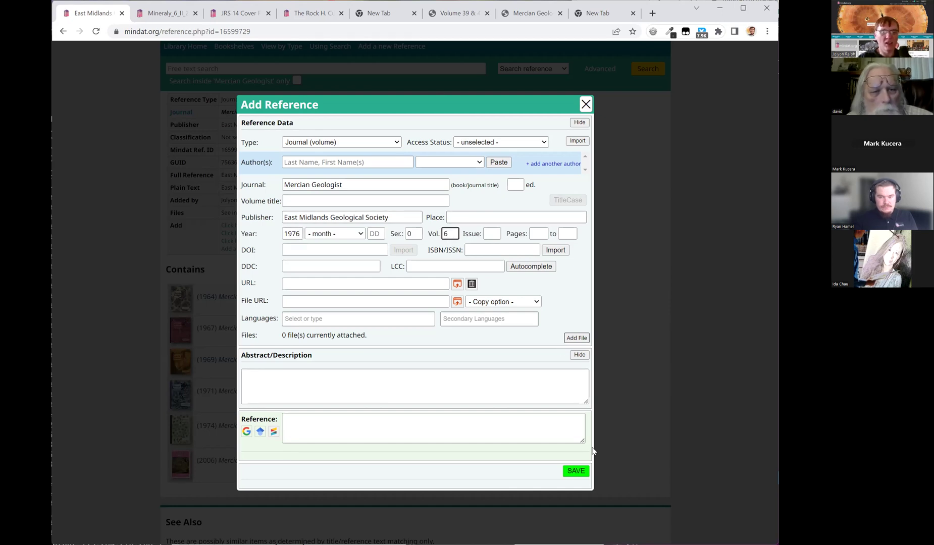
pyautogui.click(578, 471)
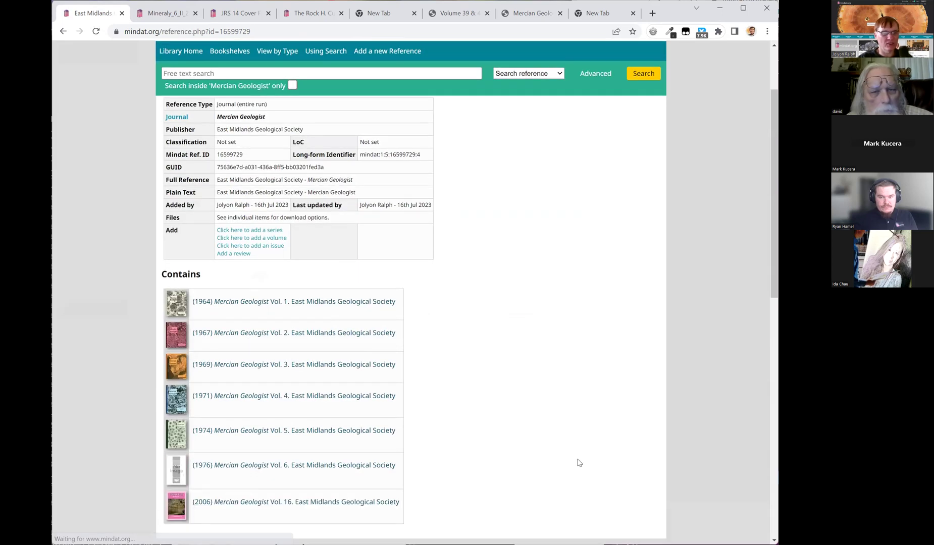
# Step: Open the 1976 Mercian Geologist Vol. 6 record and start adding an issue to it
pyautogui.scroll(-2, 461, 411)
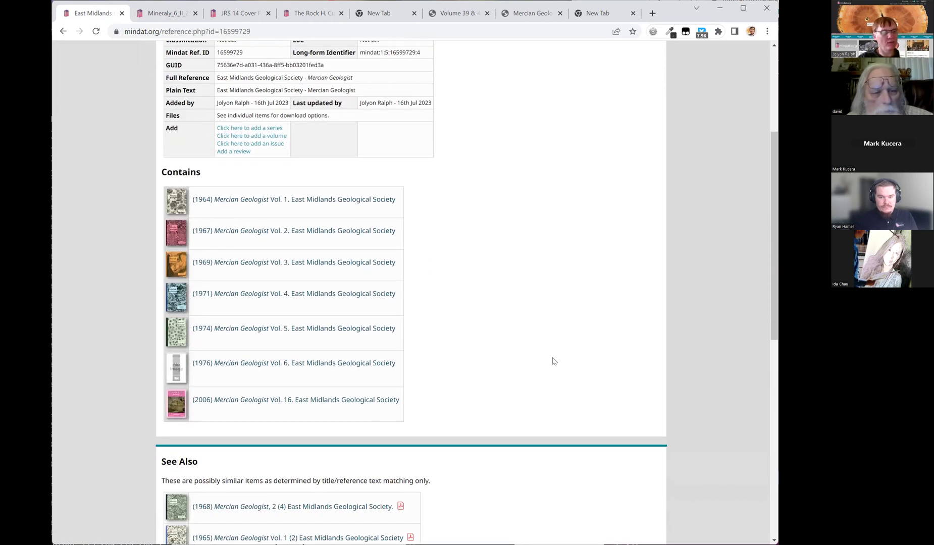
pyautogui.click(328, 362)
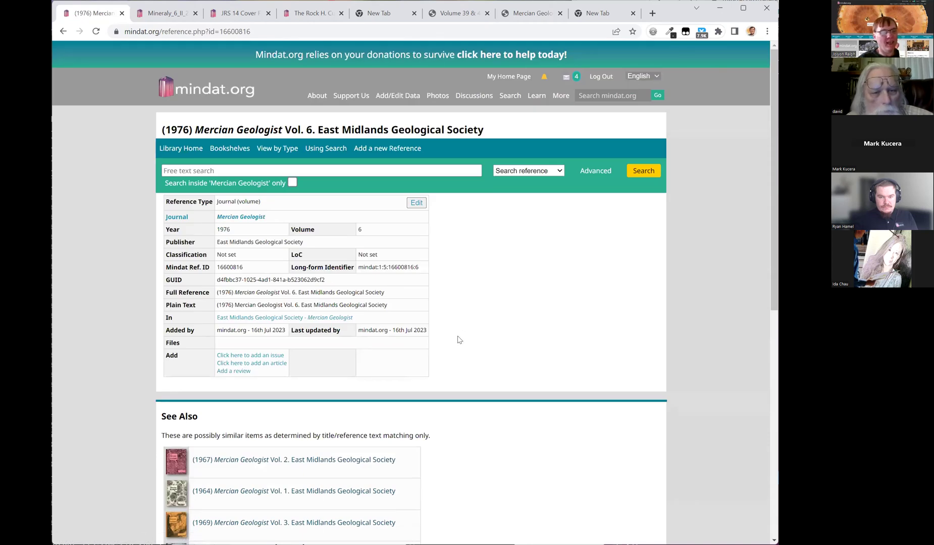
pyautogui.click(273, 356)
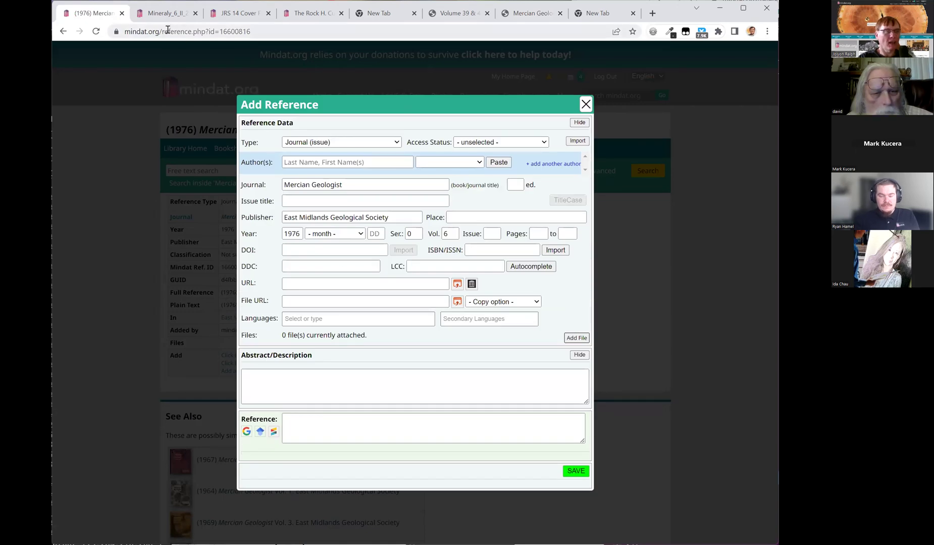
# Step: Copy the link address of MG06_1_1976_complete.pdf from the Mercian Geologist Archive and paste it as the new issue's file URL on Mindat
pyautogui.click(529, 14)
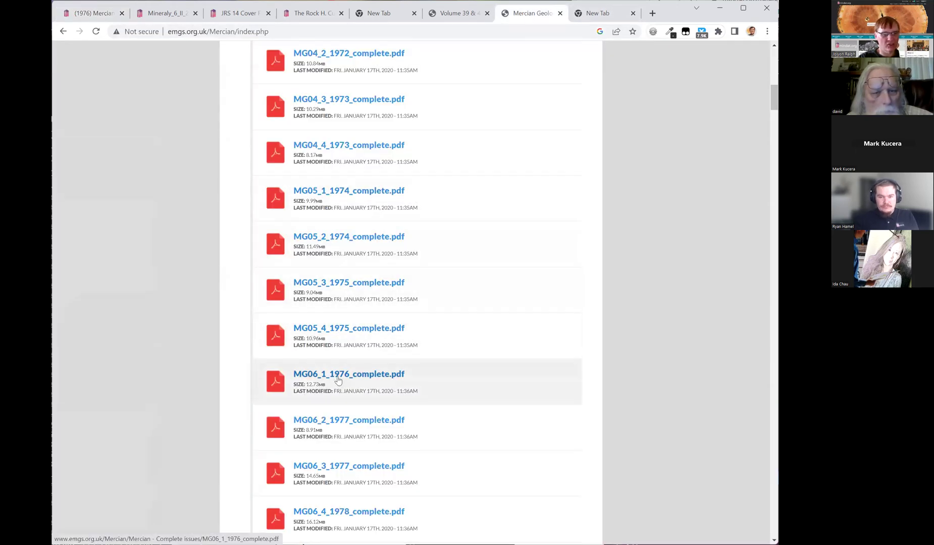
pyautogui.rightClick(360, 377)
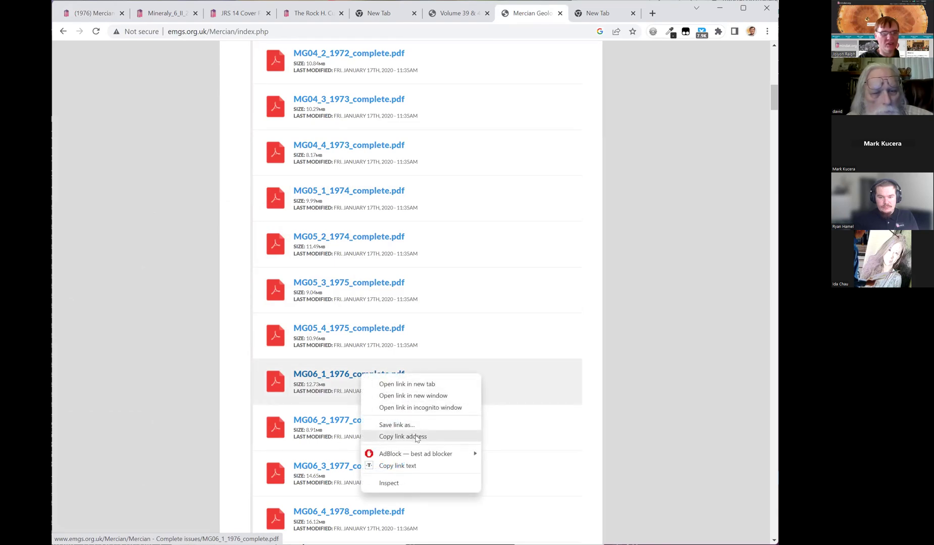
pyautogui.click(417, 437)
pyautogui.click(90, 13)
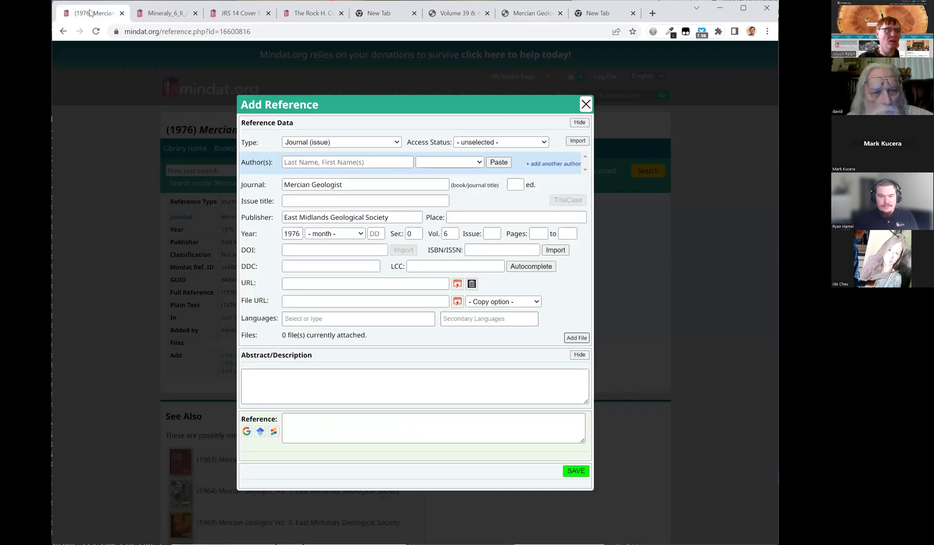
pyautogui.click(309, 301)
pyautogui.hotkey('ctrl', 'v')
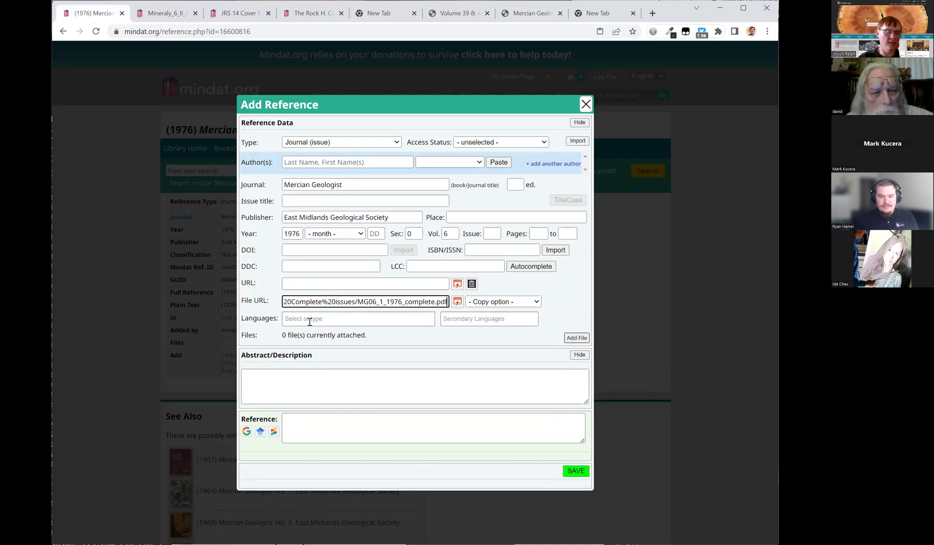
# Step: Set the file's copy option to All Members and the issue number to 1, and save the Vol. 6 issue
pyautogui.moveTo(309, 301); pyautogui.dragTo(225, 307)
pyautogui.moveTo(345, 302); pyautogui.dragTo(410, 302)
pyautogui.moveTo(484, 304); pyautogui.dragTo(505, 307)
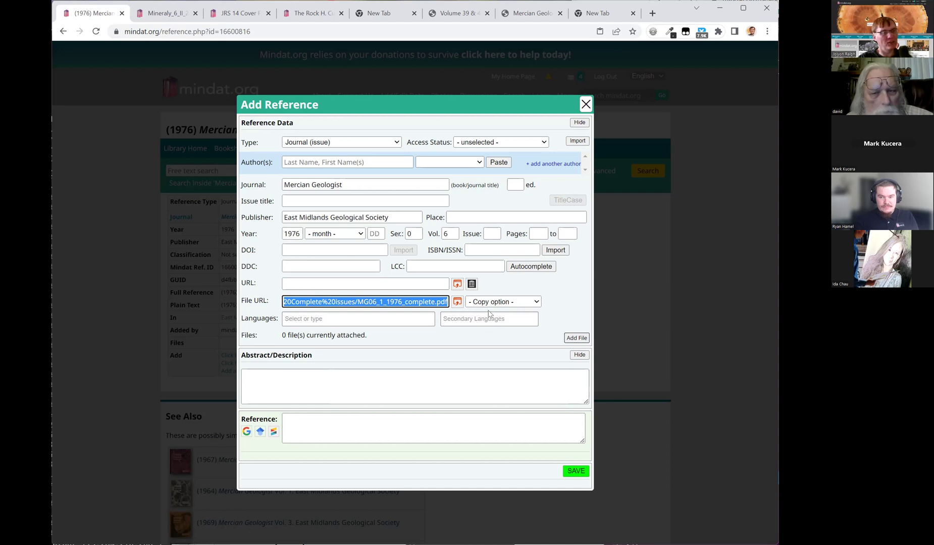
pyautogui.click(537, 302)
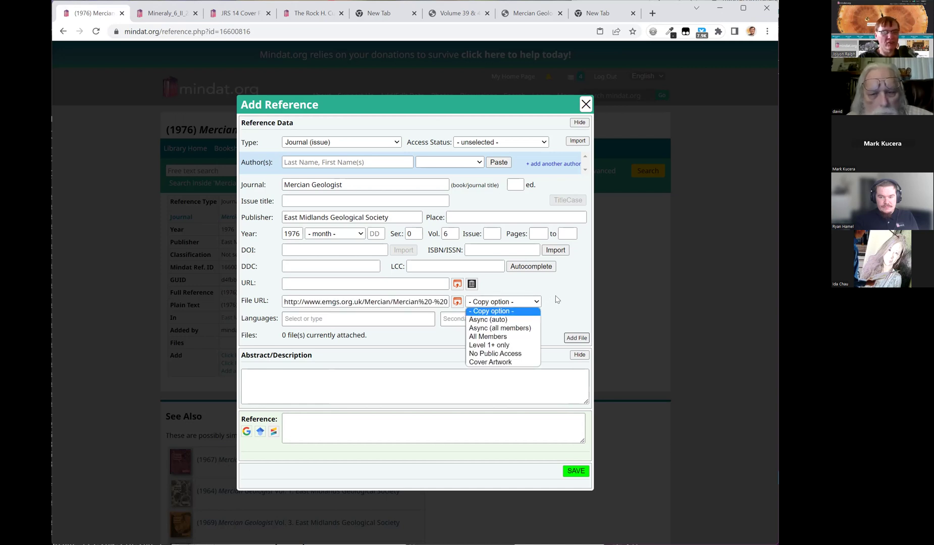
pyautogui.click(557, 300)
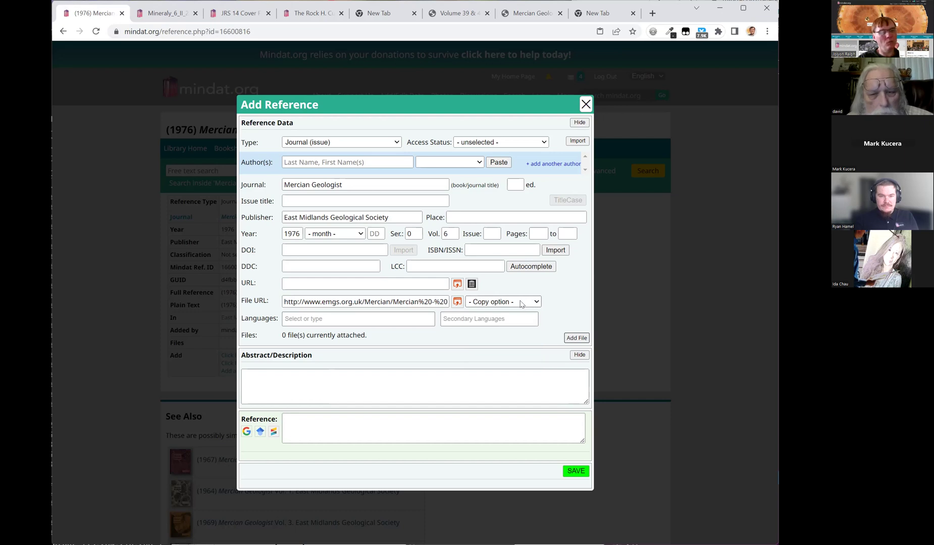
pyautogui.click(523, 302)
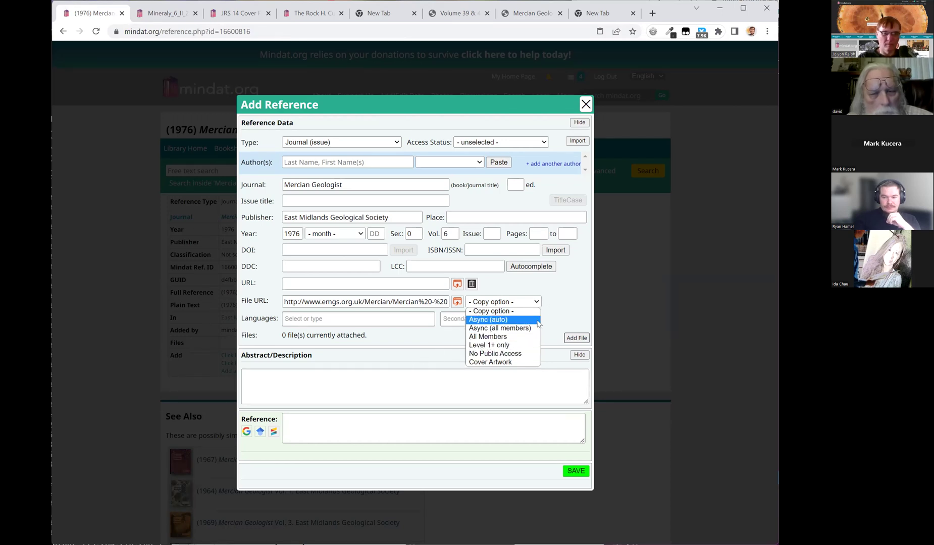
pyautogui.press('Return')
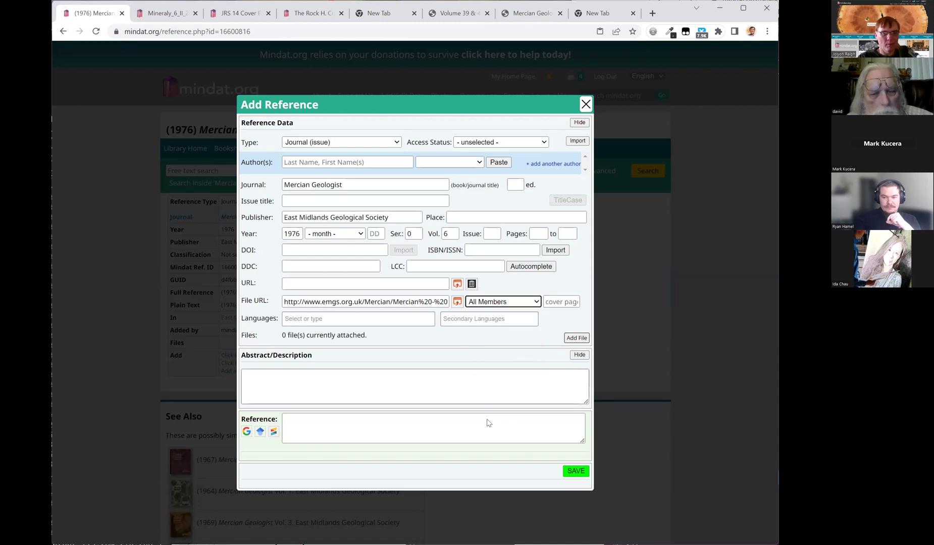
pyautogui.click(489, 233)
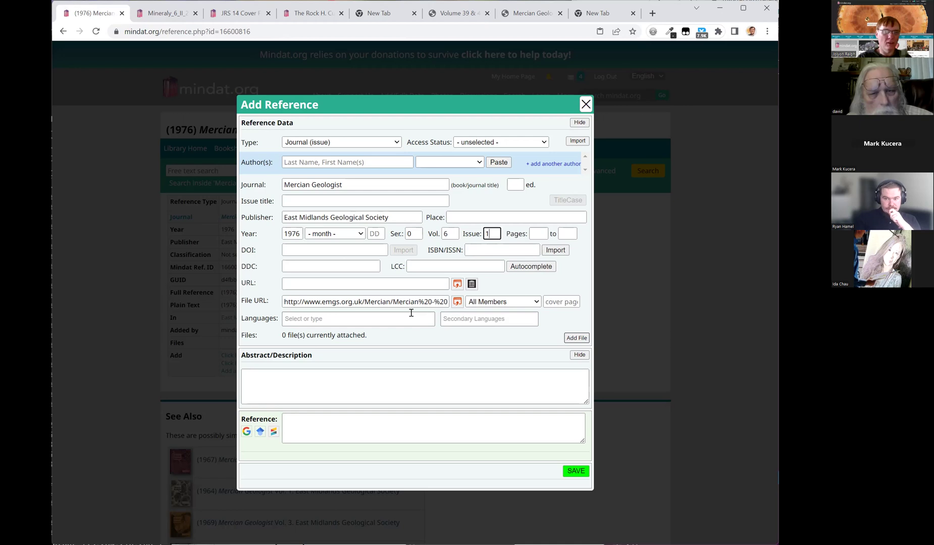
pyautogui.click(575, 471)
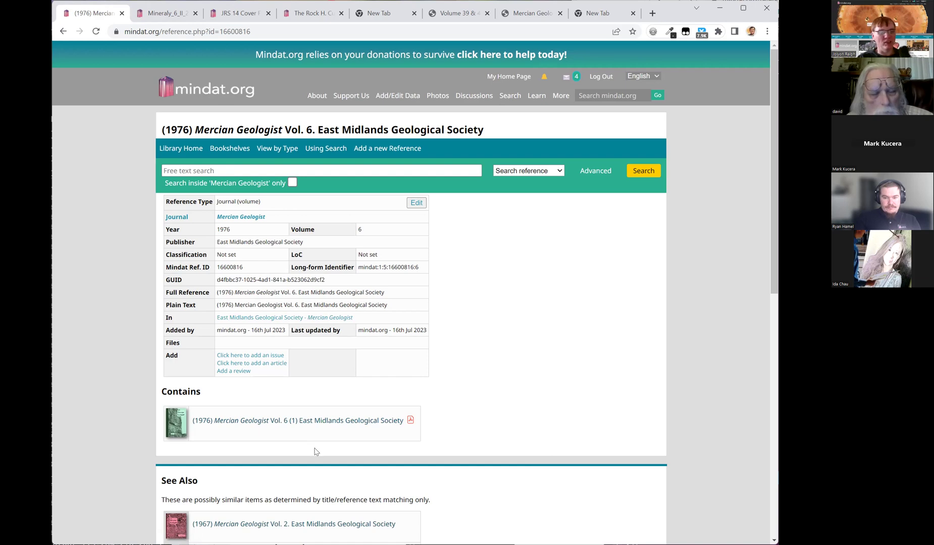
# Step: Start another Vol. 6 issue and paste the archive's link address for MG06_2_1977_complete.pdf as its file URL
pyautogui.click(277, 355)
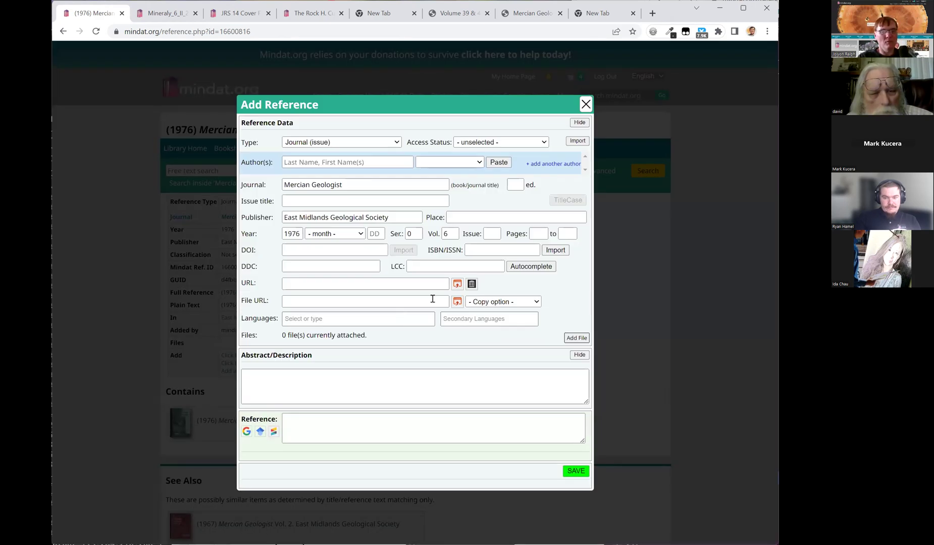
pyautogui.click(530, 13)
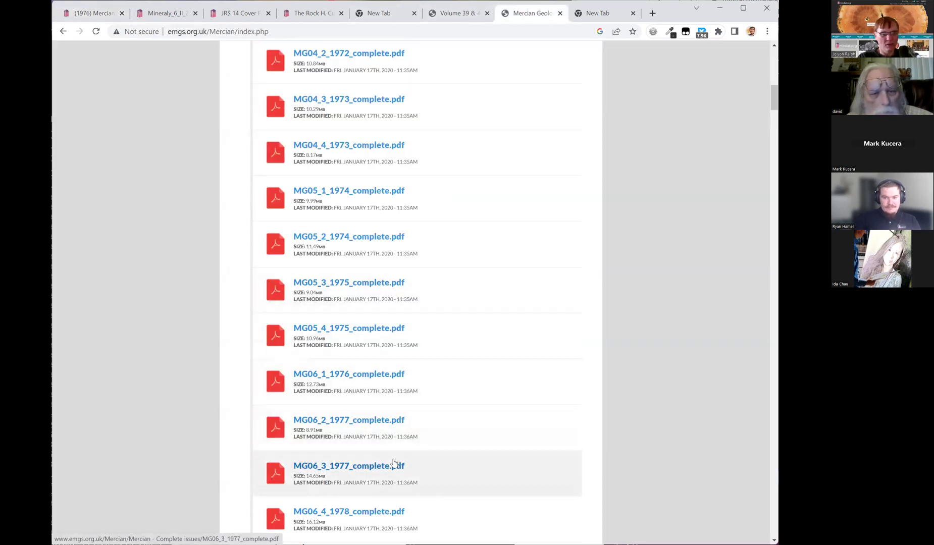
pyautogui.rightClick(353, 421)
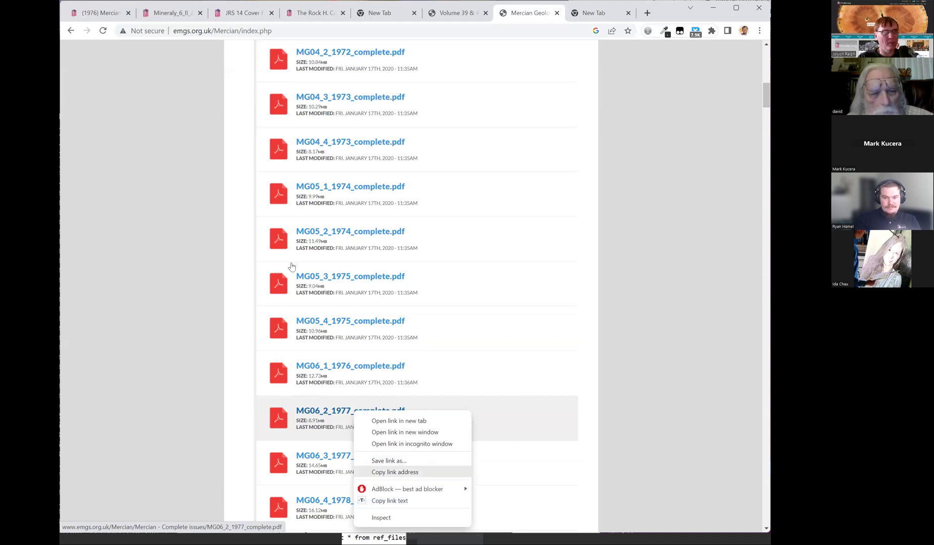
pyautogui.click(105, 17)
pyautogui.click(302, 305)
pyautogui.hotkey('ctrl', 'v')
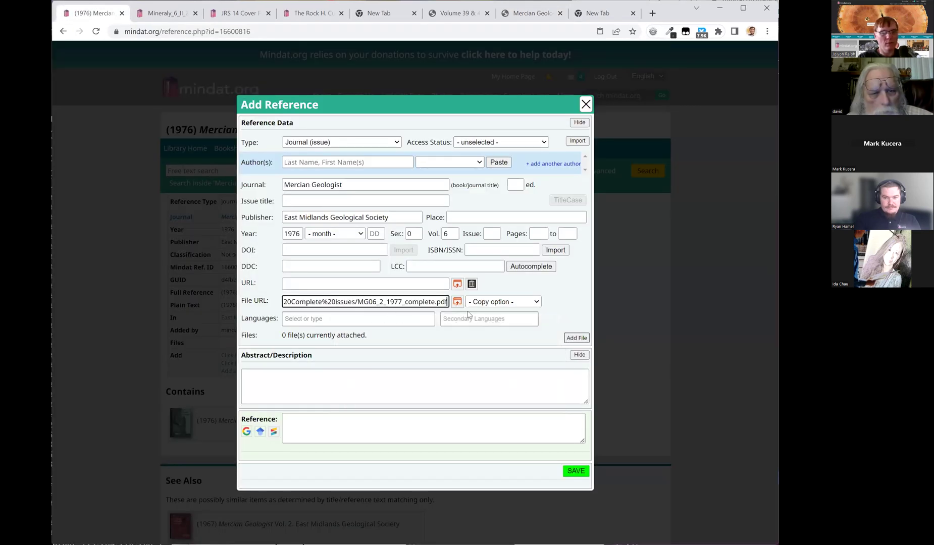
# Step: Set the copy option to Async (all members), issue 2 and year 1977, and save the second Vol. 6 issue
pyautogui.click(495, 301)
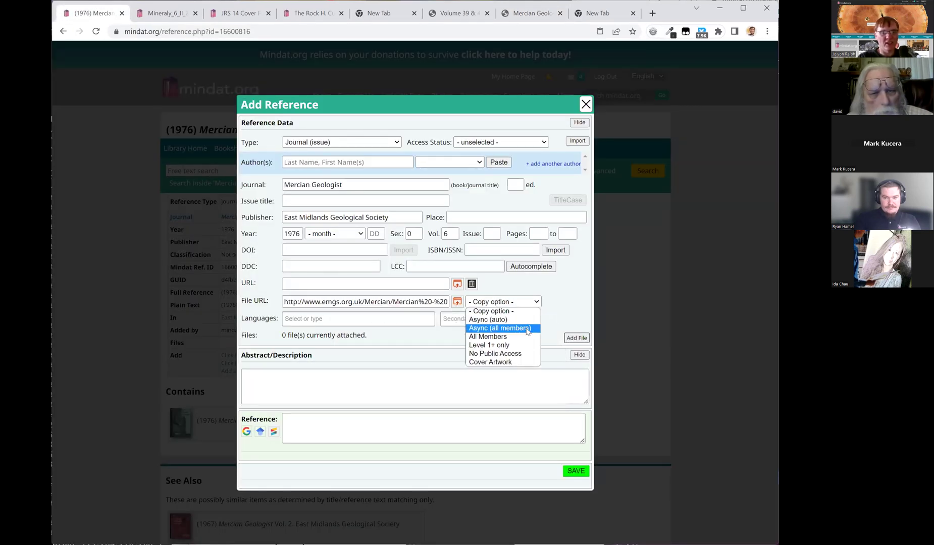
pyautogui.click(518, 329)
pyautogui.click(490, 233)
pyautogui.write('2')
pyautogui.click(293, 234)
pyautogui.doubleClick(293, 235)
pyautogui.write('1977')
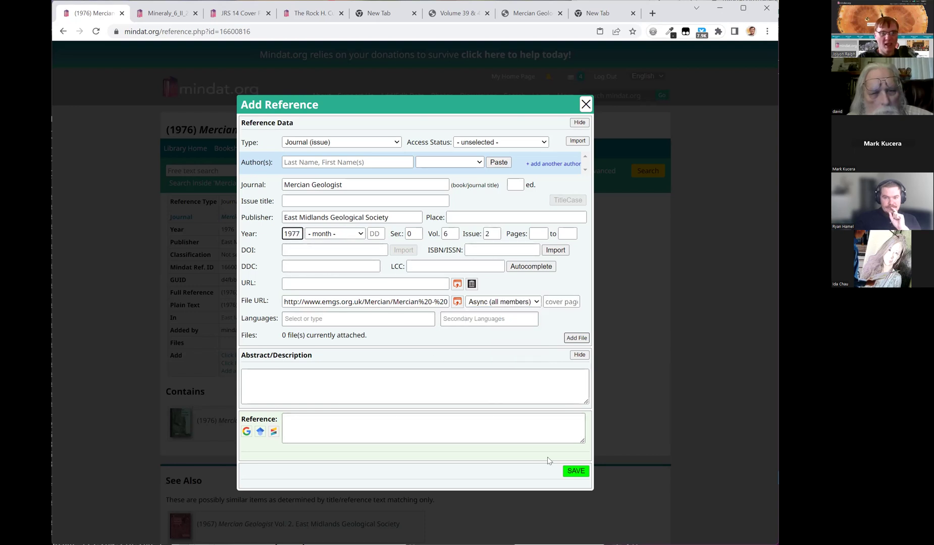
pyautogui.click(574, 472)
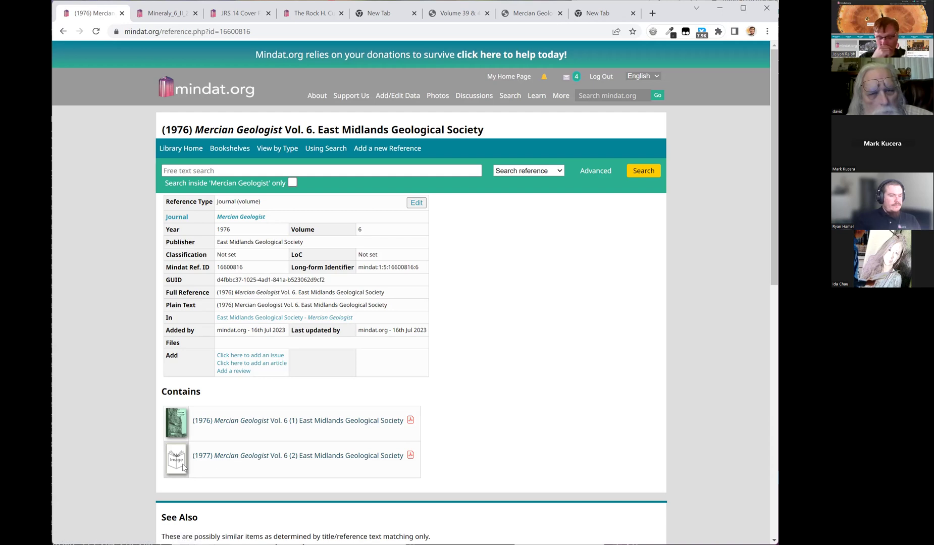
# Step: Refresh the Mercian Geologist Vol. 6 page and open the record of its 1977 issue 2
pyautogui.click(96, 32)
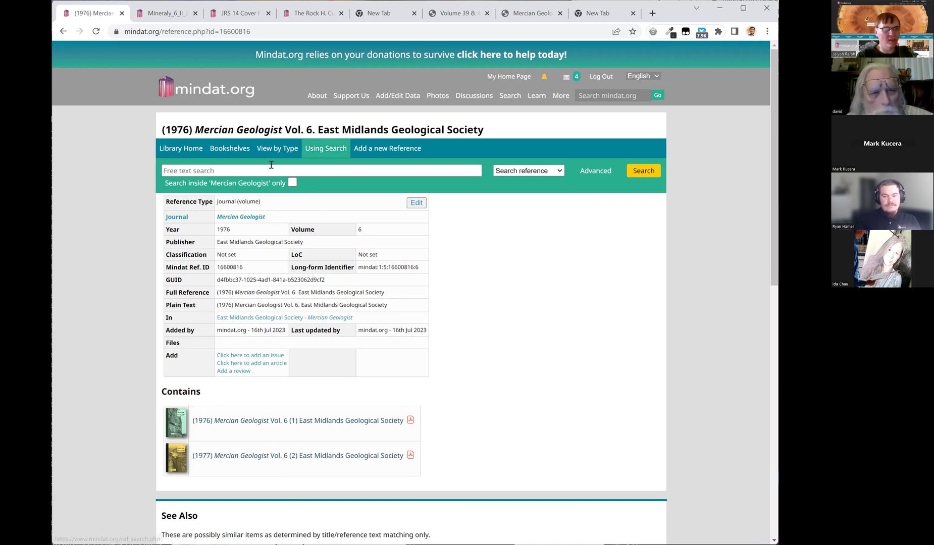
pyautogui.click(399, 172)
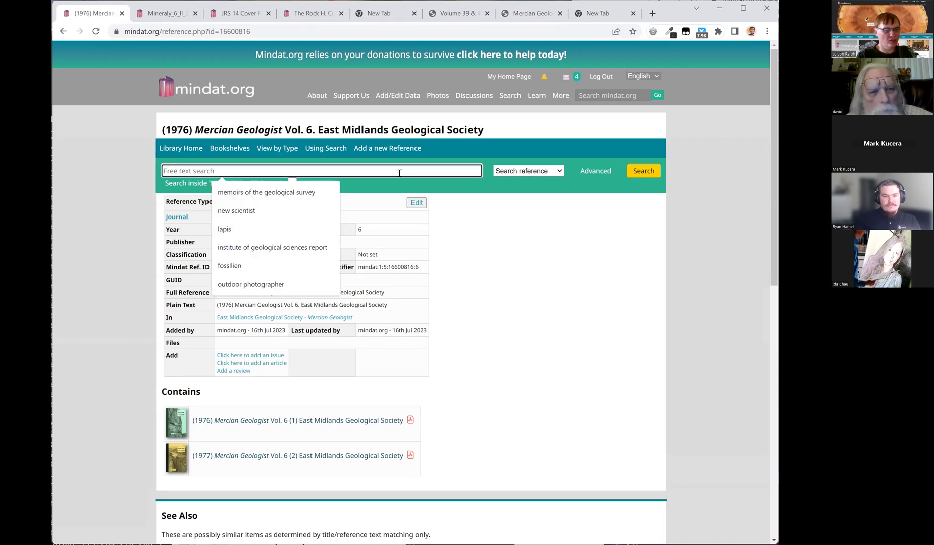
pyautogui.click(630, 304)
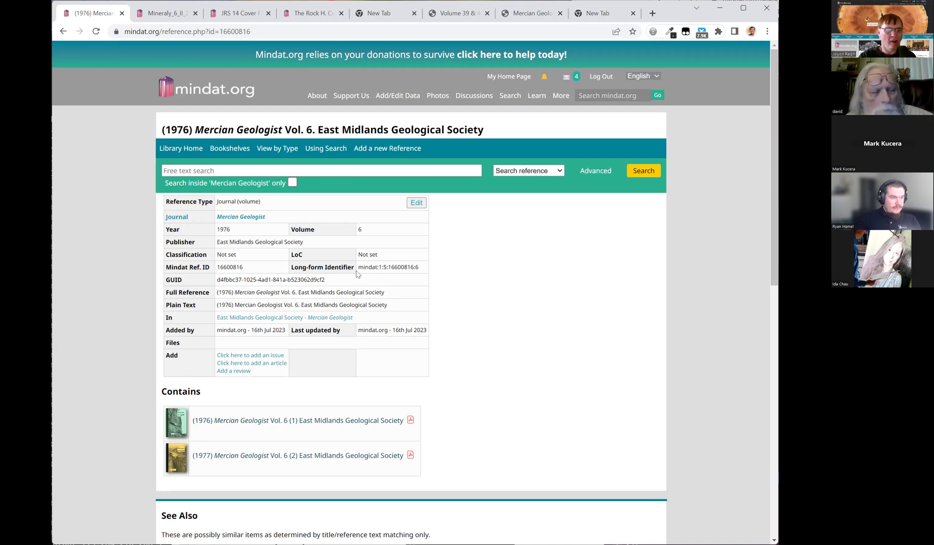
pyautogui.click(329, 457)
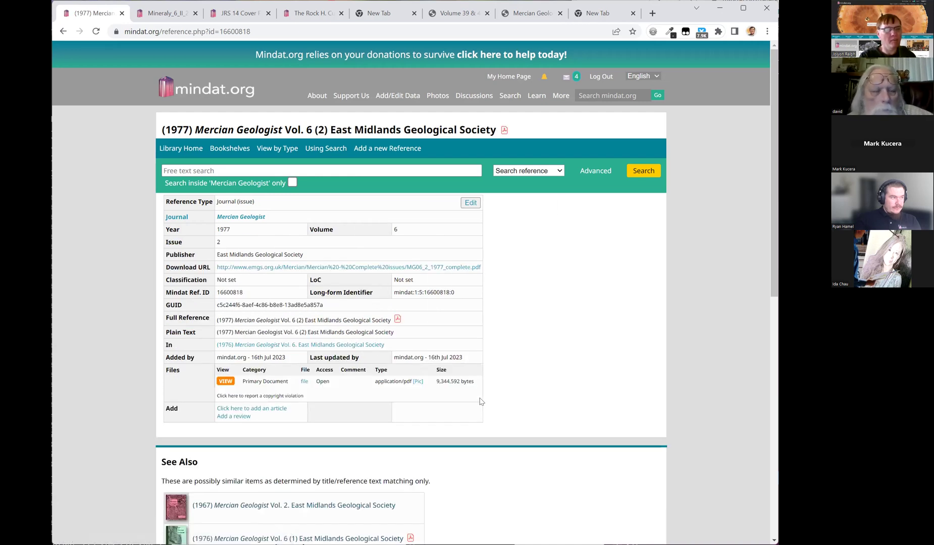
# Step: Edit the 1977 issue and choose Screenshot 2023-07-16 165750.png as an additional file
pyautogui.click(471, 204)
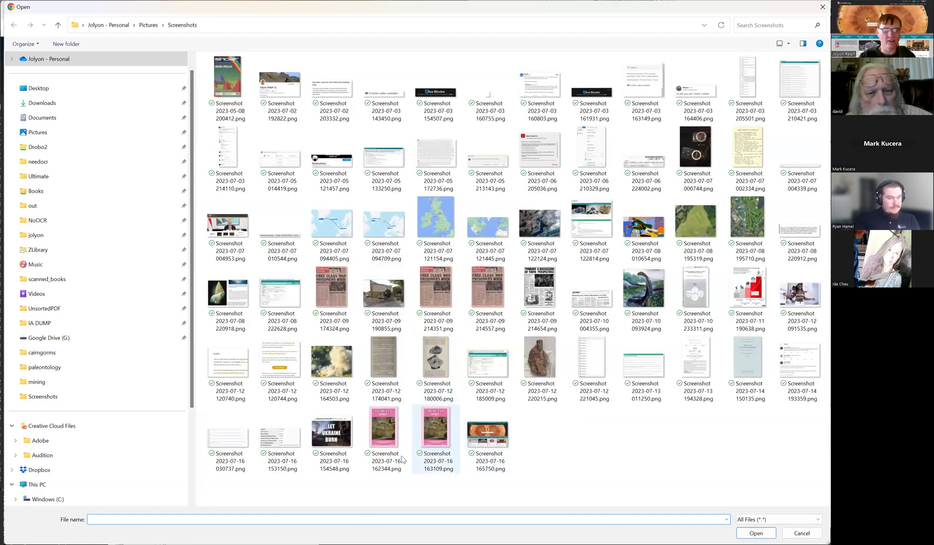
pyautogui.click(483, 440)
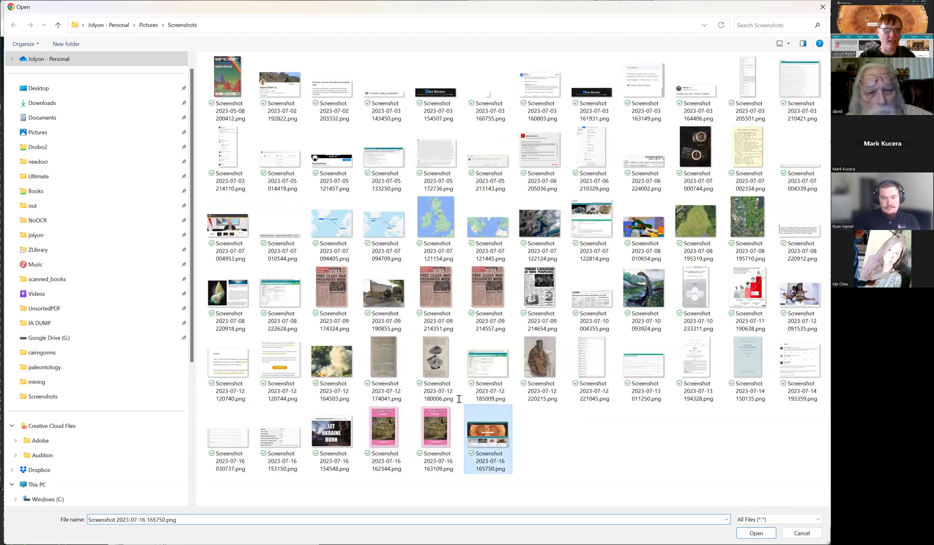
pyautogui.press('Return')
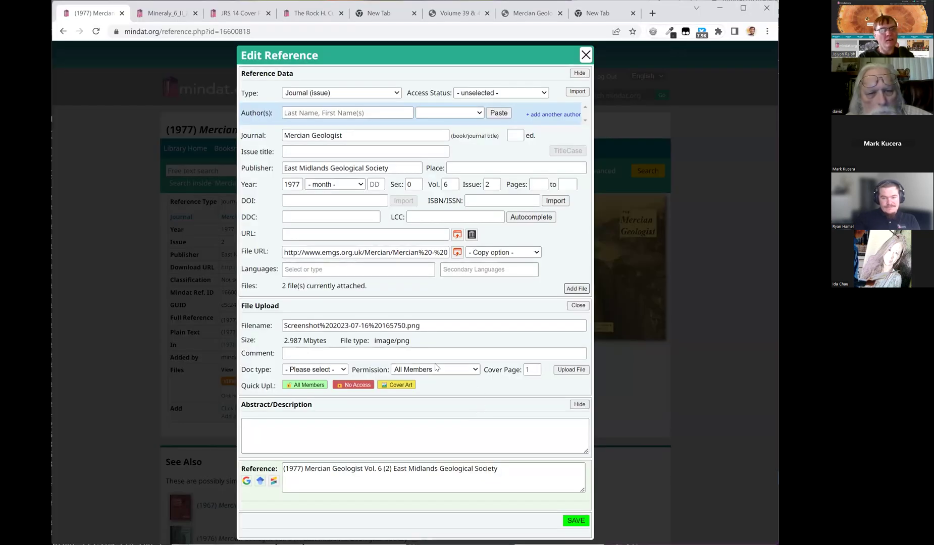
# Step: Try document type Media File with All Members permission for the screenshot, and upload it as the issue's cover art
pyautogui.click(304, 370)
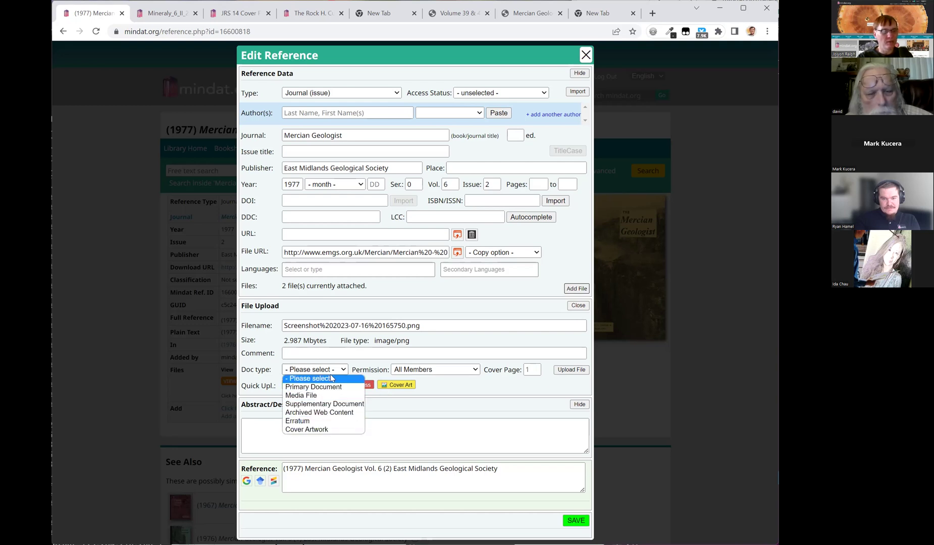
pyautogui.click(333, 396)
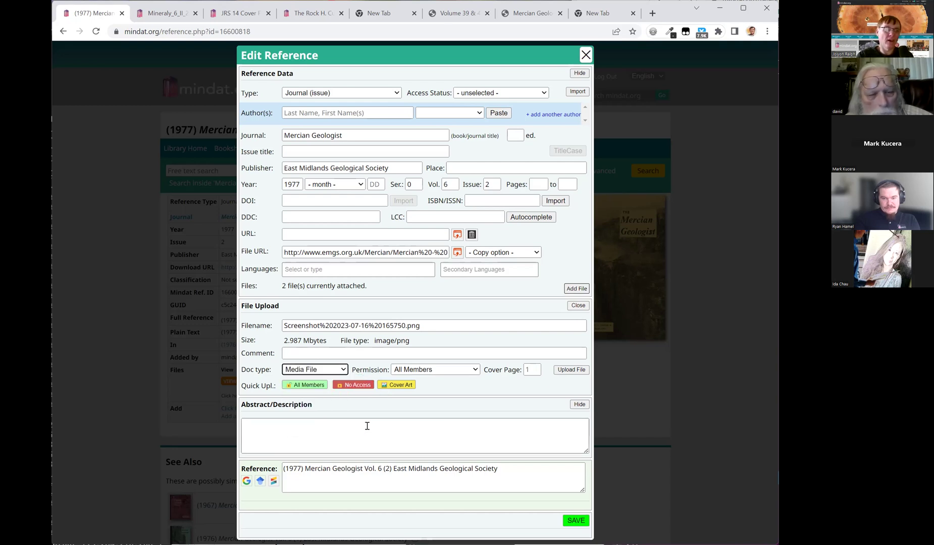
pyautogui.click(435, 371)
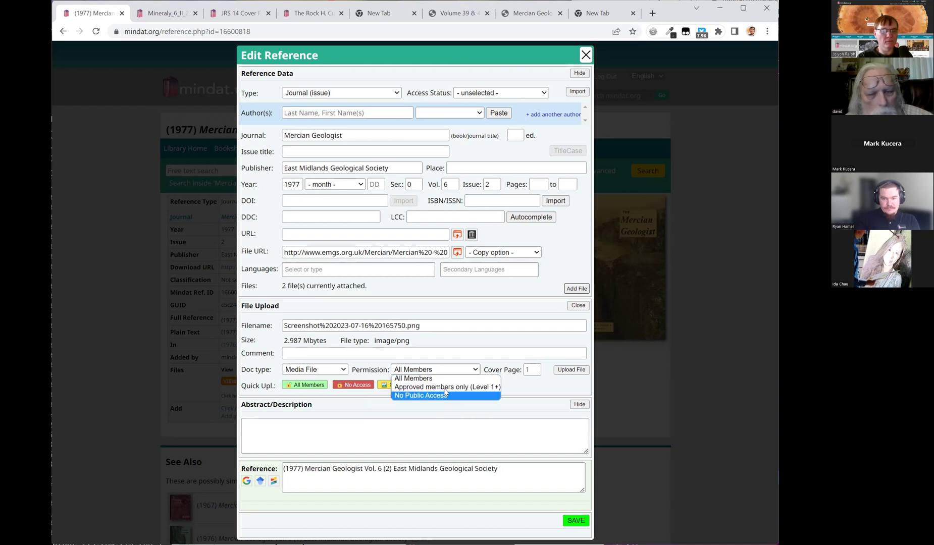
pyautogui.click(442, 380)
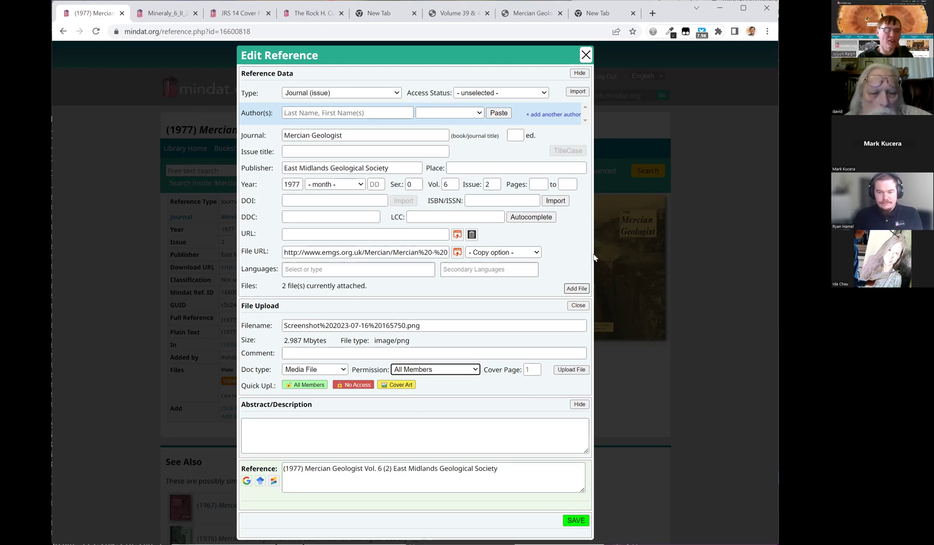
pyautogui.click(401, 386)
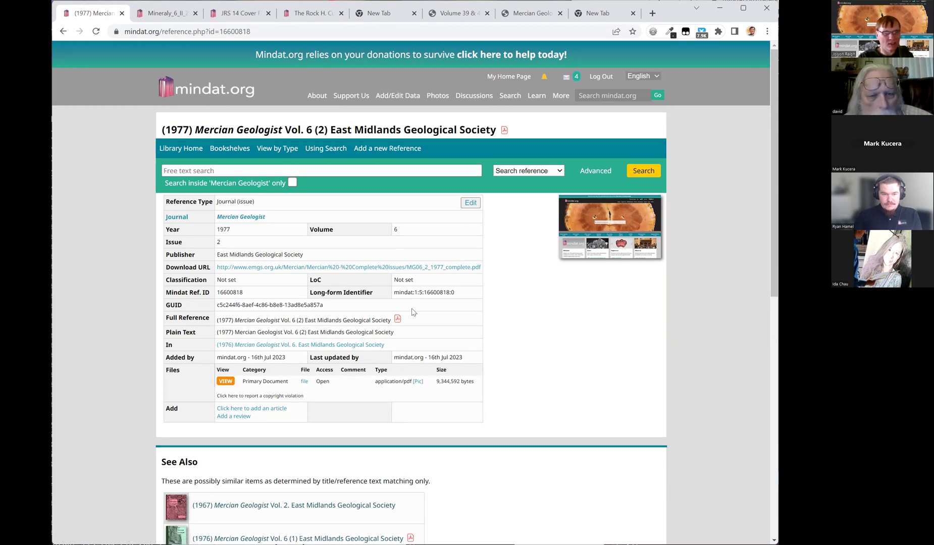
# Step: Load previews of the first four pages of the issue's PDF and set the cropped first page as the cover image
pyautogui.click(417, 383)
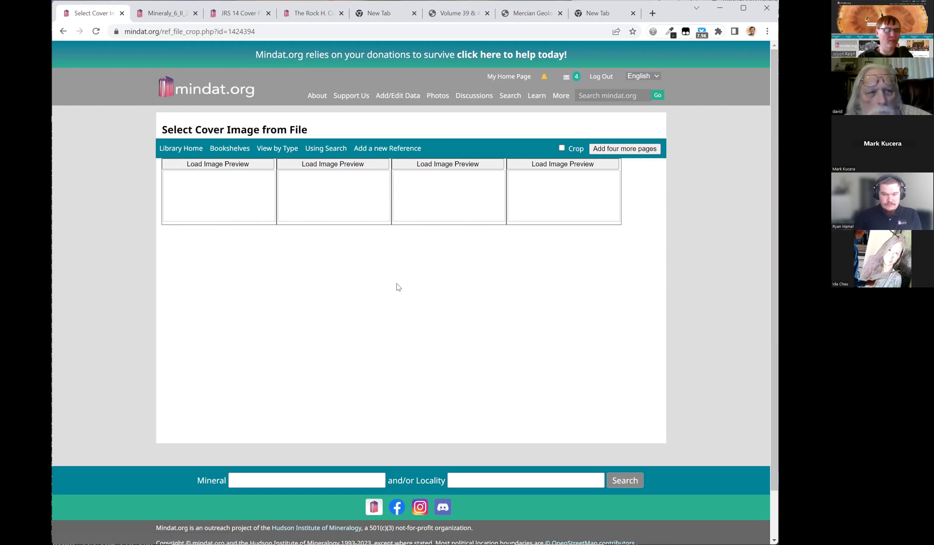
pyautogui.click(252, 164)
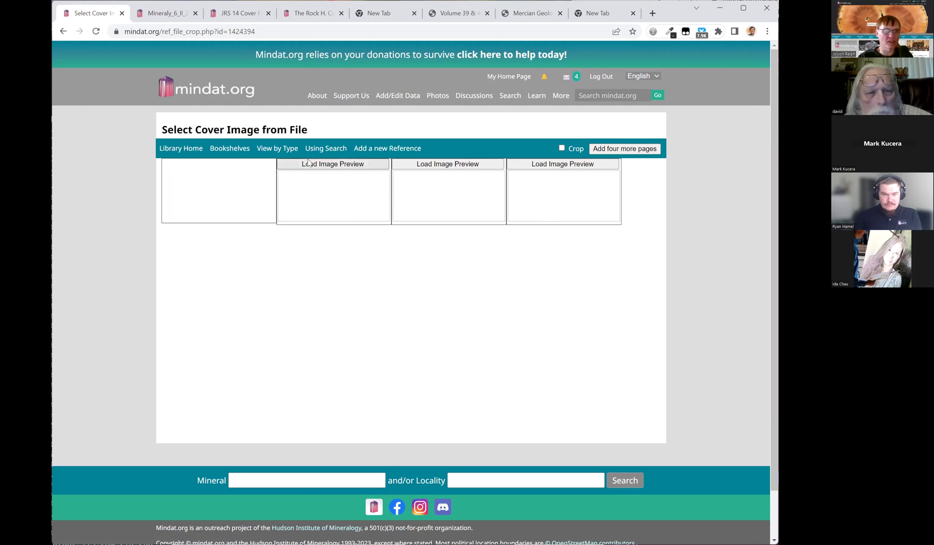
pyautogui.click(300, 164)
pyautogui.click(480, 164)
pyautogui.click(555, 165)
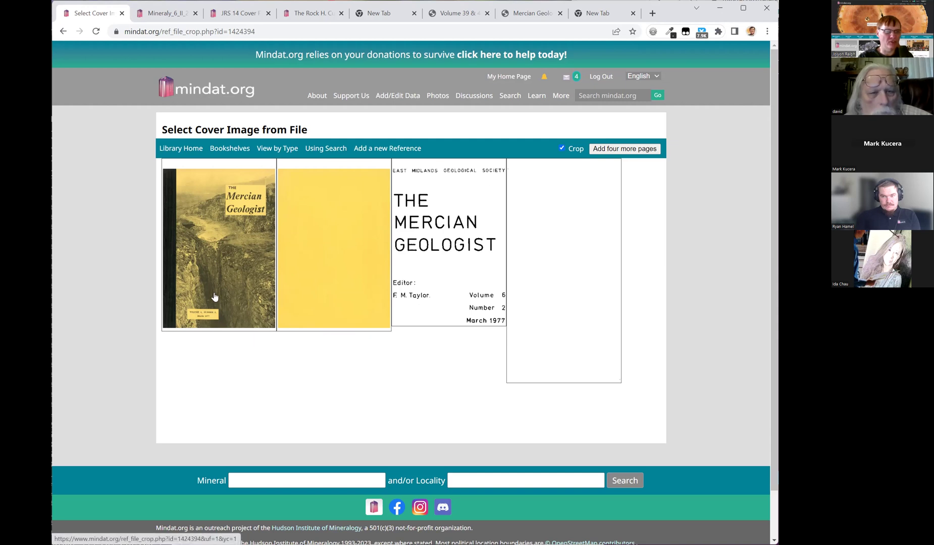
pyautogui.click(214, 245)
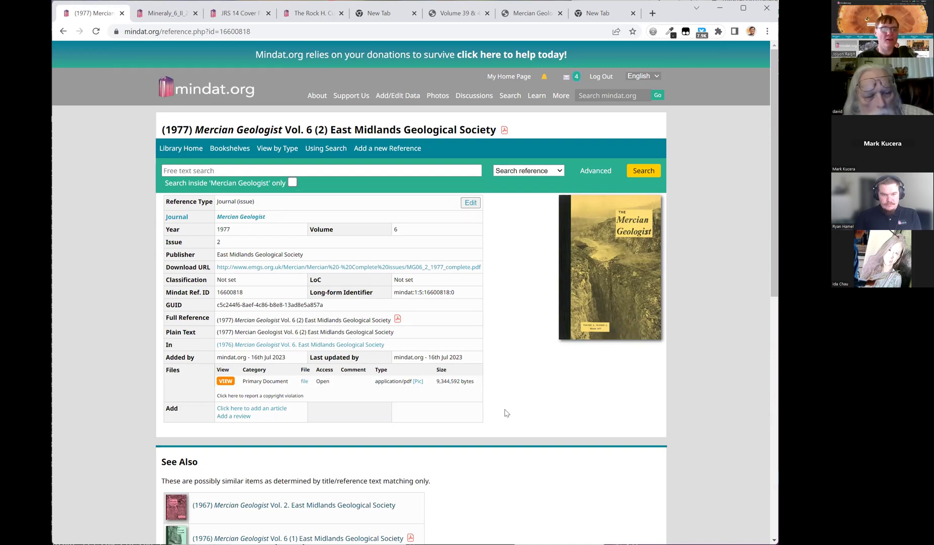
# Step: Reopen the PDF's cover image selection, add four more pages and load the preview of the seventh page
pyautogui.click(418, 382)
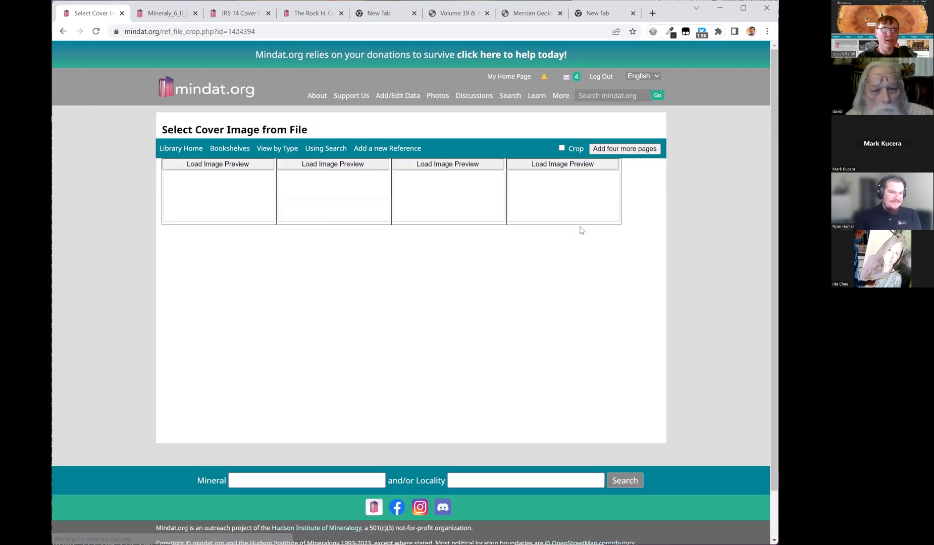
pyautogui.click(625, 149)
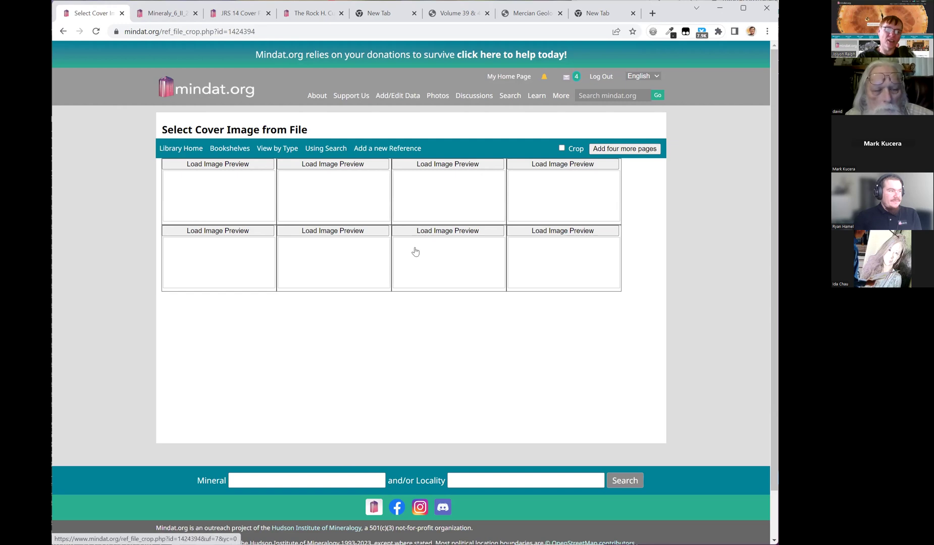
pyautogui.click(457, 230)
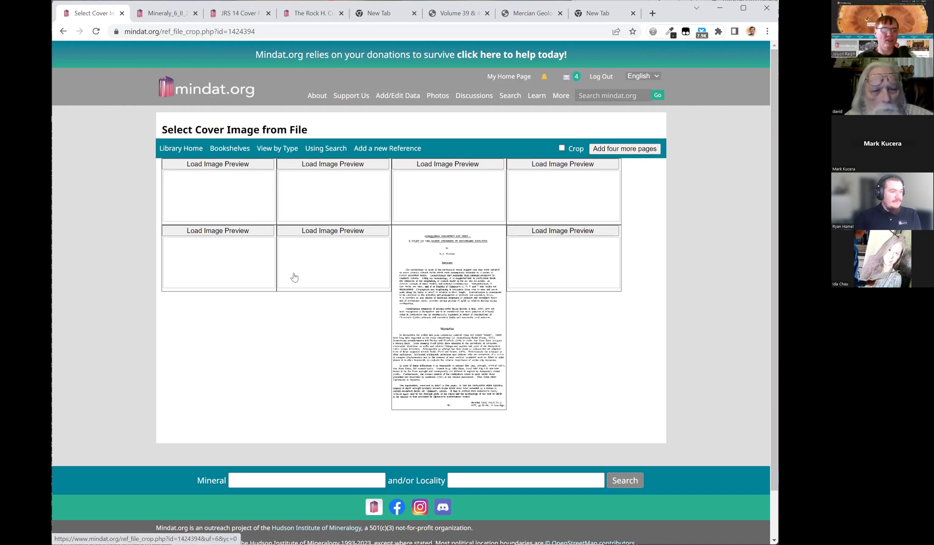
# Step: Return to the library home page and look over the latest downloads
pyautogui.click(170, 150)
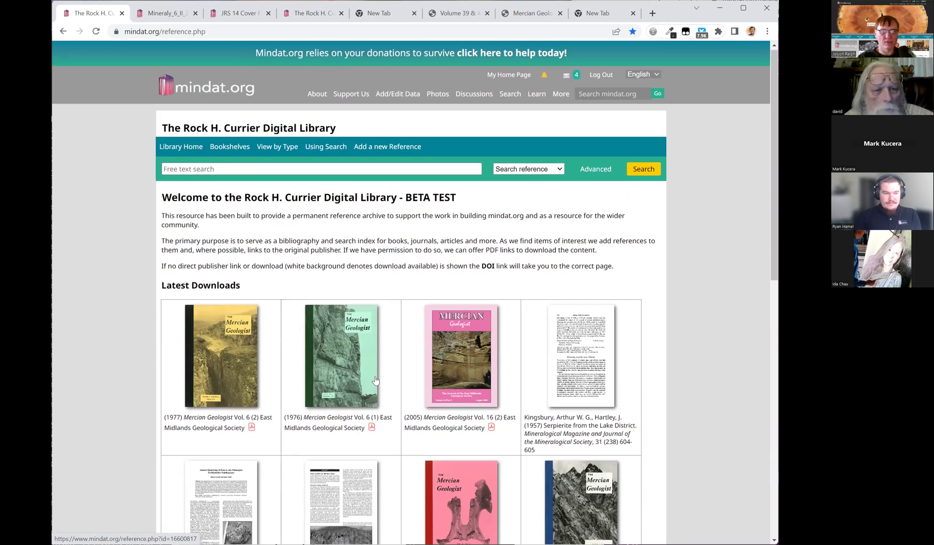
pyautogui.scroll(-1, 393, 283)
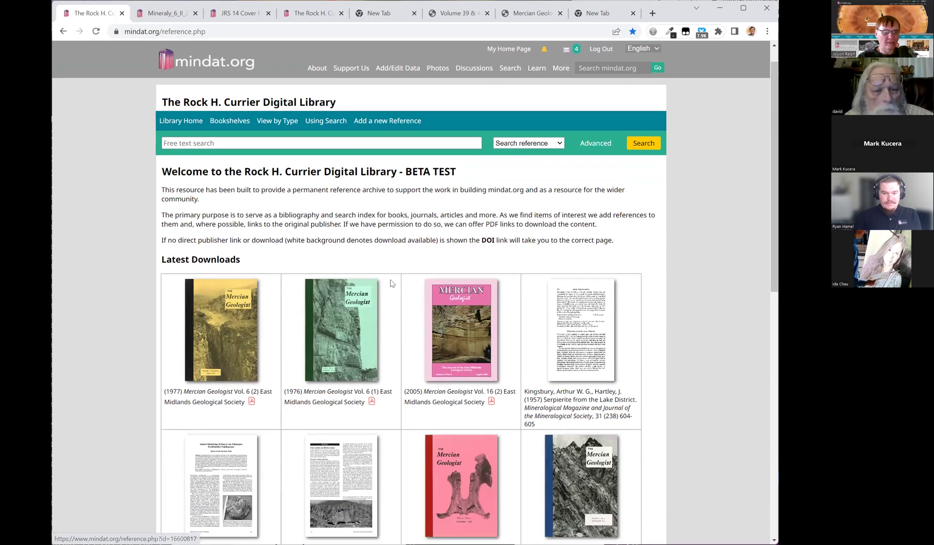
pyautogui.scroll(1, 389, 279)
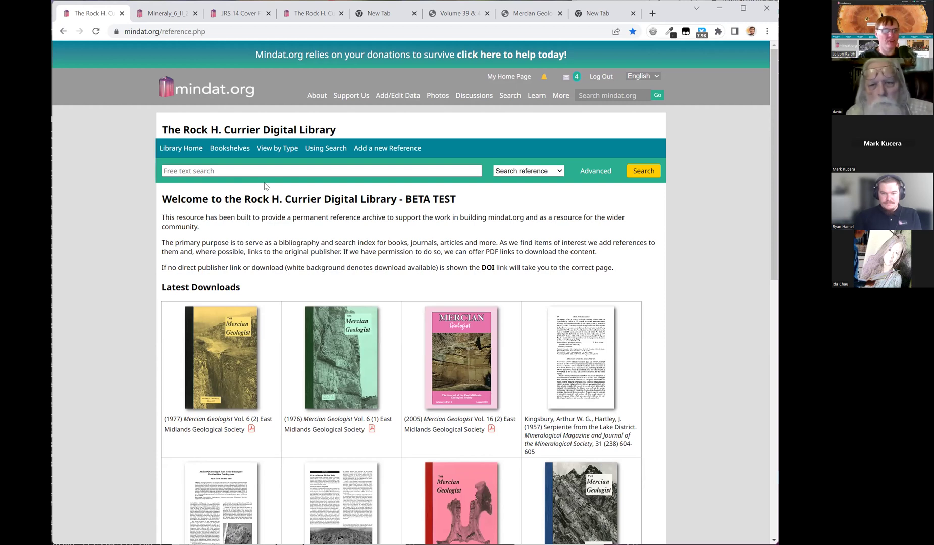
# Step: Open the DDC bookshelves and go through Natural sciences & mathematics and Chemistry, crystallography & mineralogy to 548 Crystallography
pyautogui.click(228, 148)
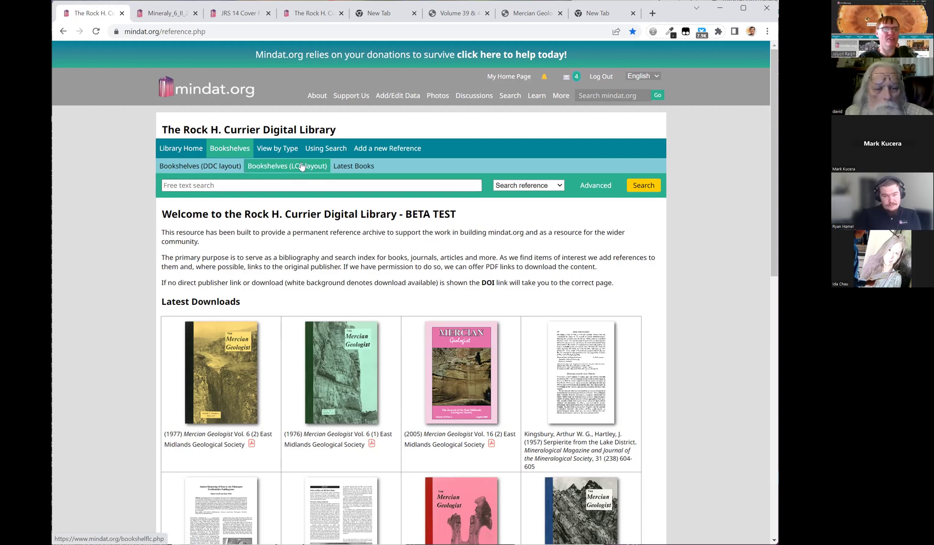
pyautogui.click(185, 173)
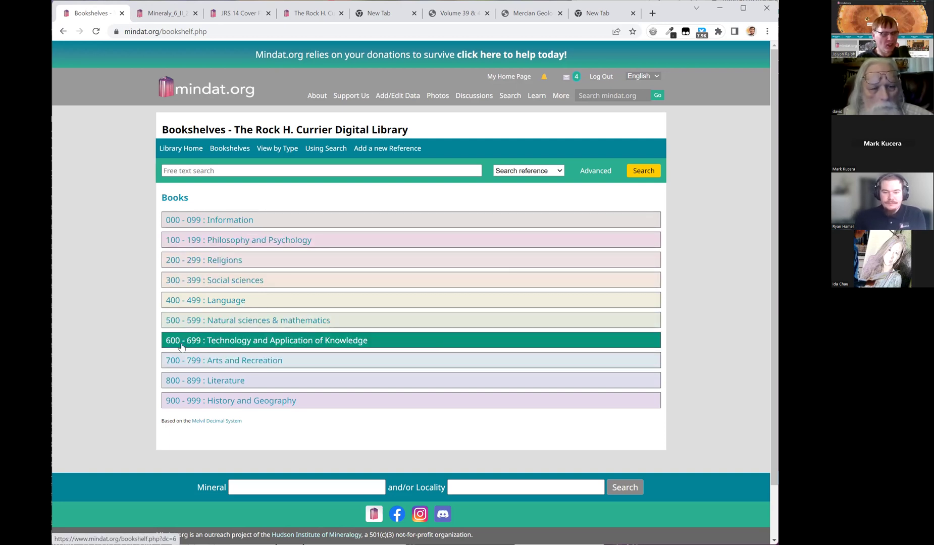
pyautogui.click(390, 320)
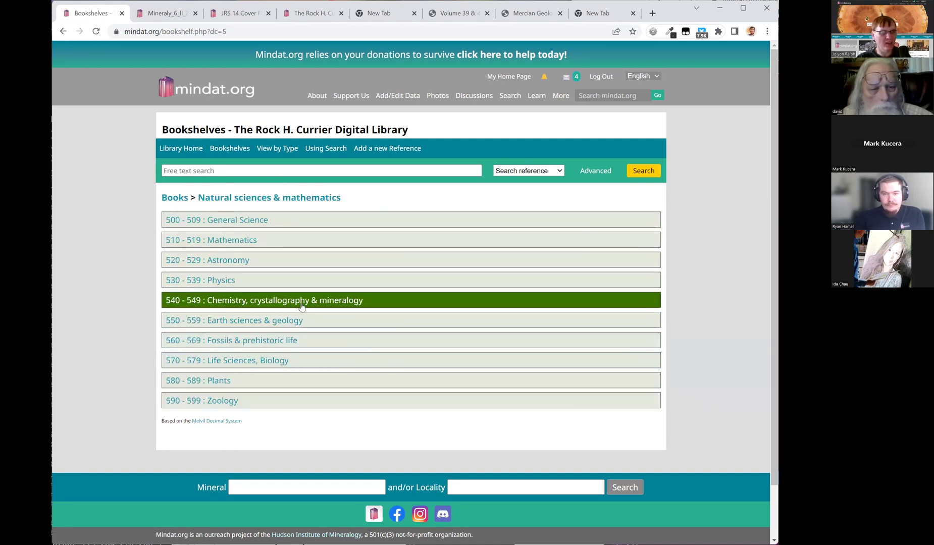
pyautogui.click(396, 303)
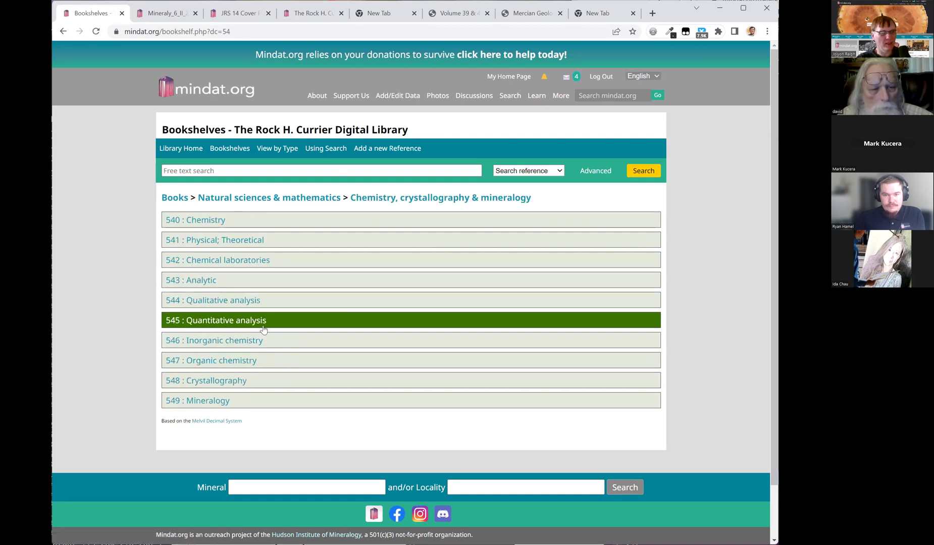
pyautogui.click(290, 382)
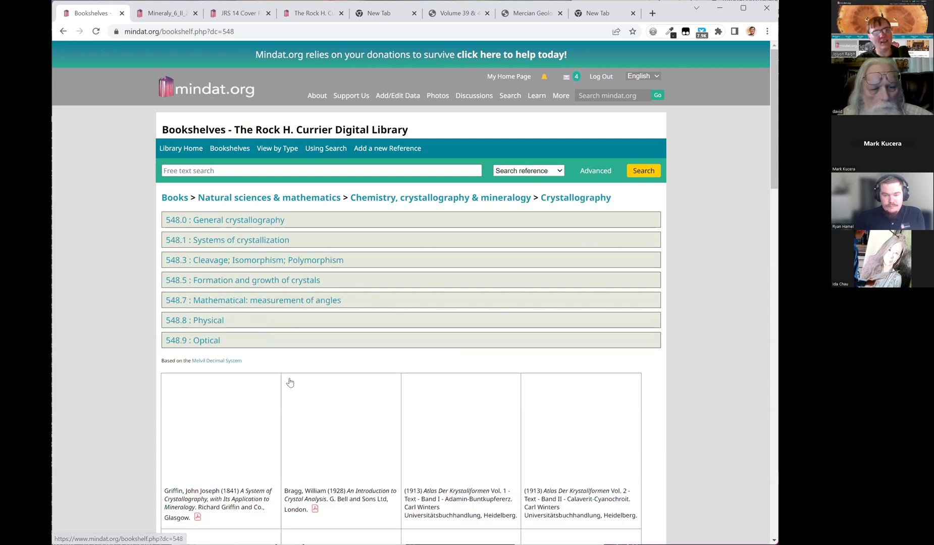
# Step: Browse the subcategories and book covers listed on the Crystallography bookshelf
pyautogui.scroll(-5, 117, 281)
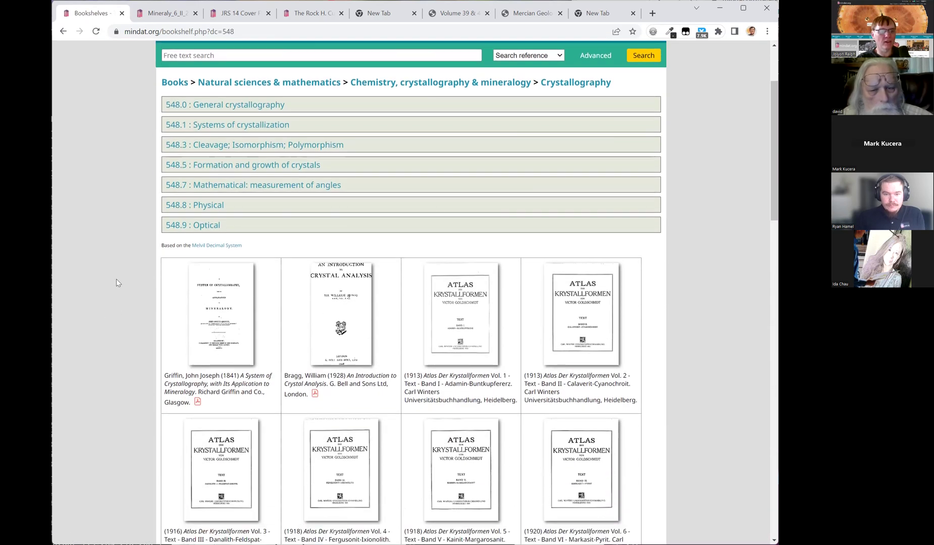
pyautogui.scroll(3, 255, 229)
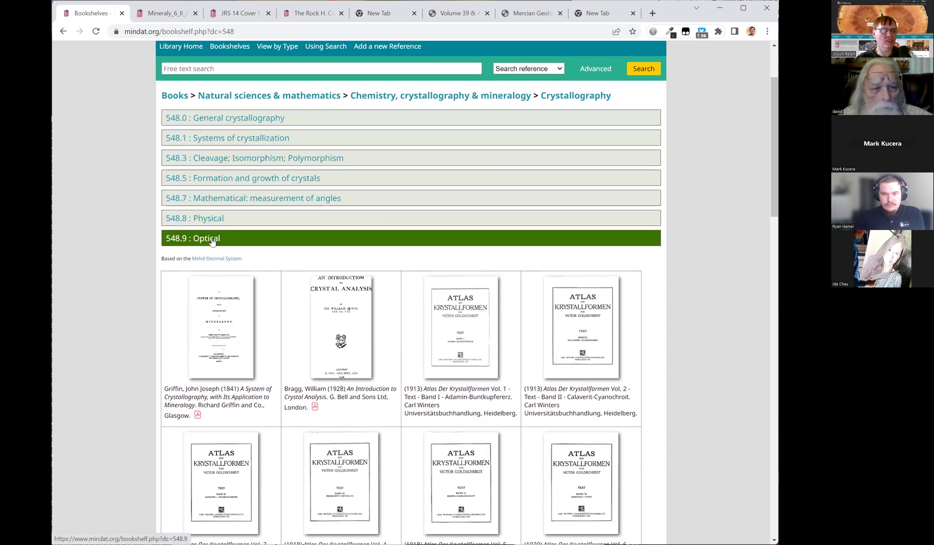
pyautogui.scroll(-12, 419, 374)
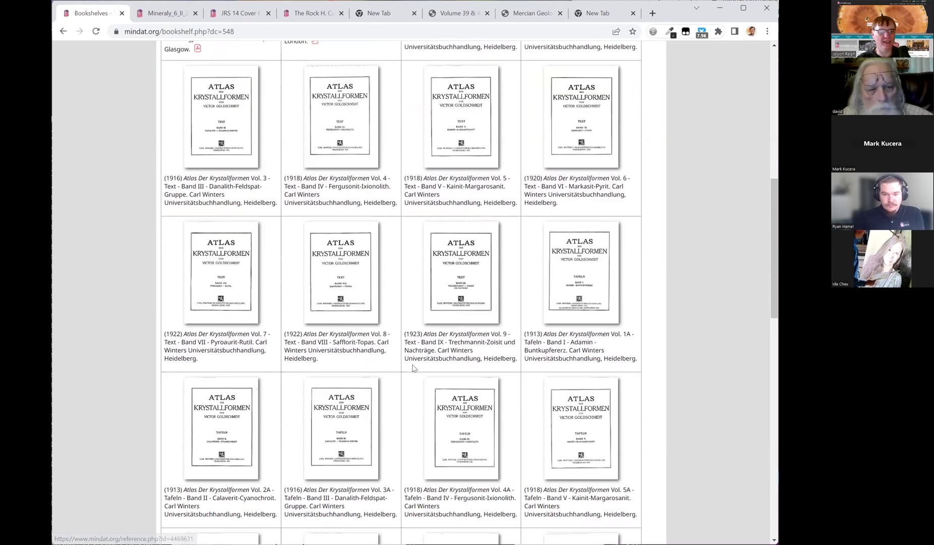
pyautogui.scroll(-7, 408, 363)
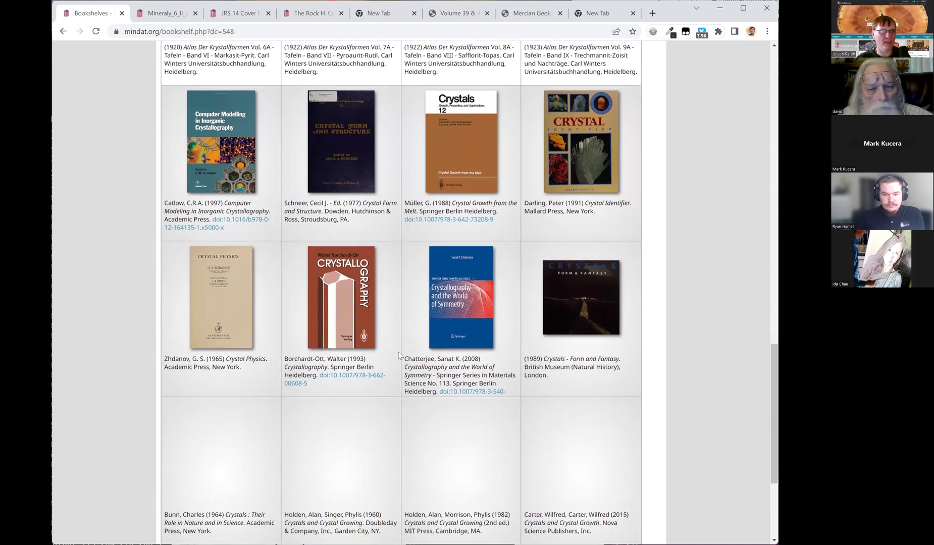
pyautogui.scroll(4, 399, 357)
pyautogui.scroll(-7, 397, 355)
pyautogui.scroll(10, 394, 352)
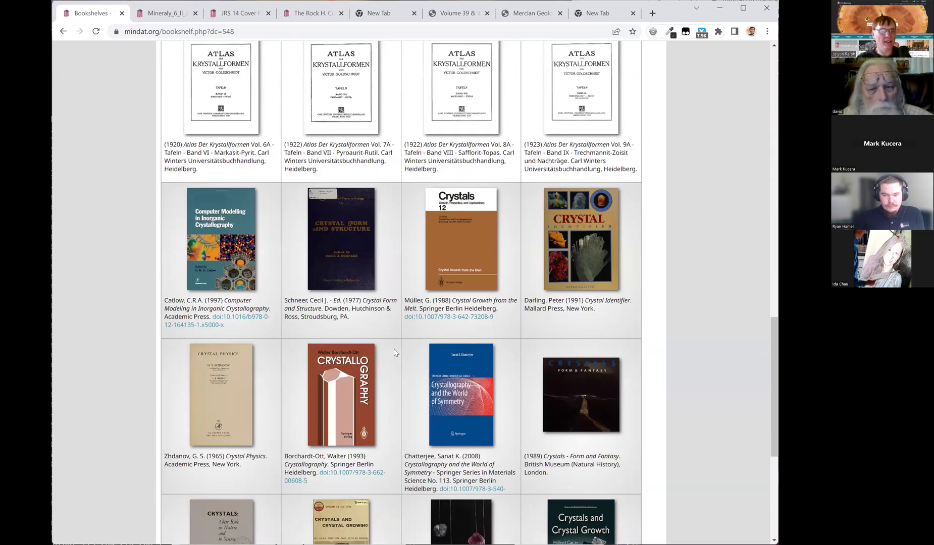
pyautogui.scroll(-1, 395, 352)
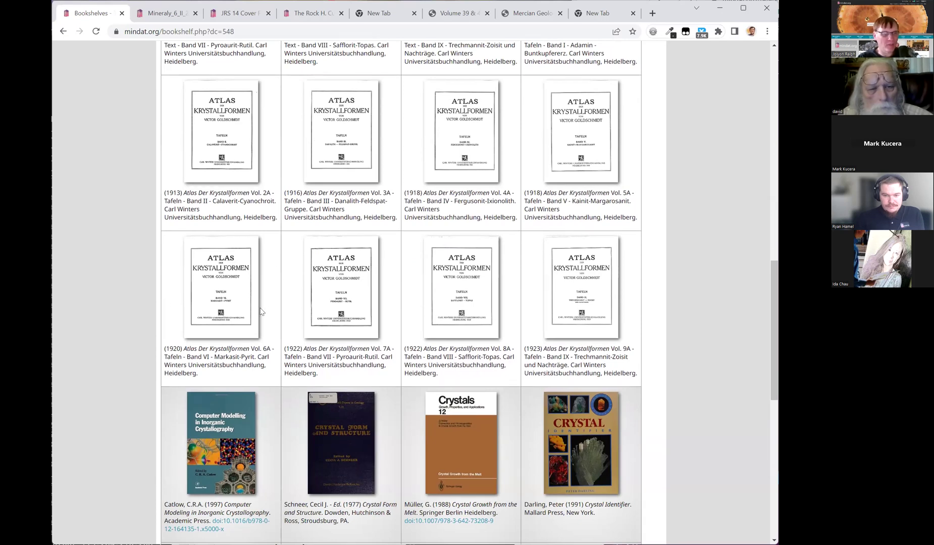
pyautogui.scroll(-3, 338, 311)
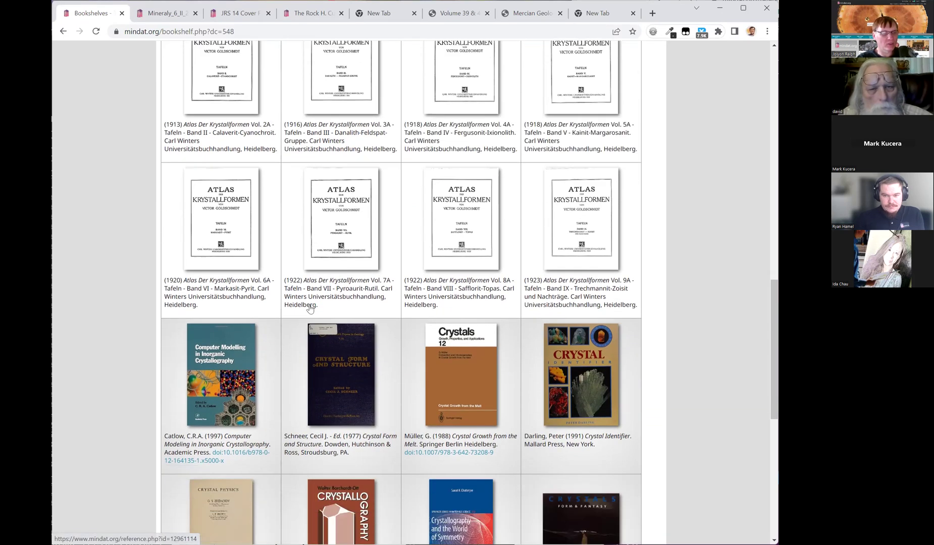
pyautogui.scroll(-4, 354, 366)
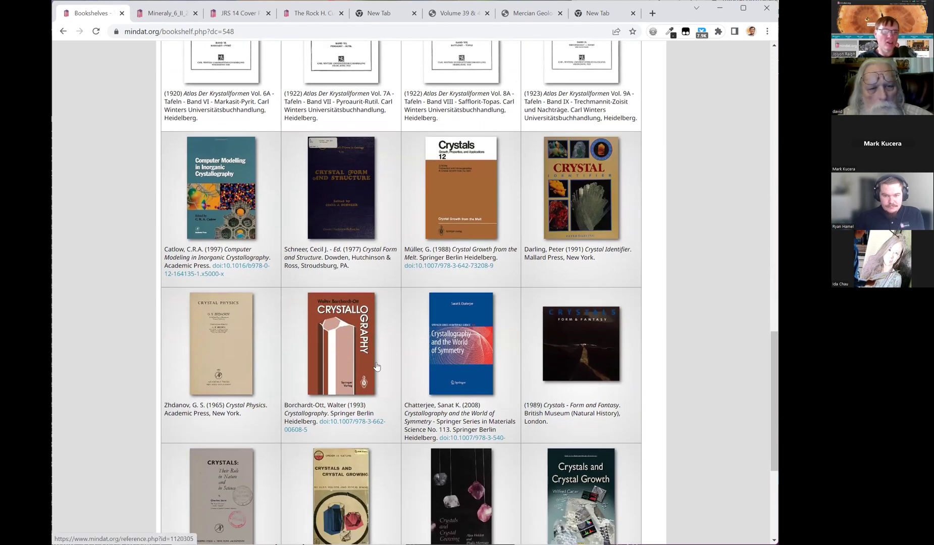
# Step: Load more books on the Crystallography bookshelf and look through the newly added covers
pyautogui.scroll(-2, 376, 366)
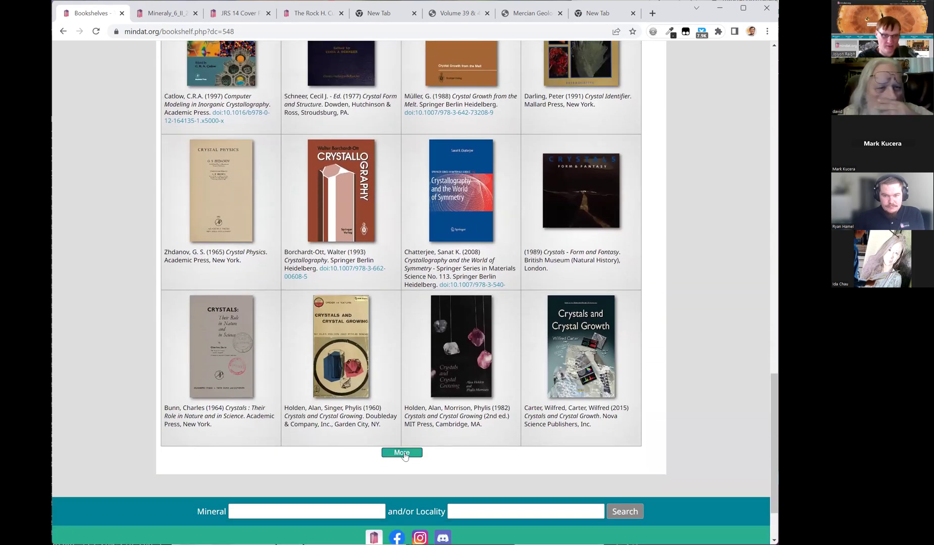
pyautogui.click(409, 455)
pyautogui.scroll(-3, 380, 379)
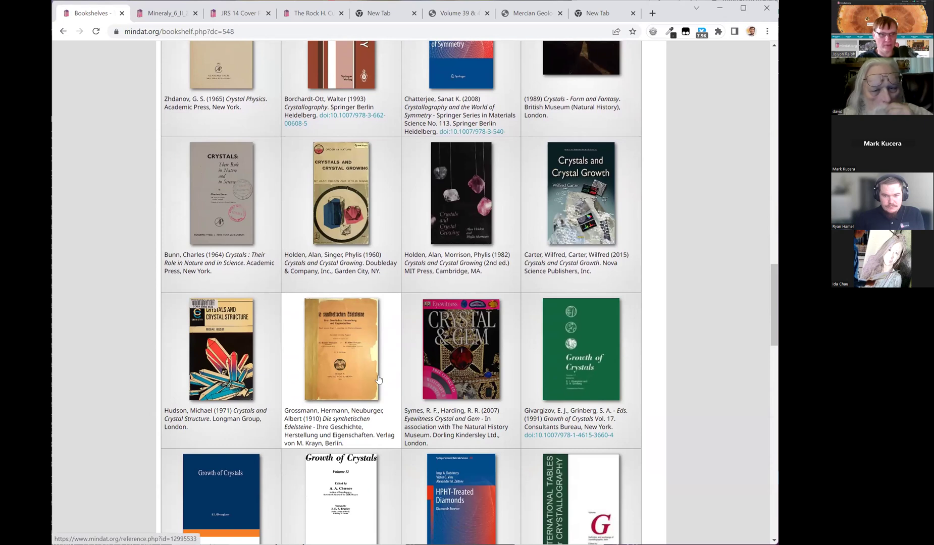
pyautogui.scroll(-2, 379, 379)
pyautogui.scroll(-5, 380, 379)
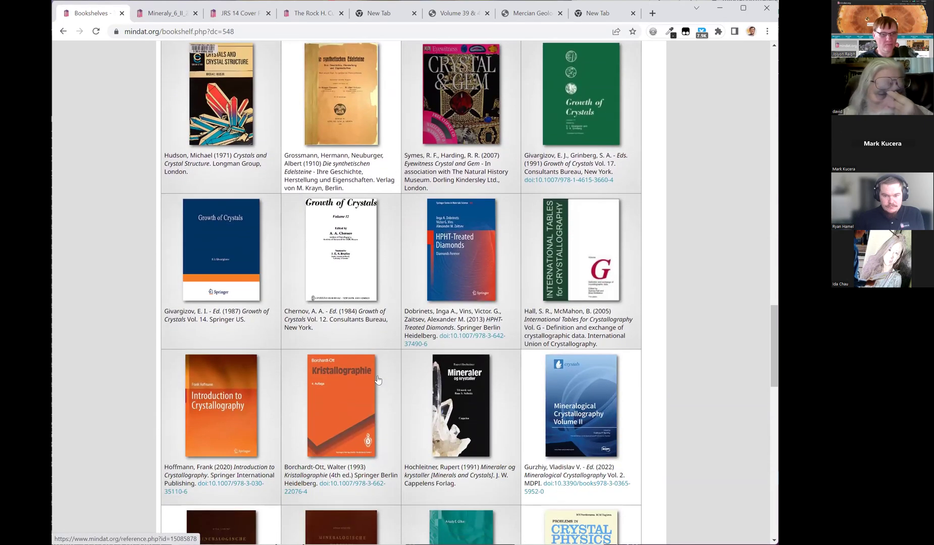
pyautogui.scroll(-3, 378, 380)
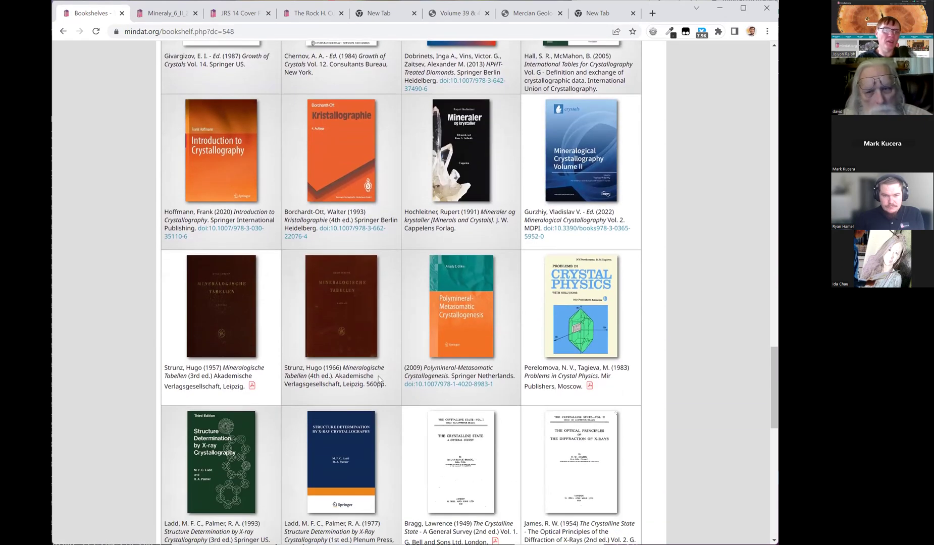
pyautogui.scroll(-1, 380, 380)
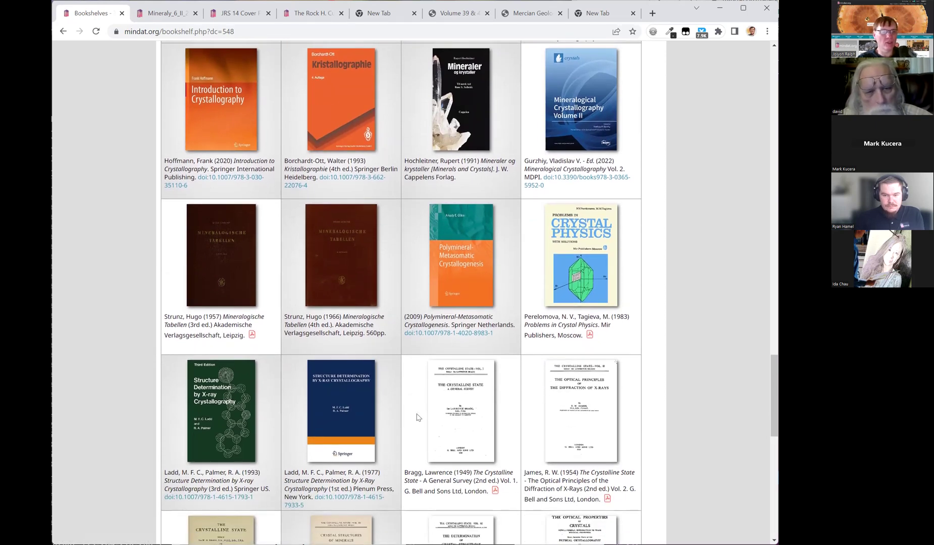
pyautogui.scroll(-5, 376, 402)
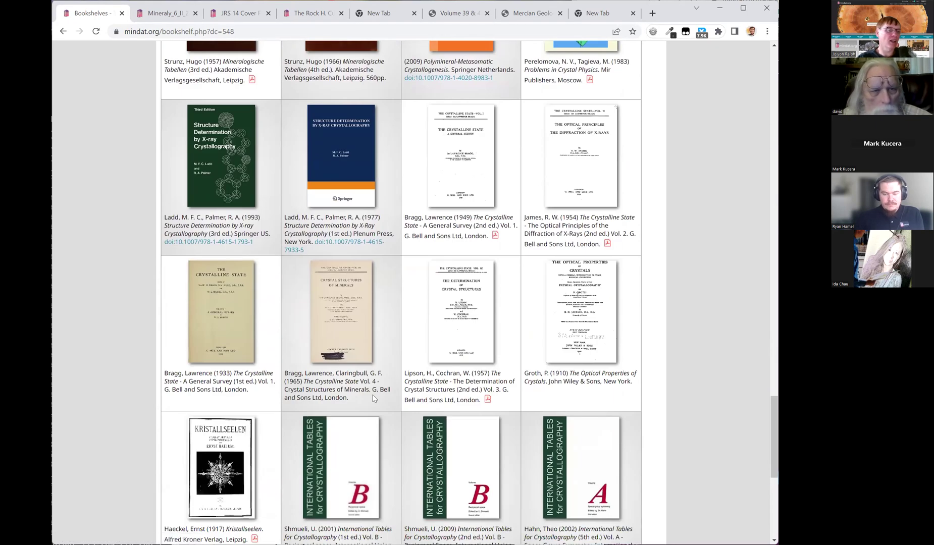
pyautogui.scroll(-2, 374, 399)
pyautogui.scroll(-2, 374, 398)
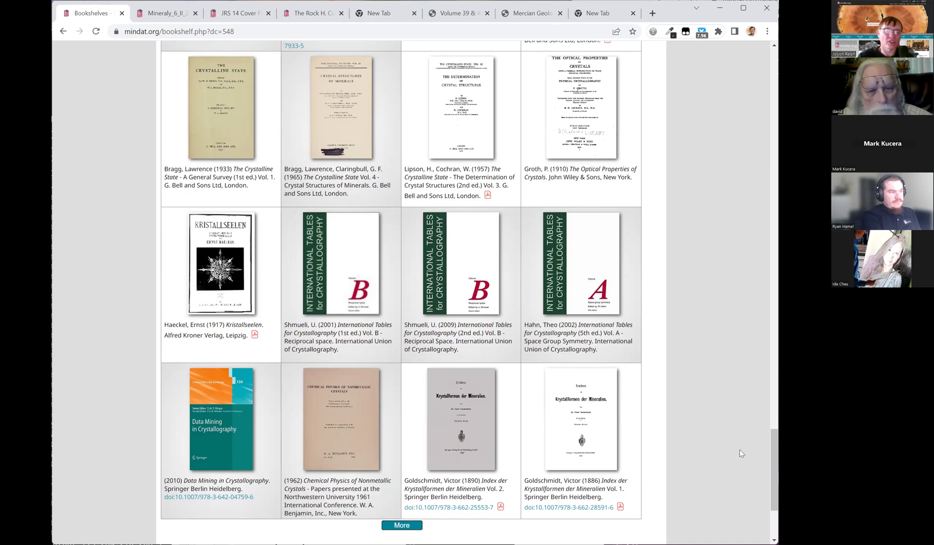
# Step: Extend the Crystallography bookshelf with another batch of books and browse from the Goldschmidt index volumes to Geometry of Crystallographic Groups
pyautogui.scroll(-3, 772, 444)
pyautogui.click(402, 435)
pyautogui.scroll(-4, 489, 408)
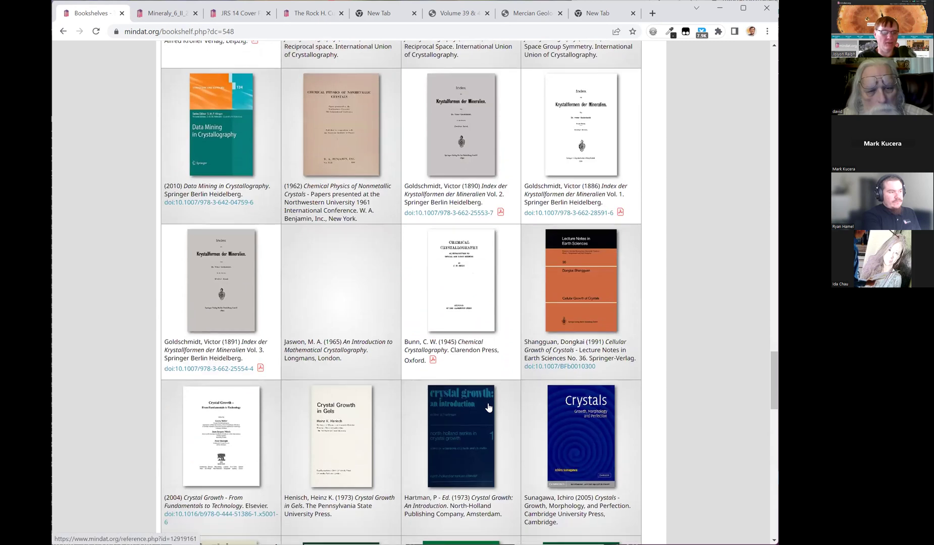
pyautogui.scroll(-3, 488, 408)
pyautogui.scroll(1, 482, 428)
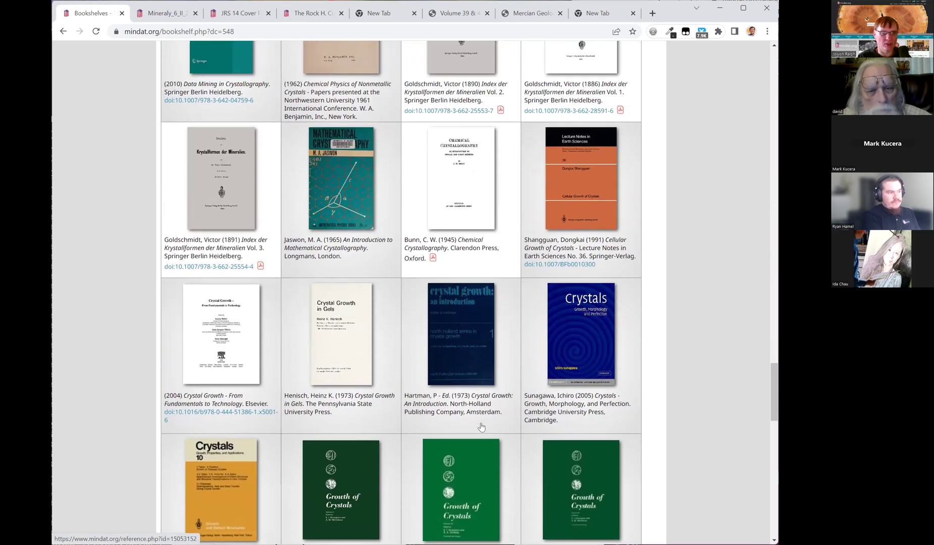
pyautogui.scroll(-5, 308, 394)
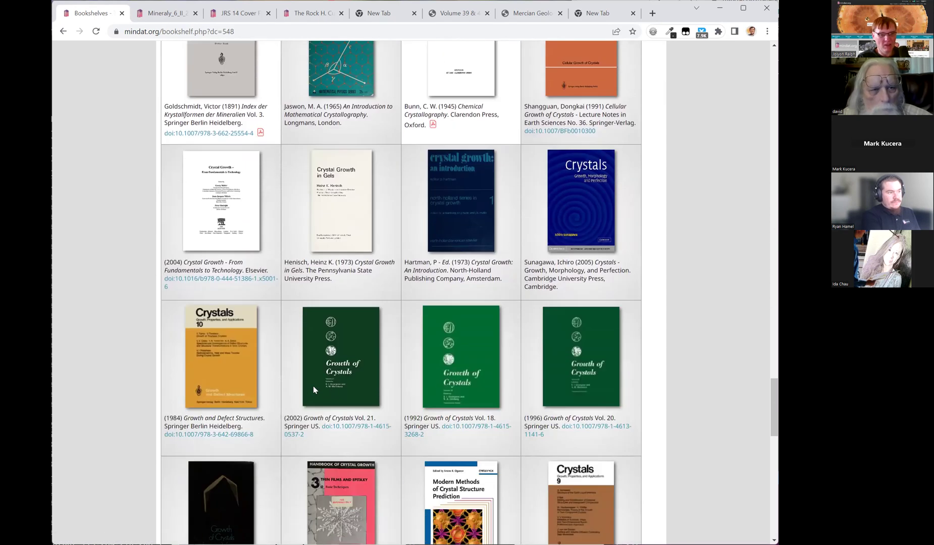
pyautogui.scroll(-6, 271, 376)
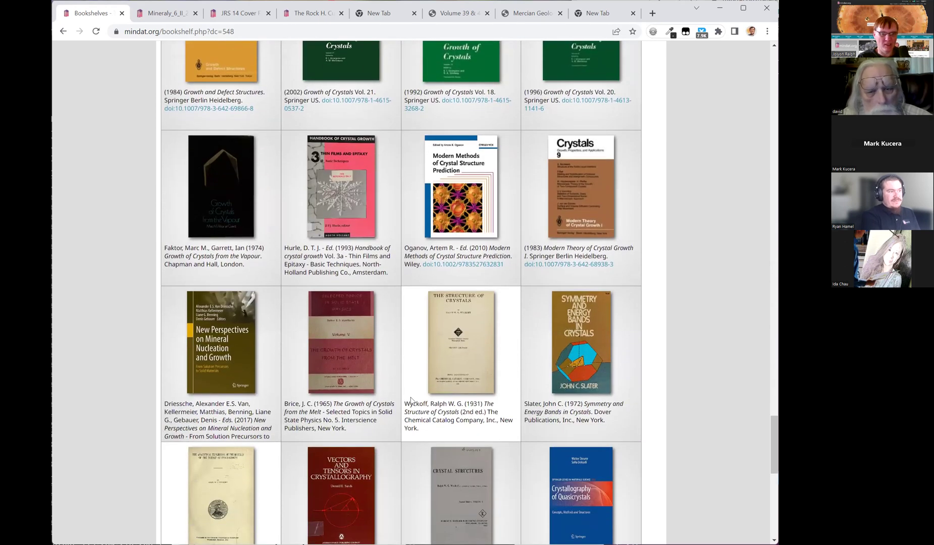
pyautogui.scroll(-8, 412, 401)
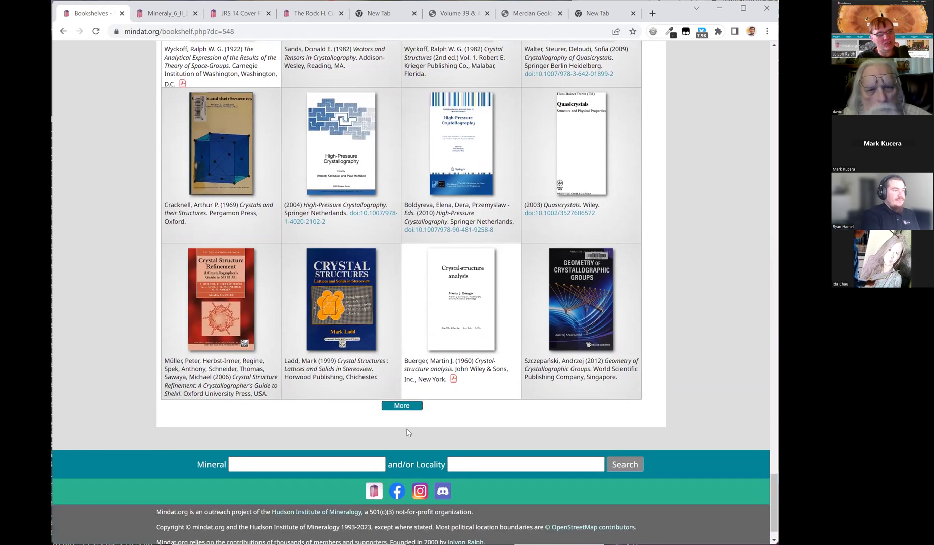
# Step: Load the remaining Crystallography books and view the titles through to Optical Crystallography at the end of the shelf
pyautogui.click(402, 406)
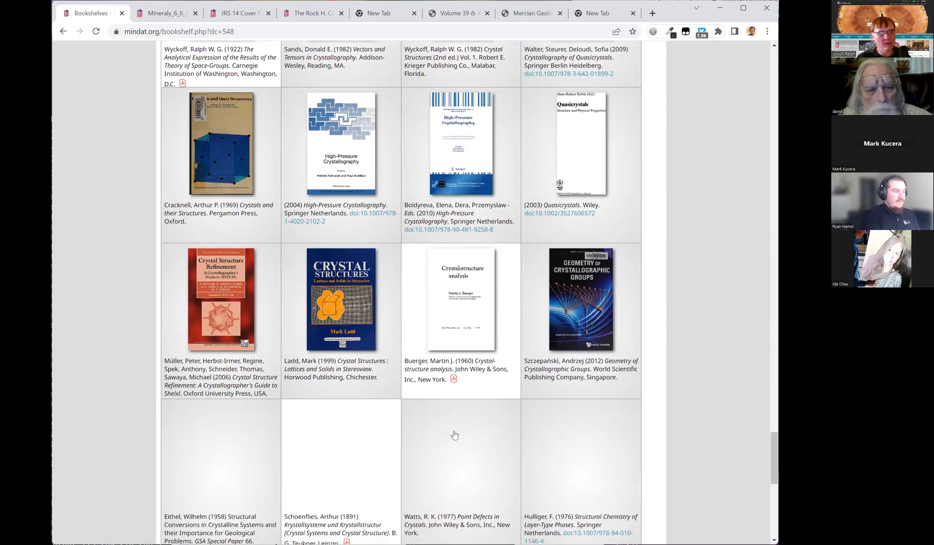
pyautogui.scroll(-3, 460, 425)
pyautogui.scroll(-7, 461, 425)
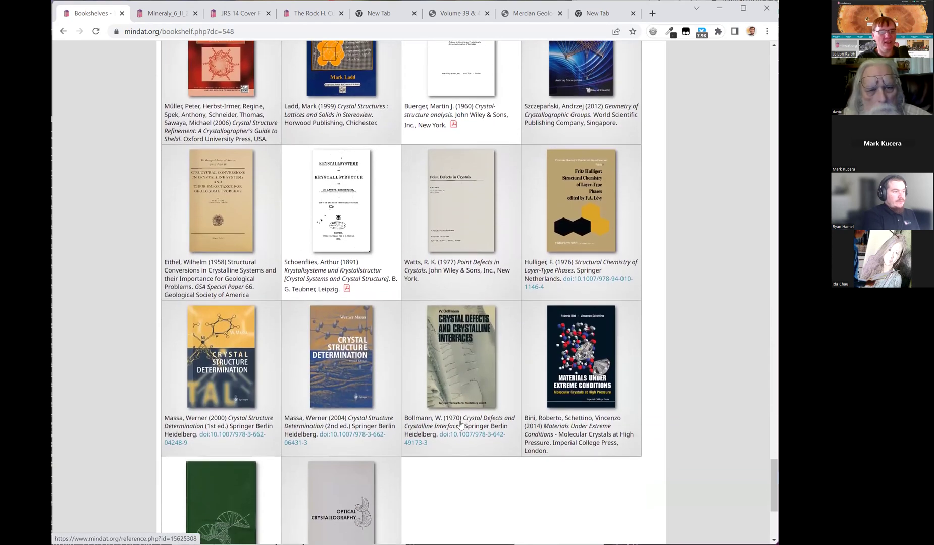
pyautogui.scroll(4, 460, 421)
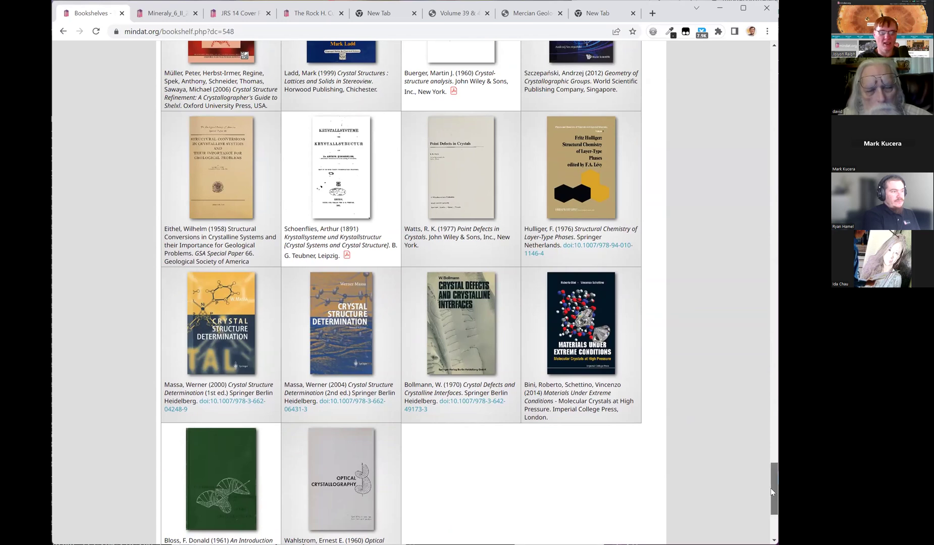
pyautogui.scroll(-1, 619, 463)
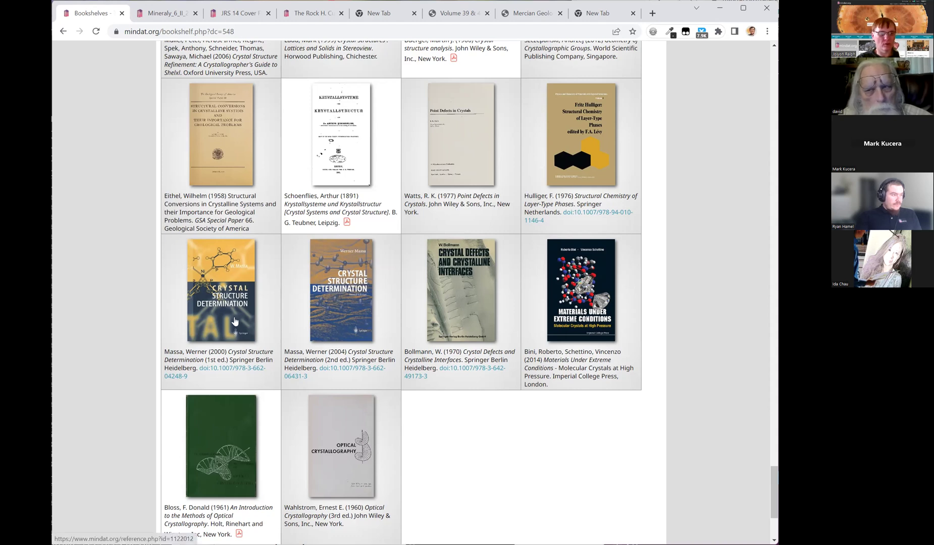
# Step: Open the record for the 2000 first edition of Crystal Structure Determination and review its bibliographic details
pyautogui.click(296, 385)
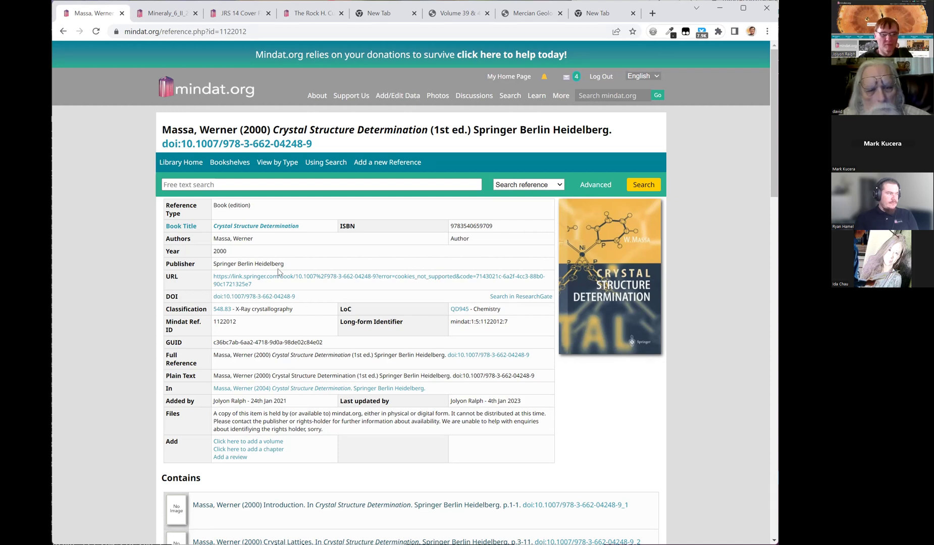
pyautogui.scroll(-4, 337, 294)
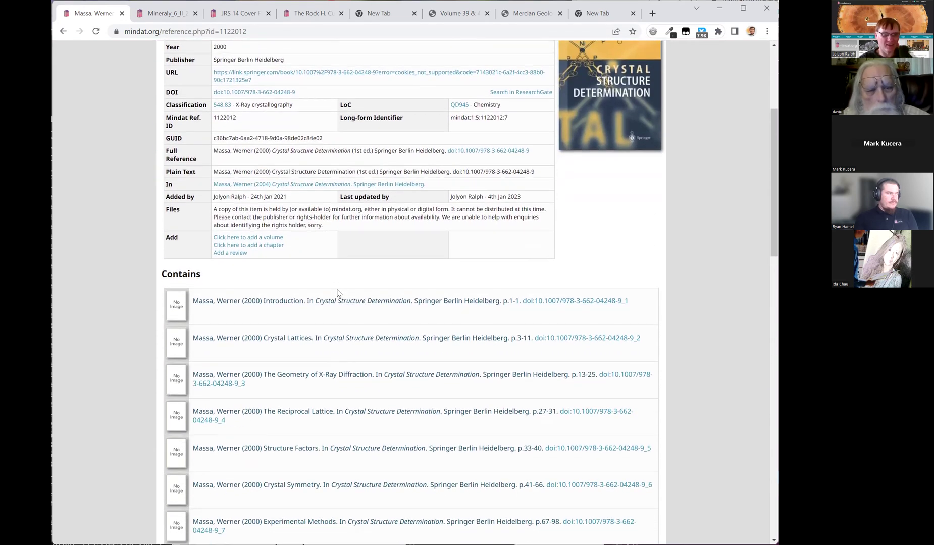
pyautogui.scroll(1, 728, 205)
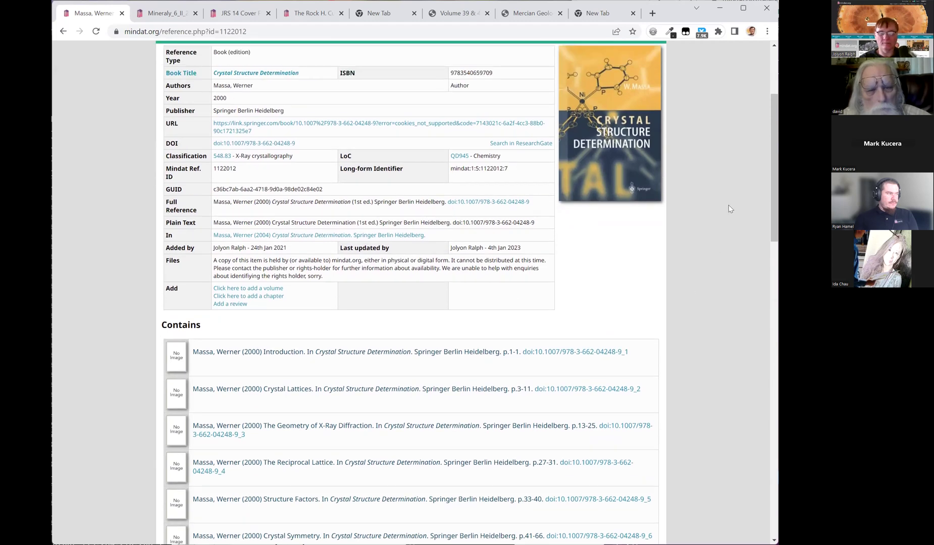
pyautogui.scroll(1, 728, 205)
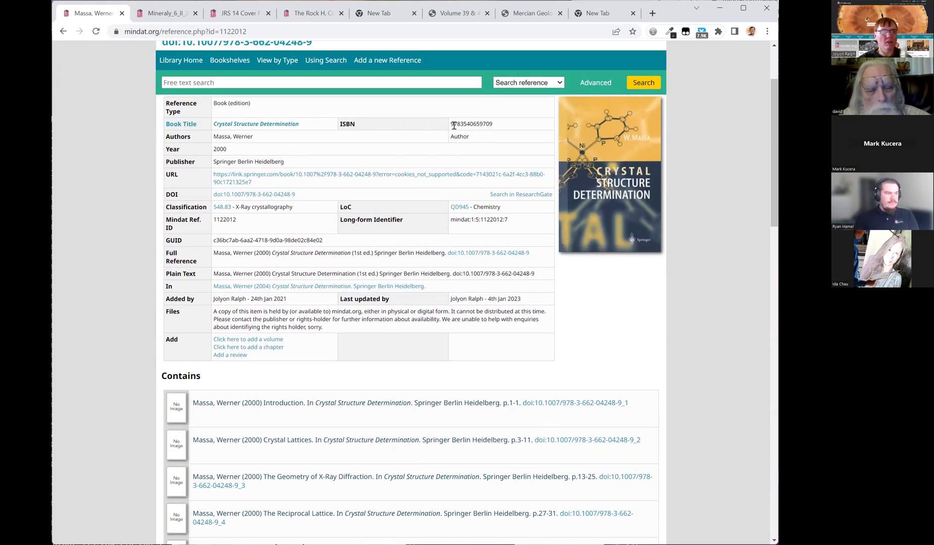
pyautogui.scroll(1, 454, 151)
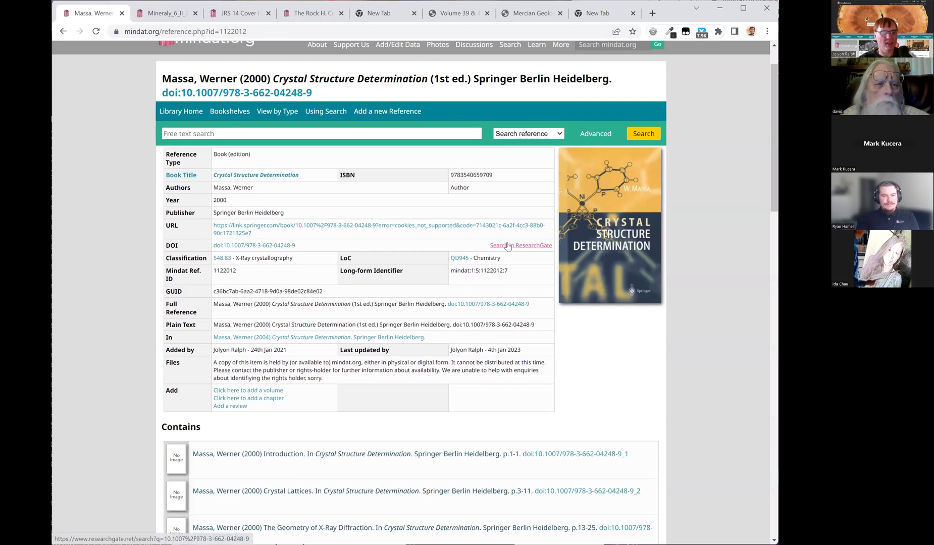
# Step: Examine the chapters contained in Crystal Structure Determination and the similar items suggested after them
pyautogui.scroll(-5, 504, 253)
pyautogui.scroll(3, 426, 239)
pyautogui.scroll(-10, 426, 239)
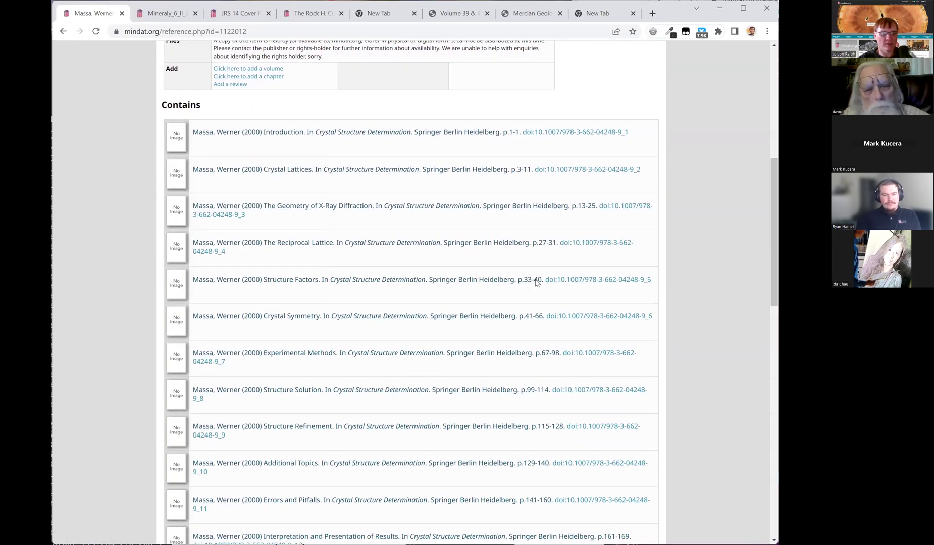
pyautogui.scroll(4, 388, 286)
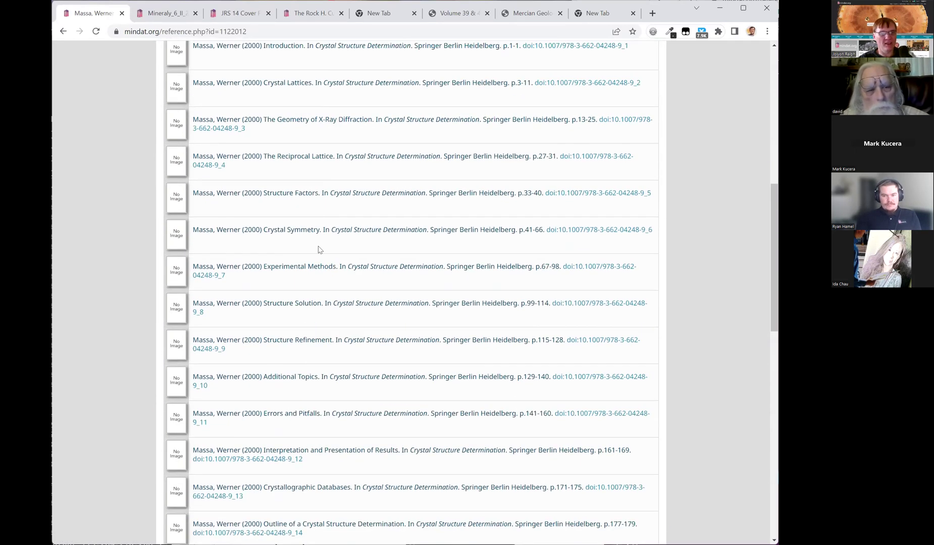
pyautogui.scroll(2, 351, 316)
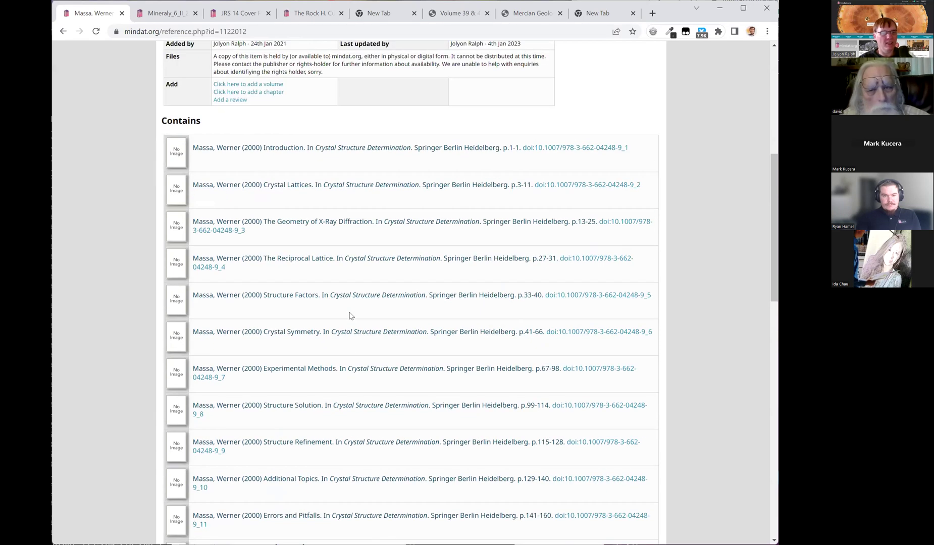
pyautogui.scroll(-12, 375, 315)
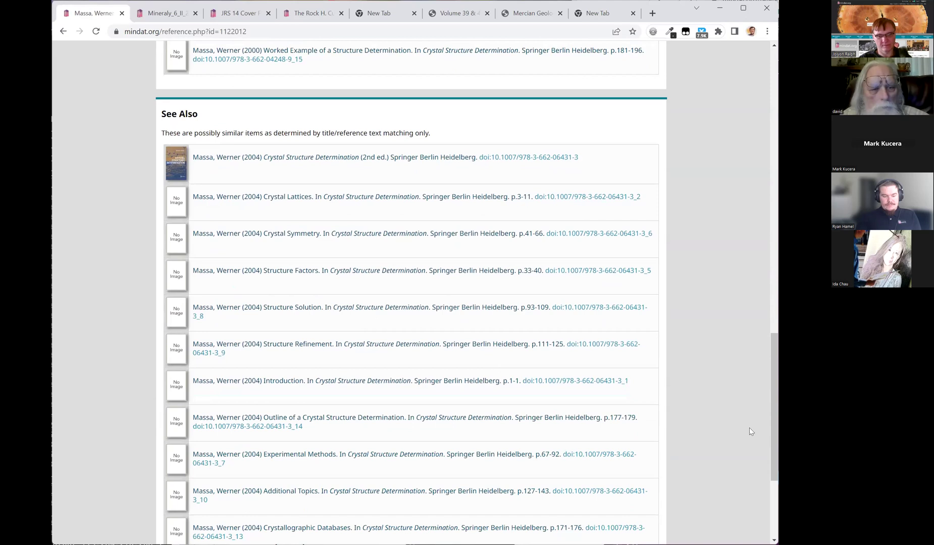
# Step: Switch from the book record to the library's alphabetical list of journals
pyautogui.moveTo(773, 438); pyautogui.dragTo(774, 154)
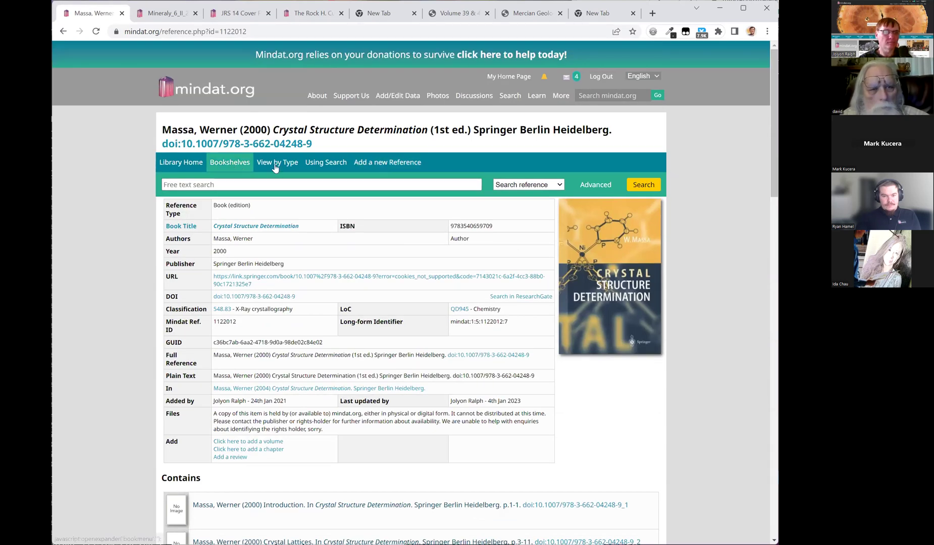
pyautogui.click(294, 164)
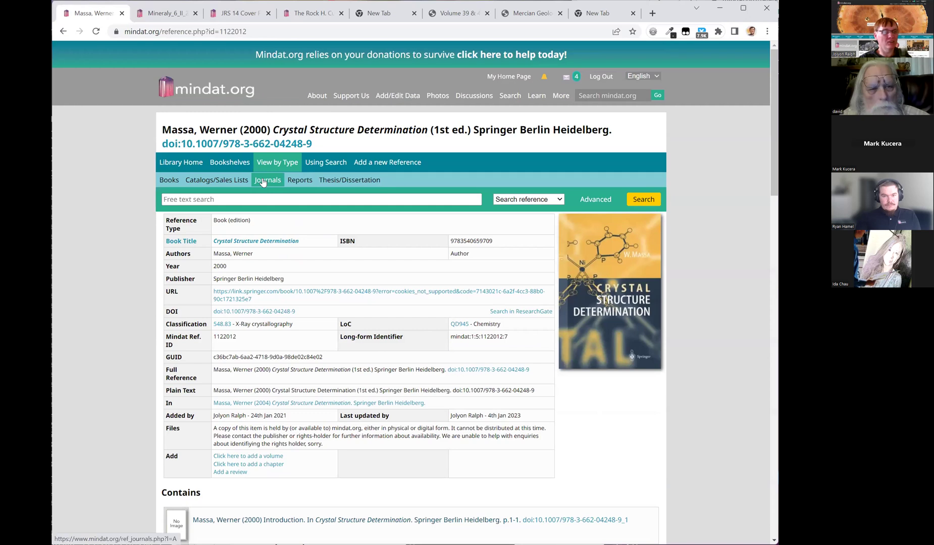
pyautogui.click(296, 243)
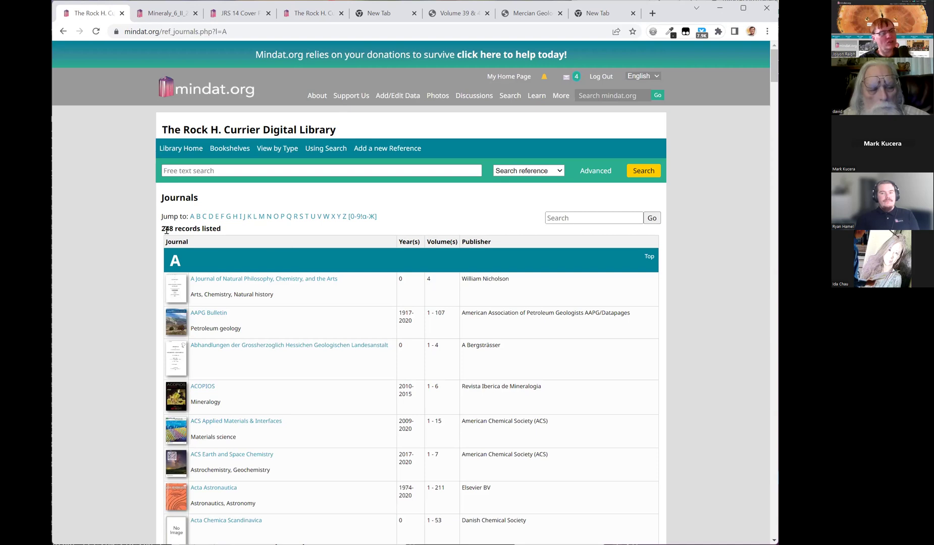
# Step: Look through the journals listed under A, focusing on the Australian and atmospheric science titles near the end
pyautogui.scroll(-1, 204, 225)
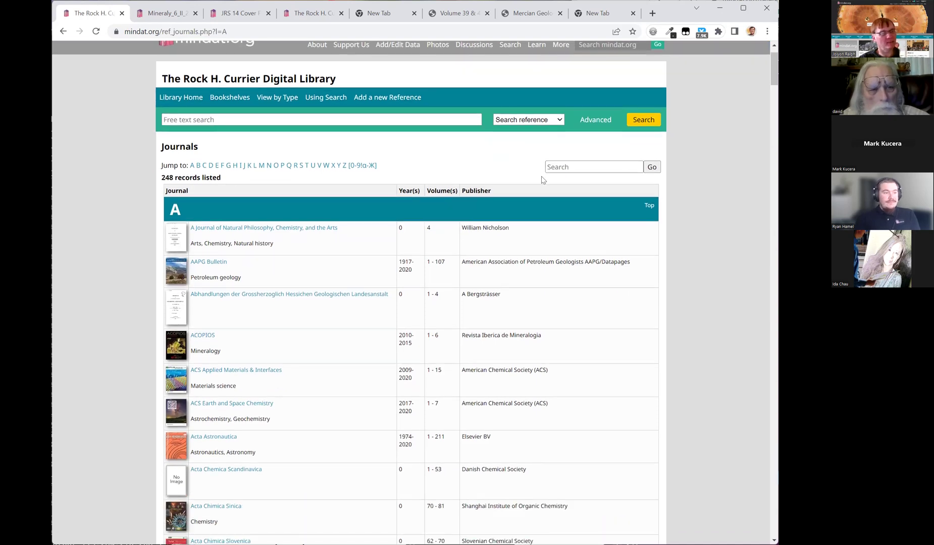
pyautogui.moveTo(772, 68); pyautogui.dragTo(738, 511)
pyautogui.scroll(3, 631, 372)
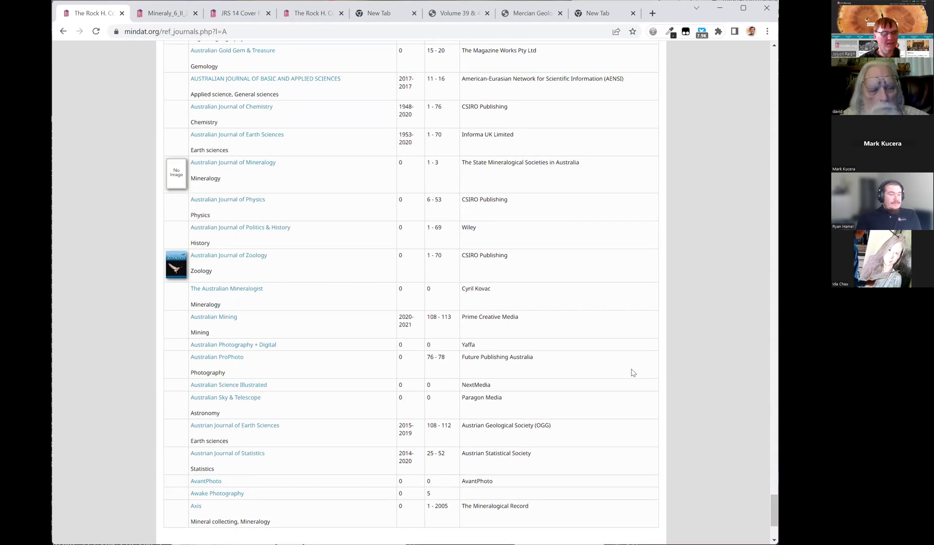
pyautogui.scroll(-2, 633, 373)
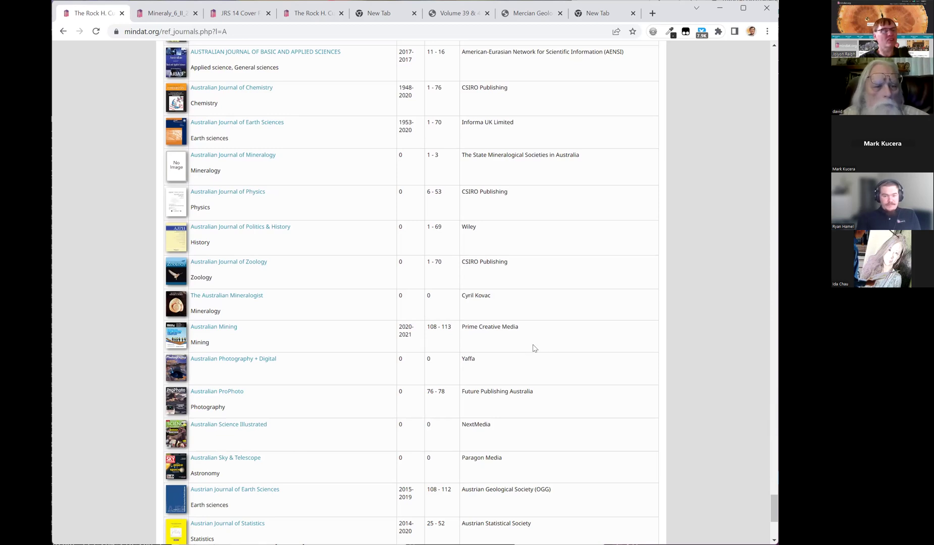
pyautogui.scroll(1, 621, 329)
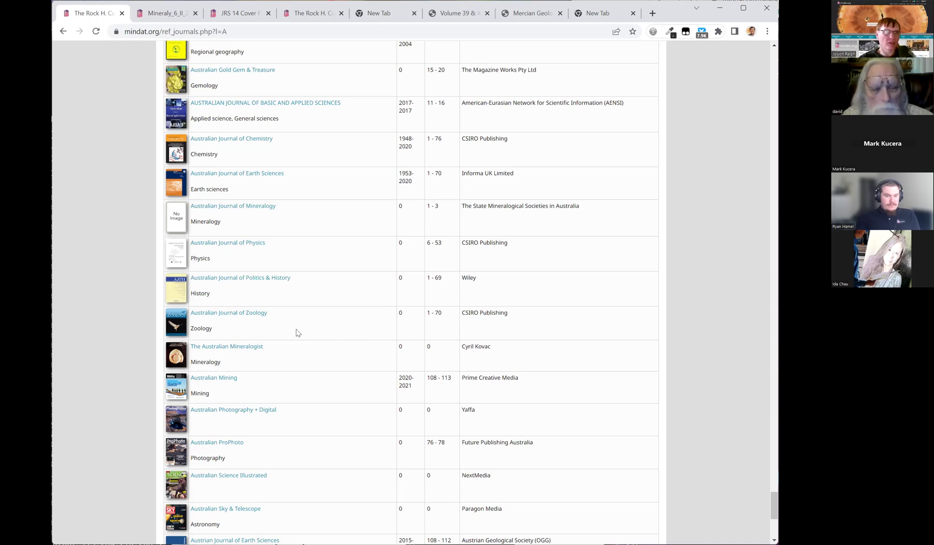
pyautogui.scroll(5, 297, 333)
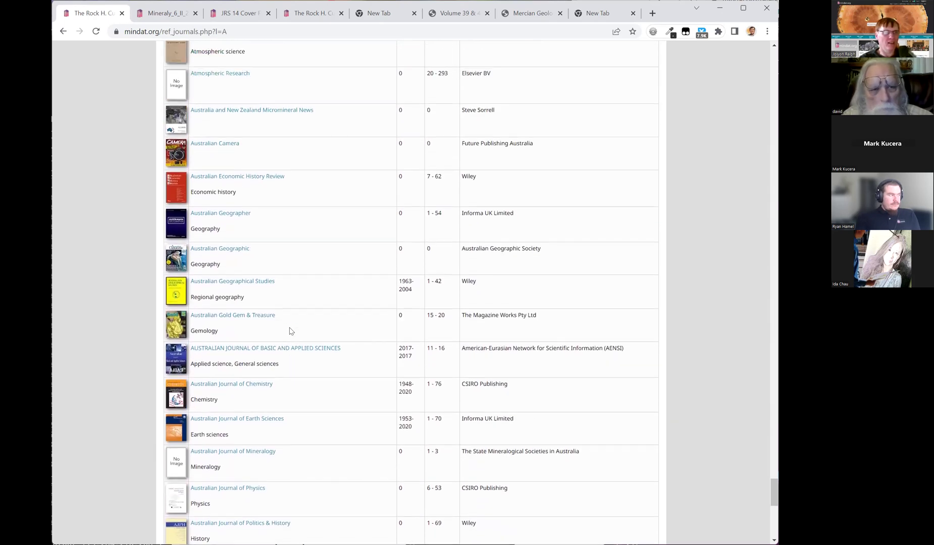
pyautogui.scroll(3, 291, 331)
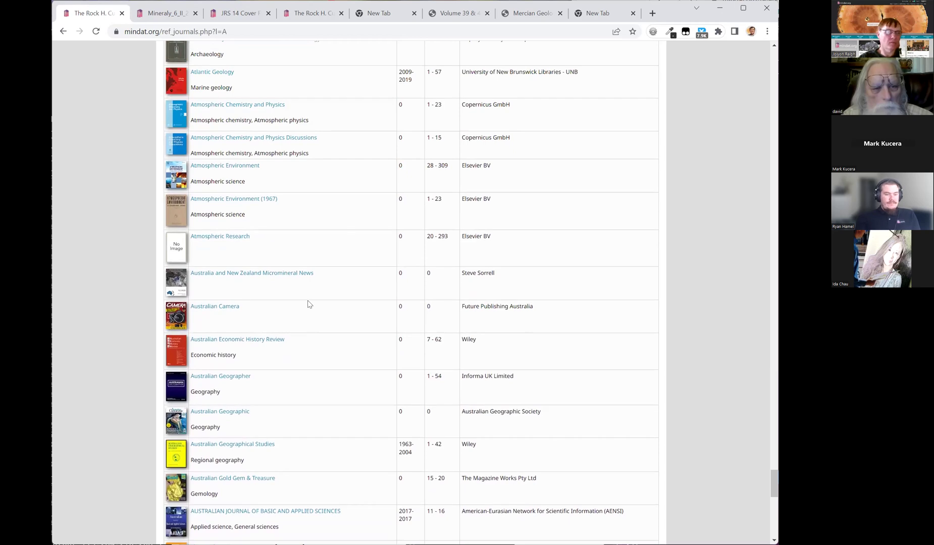
pyautogui.scroll(2, 267, 267)
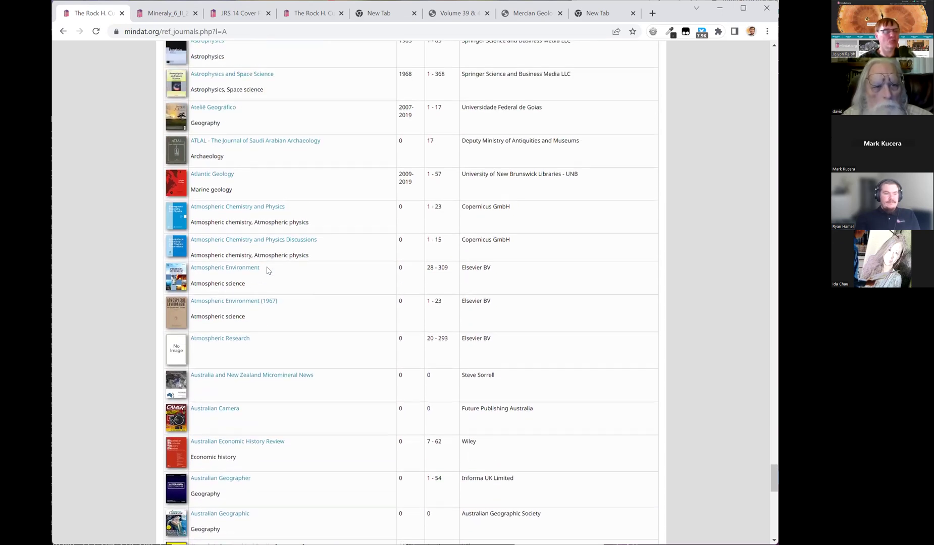
# Step: Look back through the A journals, from the atmospheric and astronomy titles to the start of the list
pyautogui.scroll(2, 265, 273)
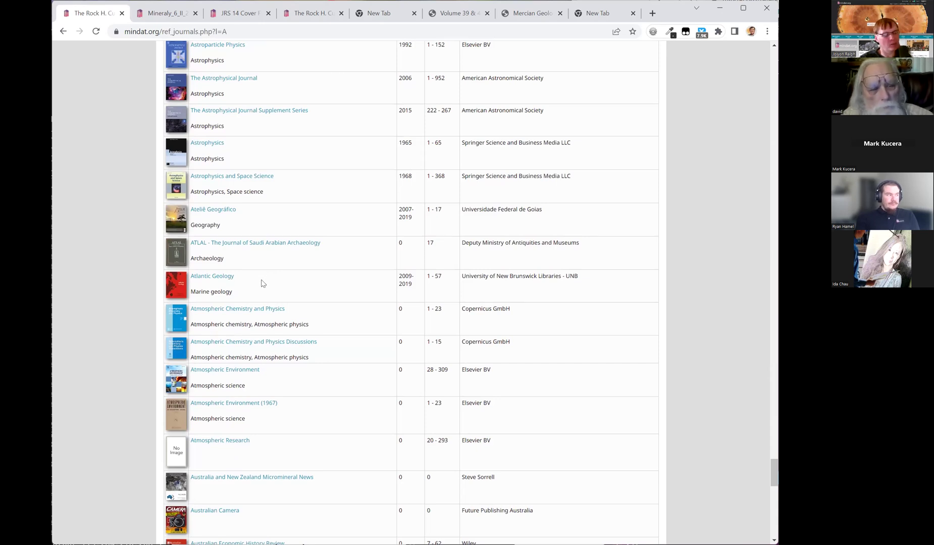
pyautogui.scroll(9, 268, 267)
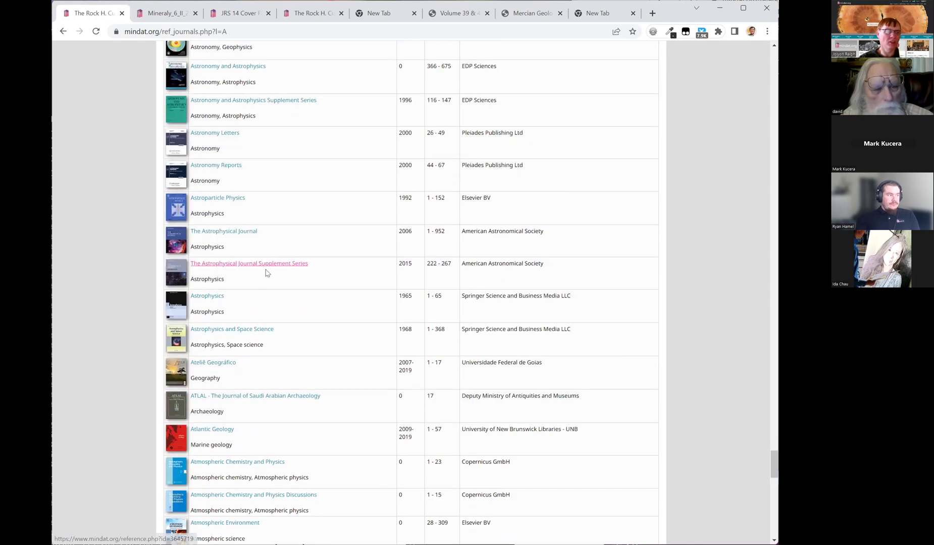
pyautogui.scroll(2, 264, 276)
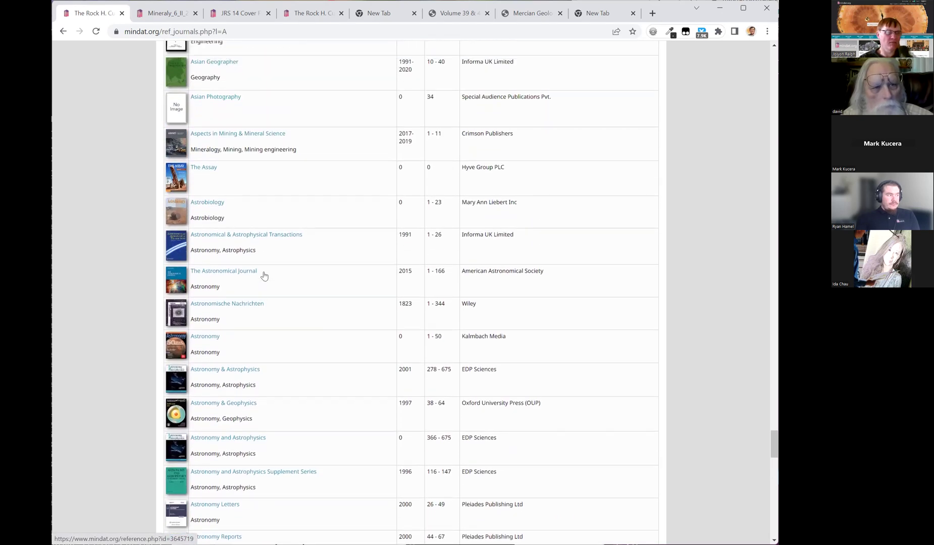
pyautogui.scroll(4, 263, 276)
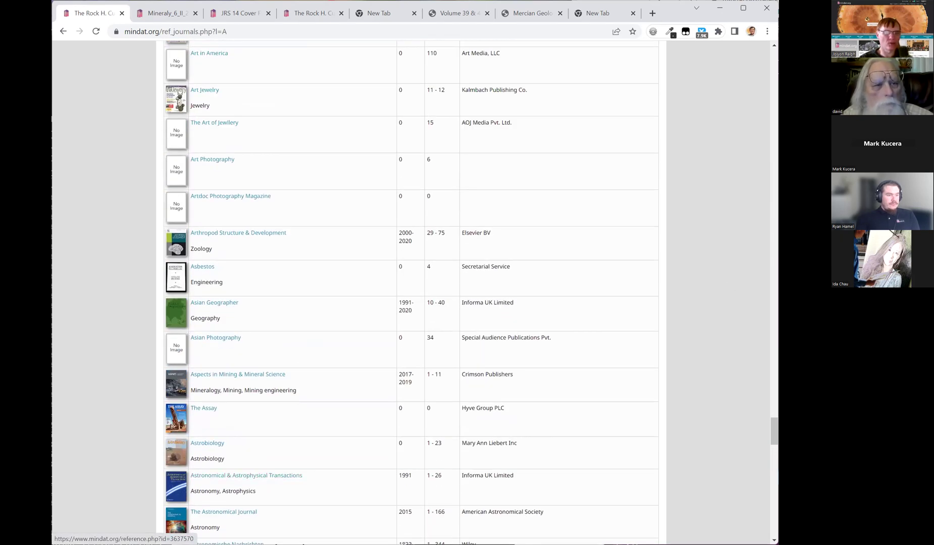
pyautogui.moveTo(773, 431); pyautogui.dragTo(773, 66)
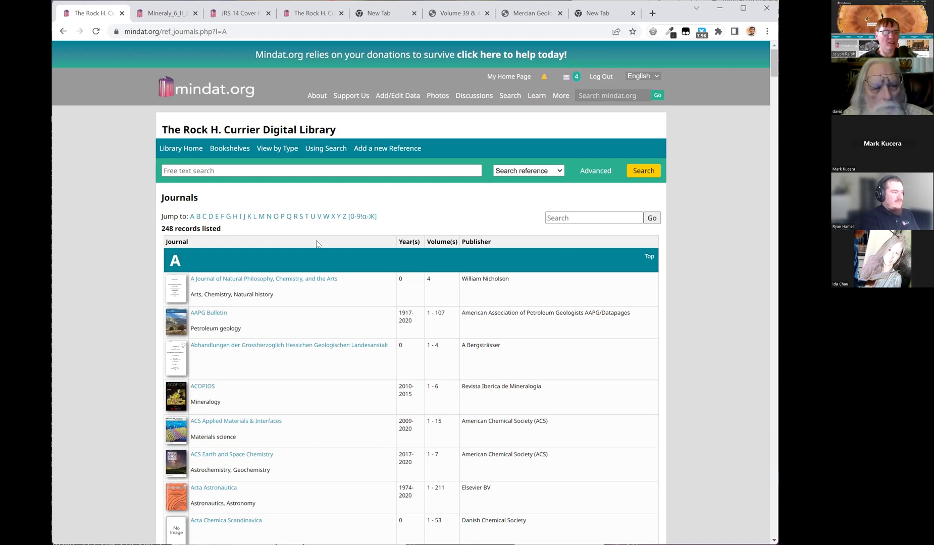
# Step: List the journals under M and look through them as far as the Mercian Geologist and metallurgy titles
pyautogui.press('F5')
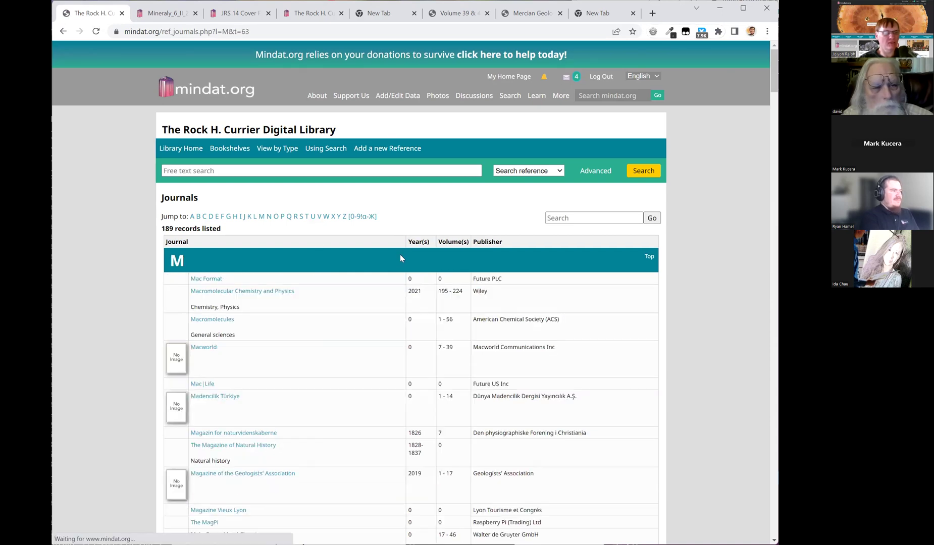
pyautogui.scroll(-3, 400, 257)
pyautogui.scroll(-5, 401, 261)
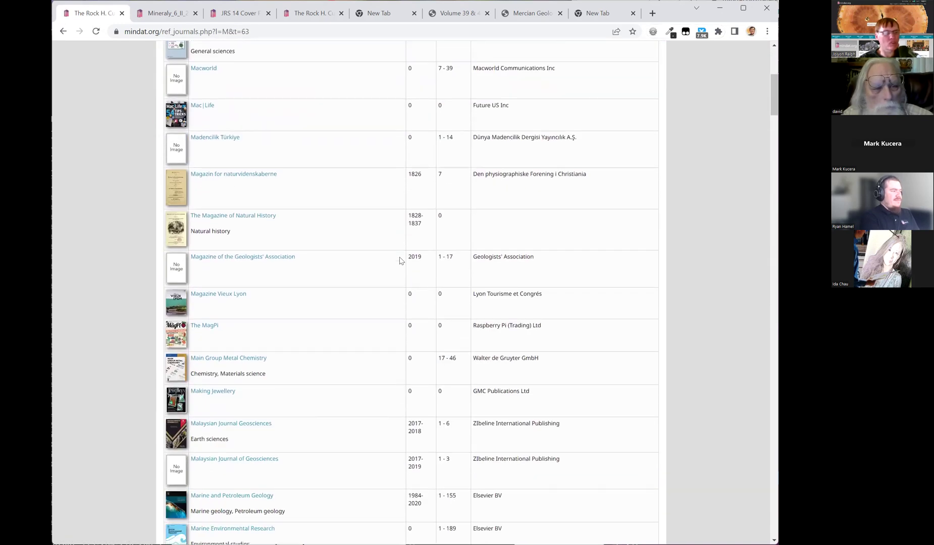
pyautogui.scroll(4, 401, 260)
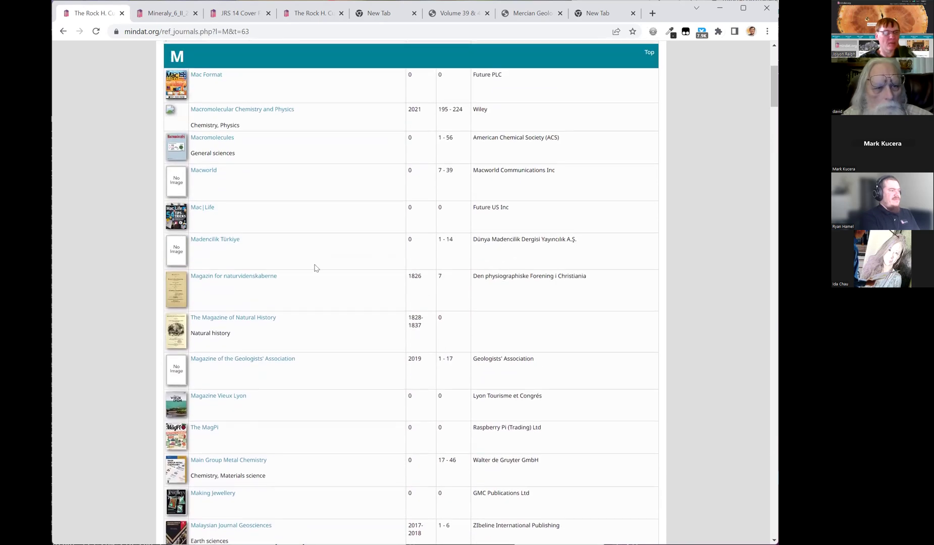
pyautogui.scroll(-10, 315, 269)
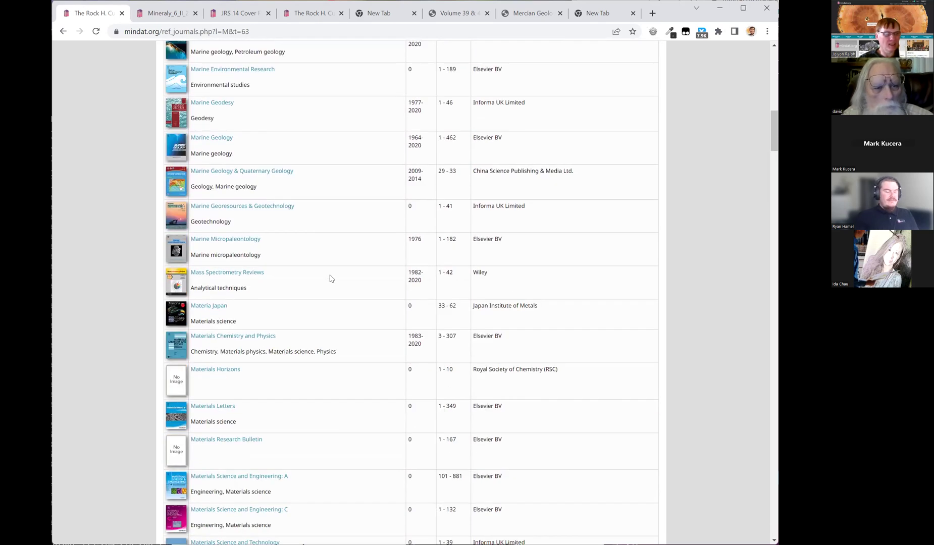
pyautogui.scroll(-8, 331, 278)
pyautogui.scroll(-8, 331, 280)
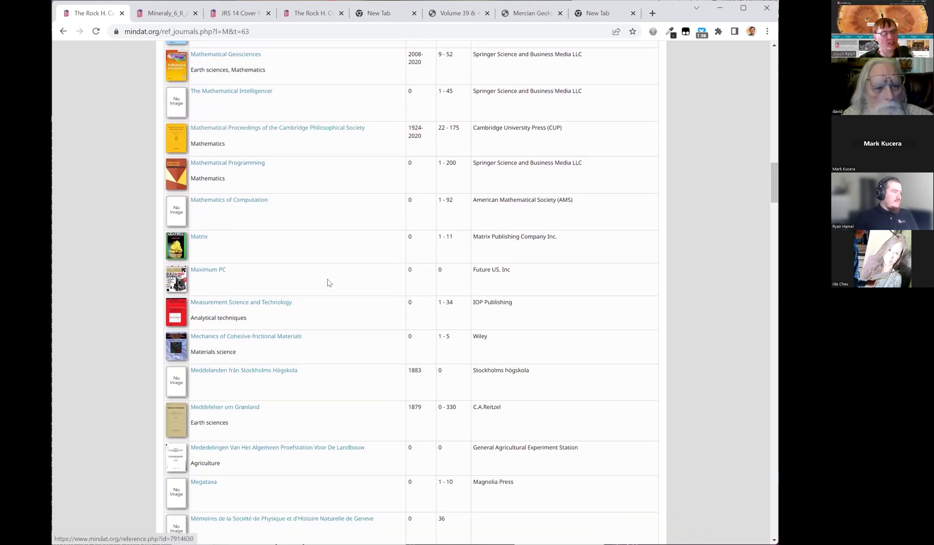
pyautogui.scroll(-8, 328, 283)
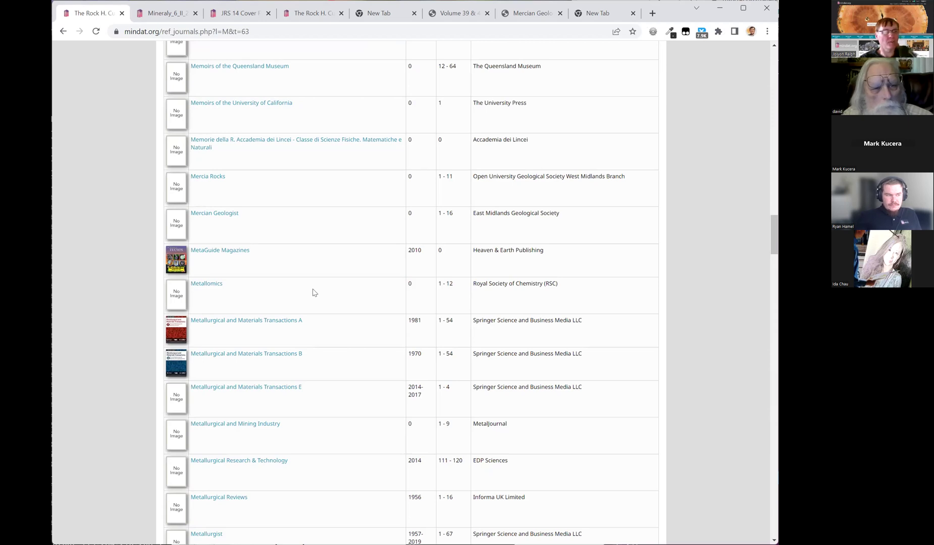
pyautogui.scroll(-3, 313, 293)
pyautogui.scroll(2, 313, 293)
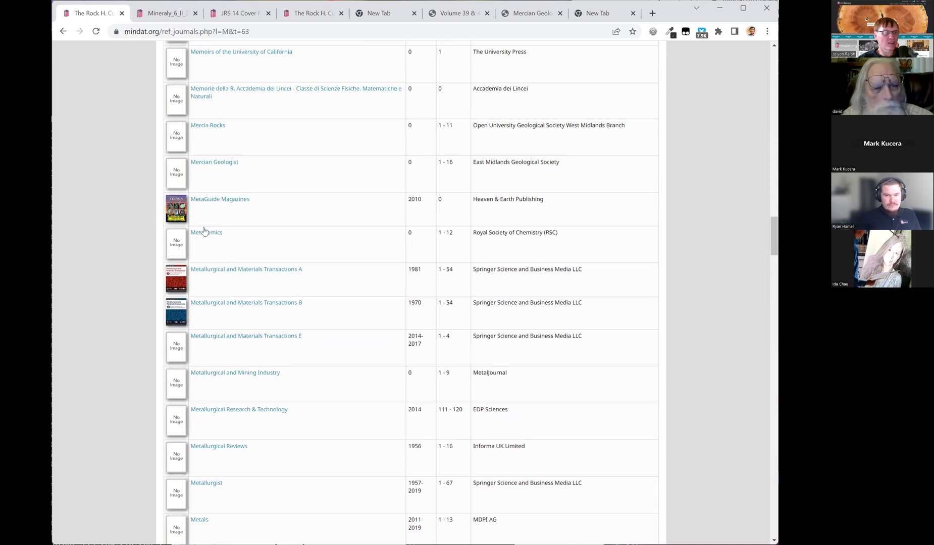
# Step: Open the MetaGuide Magazines journal record and examine the issues it contains, starting from 2006
pyautogui.scroll(-4, 505, 294)
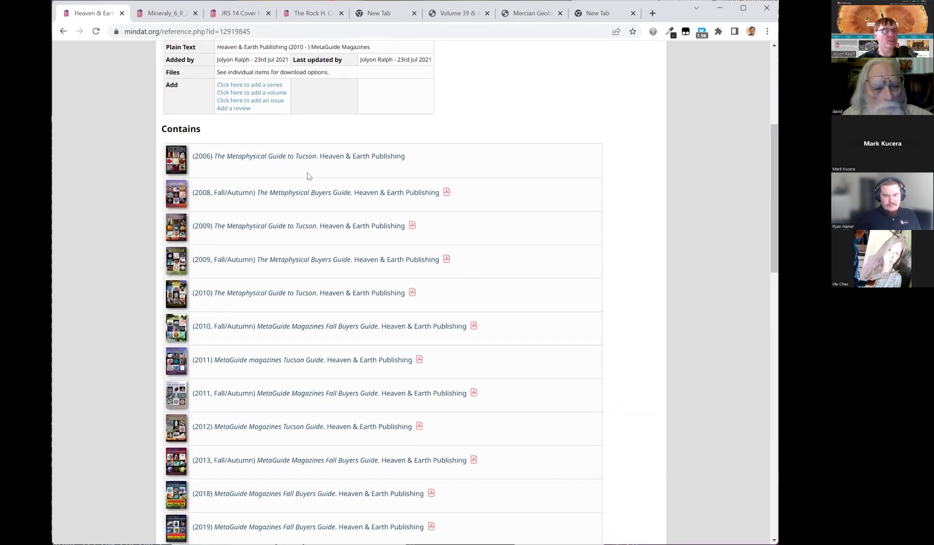
pyautogui.scroll(-3, 385, 364)
pyautogui.scroll(-4, 385, 365)
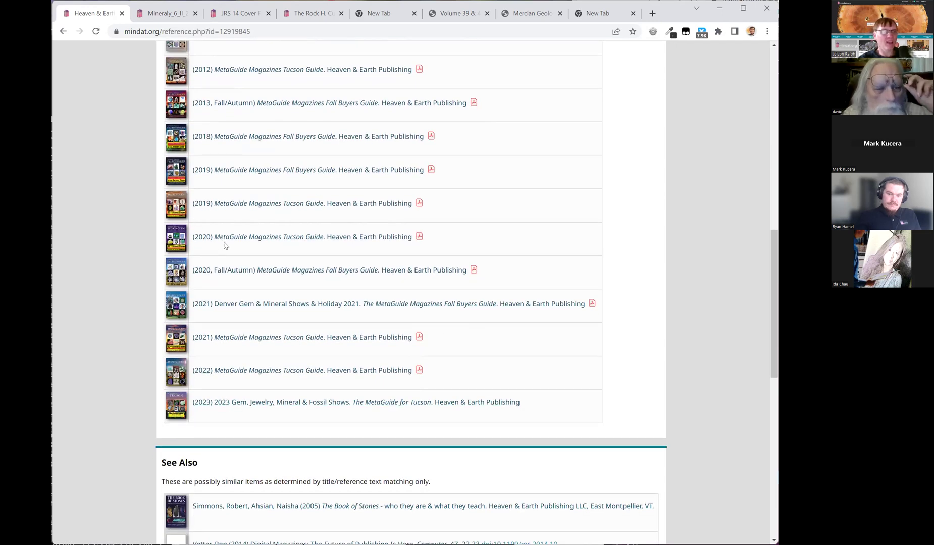
pyautogui.scroll(5, 222, 248)
pyautogui.scroll(2, 184, 161)
pyautogui.scroll(-3, 185, 285)
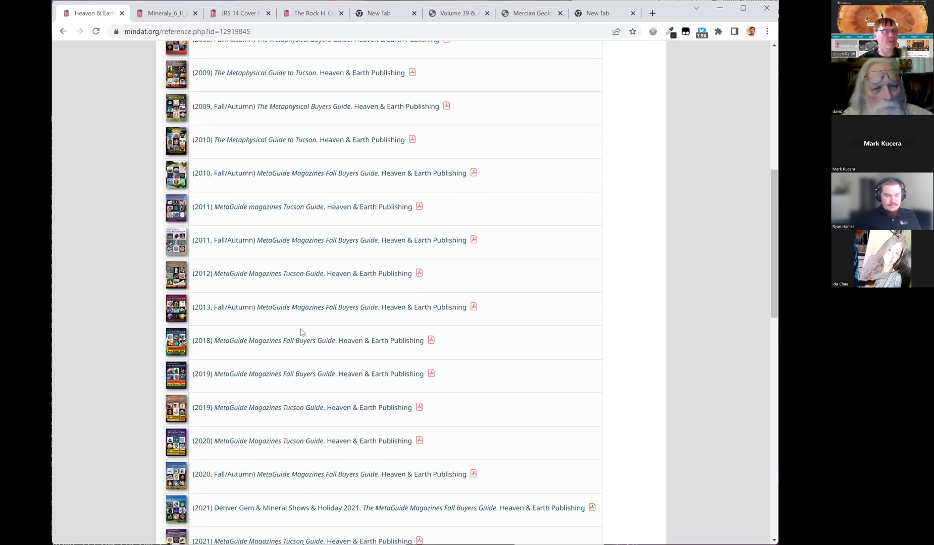
pyautogui.scroll(2, 291, 365)
pyautogui.scroll(-4, 290, 359)
pyautogui.scroll(-1, 288, 352)
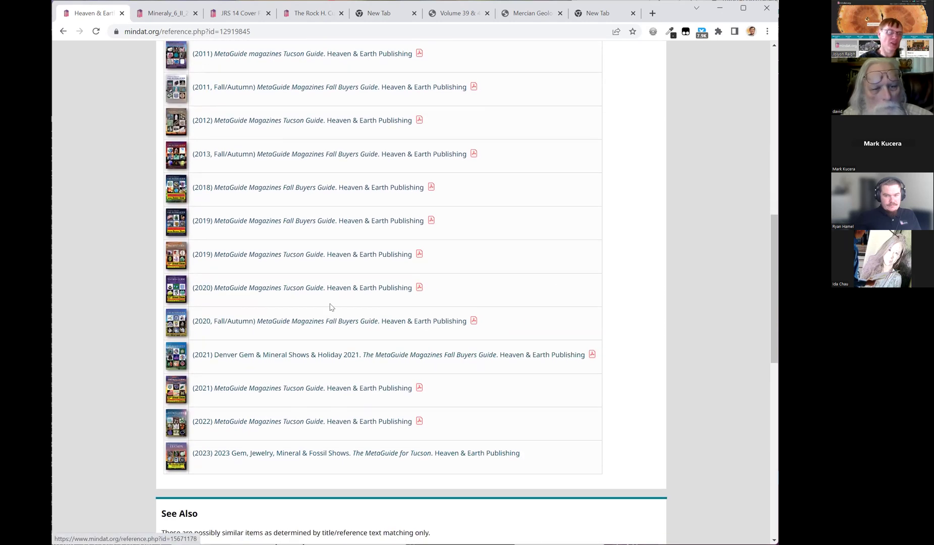
# Step: Check the newest MetaGuide issues up to 2023 and the similar items suggested below them
pyautogui.scroll(-2, 488, 301)
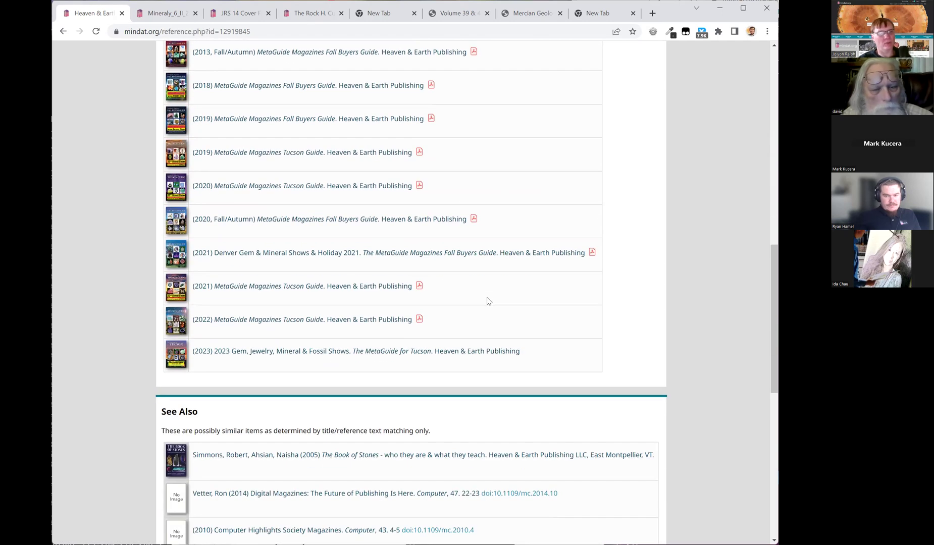
pyautogui.scroll(2, 446, 327)
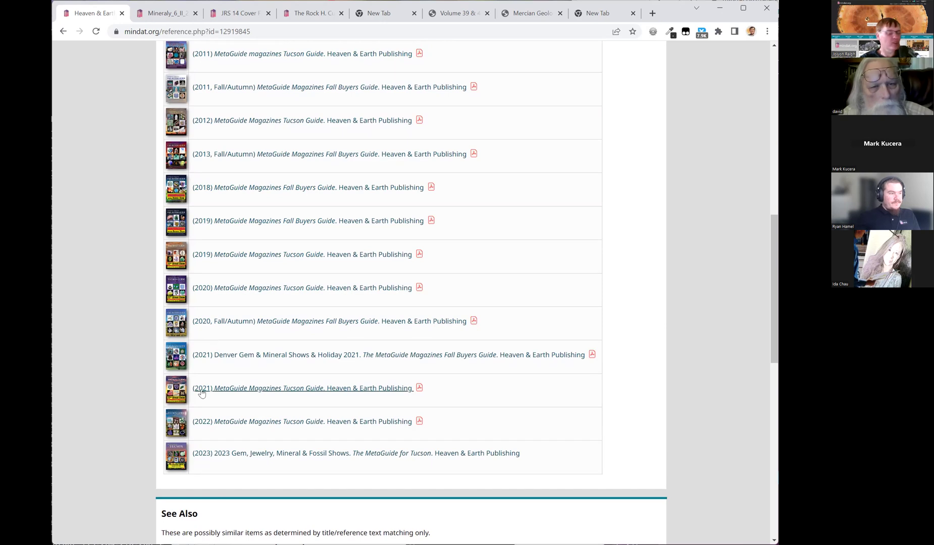
pyautogui.scroll(-1, 225, 424)
pyautogui.scroll(3, 219, 204)
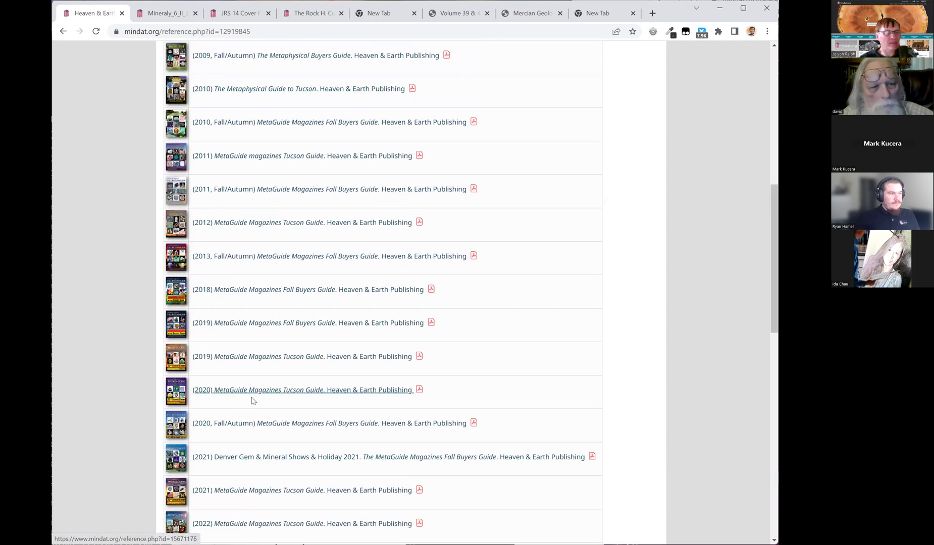
pyautogui.scroll(-2, 251, 401)
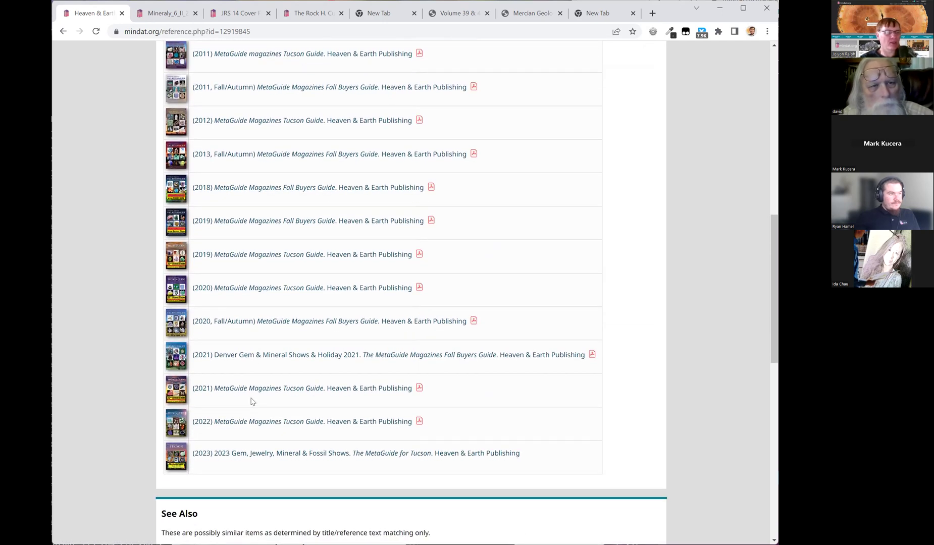
pyautogui.scroll(-1, 248, 404)
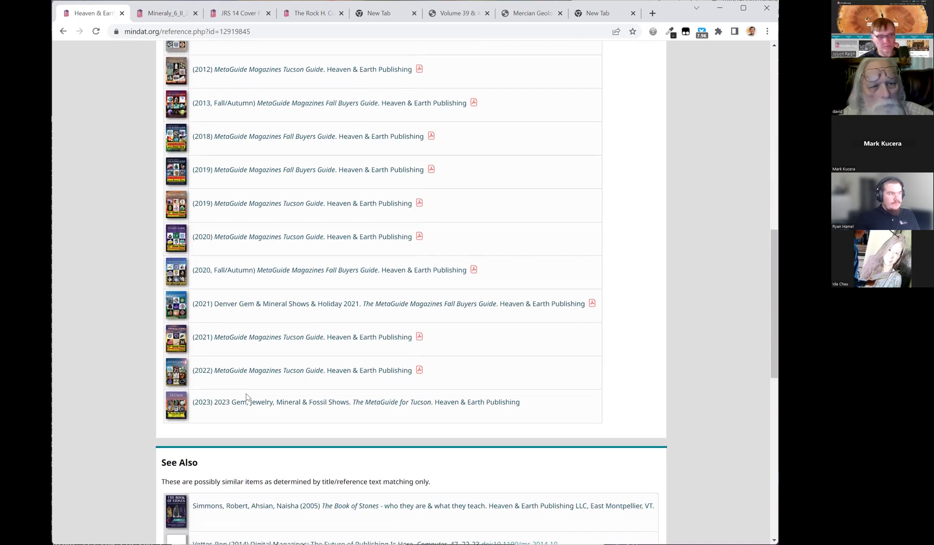
pyautogui.scroll(-1, 246, 403)
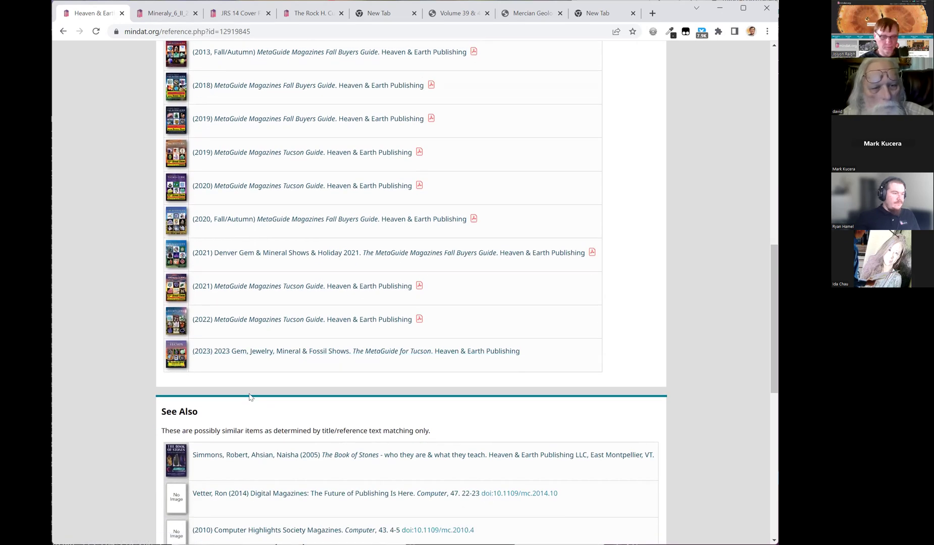
# Step: Search the library's references for "rocks & minerals"
pyautogui.scroll(6, 247, 400)
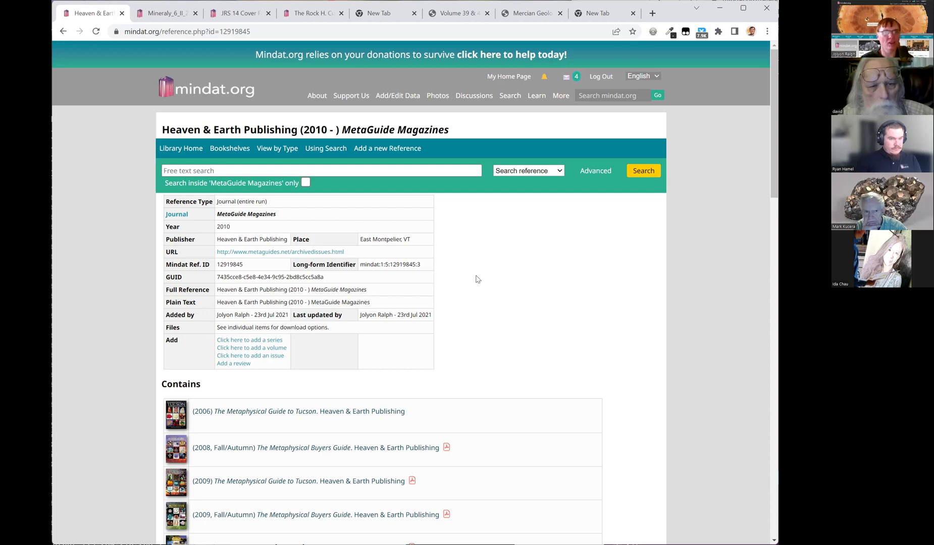
pyautogui.click(283, 171)
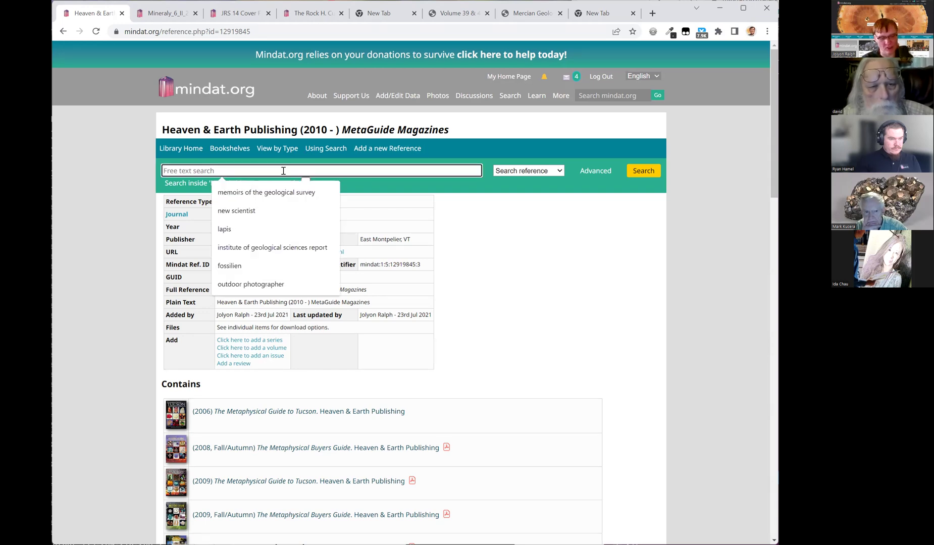
pyautogui.write('r')
pyautogui.press('Down')
pyautogui.press('Down')
pyautogui.press('Down')
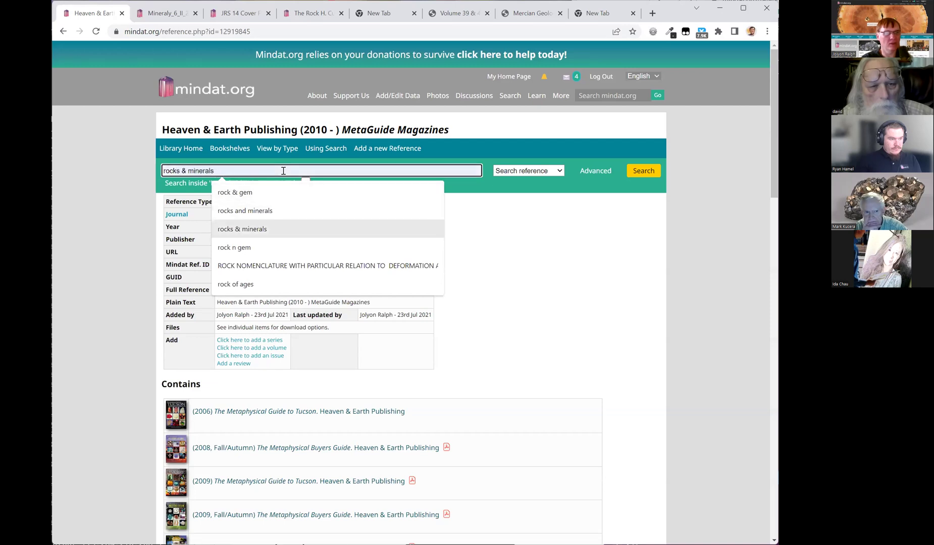
pyautogui.press('Return')
pyautogui.click(641, 173)
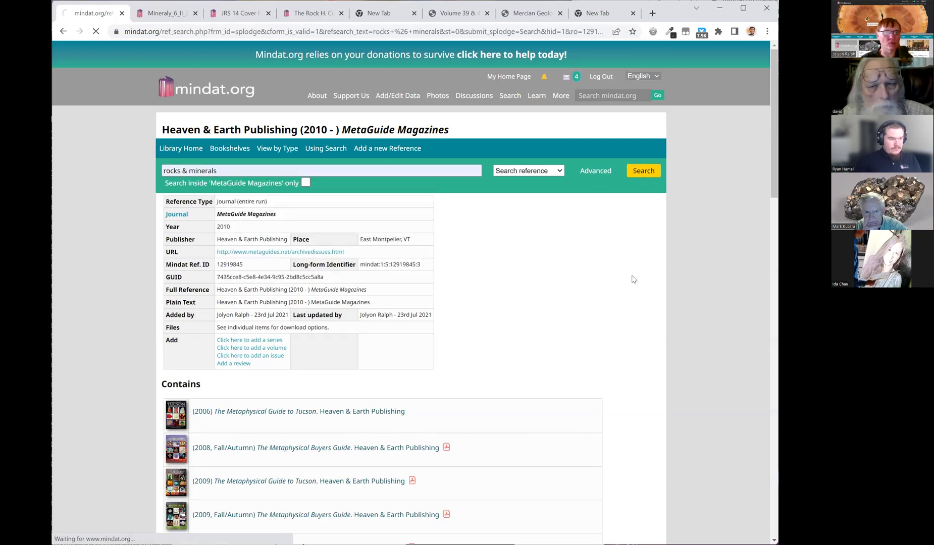
# Step: Open the entire-run journal record for Rocks & Minerals and look through its volumes up to 2023
pyautogui.click(295, 227)
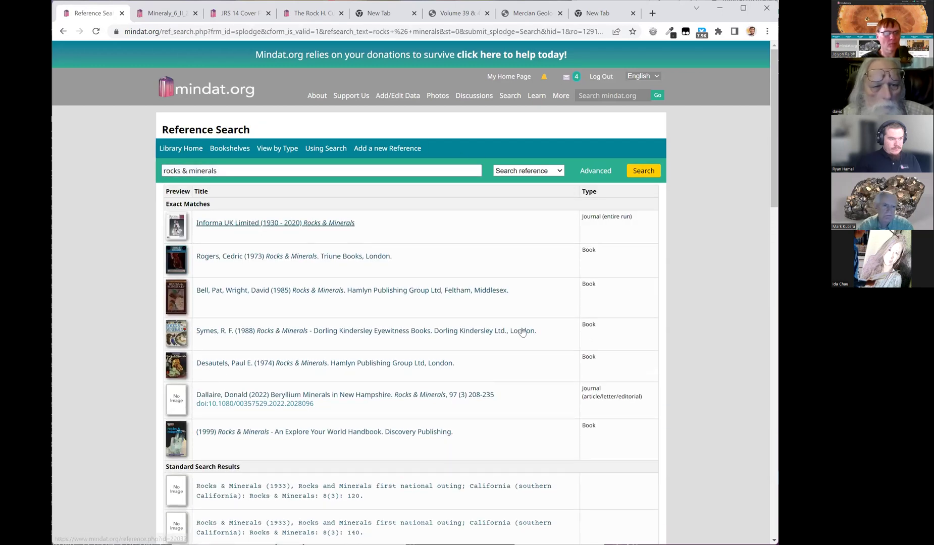
pyautogui.scroll(-6, 522, 331)
pyautogui.scroll(3, 527, 319)
pyautogui.scroll(-3, 536, 309)
pyautogui.moveTo(772, 101); pyautogui.dragTo(772, 455)
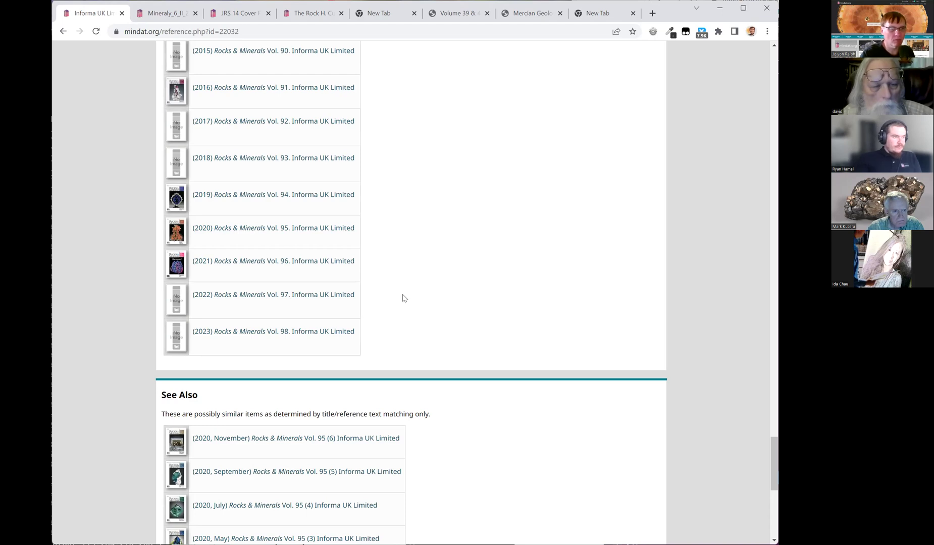
# Step: Open the 2022 volume 97 of Rocks & Minerals, review its issues, and return to the journal's volume list
pyautogui.click(297, 299)
pyautogui.scroll(-4, 389, 312)
pyautogui.scroll(-1, 386, 313)
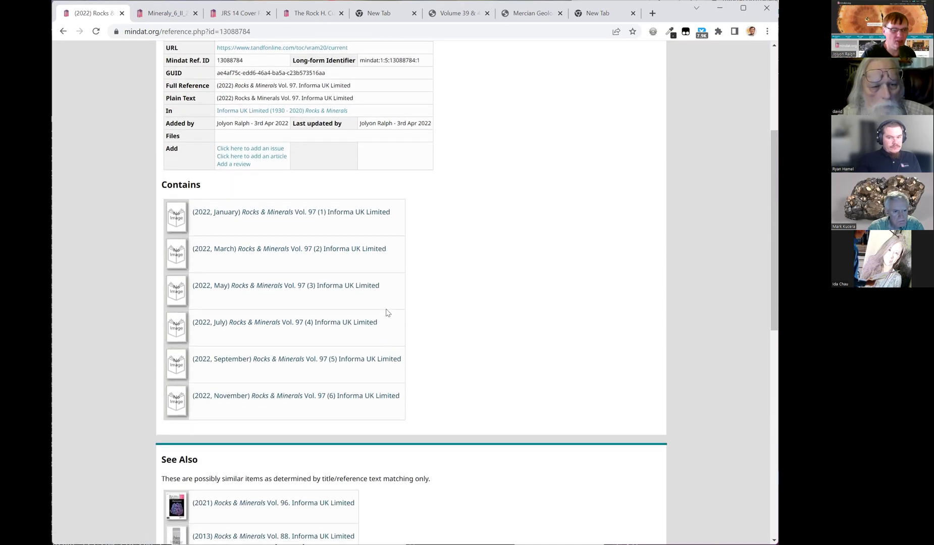
pyautogui.scroll(1, 367, 310)
pyautogui.click(64, 32)
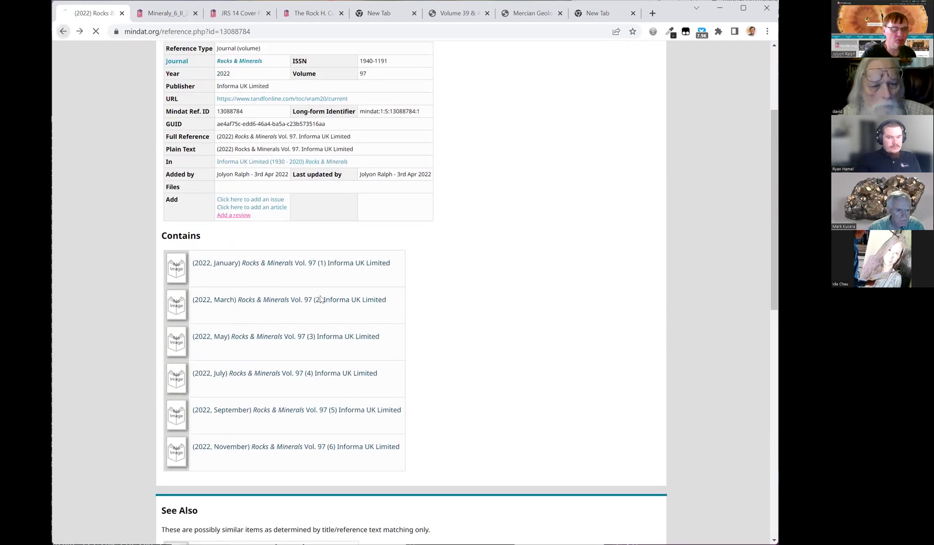
# Step: Open the 2003 volume 78 of Rocks & Minerals, check its issue covers, and return to the volume list
pyautogui.scroll(10, 322, 345)
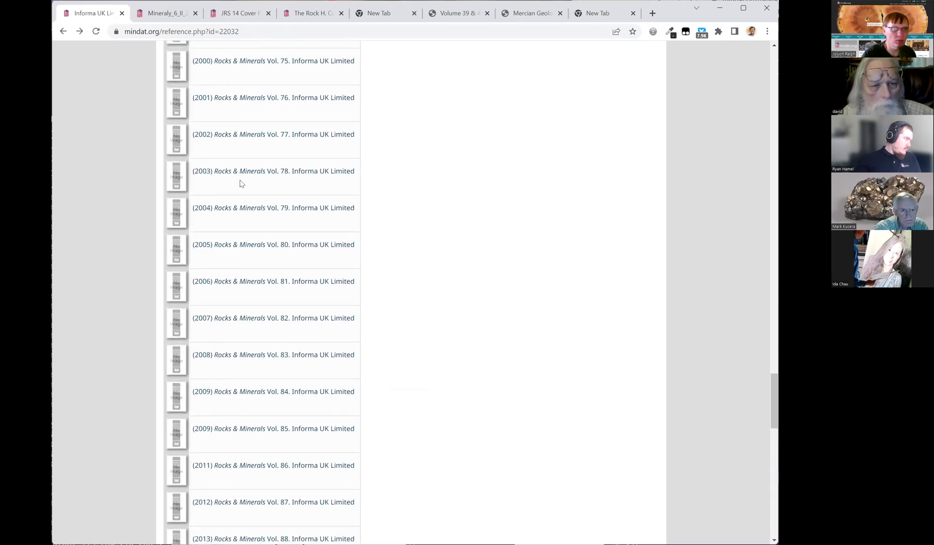
pyautogui.click(241, 174)
pyautogui.scroll(-3, 284, 401)
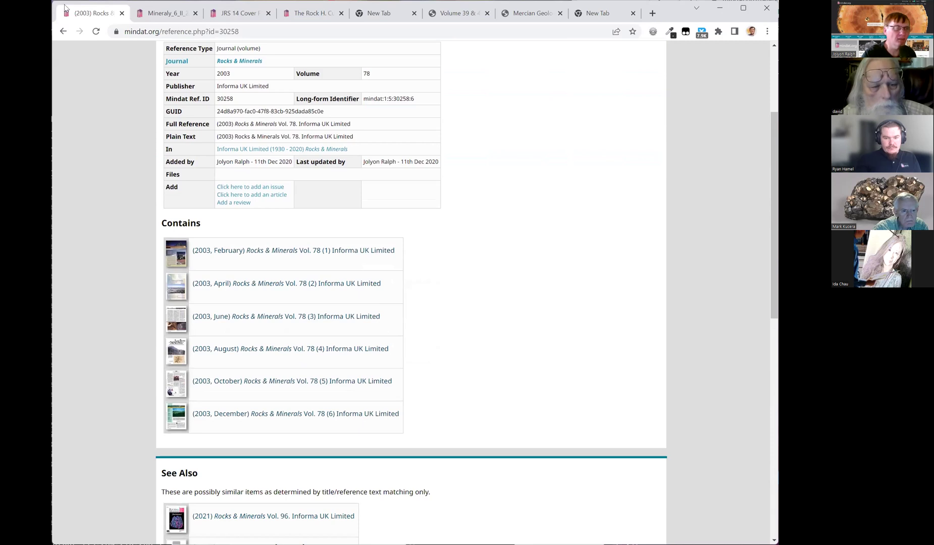
pyautogui.click(63, 31)
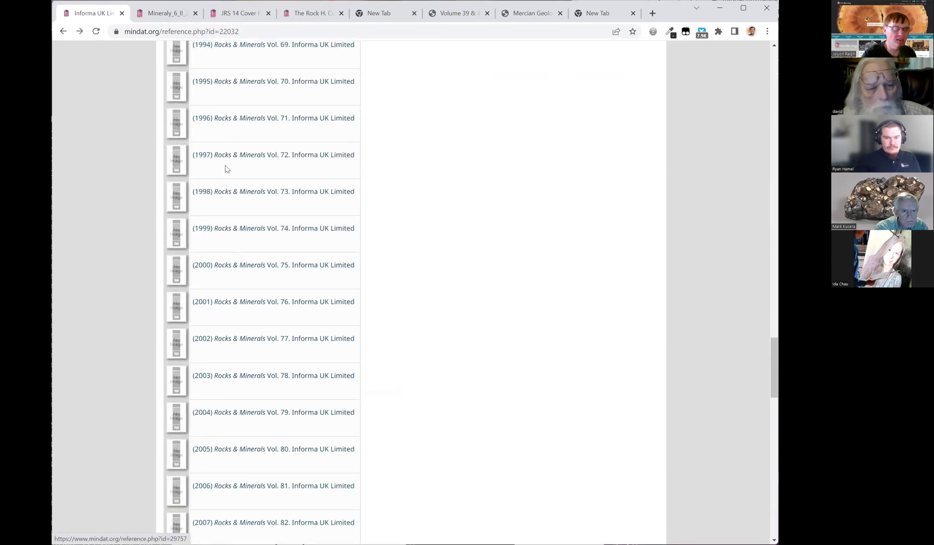
# Step: Look over the covers of the most recent Rocks & Minerals volumes at the end of the list
pyautogui.scroll(-10, 225, 173)
pyautogui.scroll(-8, 225, 174)
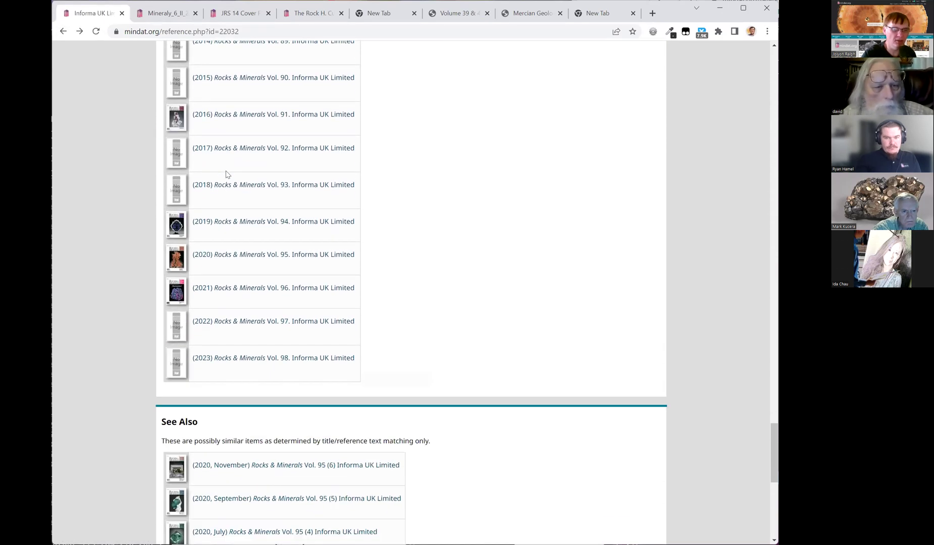
pyautogui.scroll(1, 285, 212)
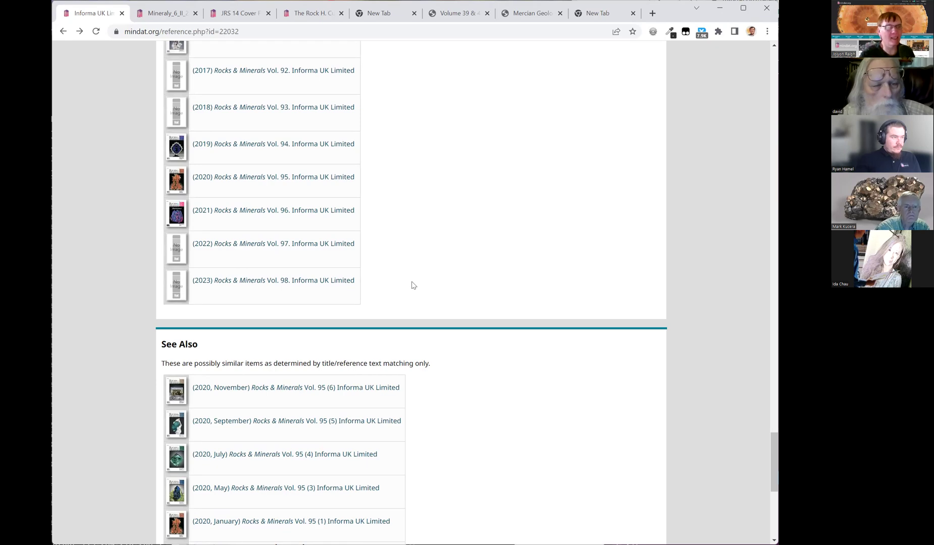
# Step: Open the 2023 volume 98 of Rocks & Minerals, open its July issue 4, and look through the article list
pyautogui.click(303, 282)
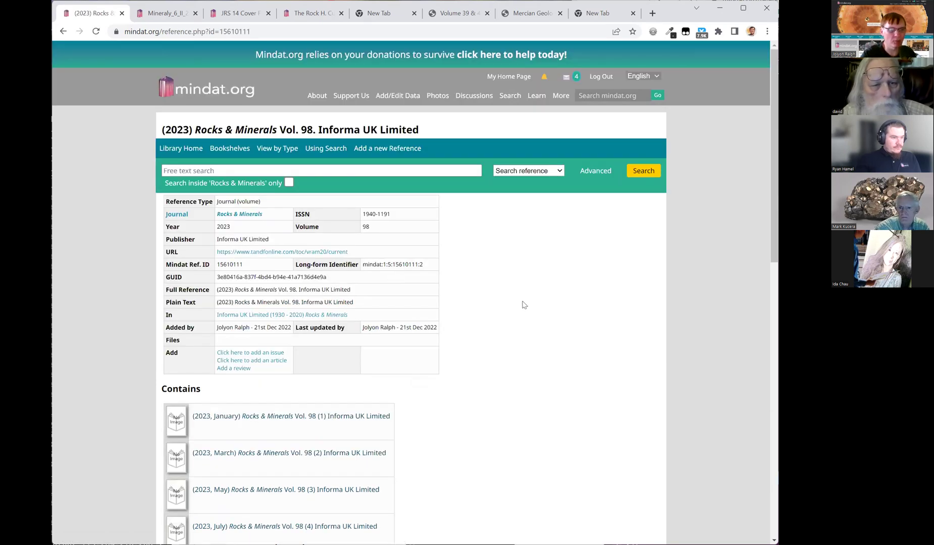
pyautogui.scroll(-2, 521, 305)
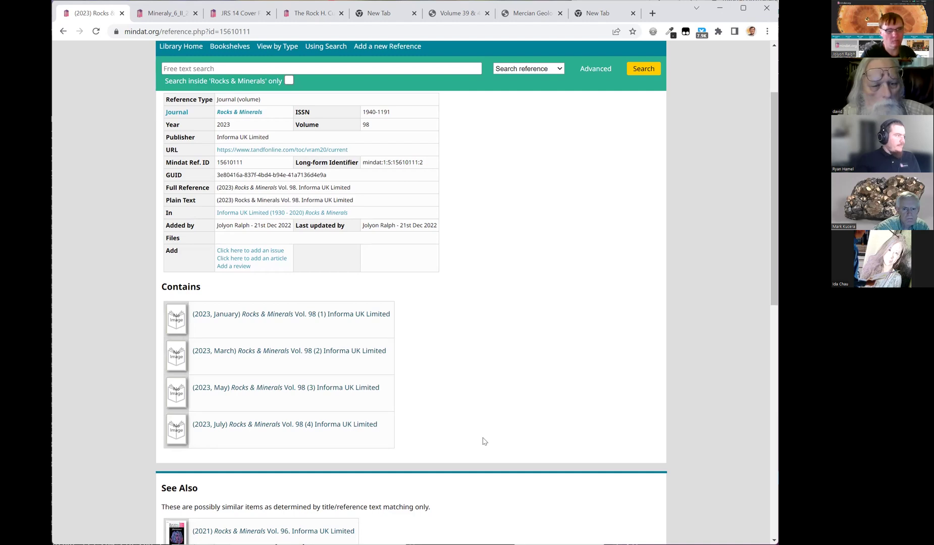
pyautogui.click(265, 433)
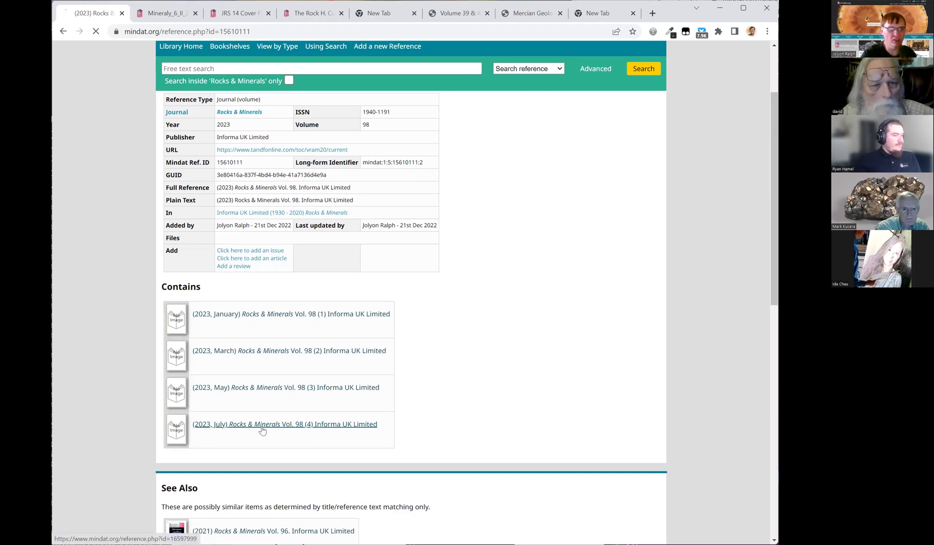
pyautogui.scroll(-3, 373, 420)
pyautogui.scroll(-9, 372, 420)
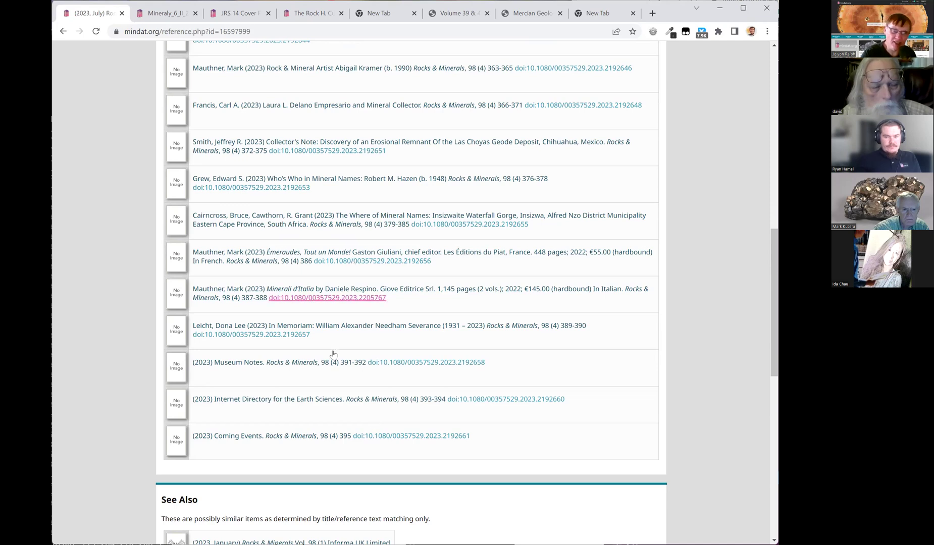
pyautogui.scroll(4, 306, 262)
pyautogui.scroll(4, 317, 298)
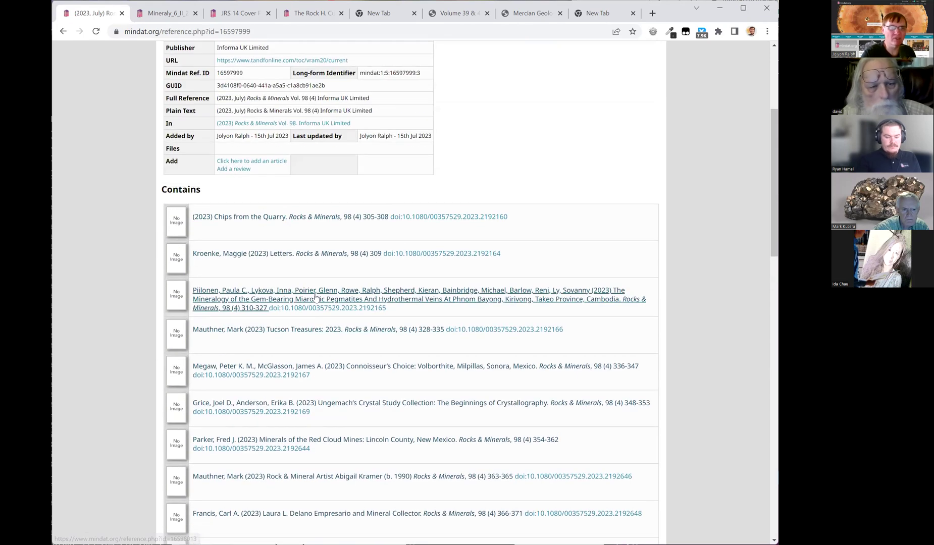
pyautogui.scroll(3, 316, 298)
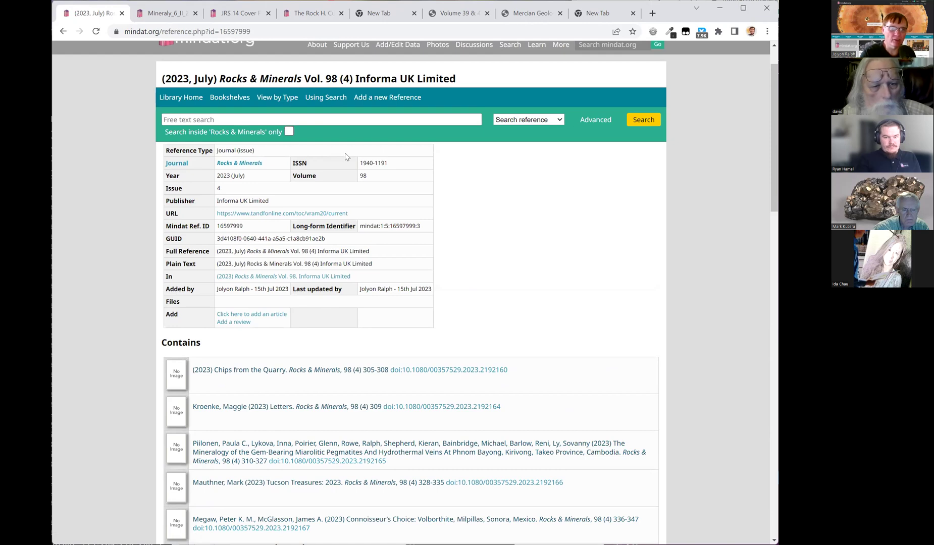
# Step: Highlight the ISSN in the July 2023 issue's record to point it out, and clear the highlight
pyautogui.moveTo(388, 164); pyautogui.dragTo(359, 164)
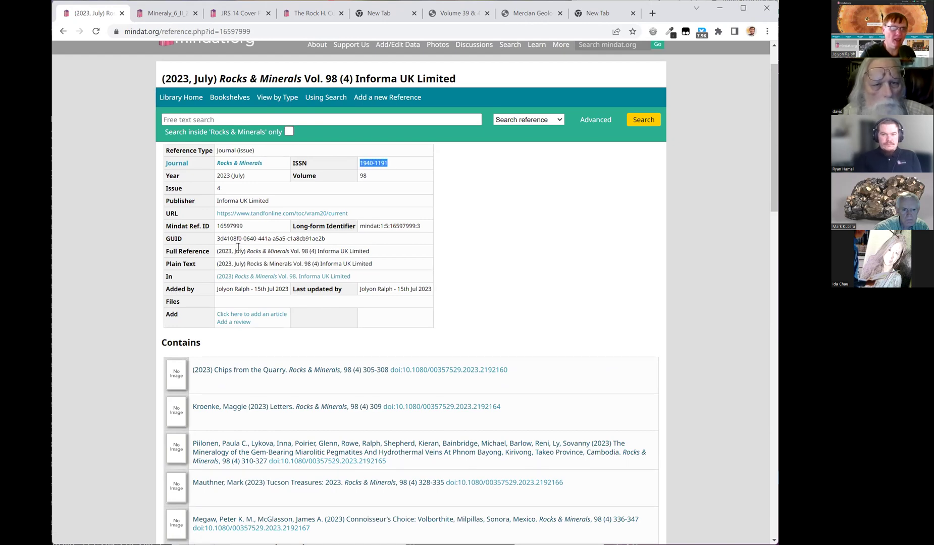
pyautogui.click(377, 165)
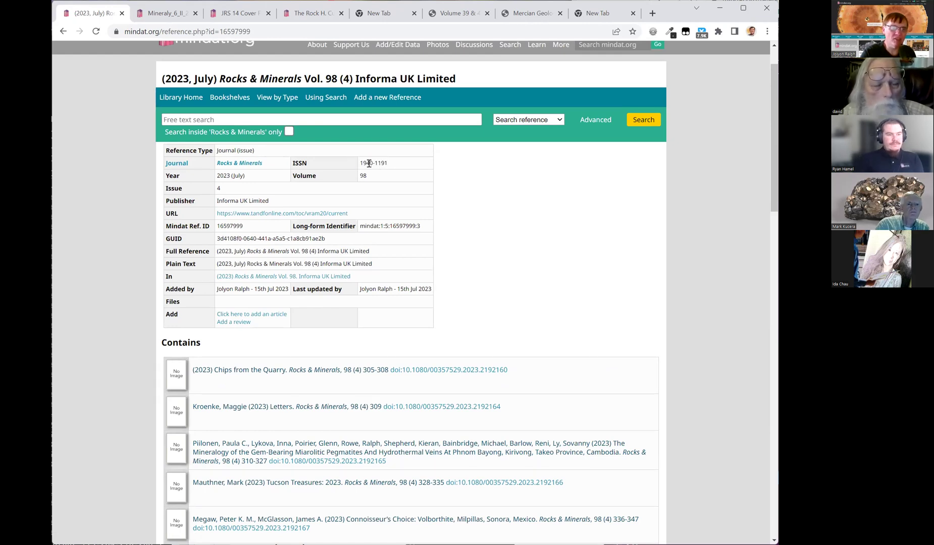
pyautogui.moveTo(359, 163); pyautogui.dragTo(393, 164)
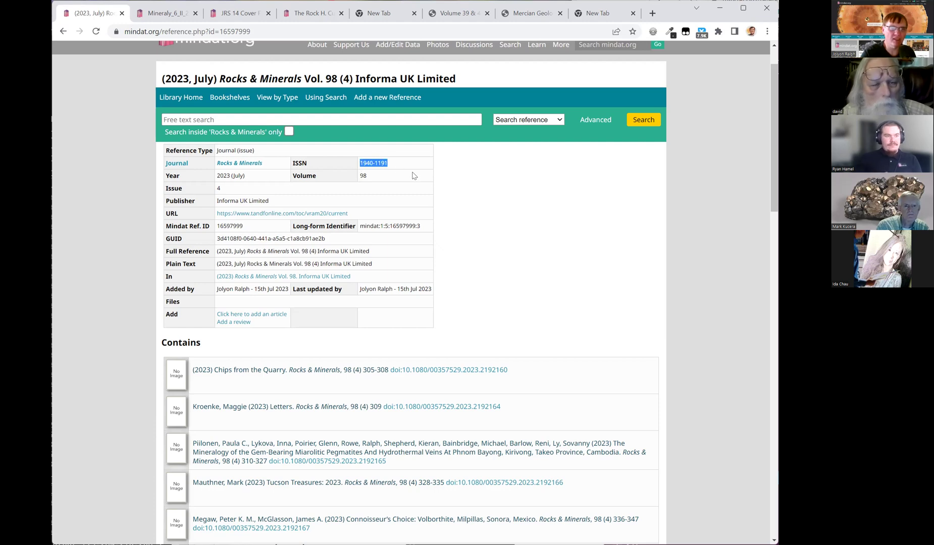
pyautogui.click(481, 233)
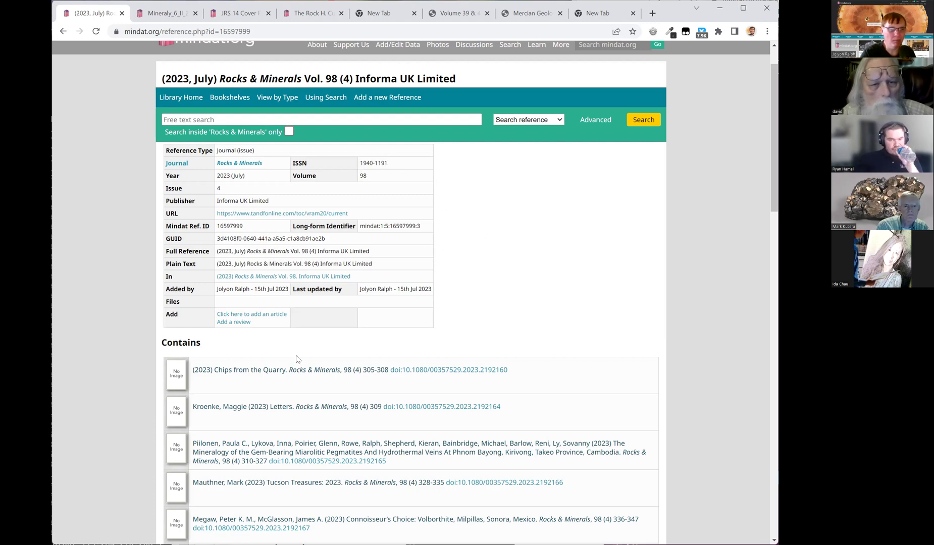
# Step: Go through the July issue's articles and highlight the DOI of the In Memoriam article
pyautogui.scroll(-15, 267, 386)
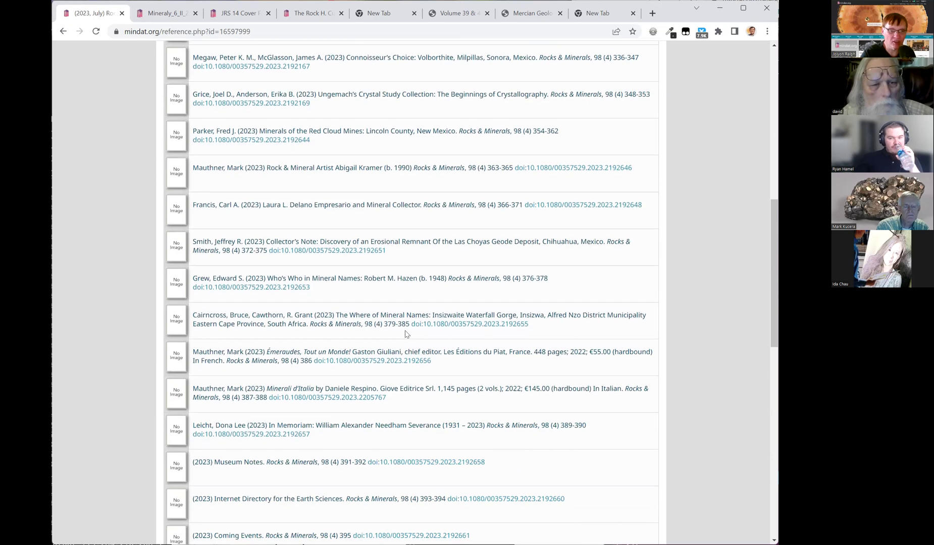
pyautogui.scroll(15, 407, 335)
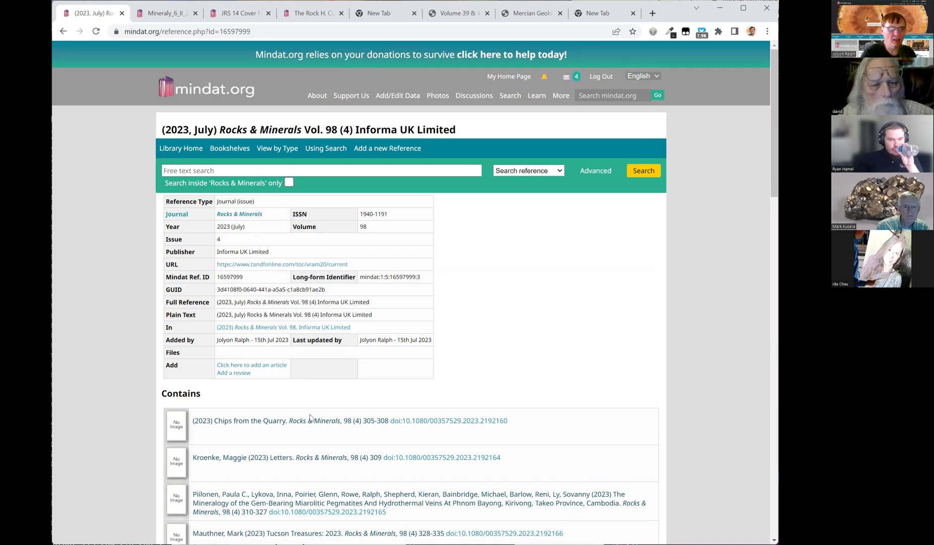
pyautogui.scroll(-1, 311, 422)
pyautogui.scroll(1, 305, 412)
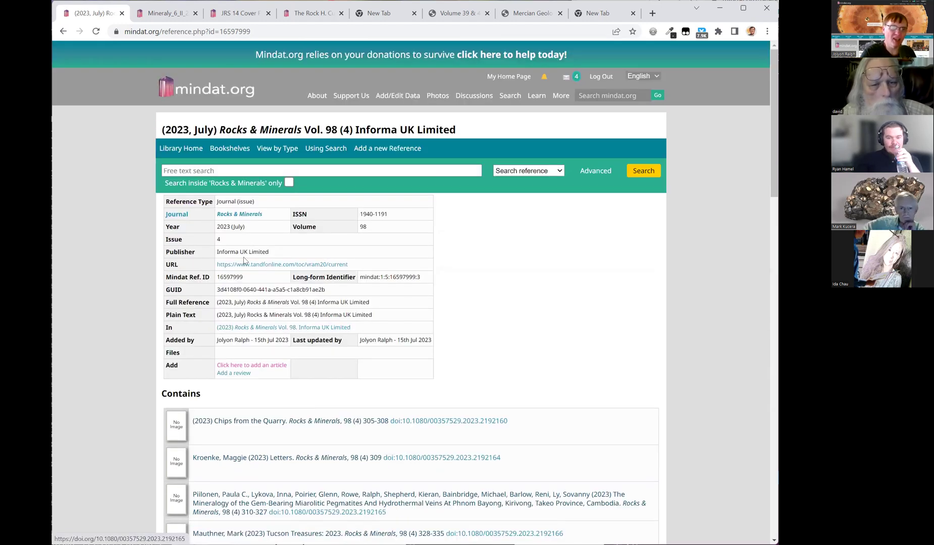
pyautogui.scroll(-9, 480, 372)
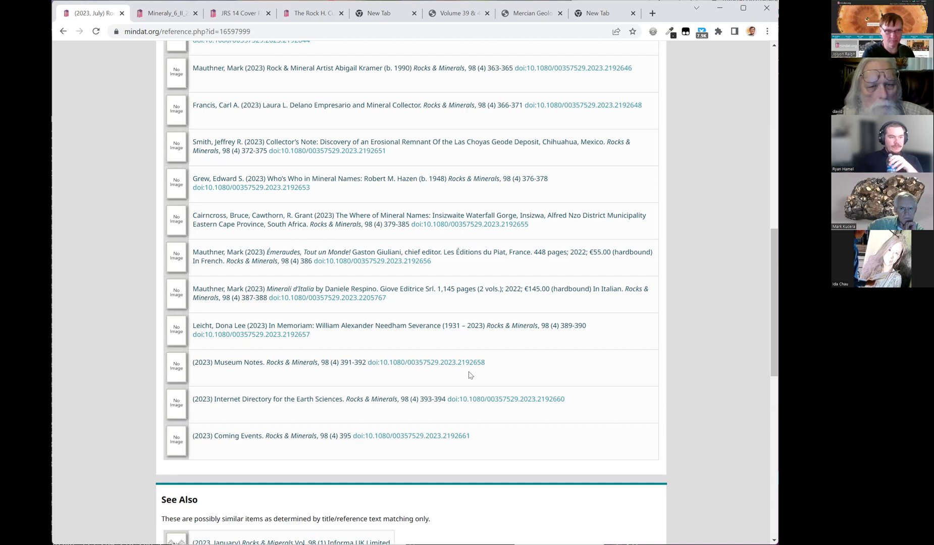
pyautogui.moveTo(313, 335); pyautogui.dragTo(192, 334)
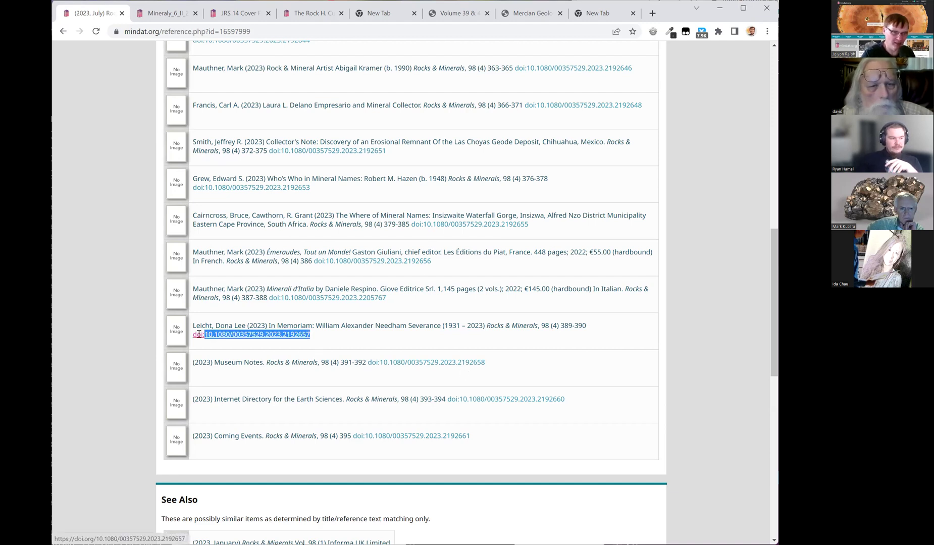
pyautogui.click(326, 340)
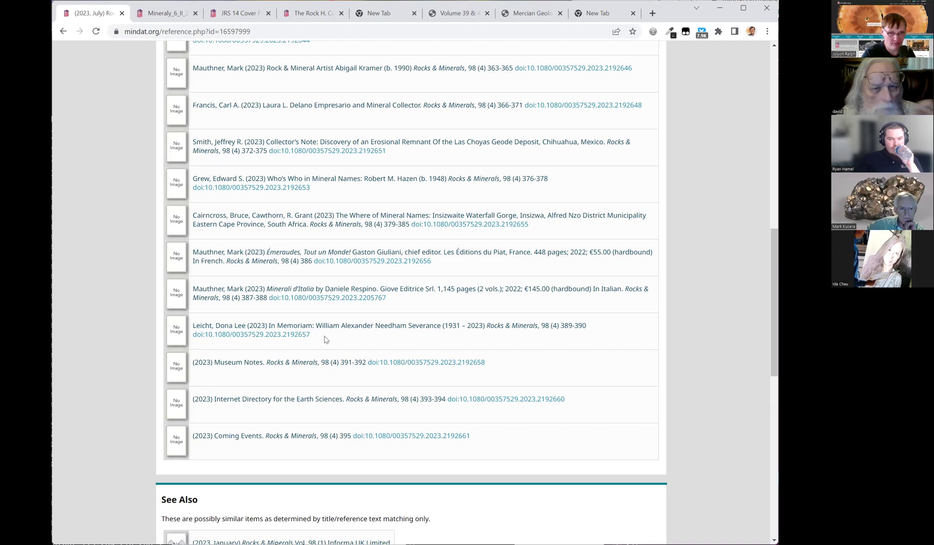
# Step: Examine the July 2023 issue's article entries and their DOI links, and return to the issue's bibliographic details
pyautogui.scroll(2, 347, 341)
pyautogui.rightClick(349, 345)
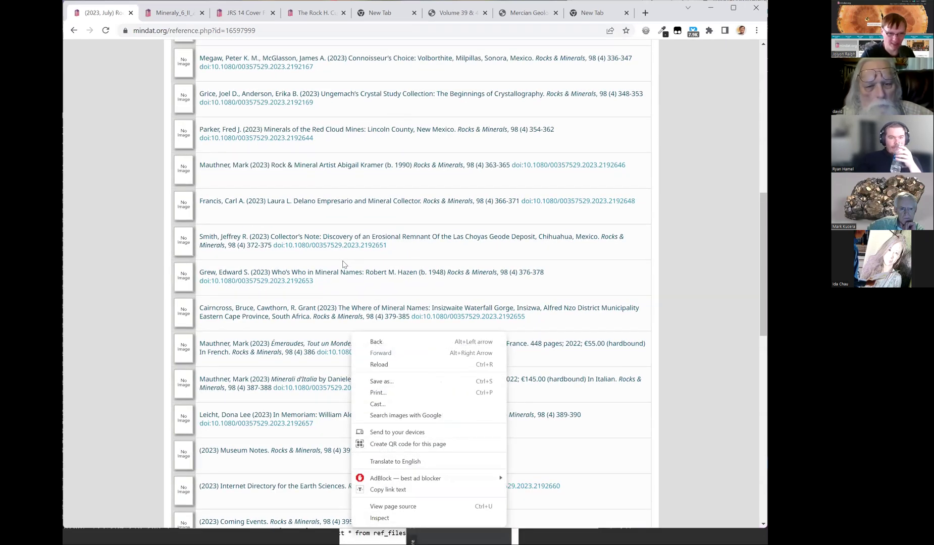
pyautogui.scroll(10, 469, 264)
pyautogui.scroll(-5, 469, 264)
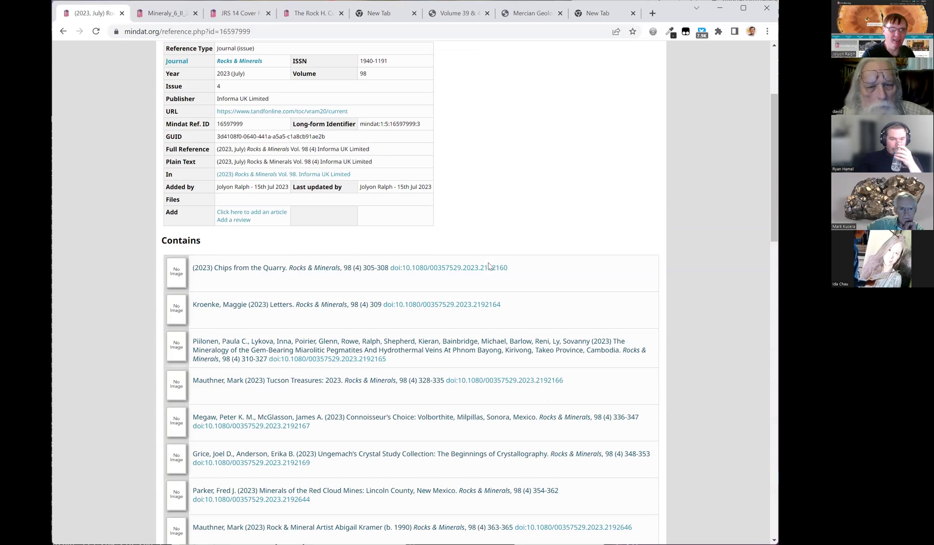
pyautogui.scroll(-1, 488, 267)
pyautogui.scroll(3, 485, 278)
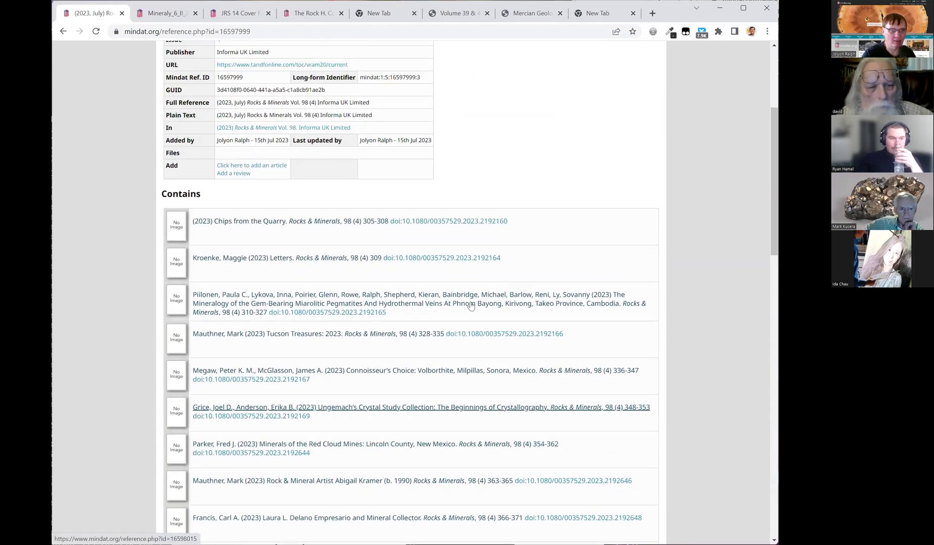
pyautogui.scroll(3, 469, 306)
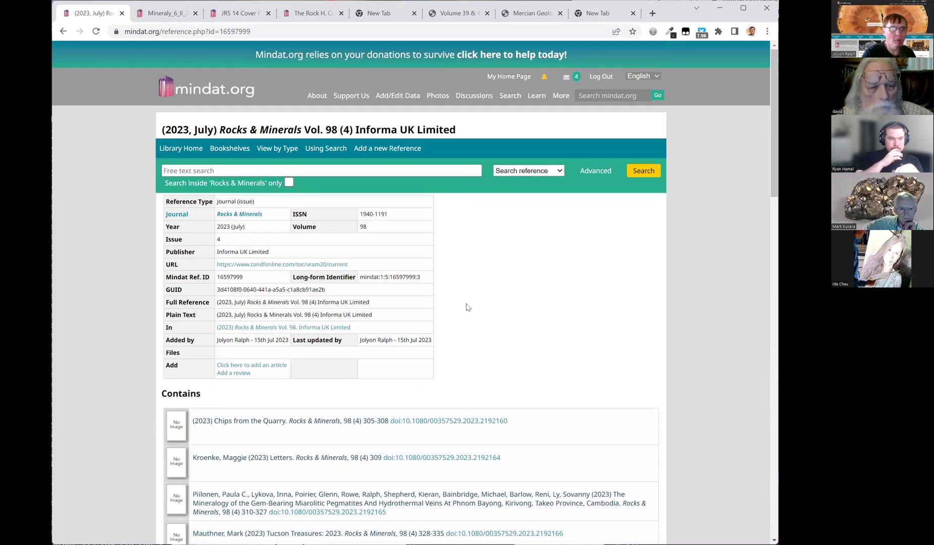
pyautogui.scroll(-1, 467, 307)
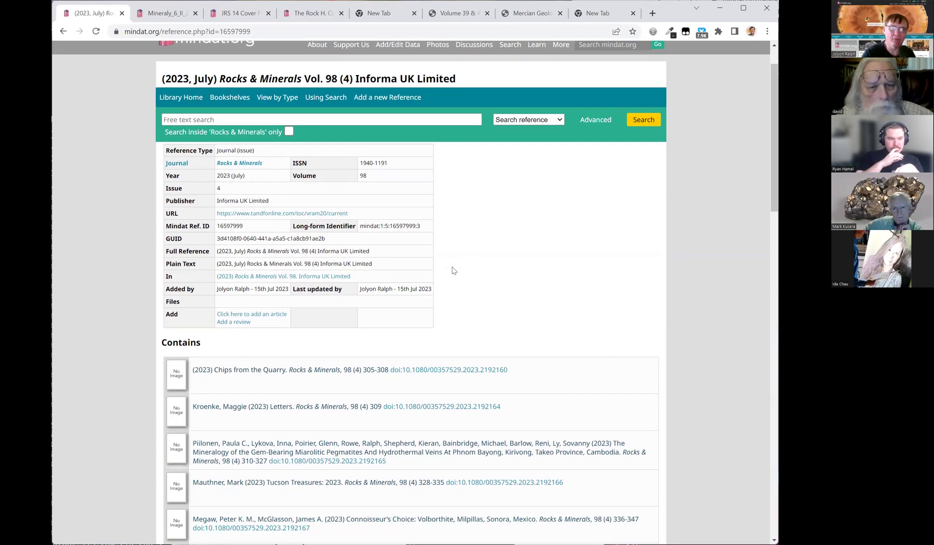
pyautogui.scroll(-2, 261, 228)
pyautogui.scroll(3, 267, 253)
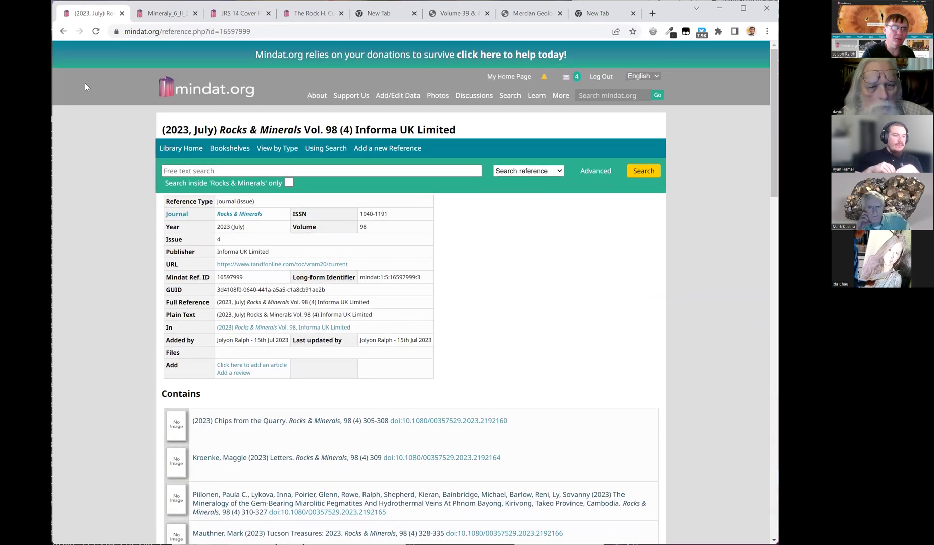
# Step: Return to the 2023 volume 98 record and toggle the search restriction to Rocks & Minerals on and off
pyautogui.click(62, 32)
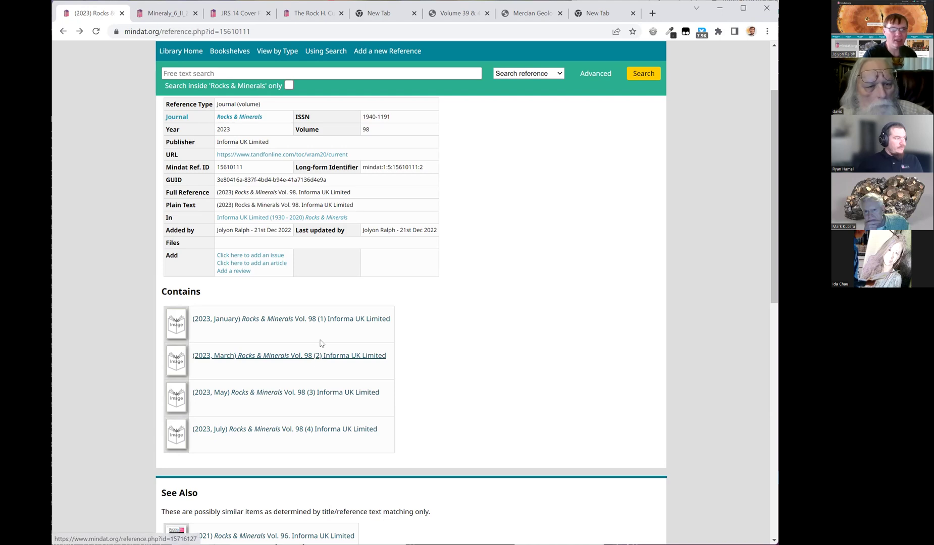
pyautogui.click(289, 85)
pyautogui.click(289, 85)
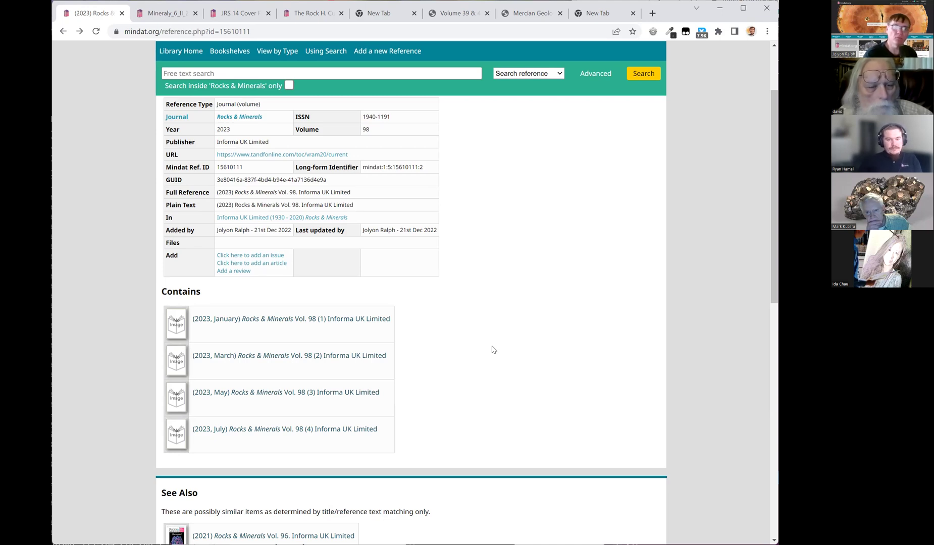
# Step: Start adding a new library reference with the type Journal (entire run)
pyautogui.click(388, 51)
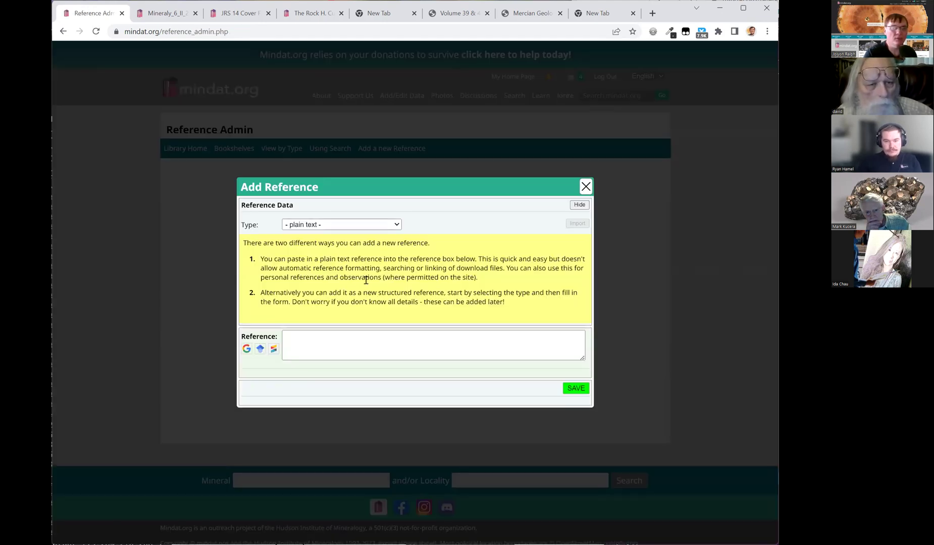
pyautogui.click(317, 225)
pyautogui.scroll(-3, 347, 304)
pyautogui.scroll(-2, 347, 304)
pyautogui.scroll(2, 341, 323)
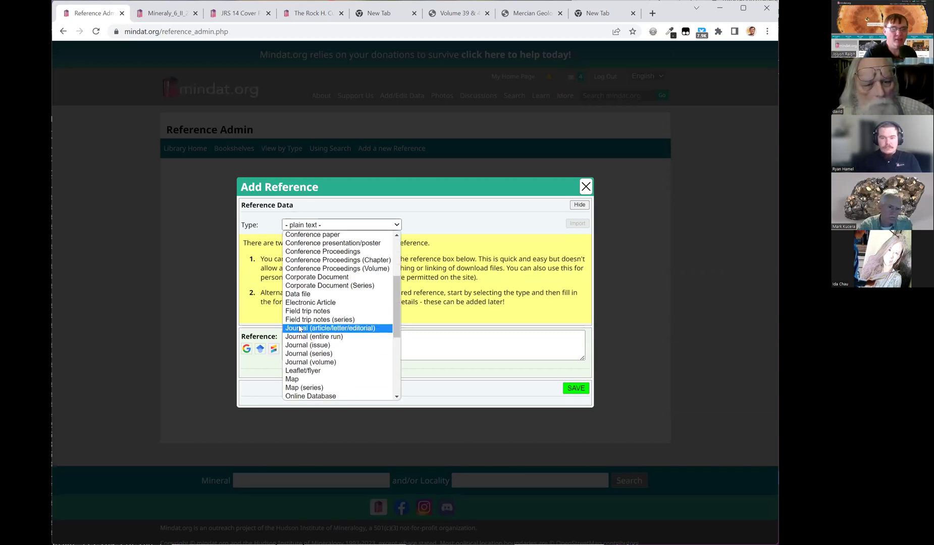
pyautogui.click(338, 338)
pyautogui.click(286, 188)
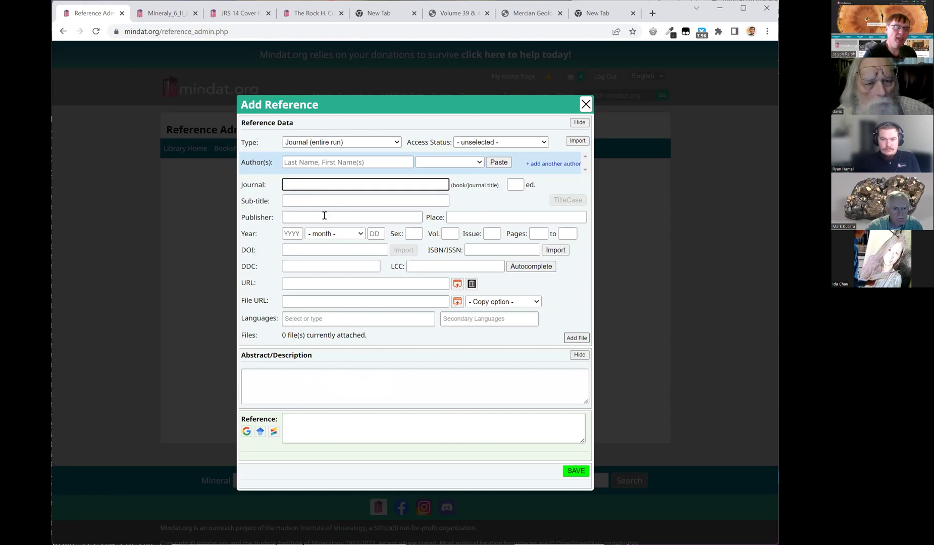
# Step: Check the publisher, place and journal fields of the new reference form, and close it without saving
pyautogui.click(305, 217)
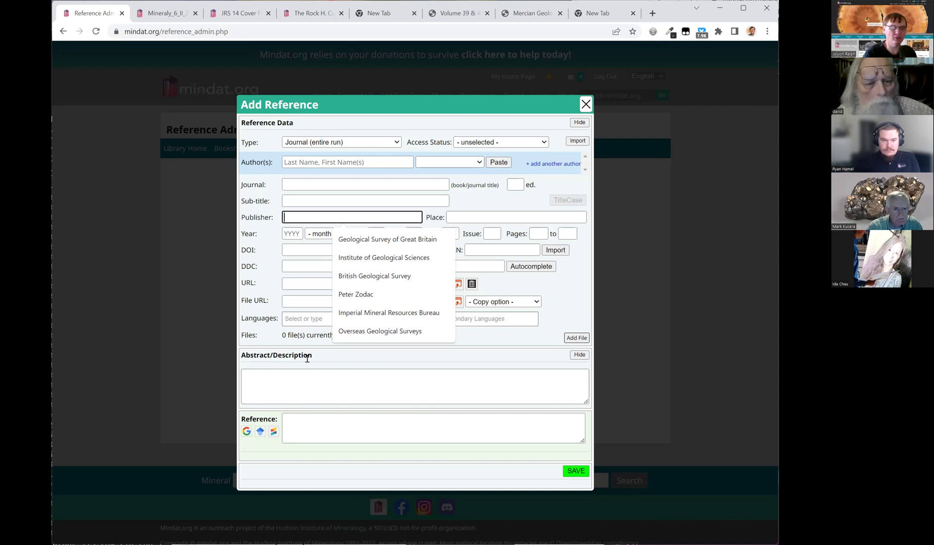
pyautogui.press('Tab')
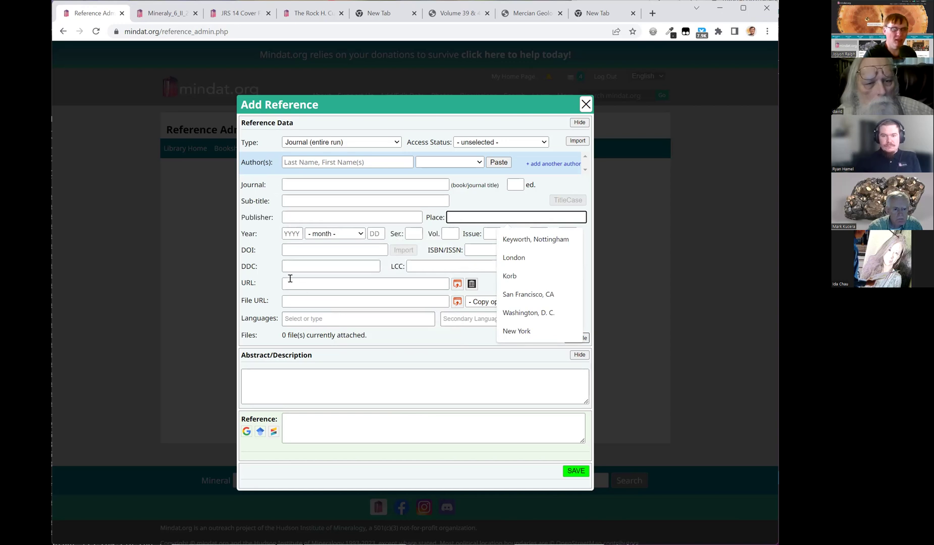
pyautogui.click(296, 185)
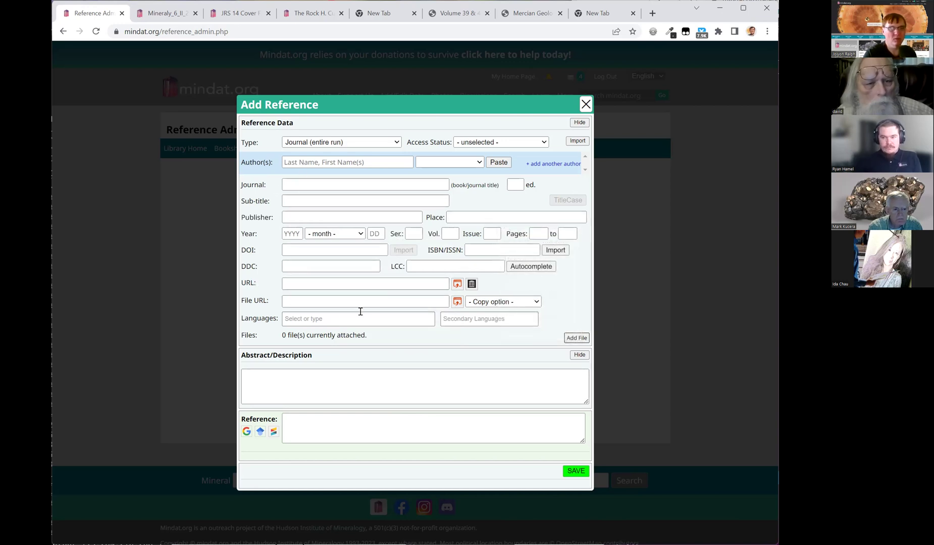
pyautogui.click(586, 104)
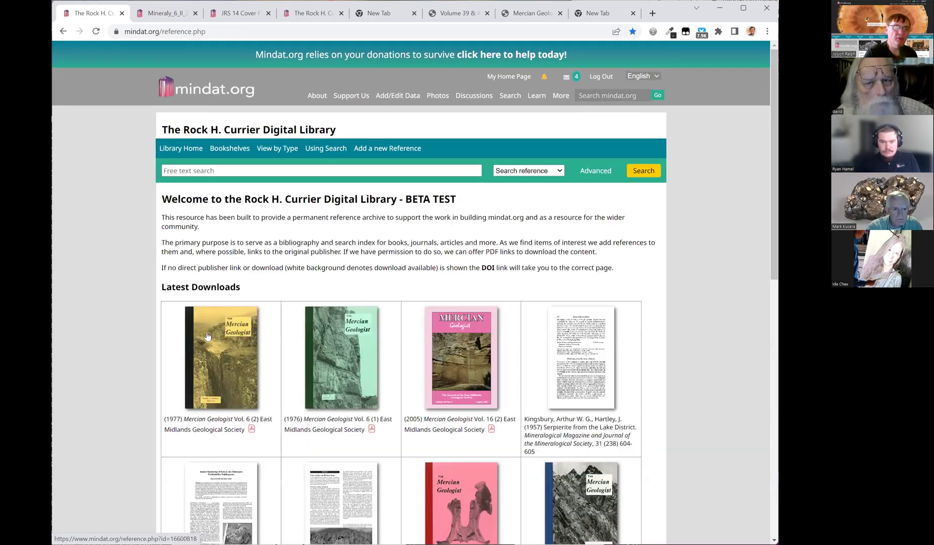